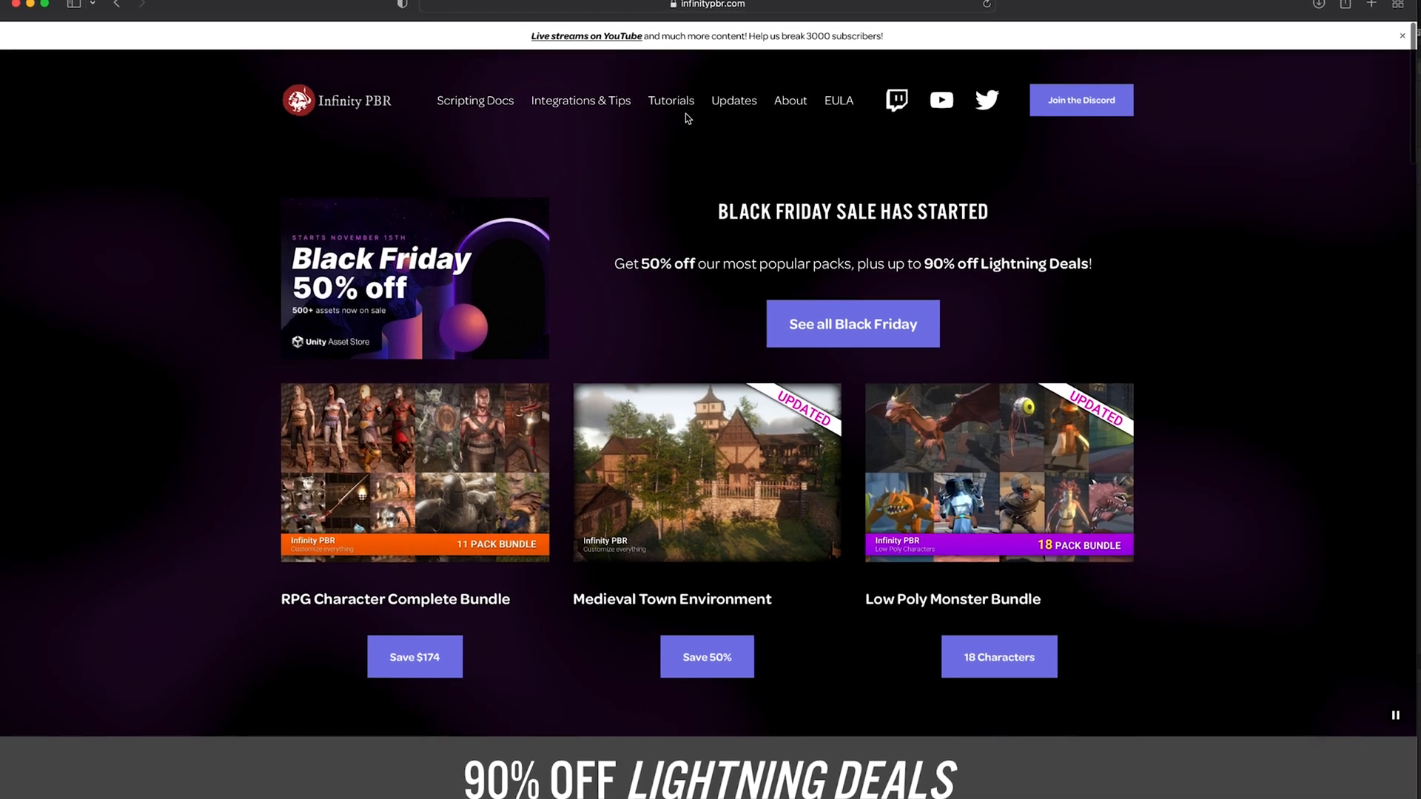
- Open the Infinity PBR scripting documentation and expand its Stats section
click(458, 101)
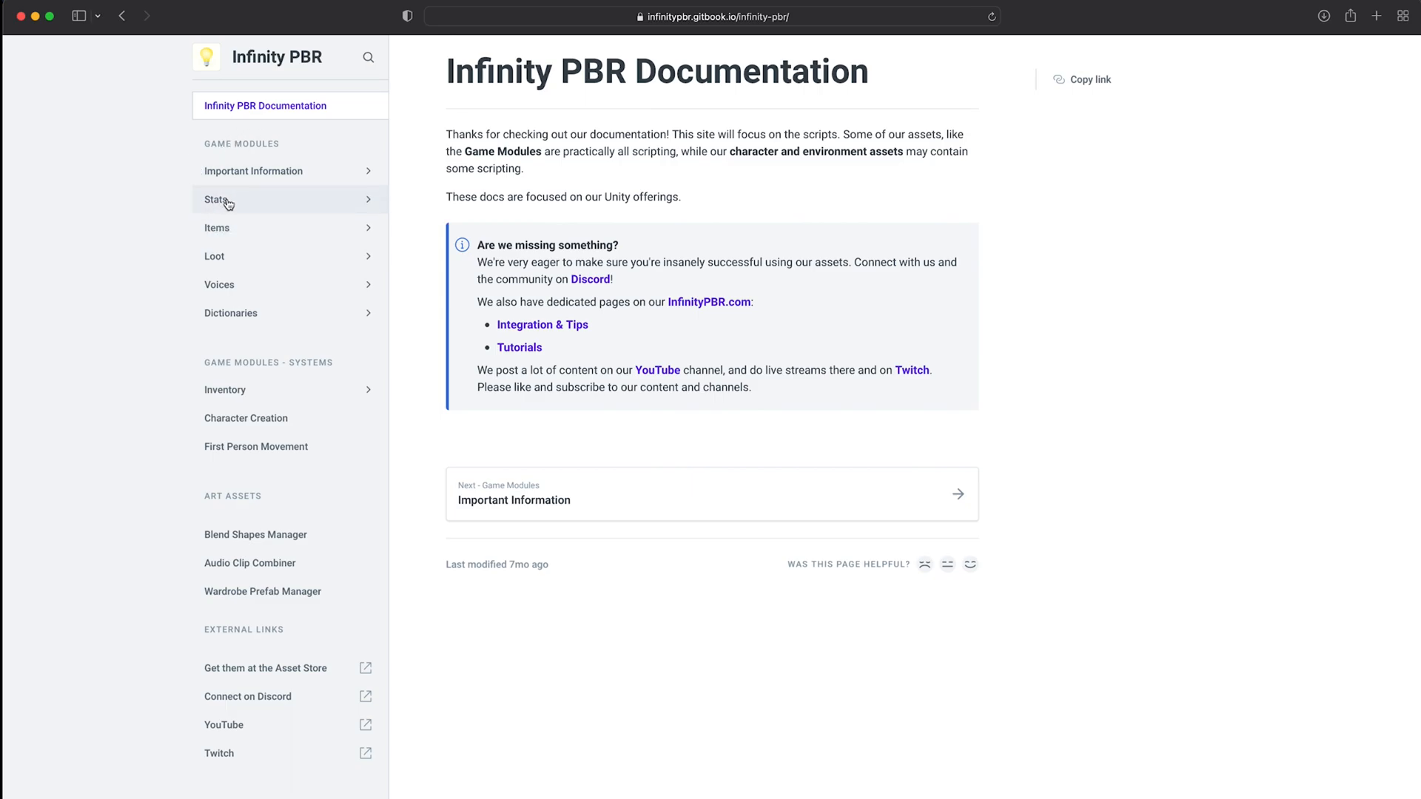
click(349, 205)
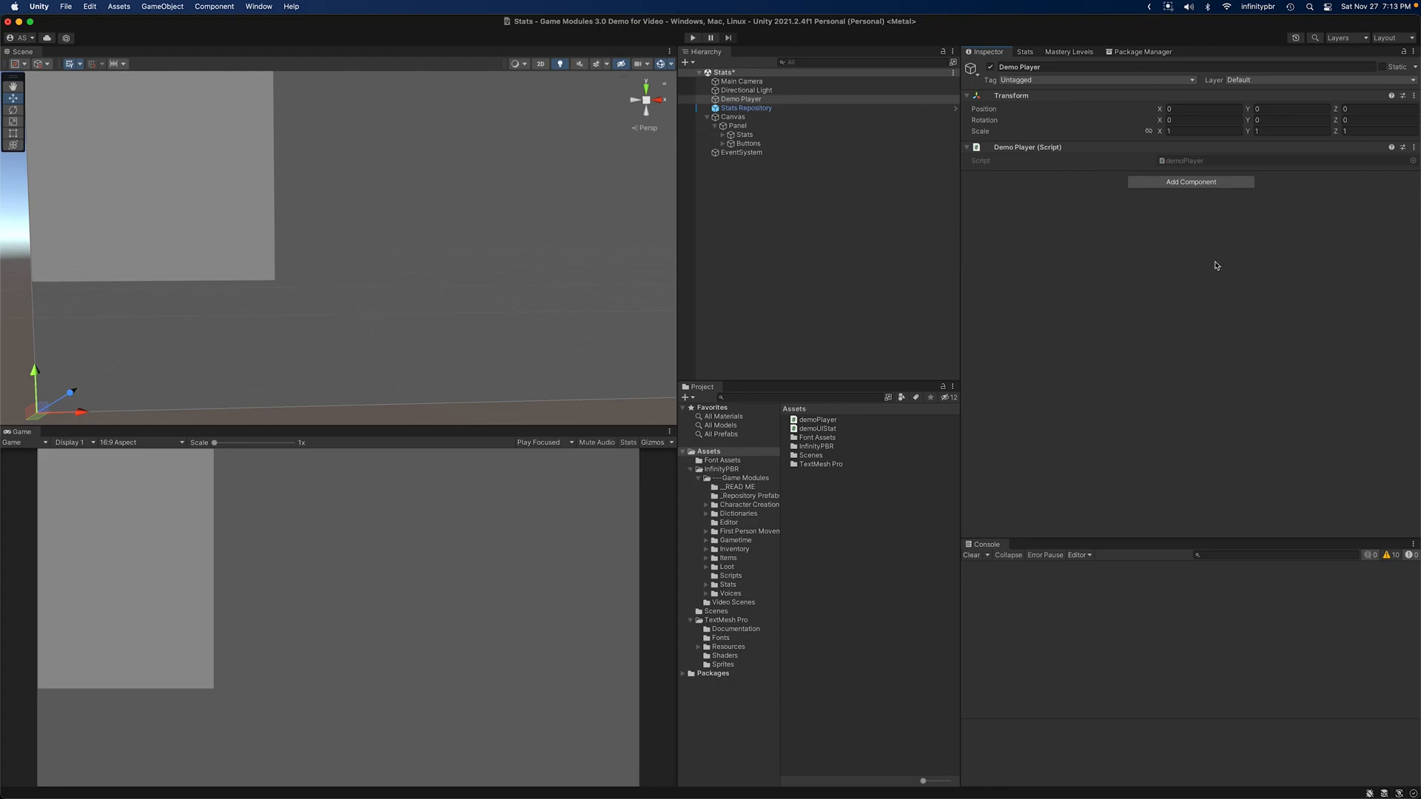
- Open the Demo Player script in the code editor and add the IHaveStats interface to its class declaration
double_click(1185, 162)
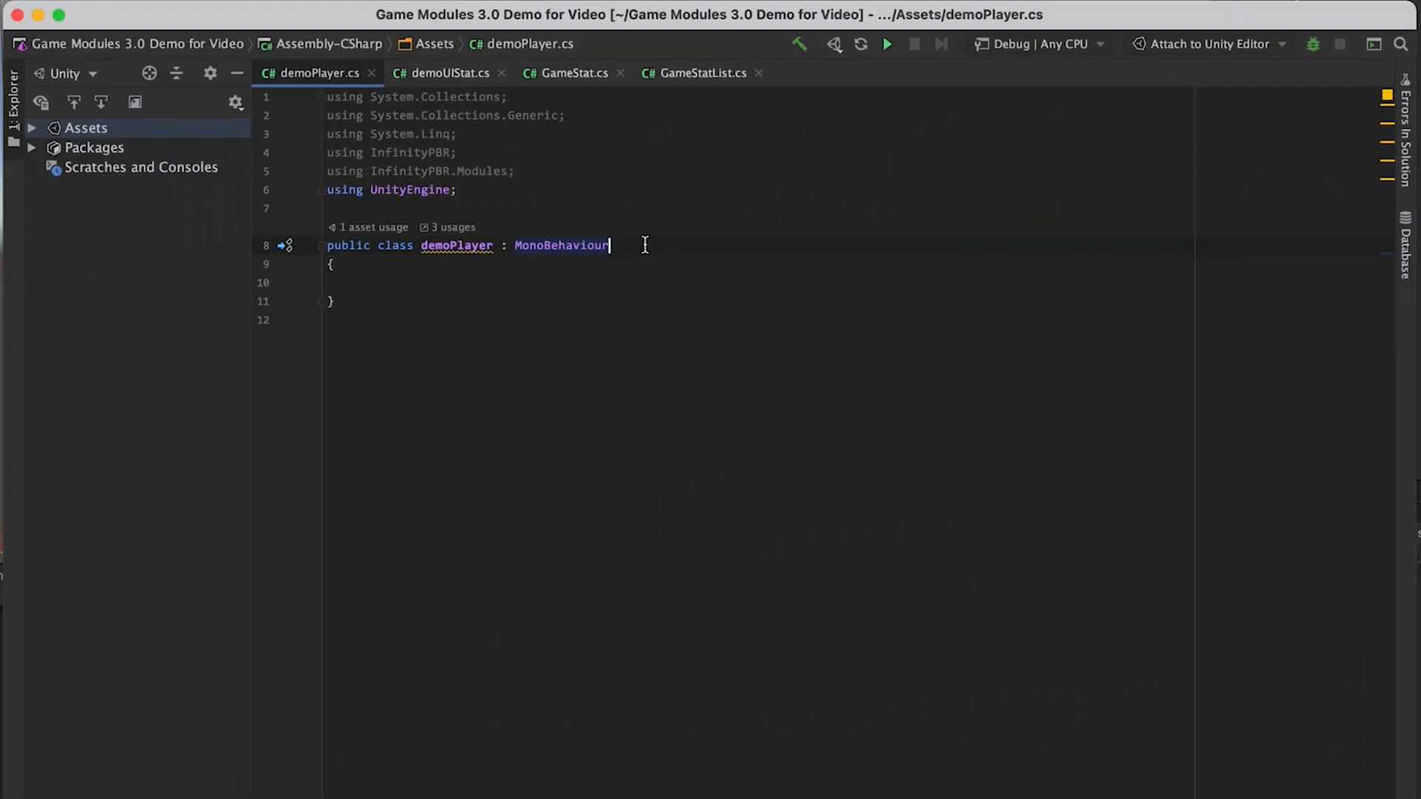
text(, IHa)
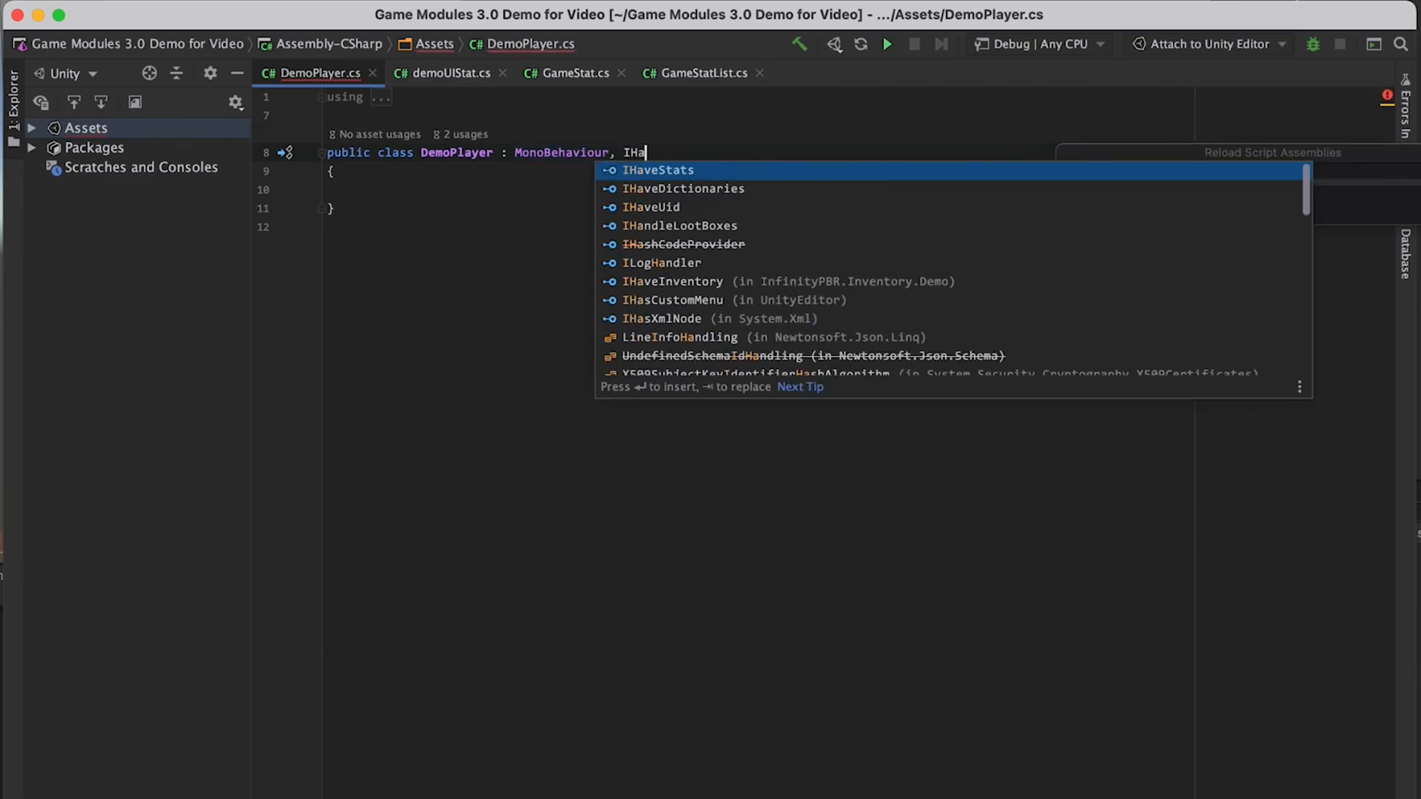
key(Return)
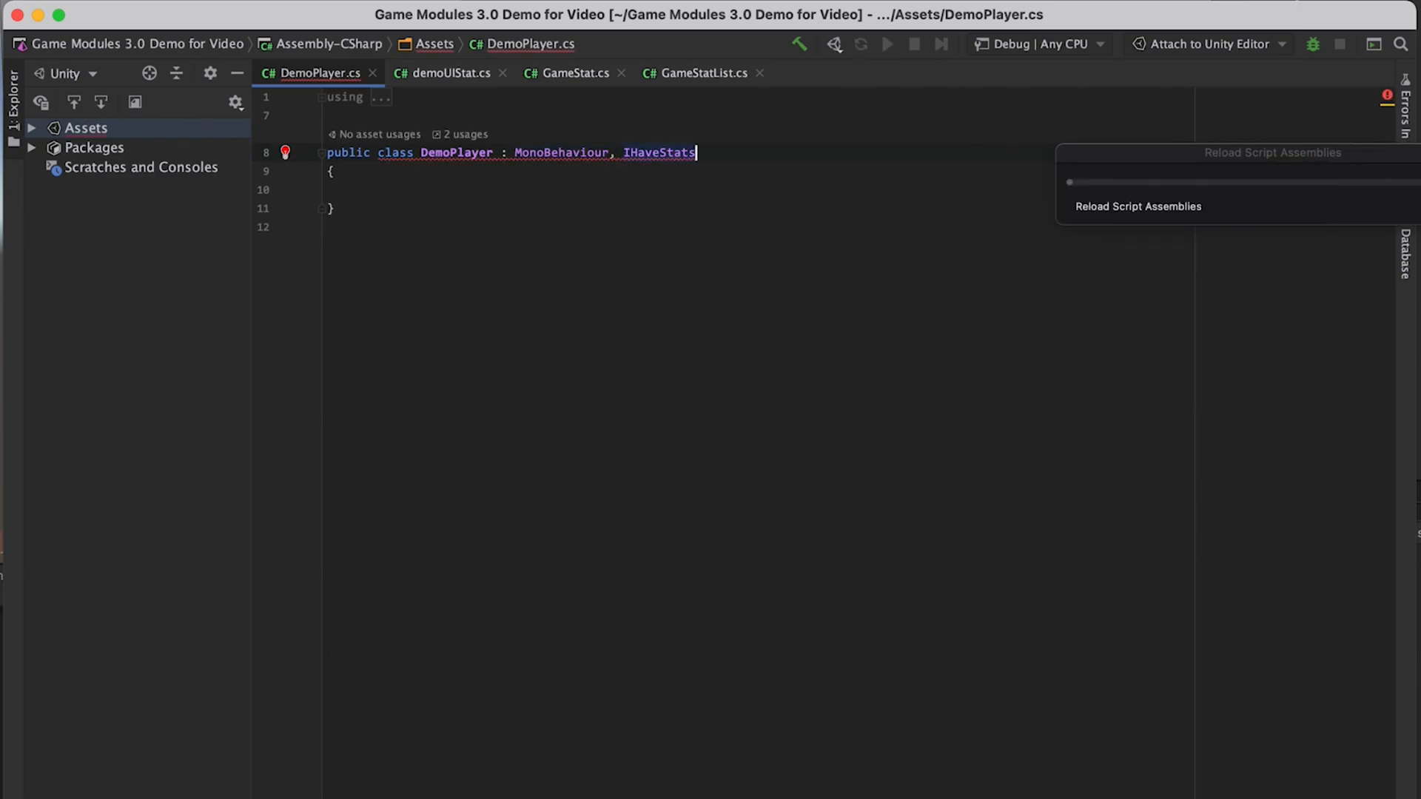
- Generate all missing IHaveStats members in the DemoPlayer class as public members
click(681, 154)
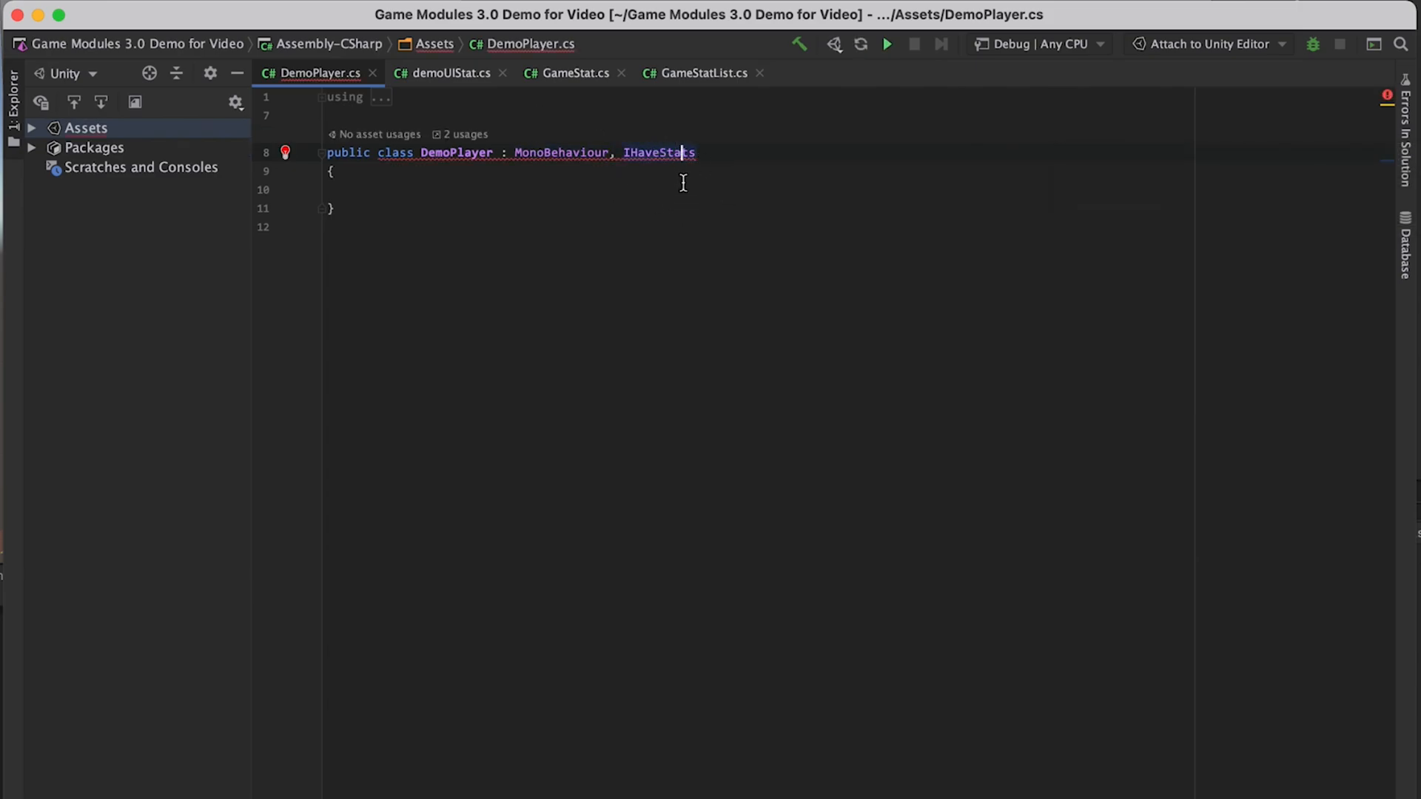
click(291, 154)
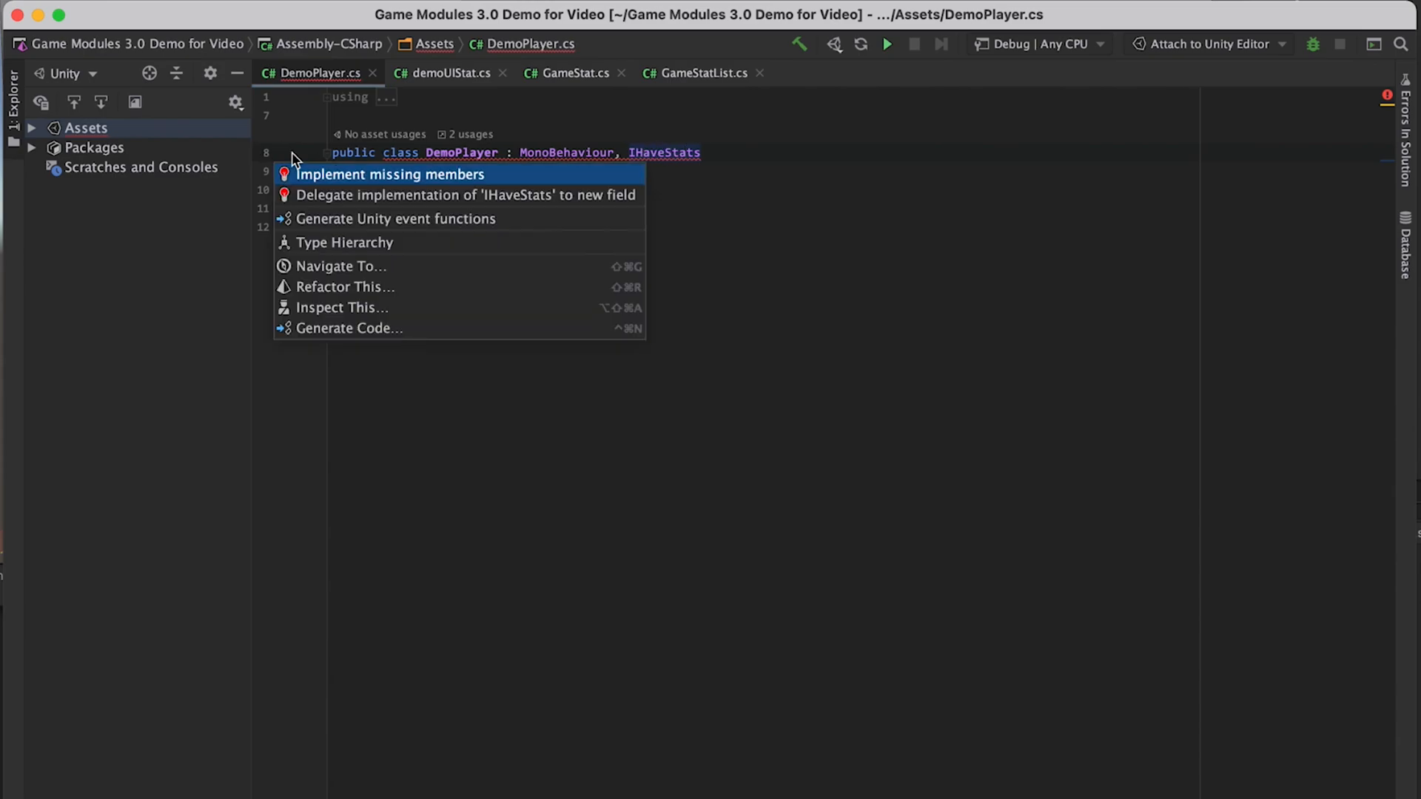
click(463, 177)
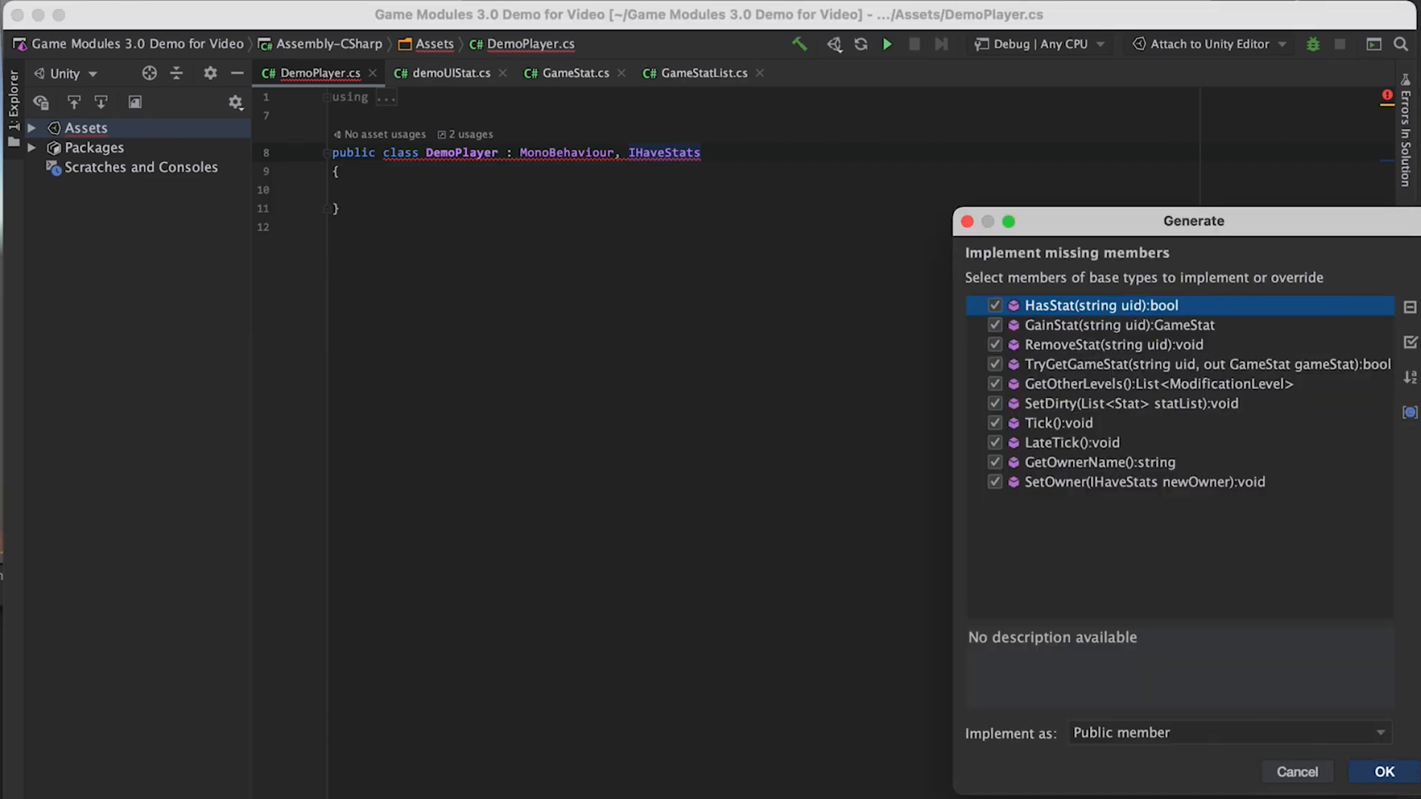
click(1382, 772)
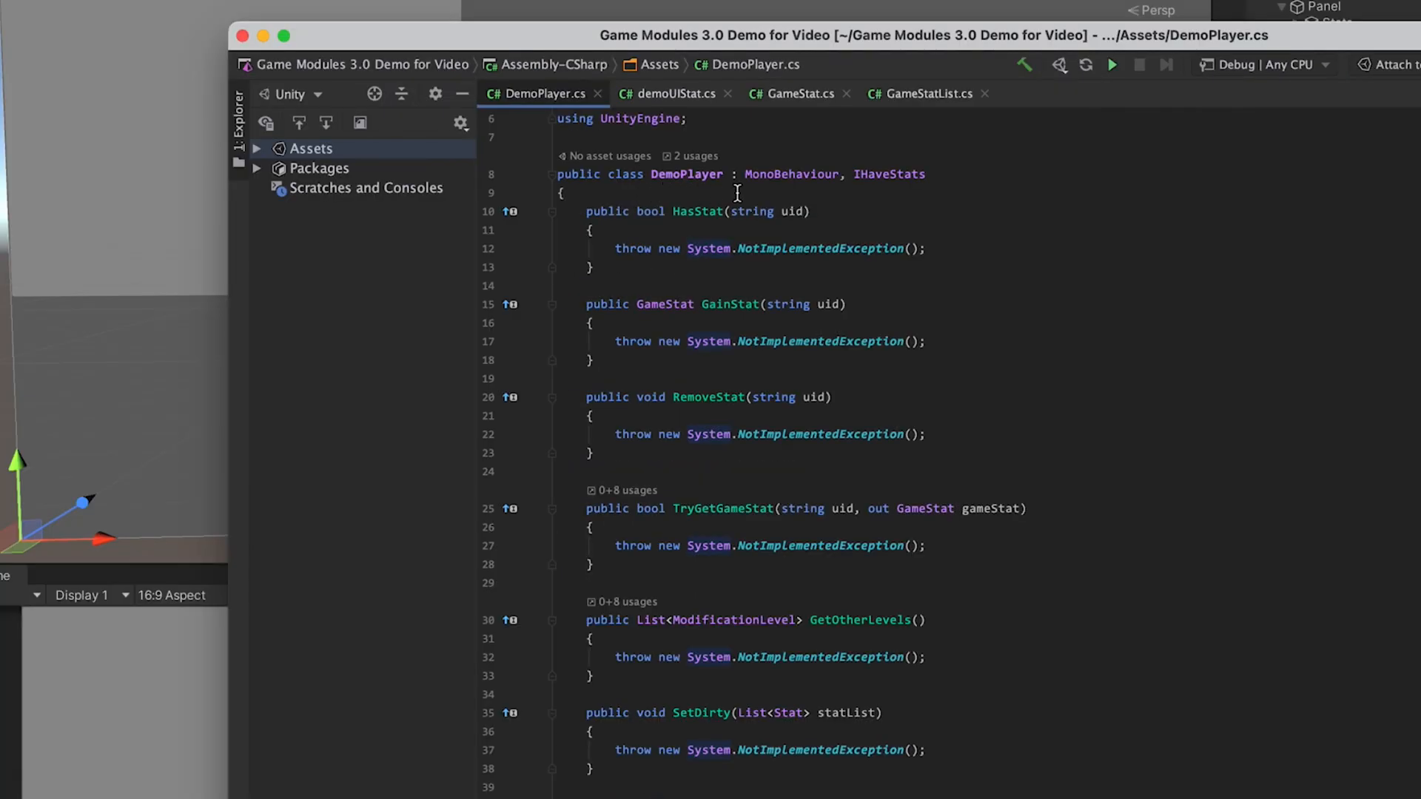
- Declare two public GameStatList fields, stats and skills, at the start of DemoPlayer, each initialised with new GameStatList()
click(512, 172)
key(Return)
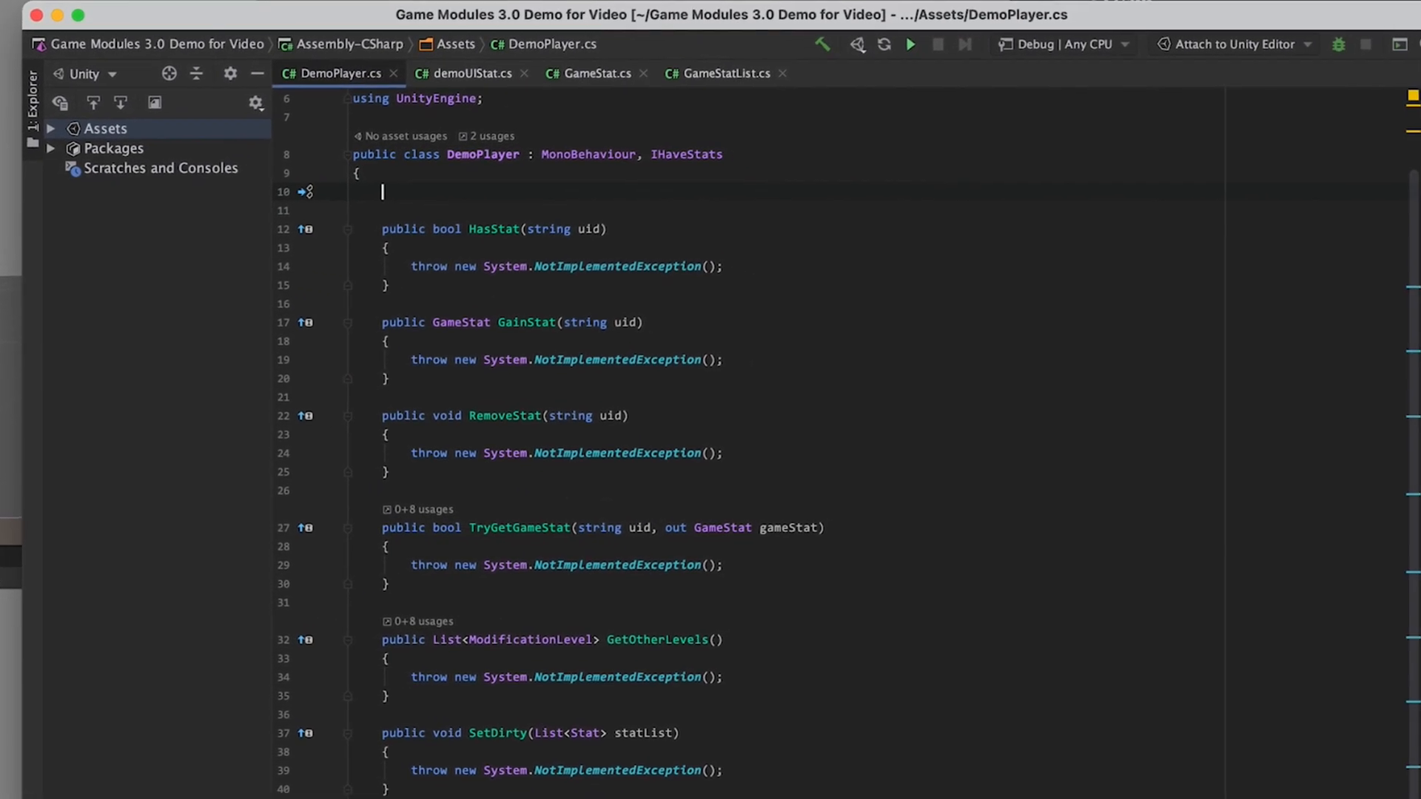
text(public )
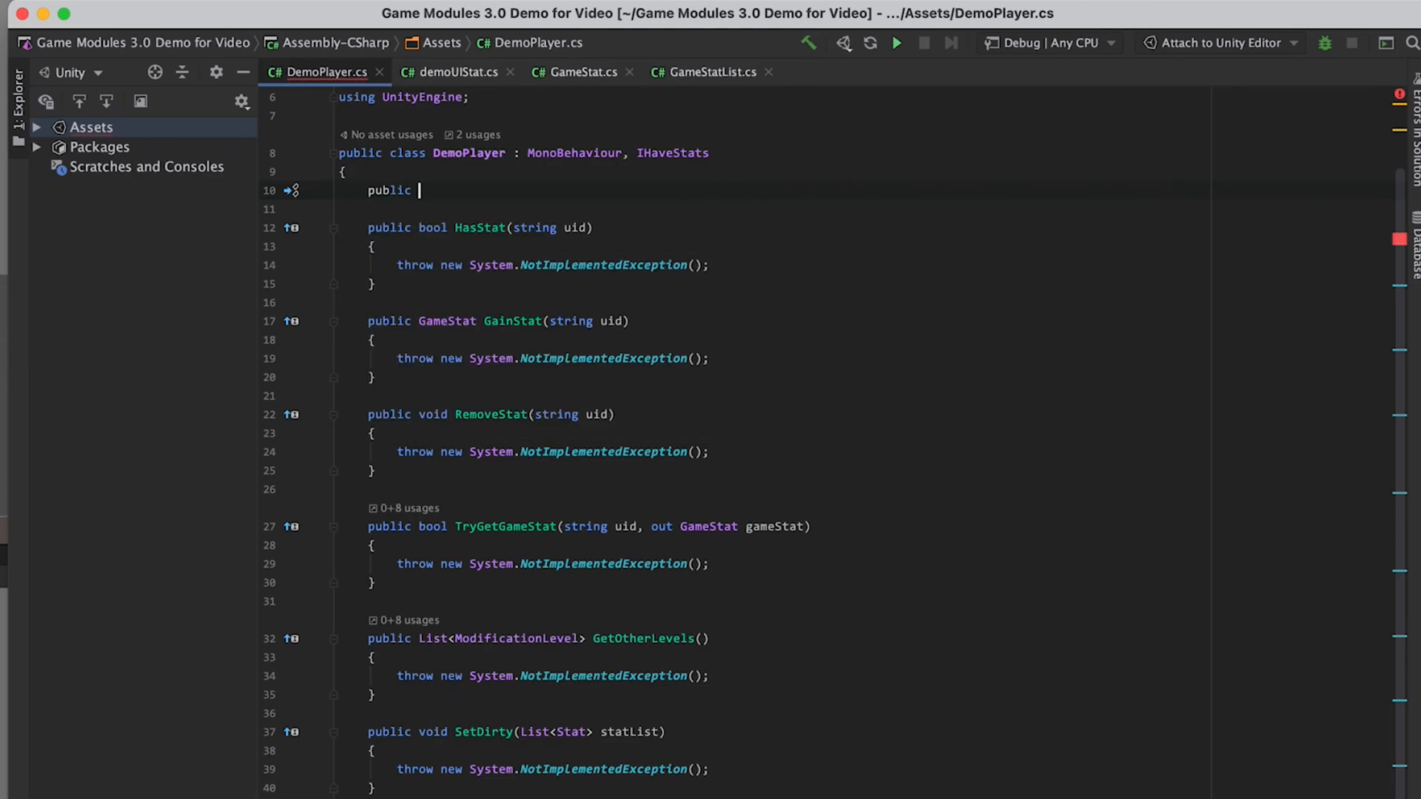
text(GameStatList stats = new GameStatList();)
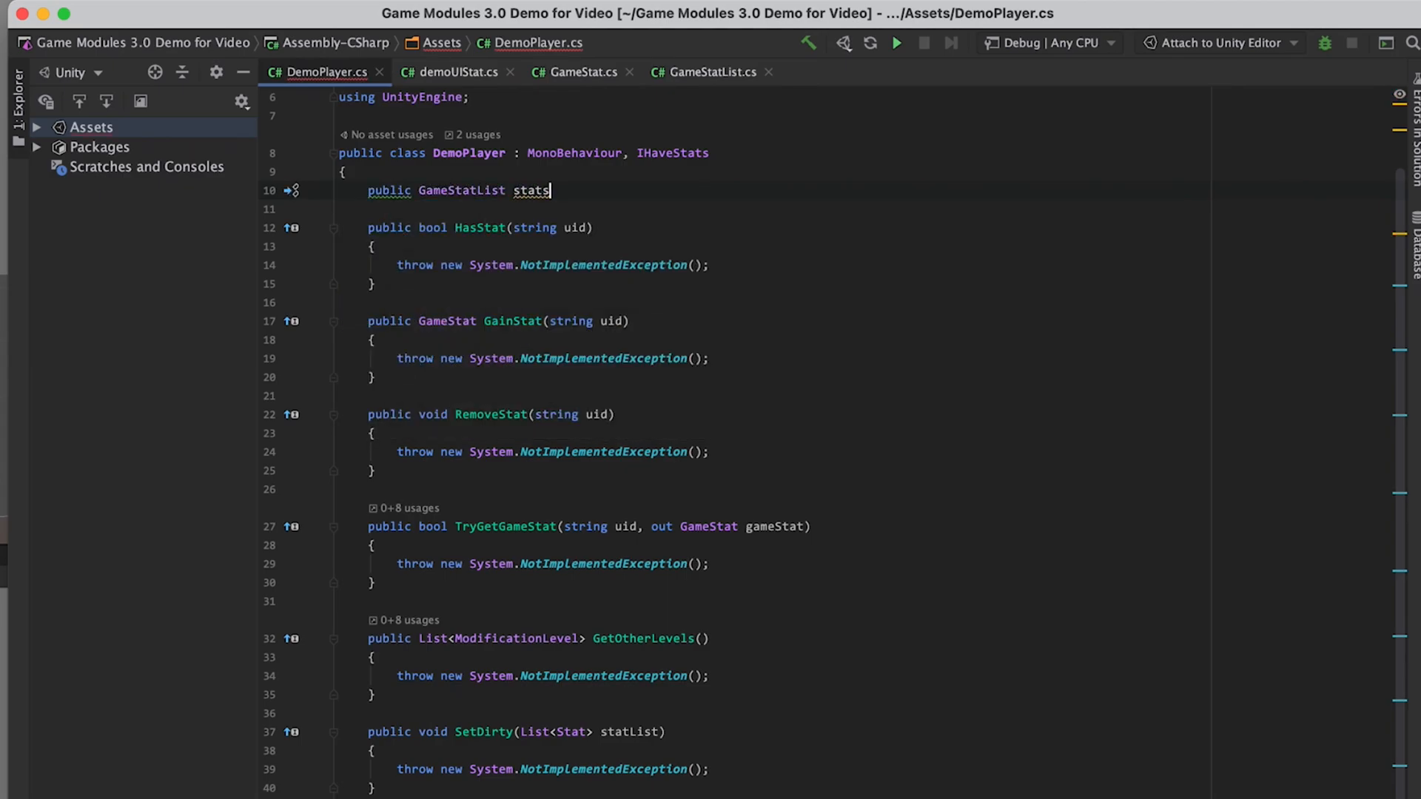
key(Return)
text(public GameStatList skills = new GameStatList();)
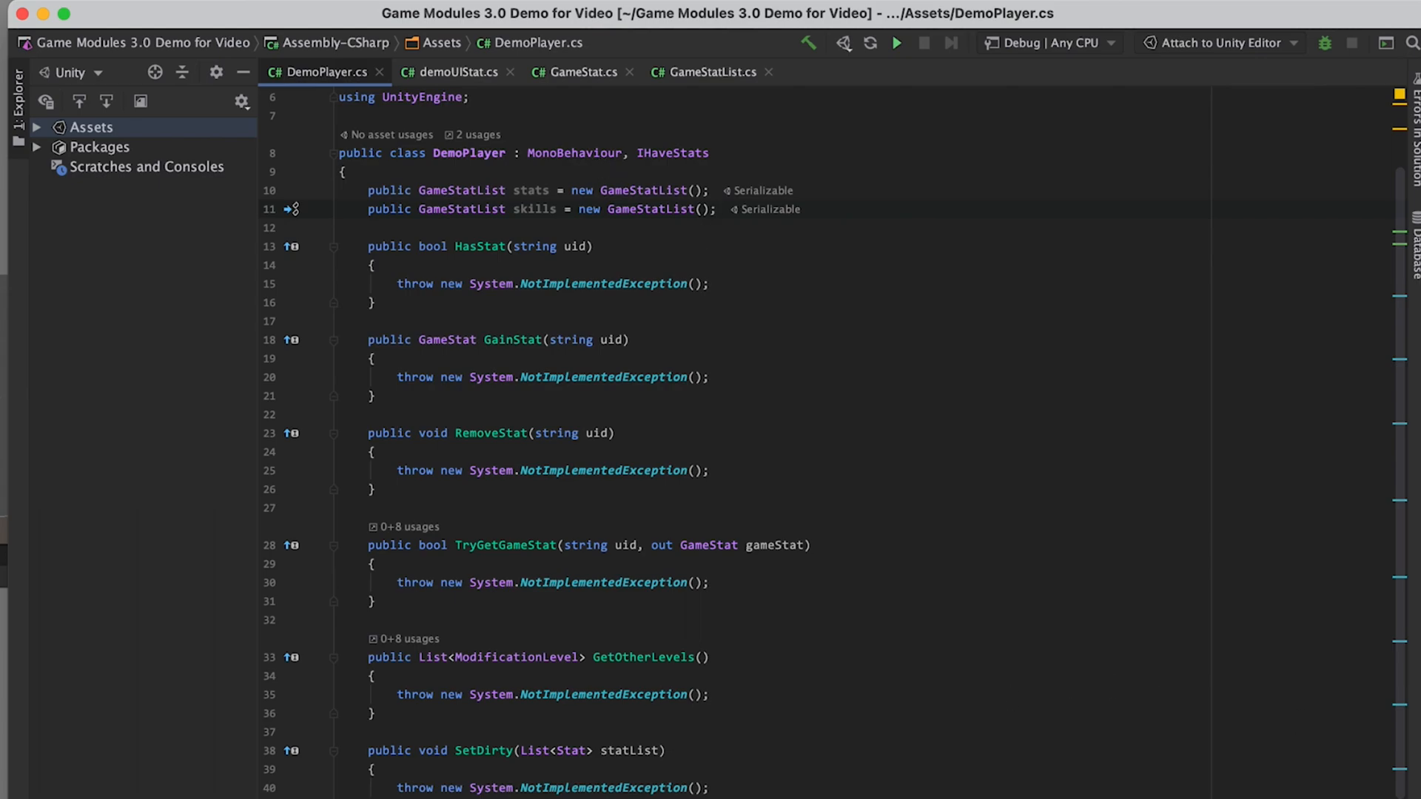
- Replace the generated stat method stubs in DemoPlayer with the implementations copied from the existing script, including HasStat, RemoveStat, TryGetGameStat and GainStat
scroll(659, 370, down, 4)
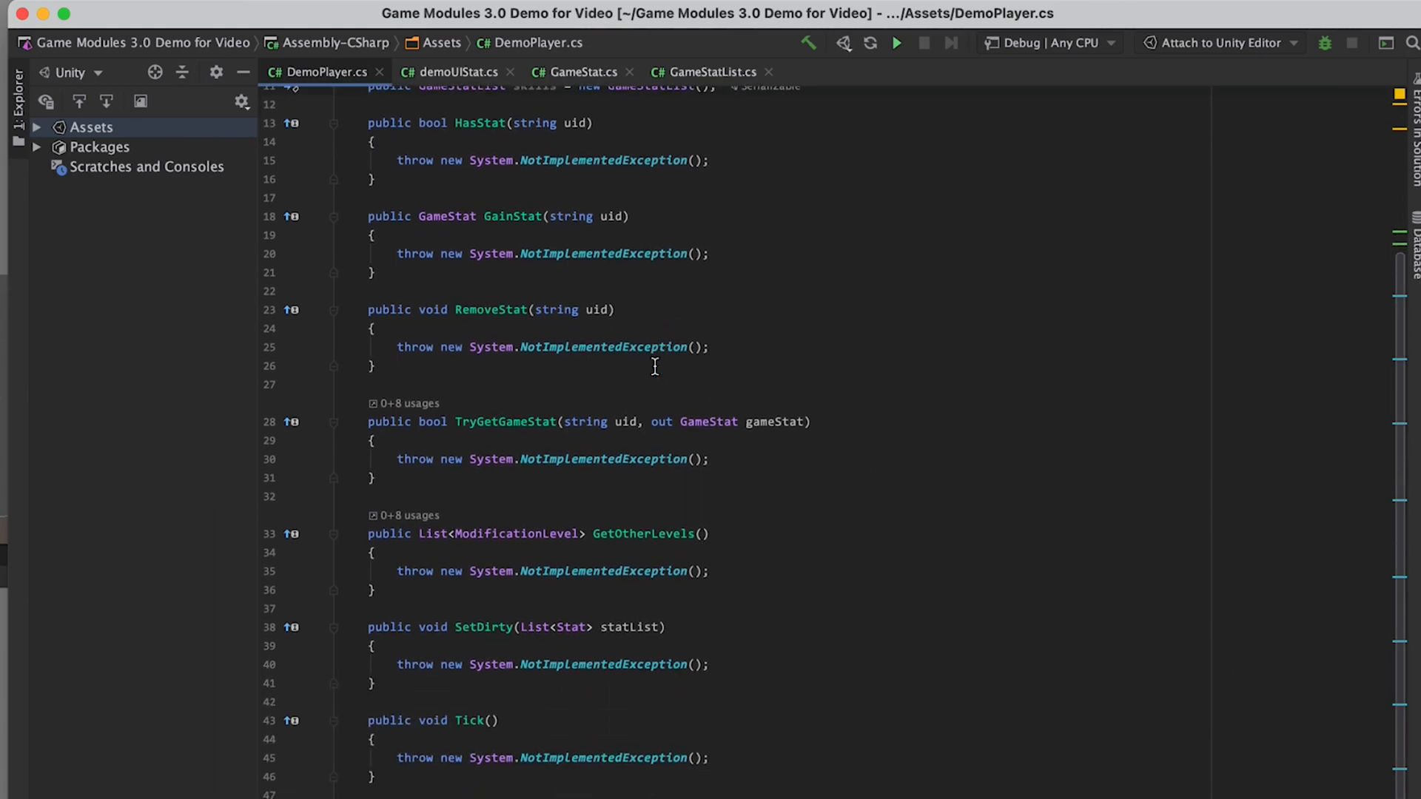
scroll(659, 370, up, 3)
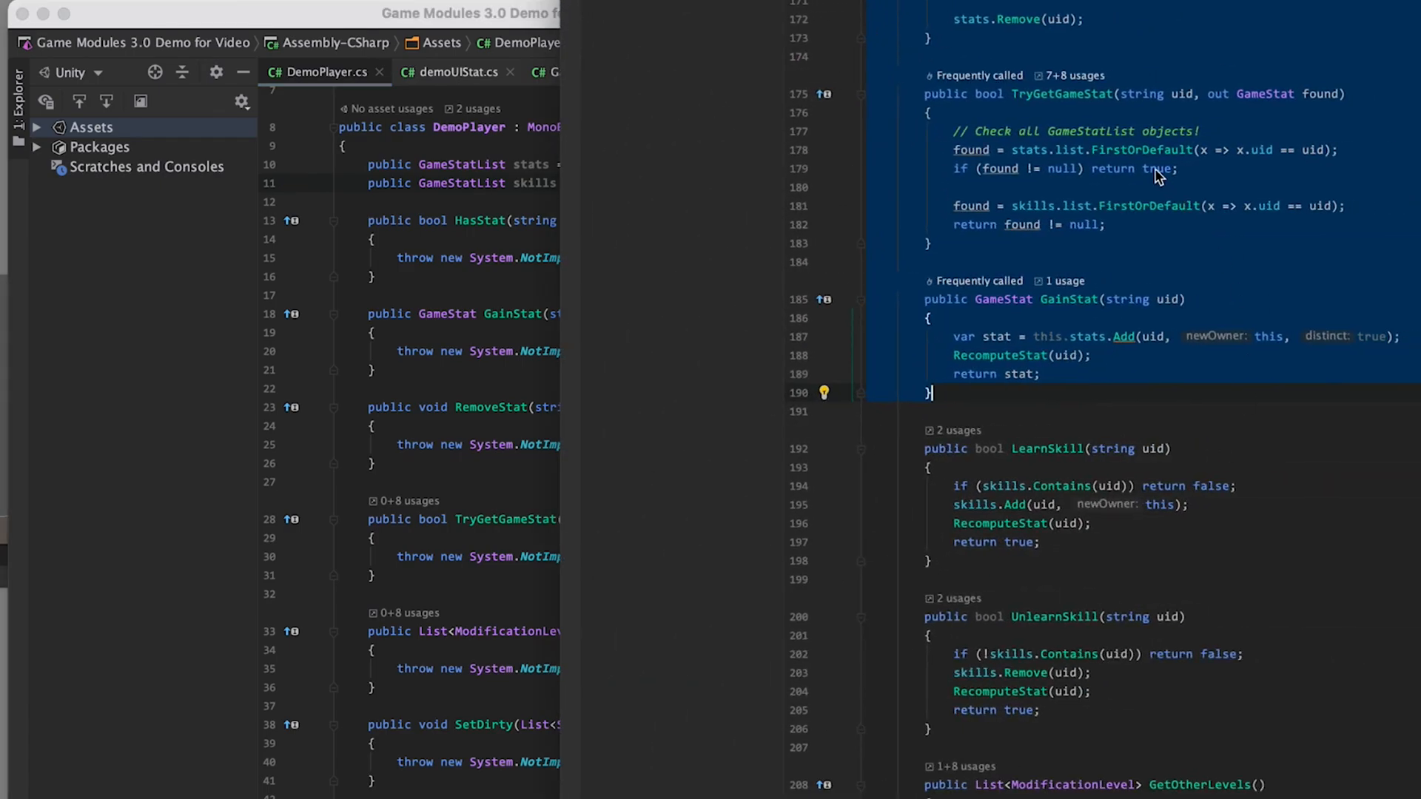
scroll(531, 422, down, 1)
click(448, 388)
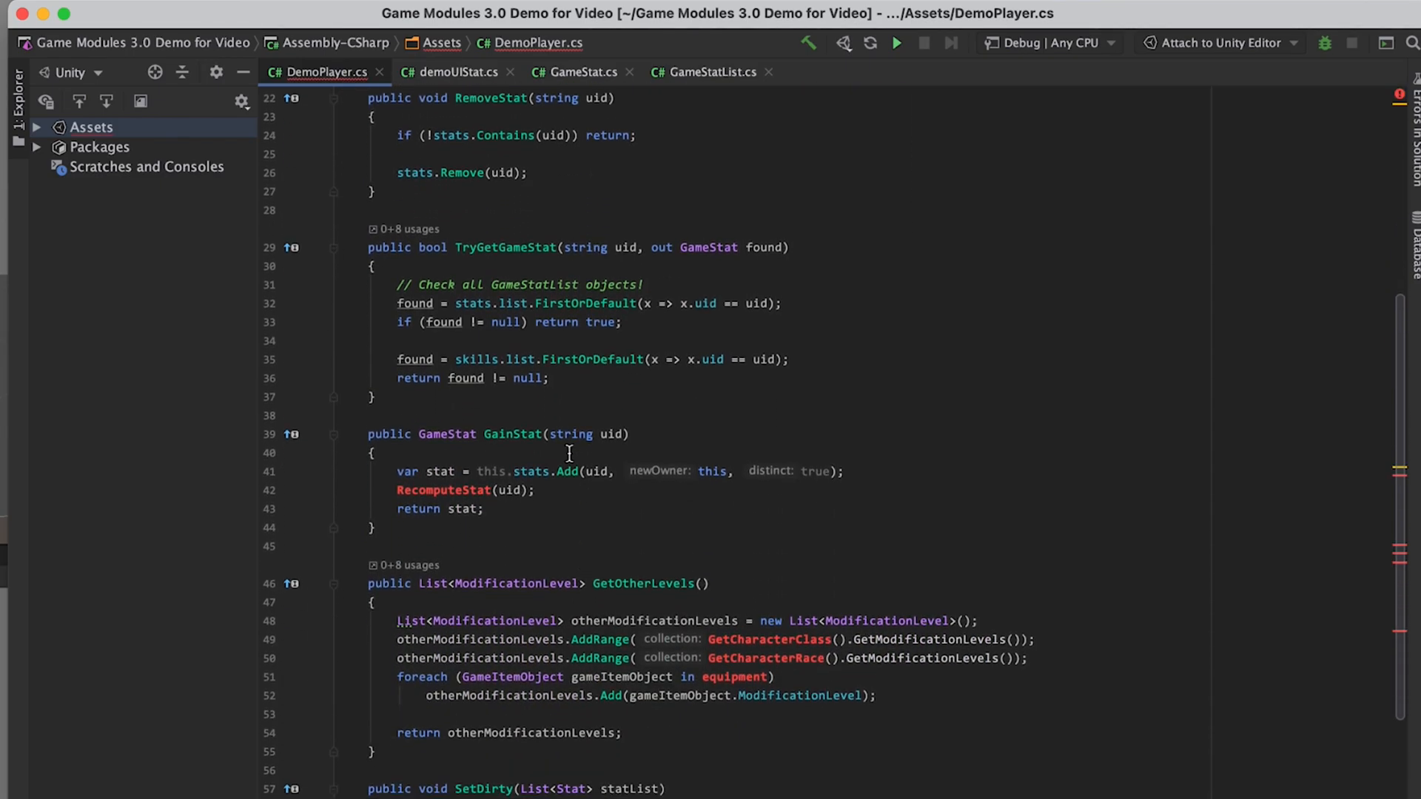
- Comment out the RecomputeStat(uid) call in the GainStat method
scroll(447, 434, down, 3)
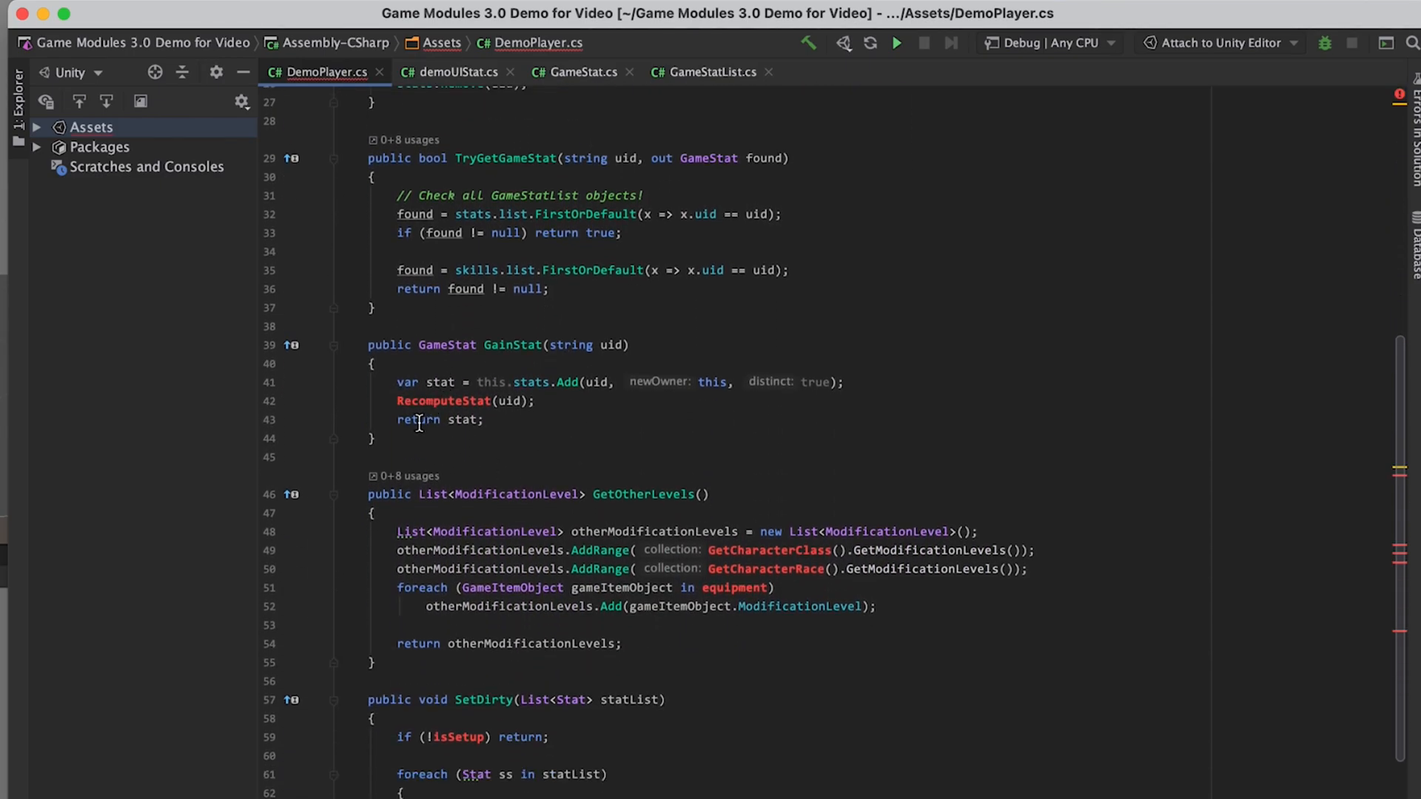
click(398, 400)
key(super+slash)
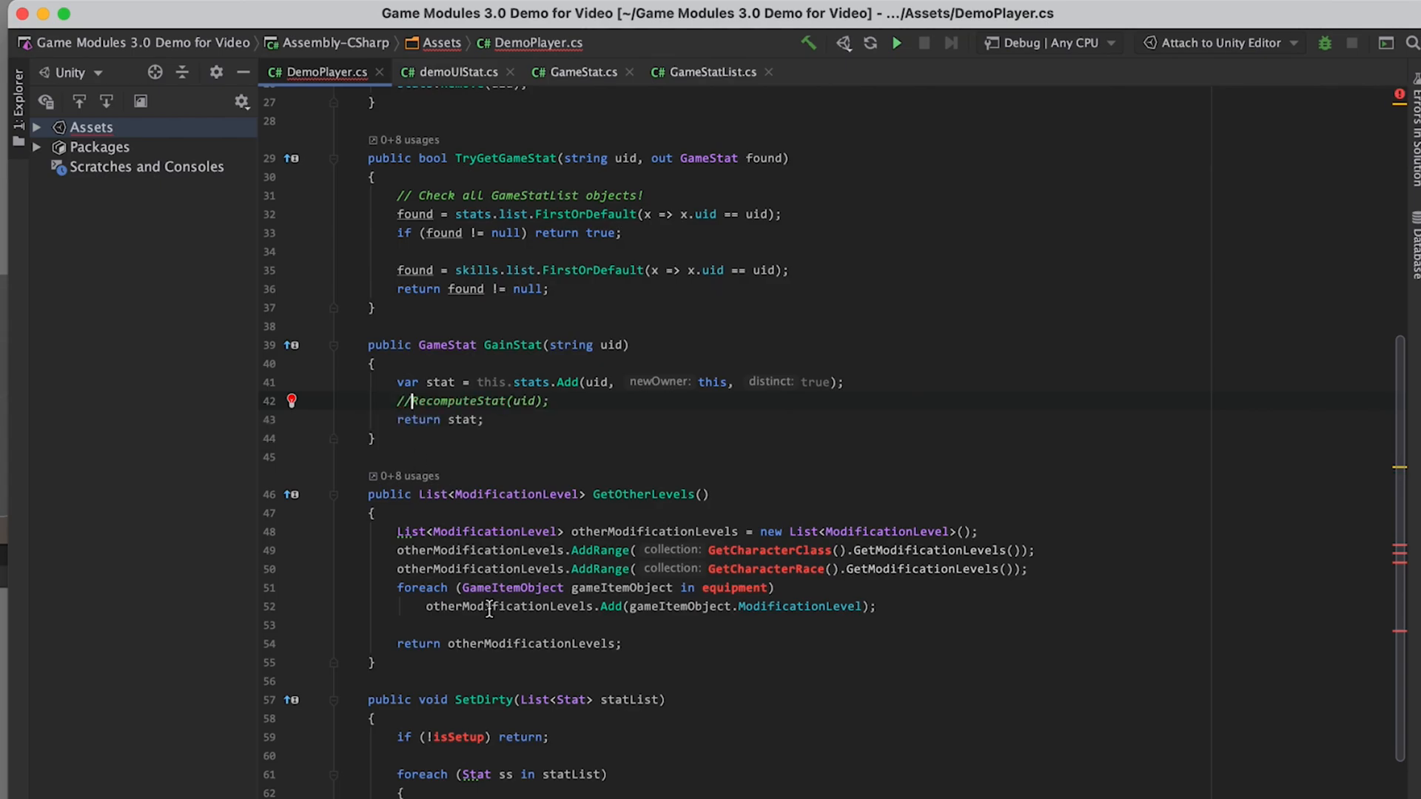
- Add a public bool IsSetup() returning true for SetDirty's check, and comment out the class, race and equipment lines in GetOtherLevels
scroll(414, 481, down, 3)
scroll(438, 560, down, 2)
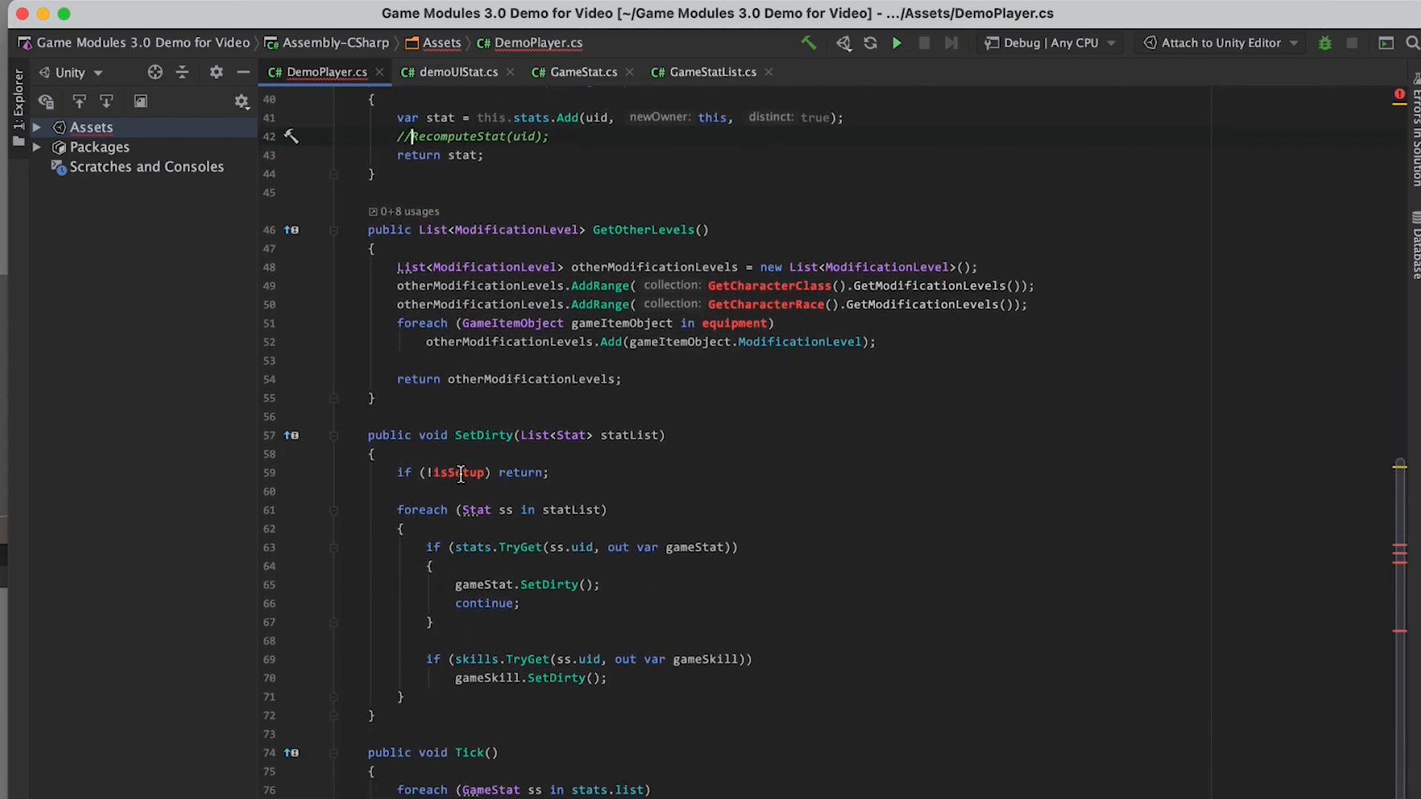
click(463, 472)
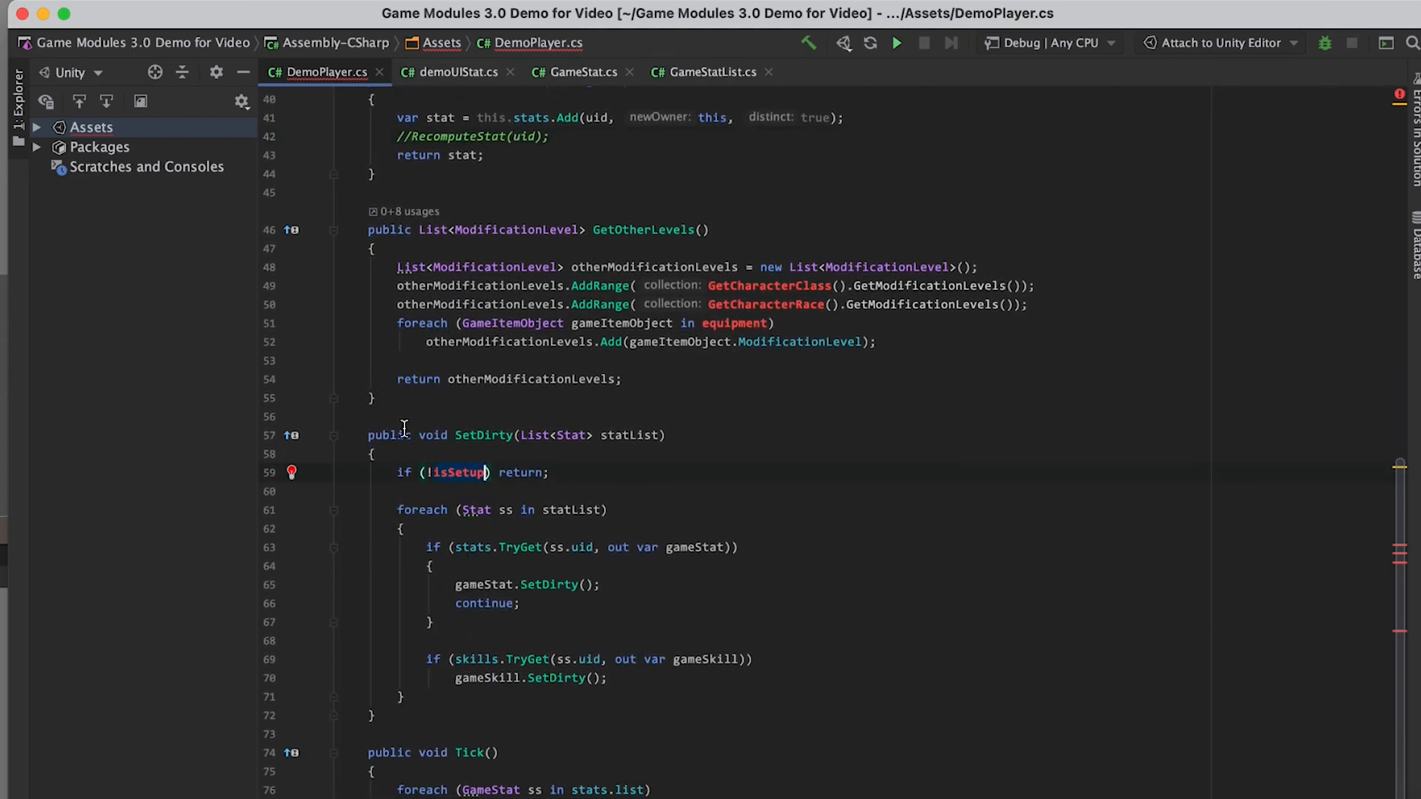
scroll(429, 410, up, 7)
scroll(430, 409, up, 5)
click(417, 299)
text(\)
key(BackSpace)
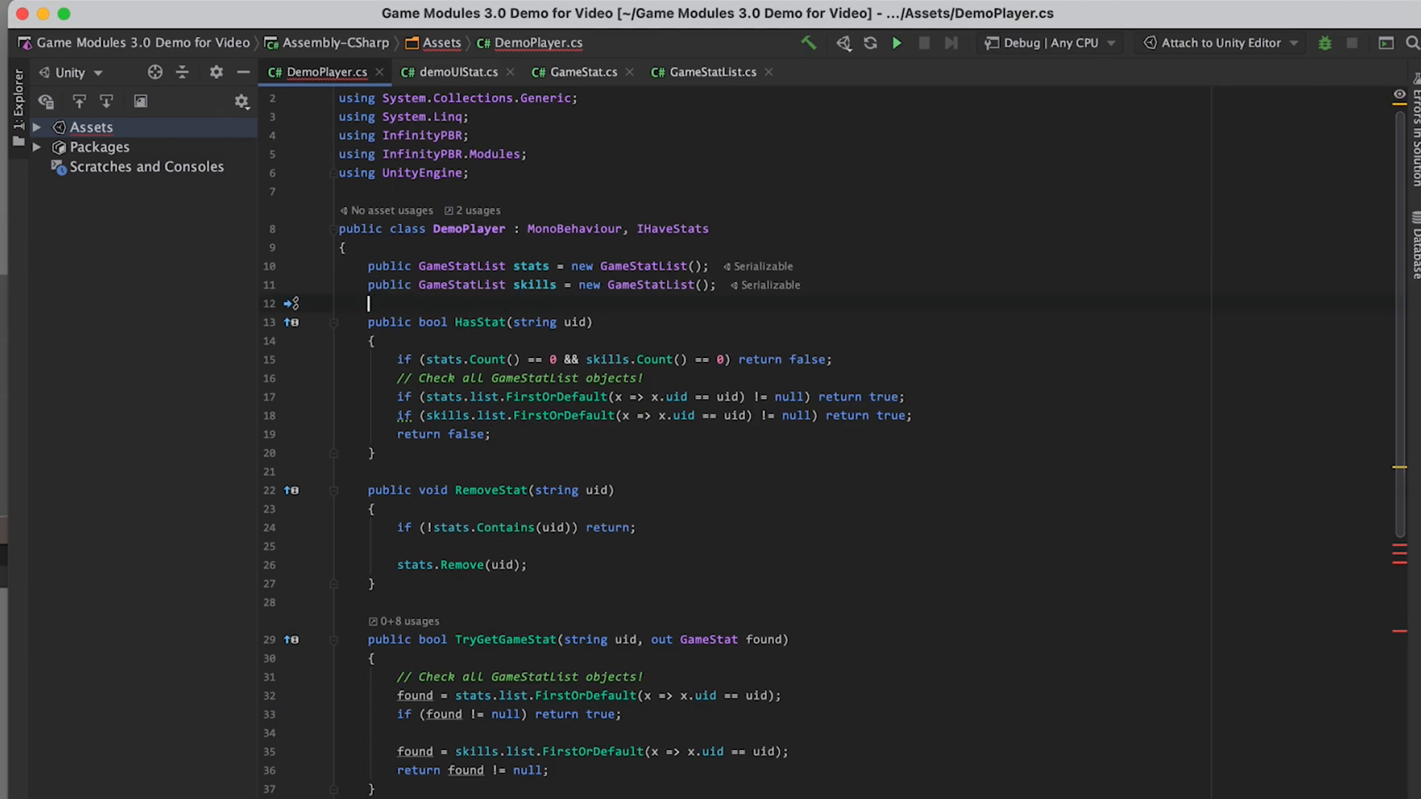
key(Return)
key(Return)
key(Up)
text([)
scroll(585, 777, down, 8)
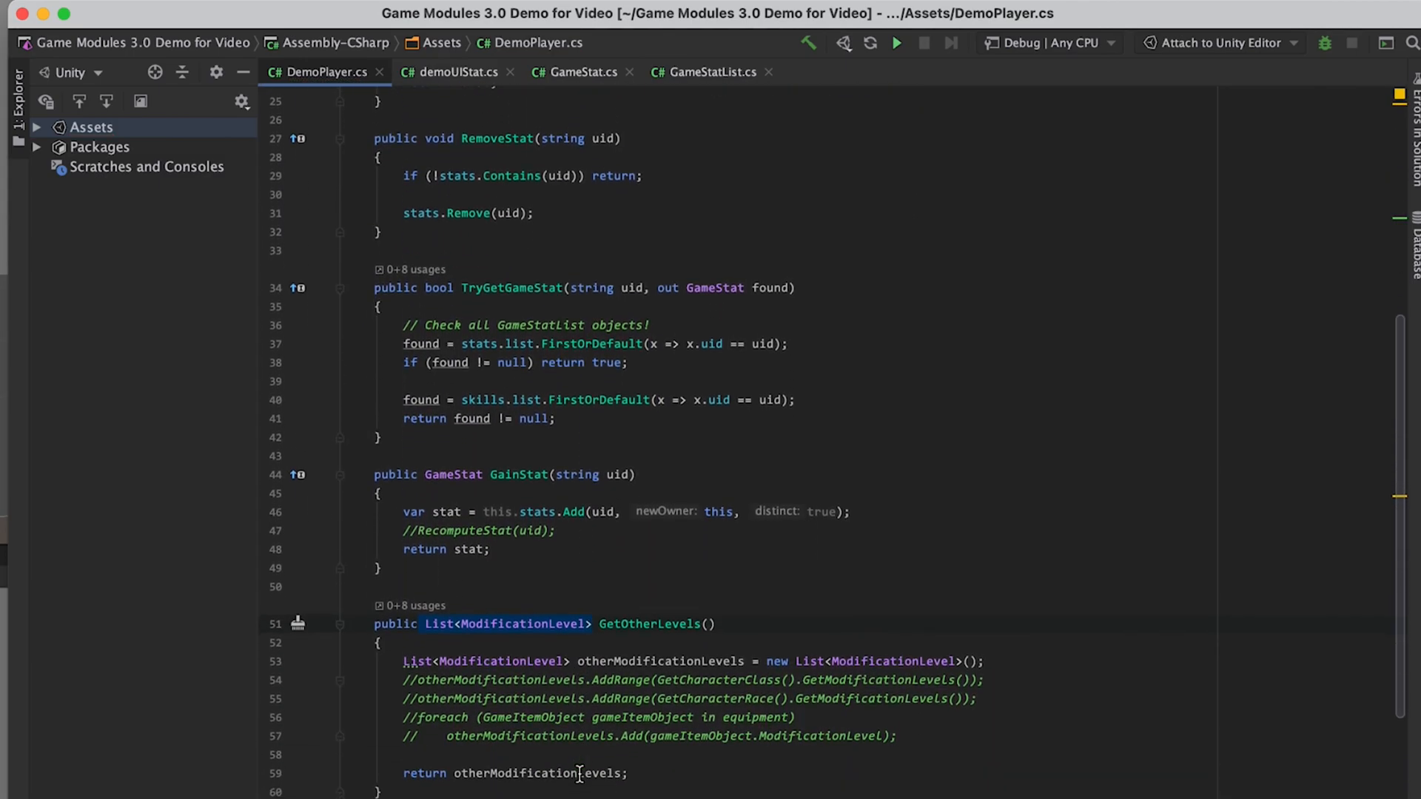
- Check the Tick method and insert empty lines between the skills field and IsSetup() for a new method
scroll(580, 773, down, 10)
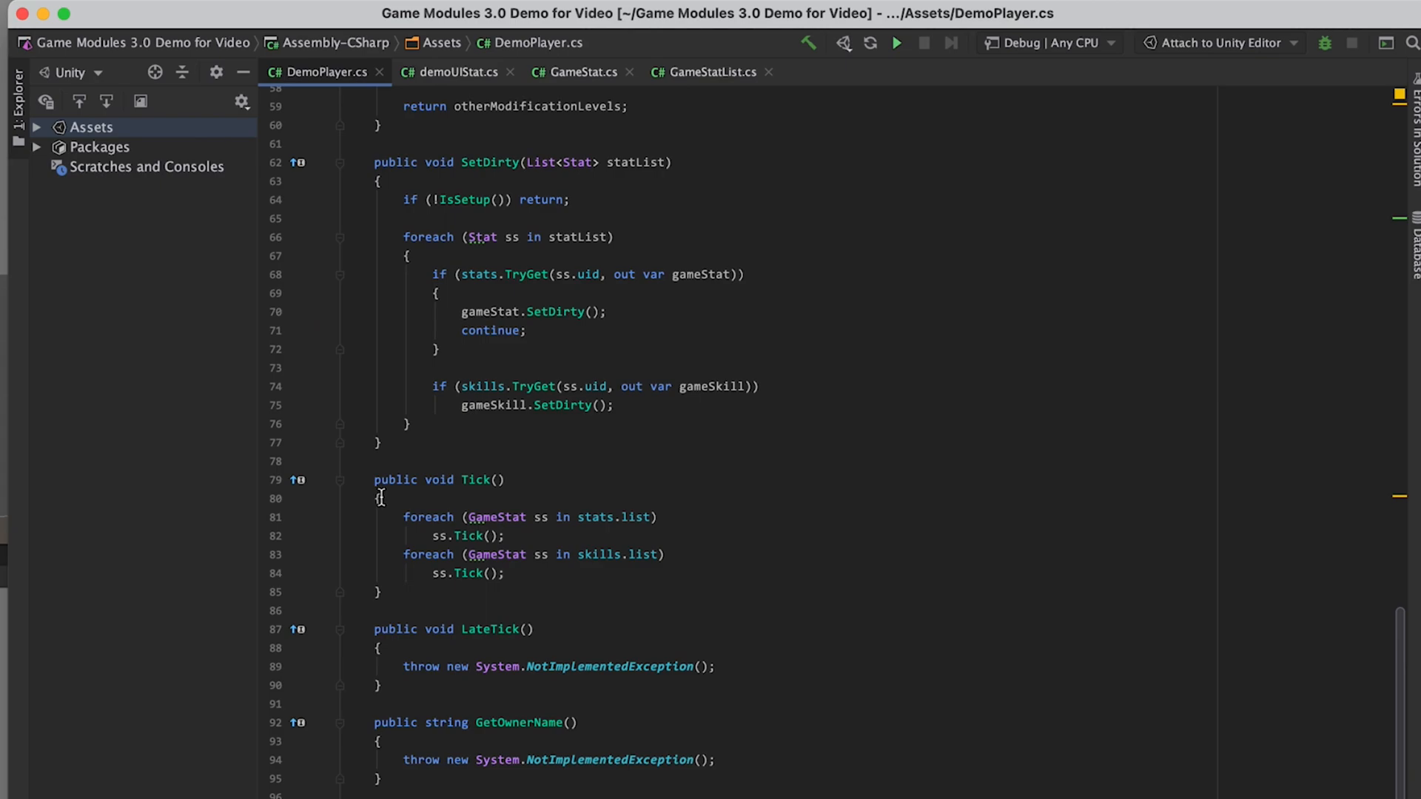
drag(374, 479, 382, 511)
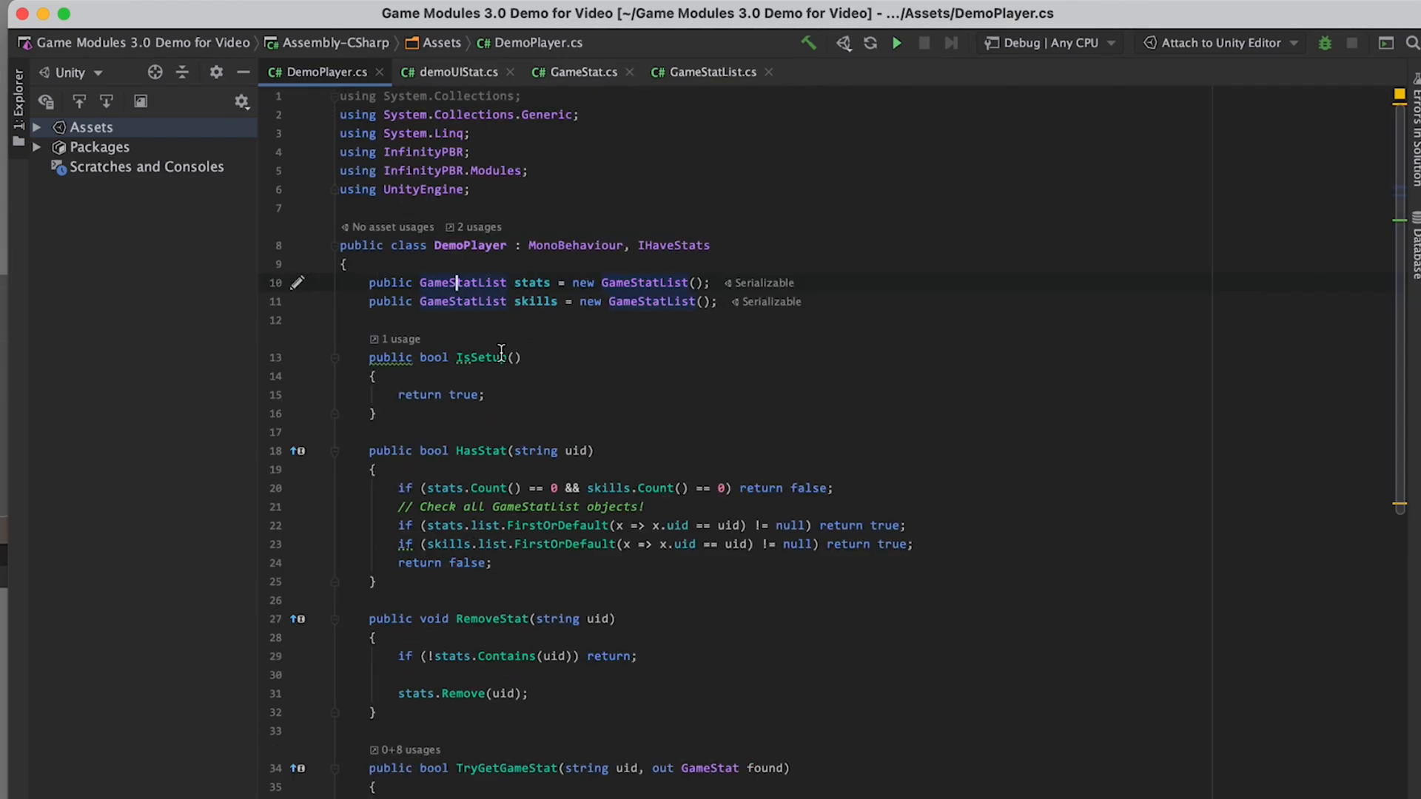
click(459, 322)
key(Return)
key(Return)
key(Up)
text(public void UPdate())
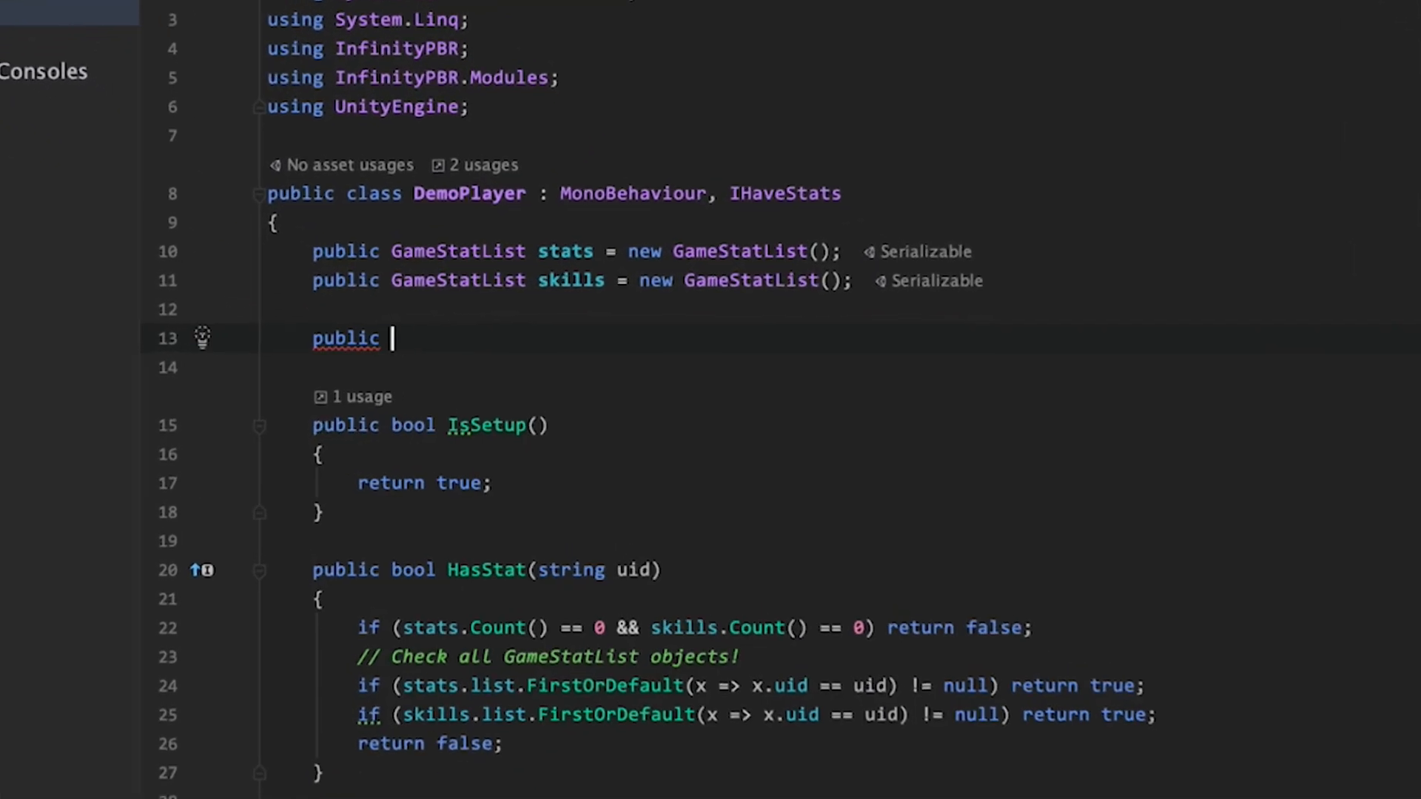
key(alt+BackSpace)
key(alt+BackSpace)
key(alt+BackSpace)
key(alt+BackSpace)
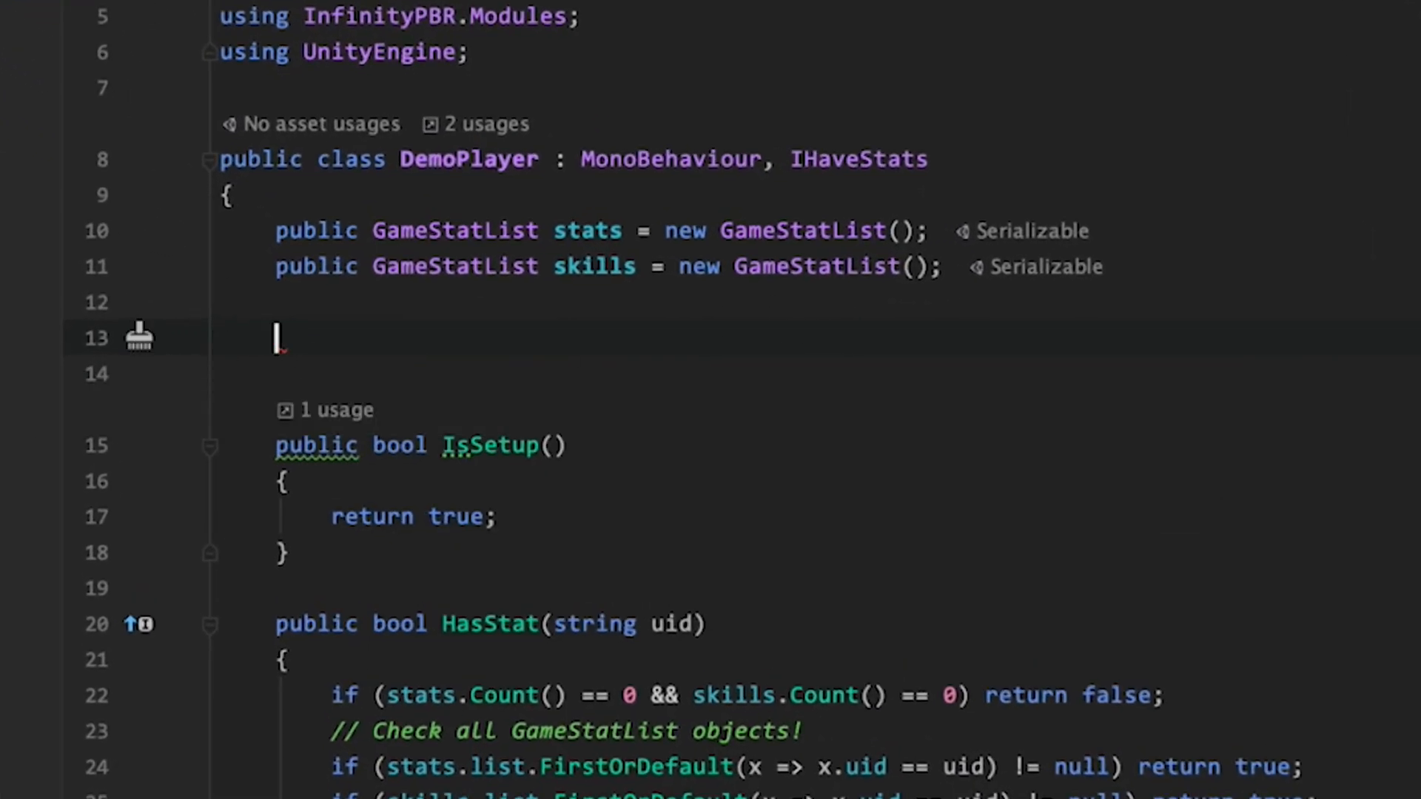
- Write a private void Update() method in DemoPlayer that calls Tick()
text(private void Update(){)
key(Return)
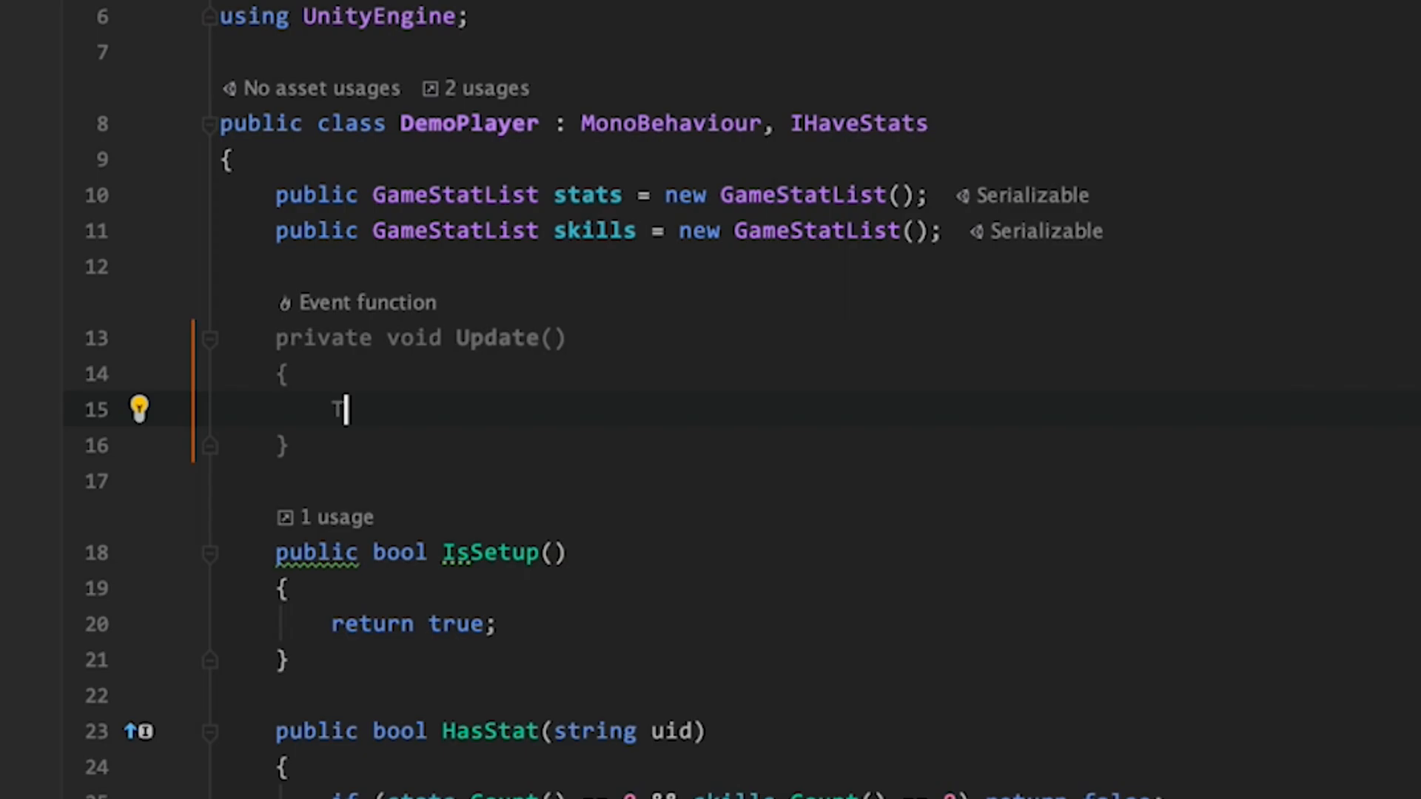
text(Tick();)
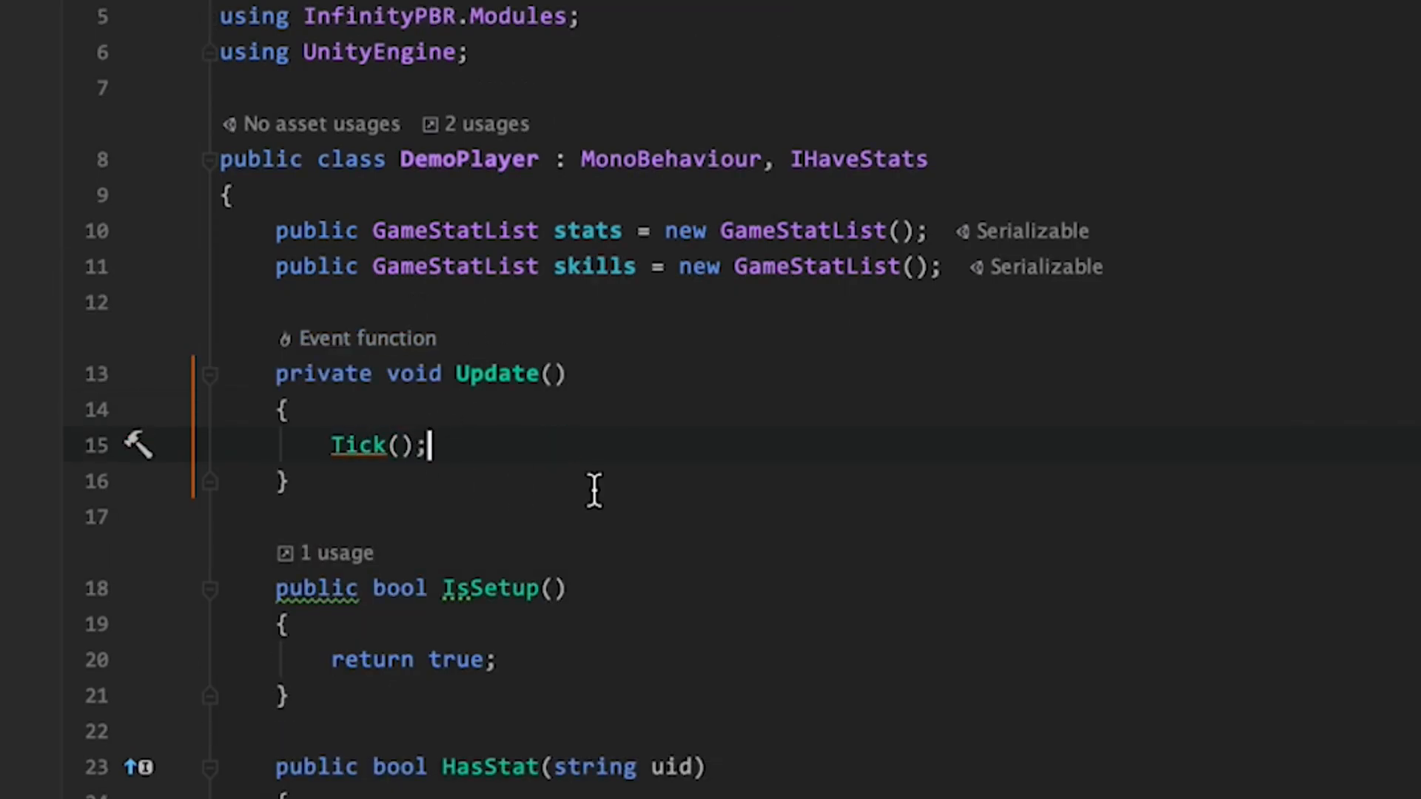
click(511, 410)
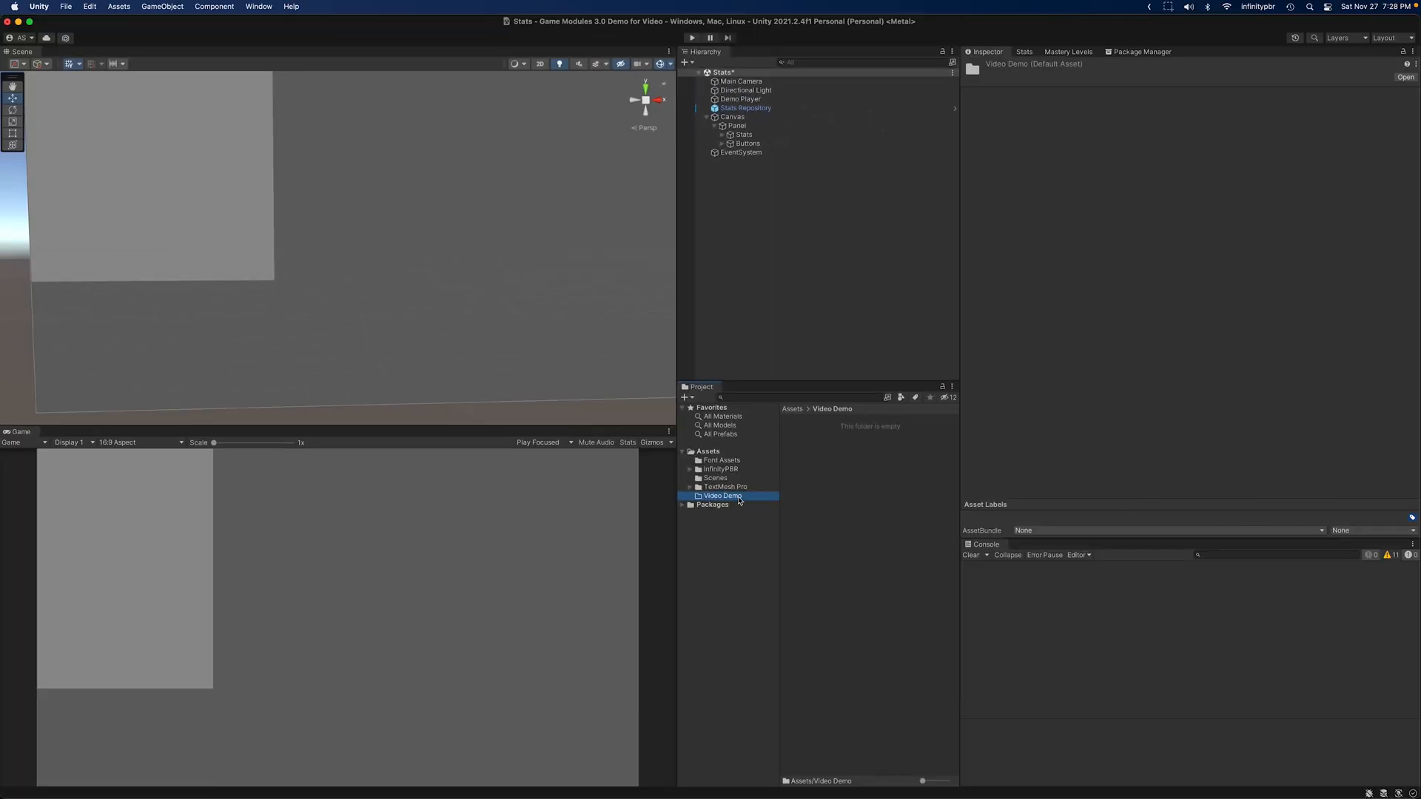
- Create a folder named Stats inside the Video Demo folder of the Unity project
right_click(809, 459)
mouse_move(851, 462)
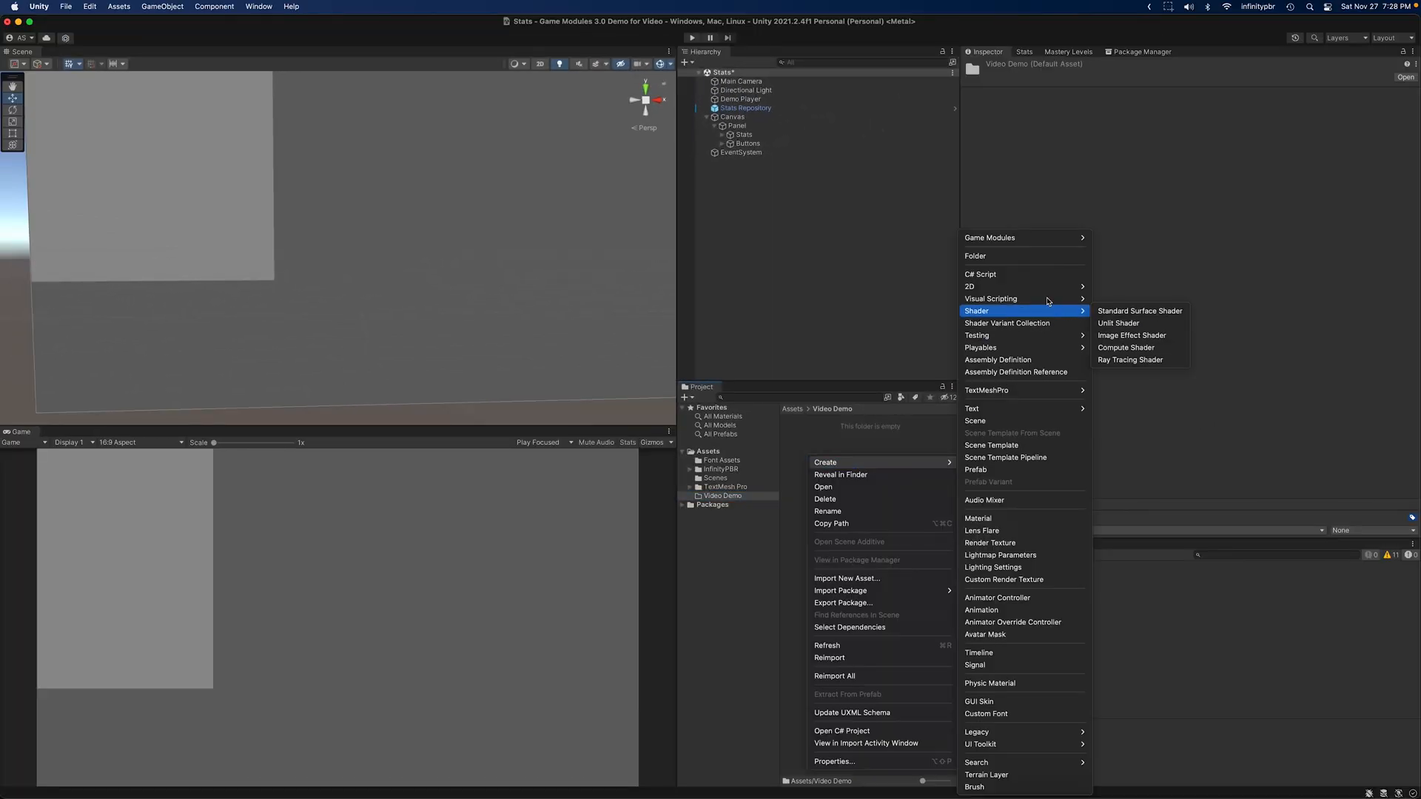
click(1017, 259)
text(Stats)
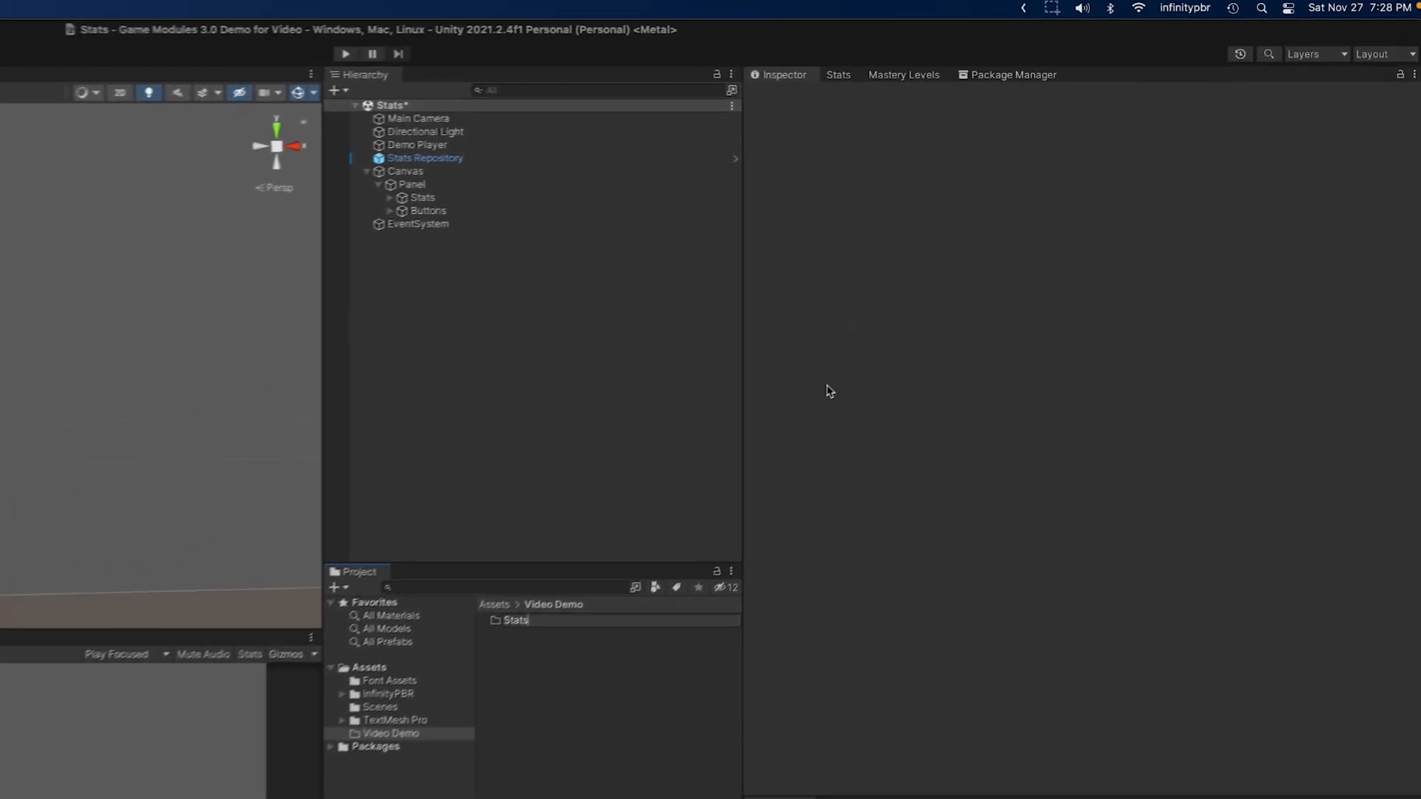
key(Return)
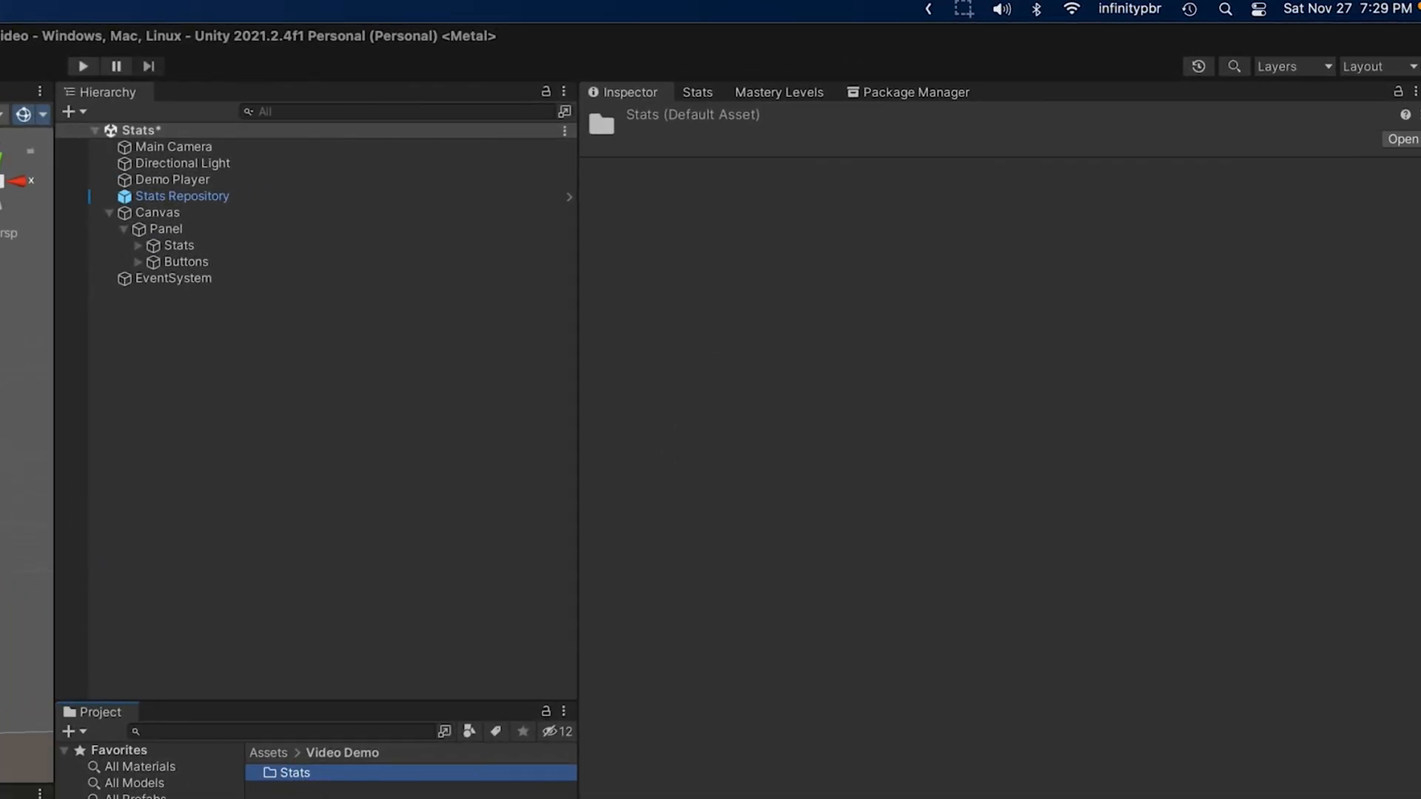
- Create a Game Modules Stat asset named Experience inside the new Stats folder
double_click(289, 773)
right_click(309, 789)
mouse_move(351, 796)
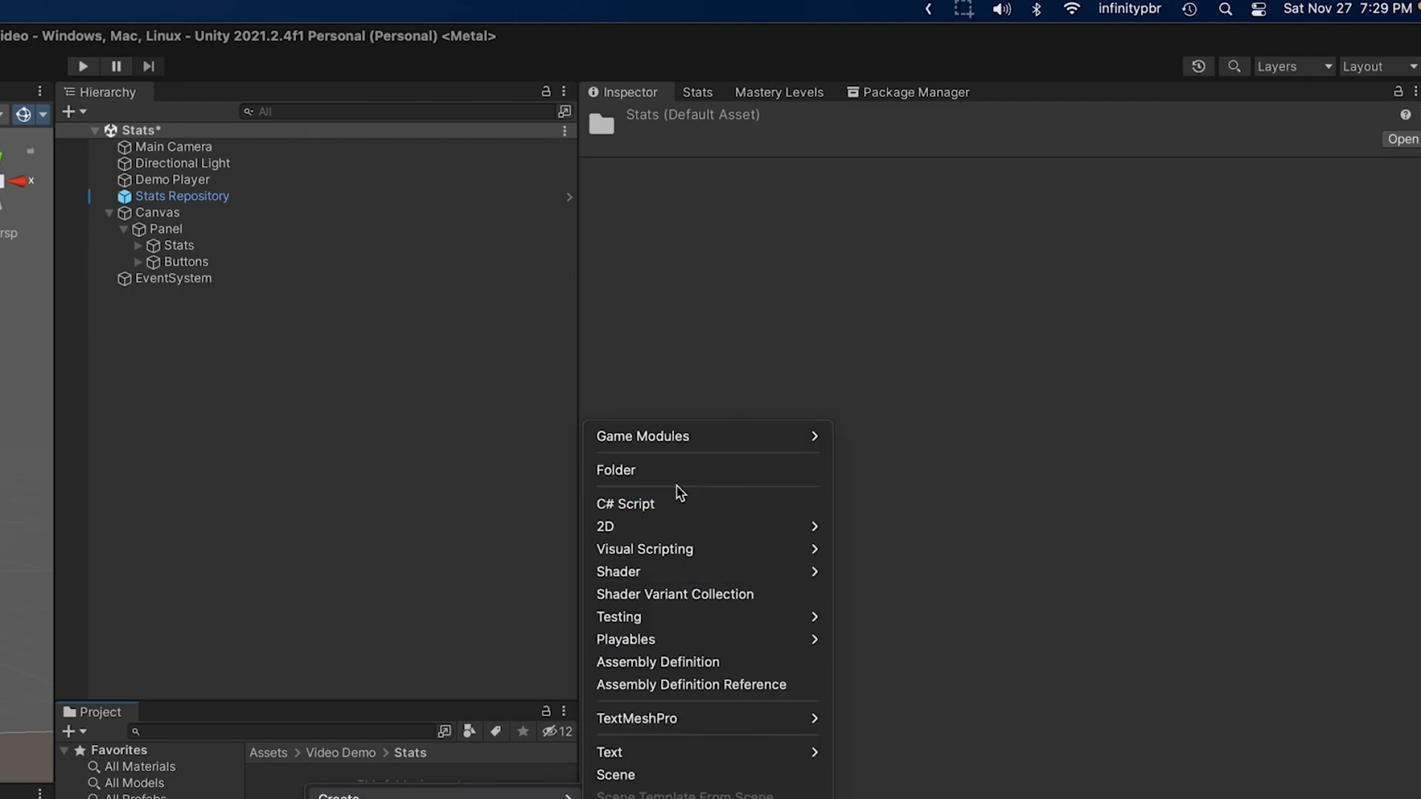
mouse_move(677, 436)
mouse_move(873, 436)
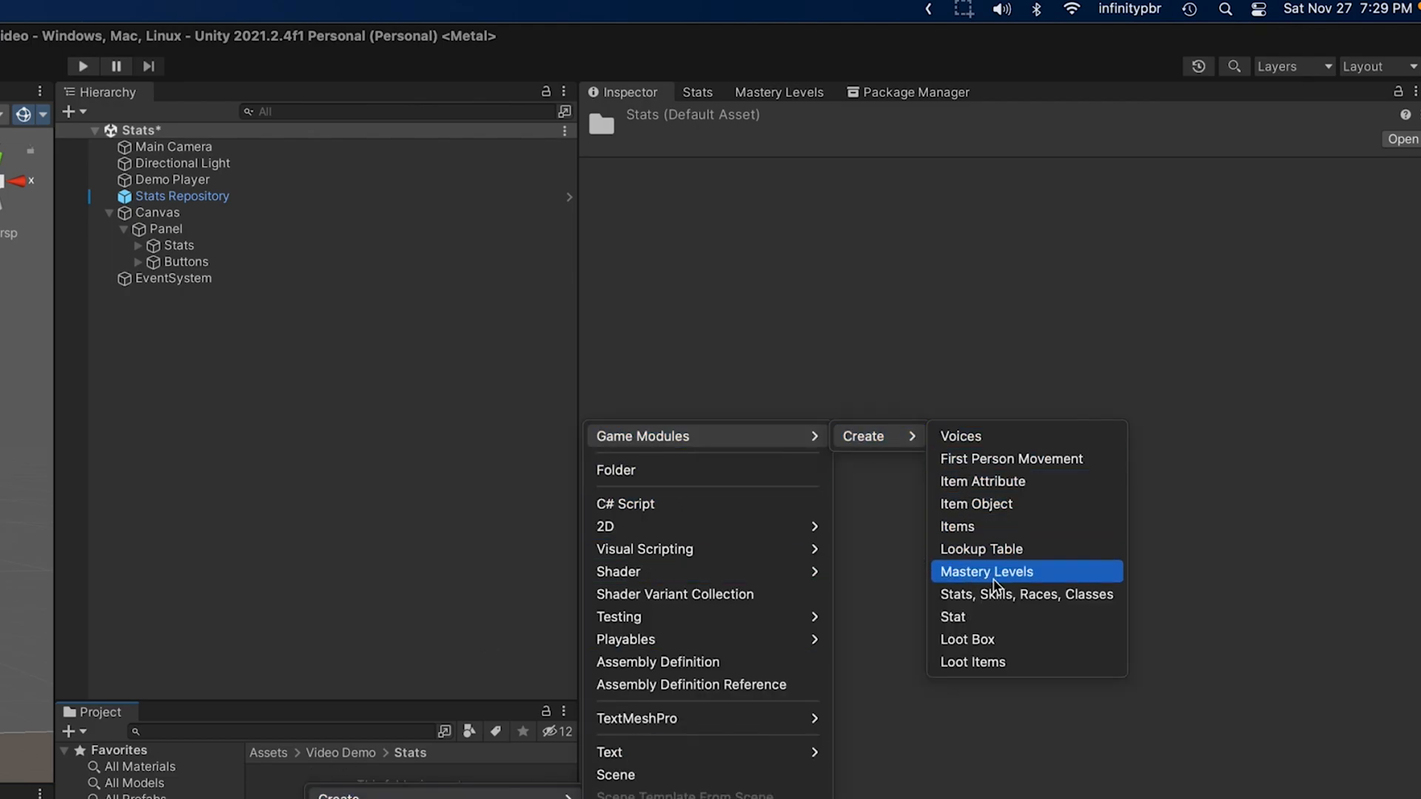
click(984, 618)
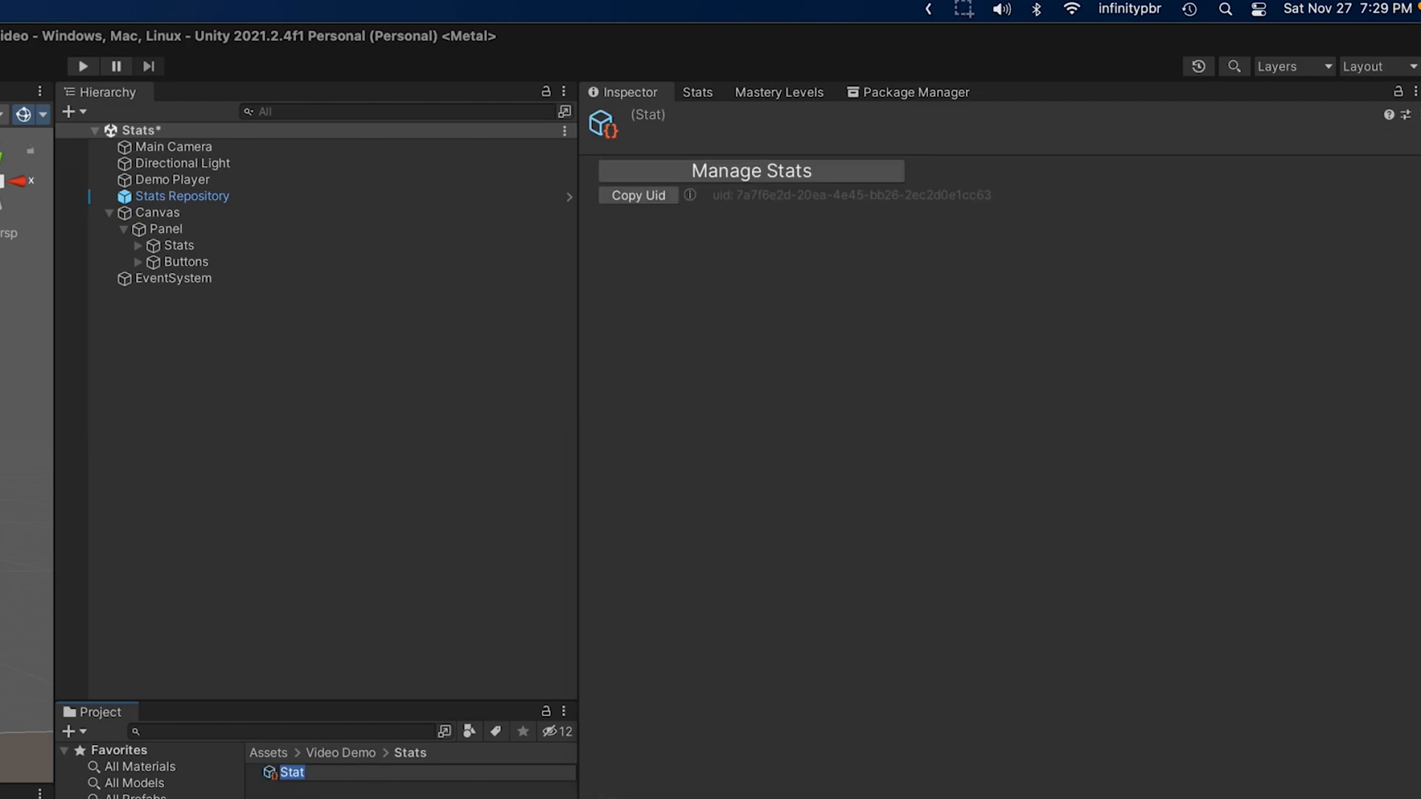
text(Experience)
key(Return)
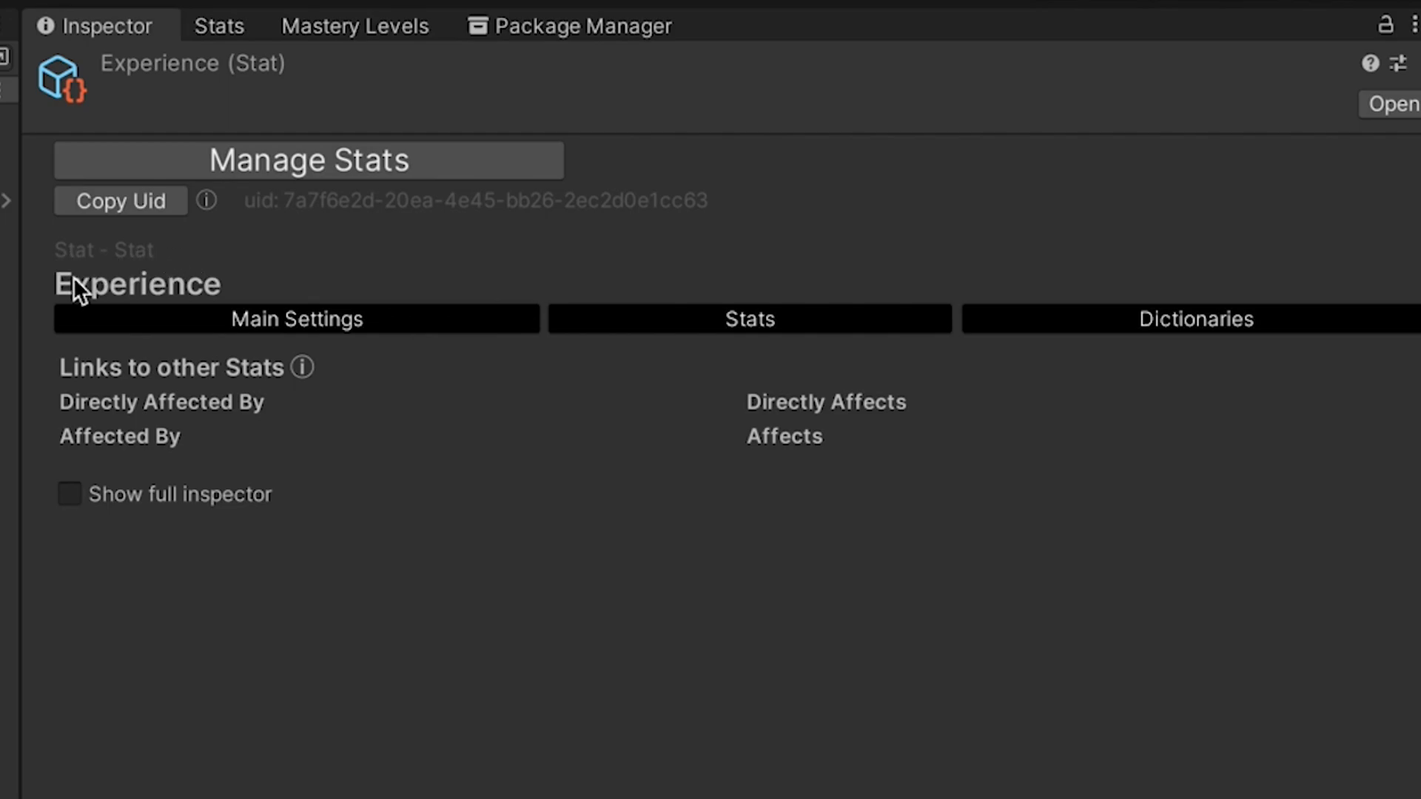
- Look through the Experience stat's Main Settings and Stats sections, trying Can be Trained and Can be Modified on and off
click(182, 321)
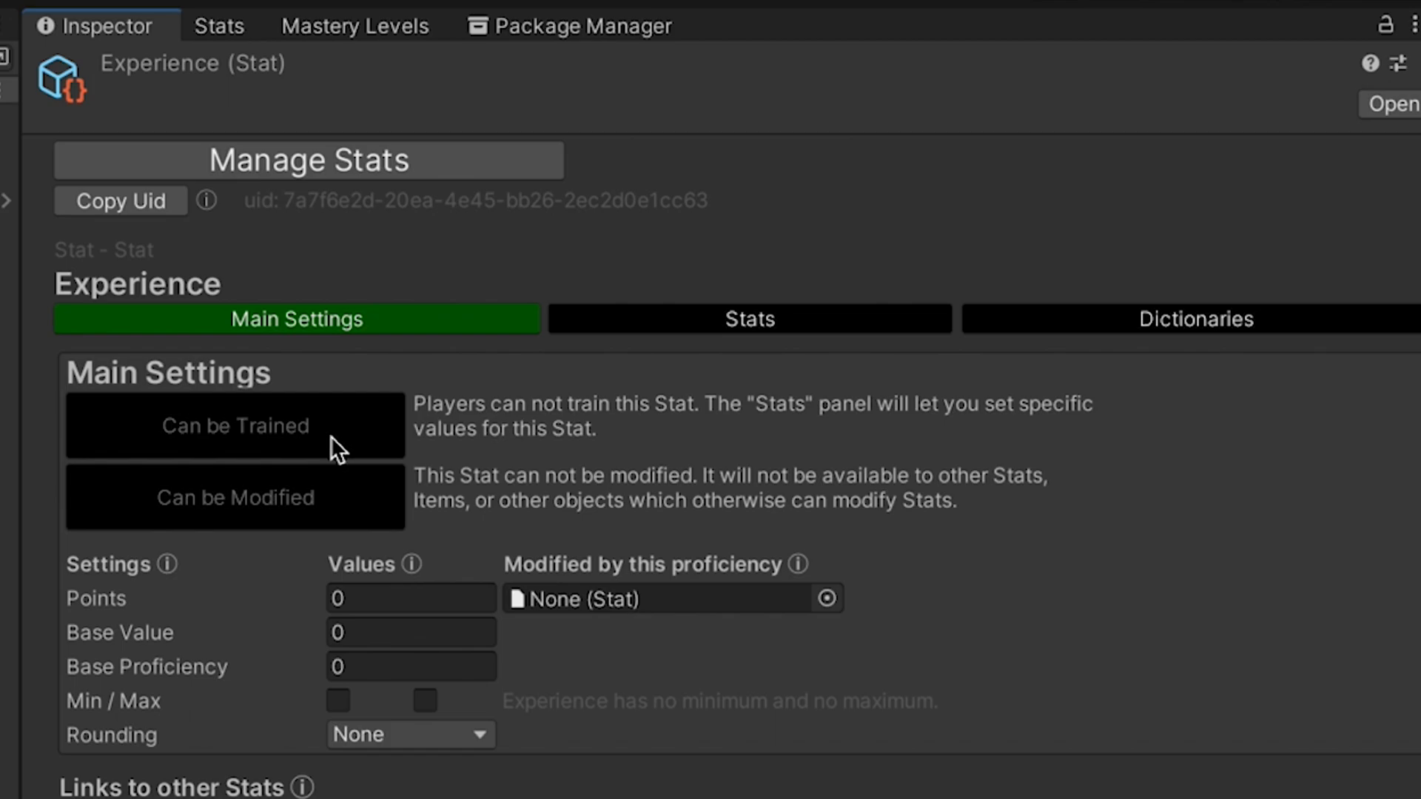
click(666, 319)
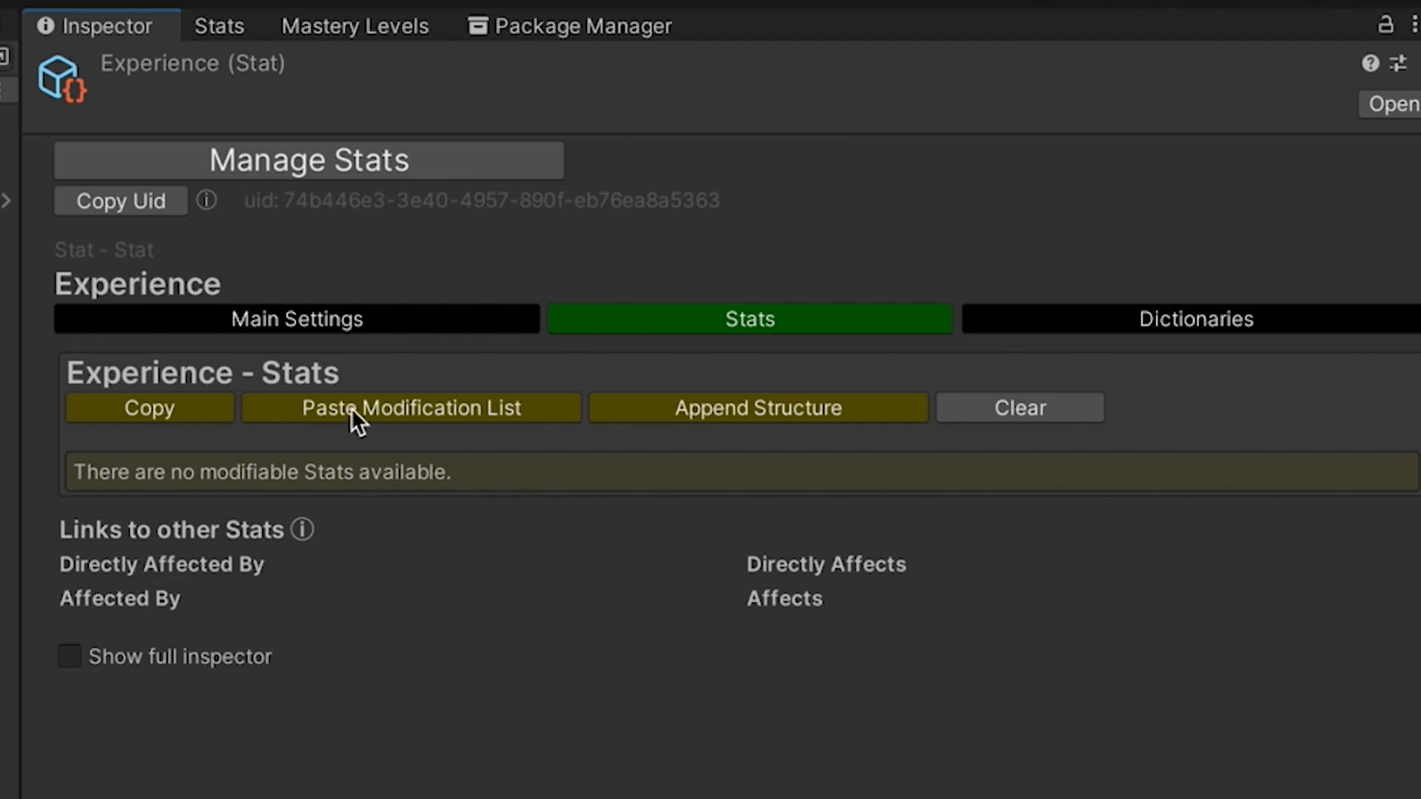
click(269, 317)
click(238, 428)
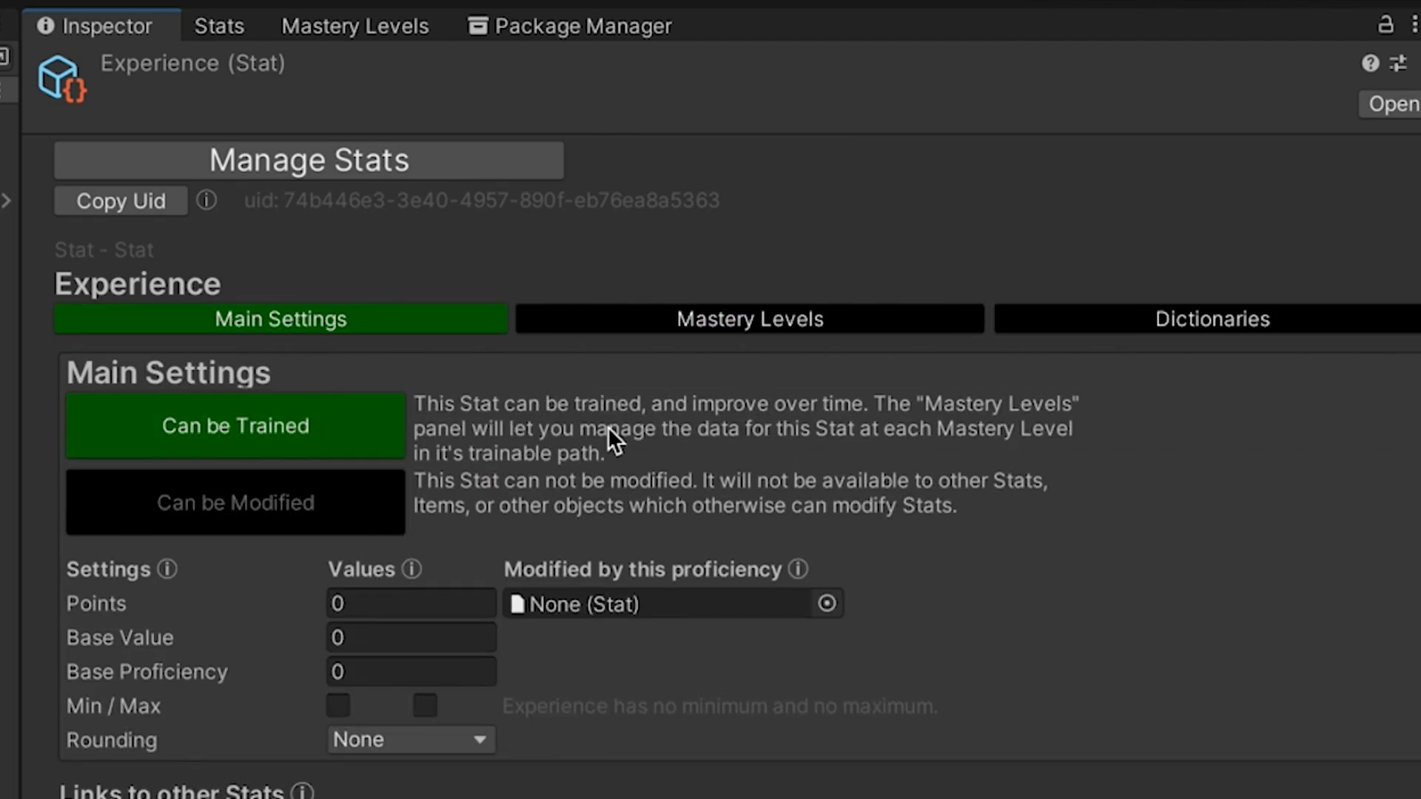
click(326, 434)
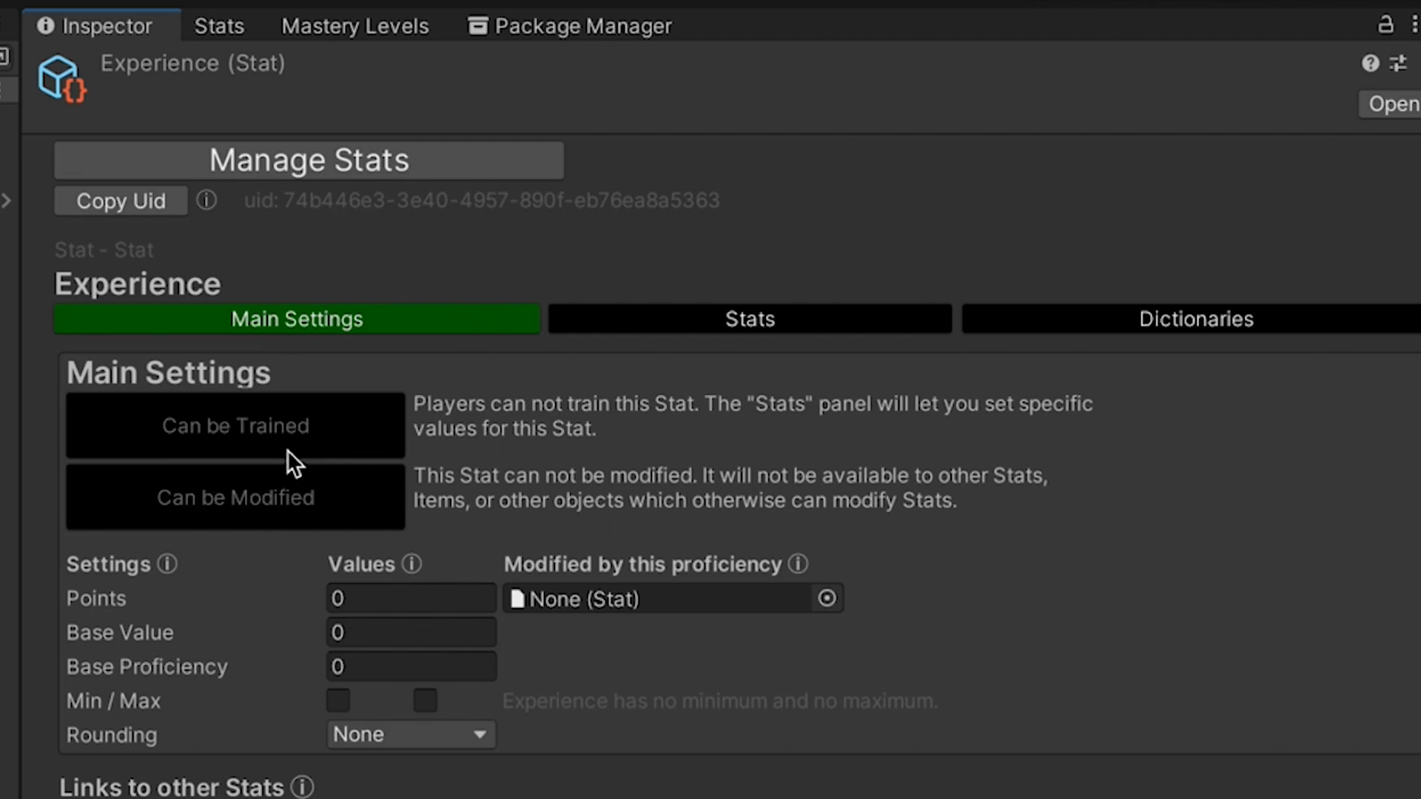
click(367, 496)
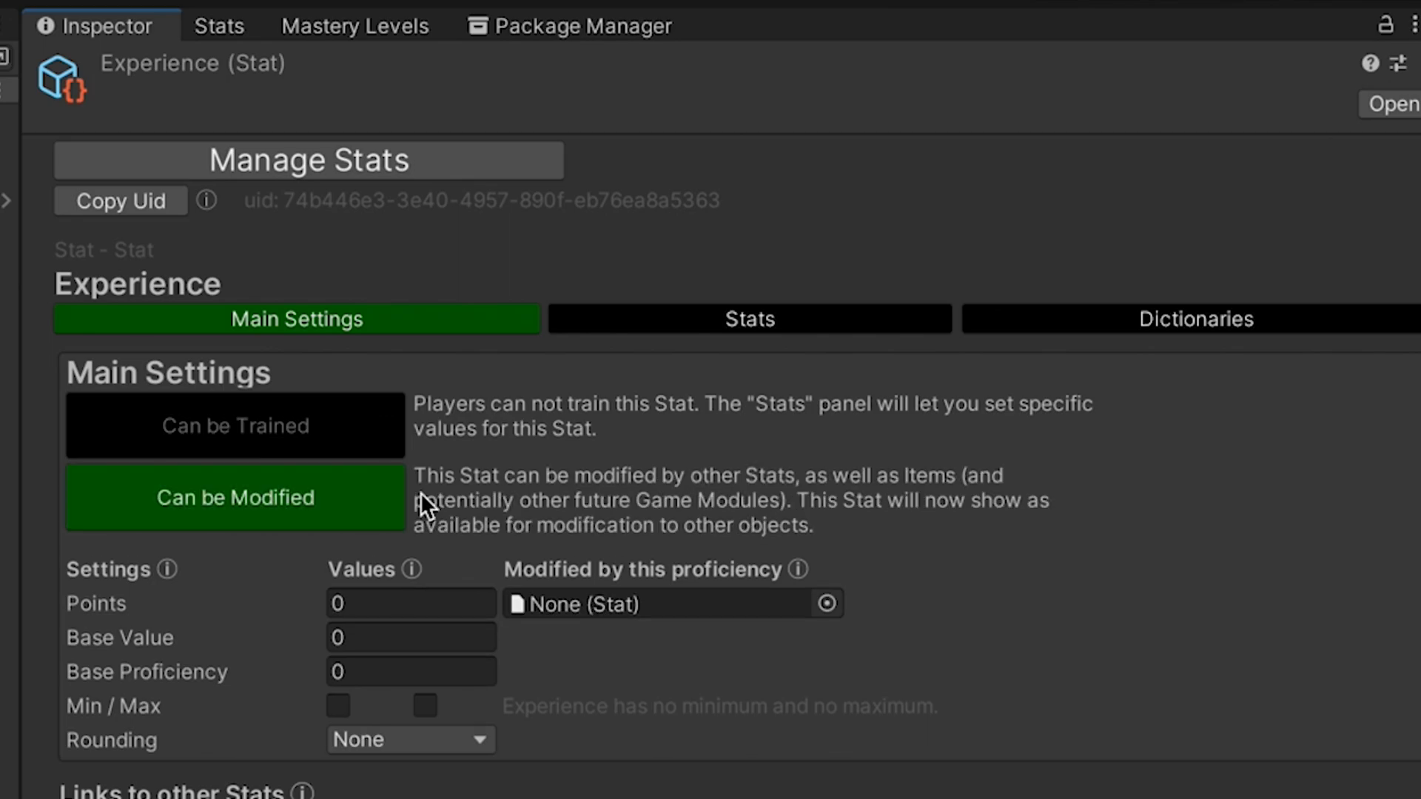
click(364, 495)
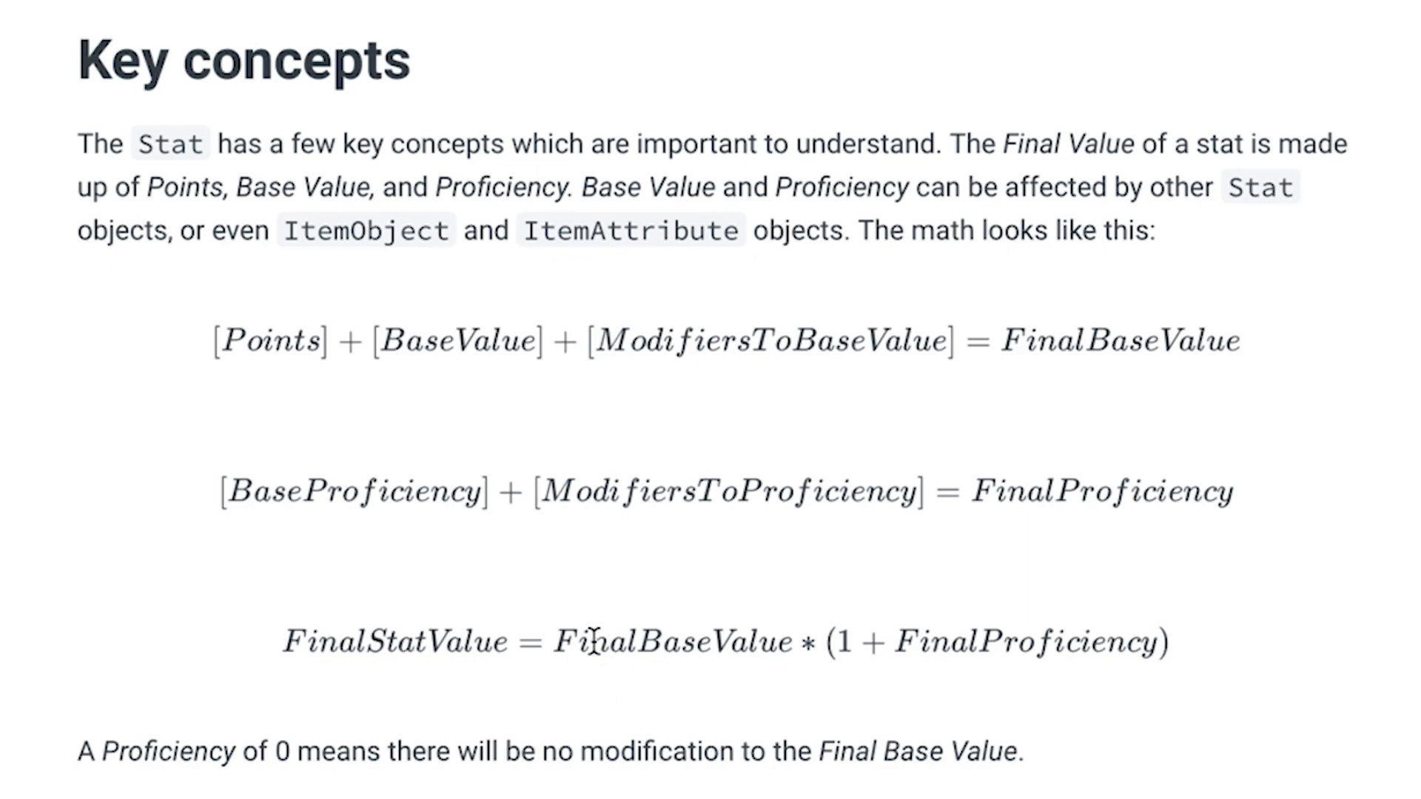
- Highlight the FinalStatValue formula in the Key concepts documentation
drag(555, 641, 1177, 644)
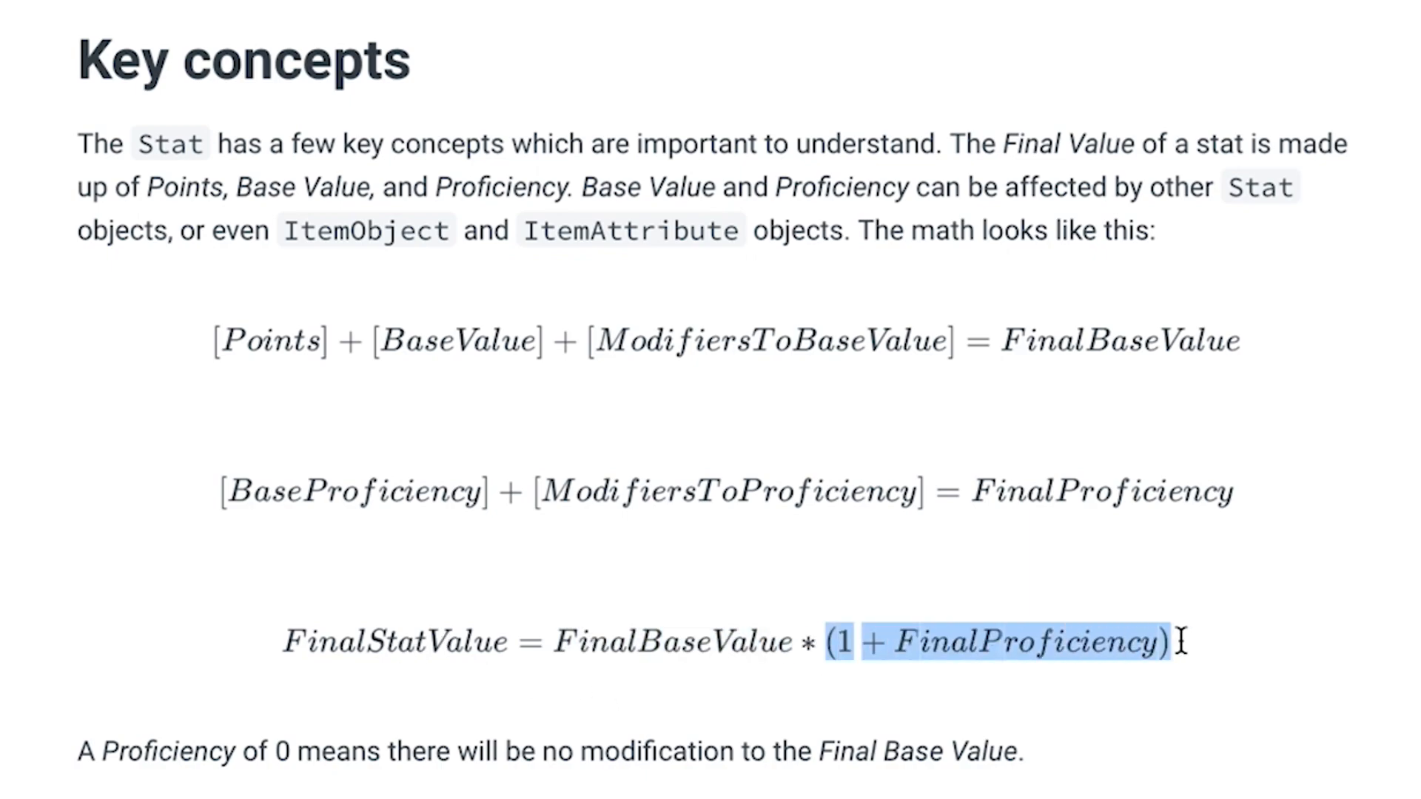
click(1292, 637)
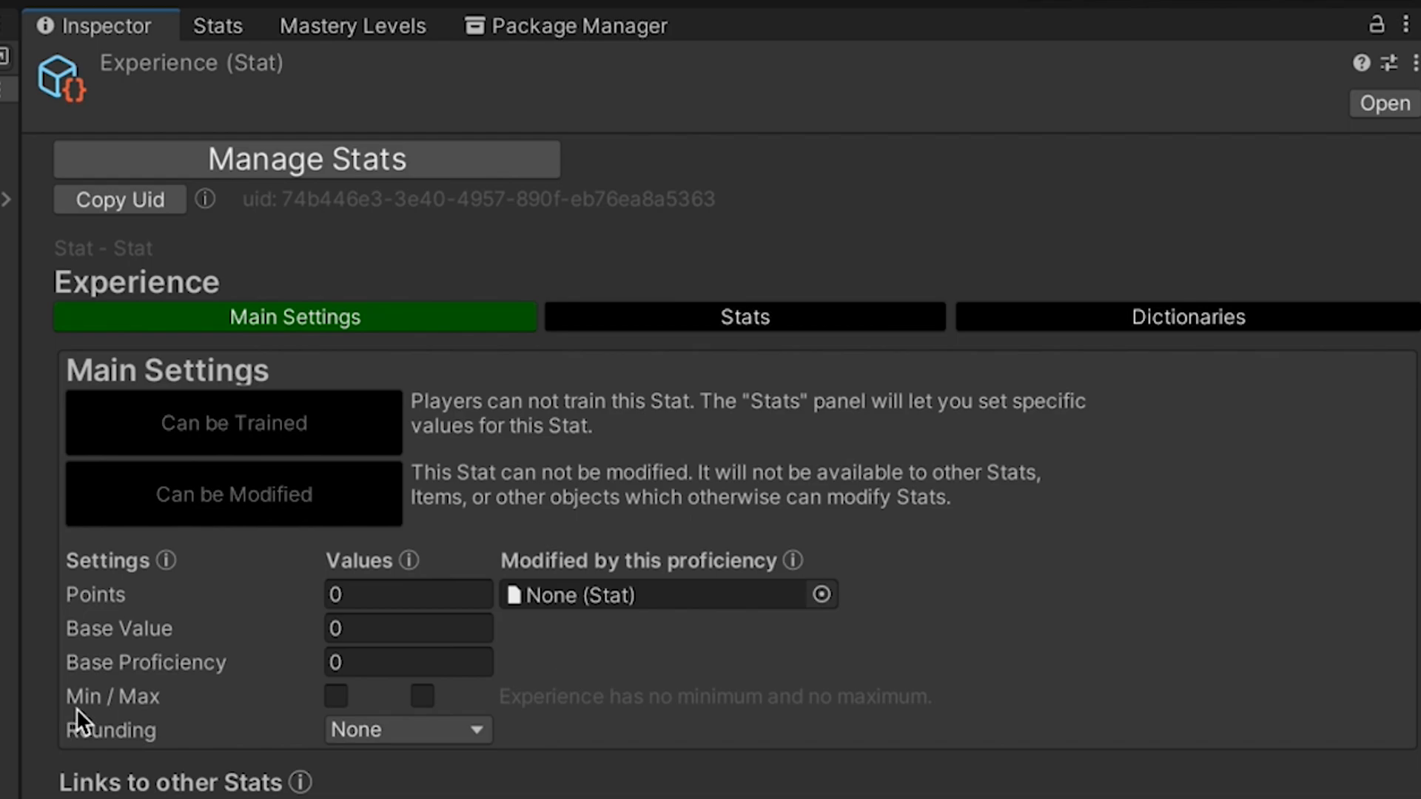
- Enable a minimum of 0 for the Experience stat and set its rounding to Round
click(342, 695)
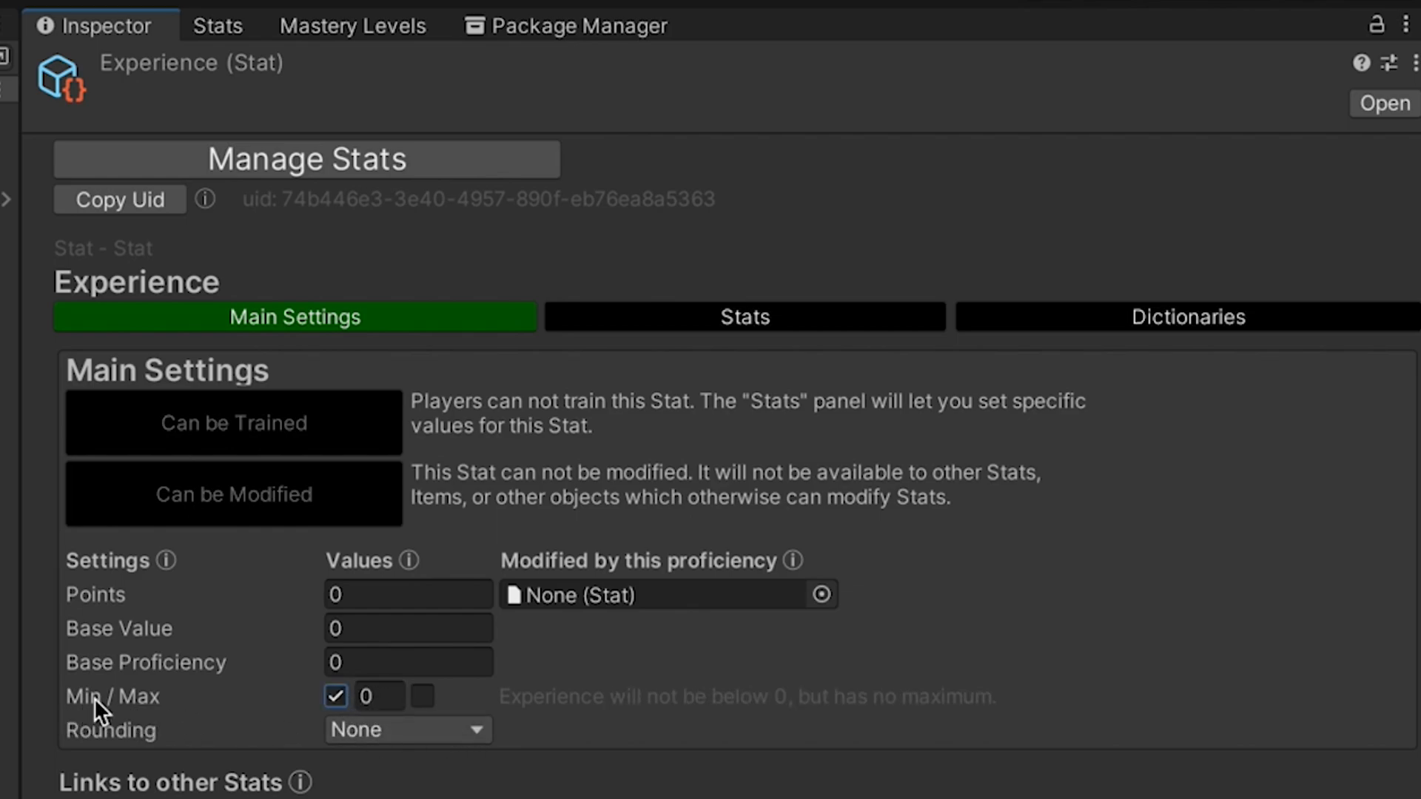
click(410, 732)
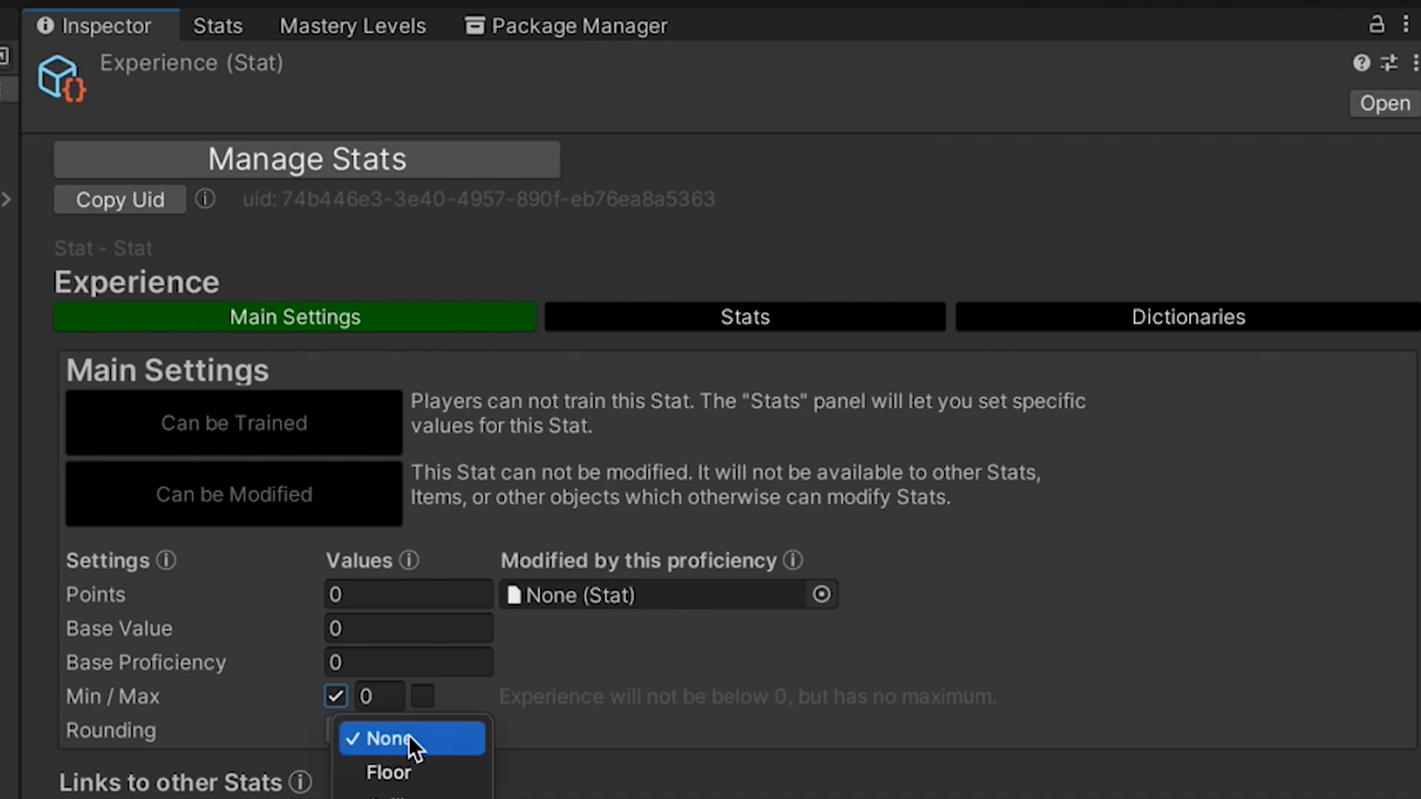
click(392, 798)
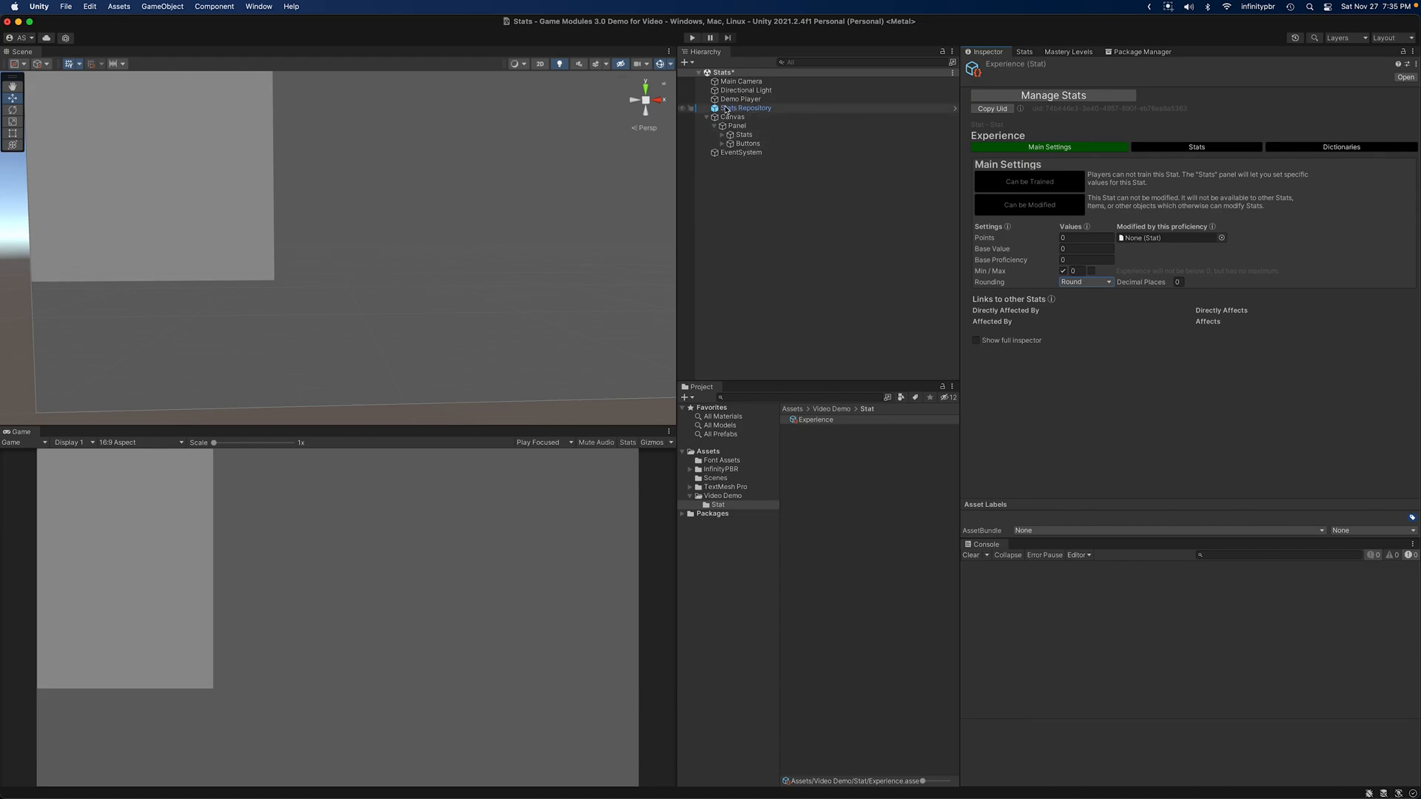
- Examine the Stats Repository object in the scene and the repository prefabs folder under InfinityPBR Game Modules
click(800, 108)
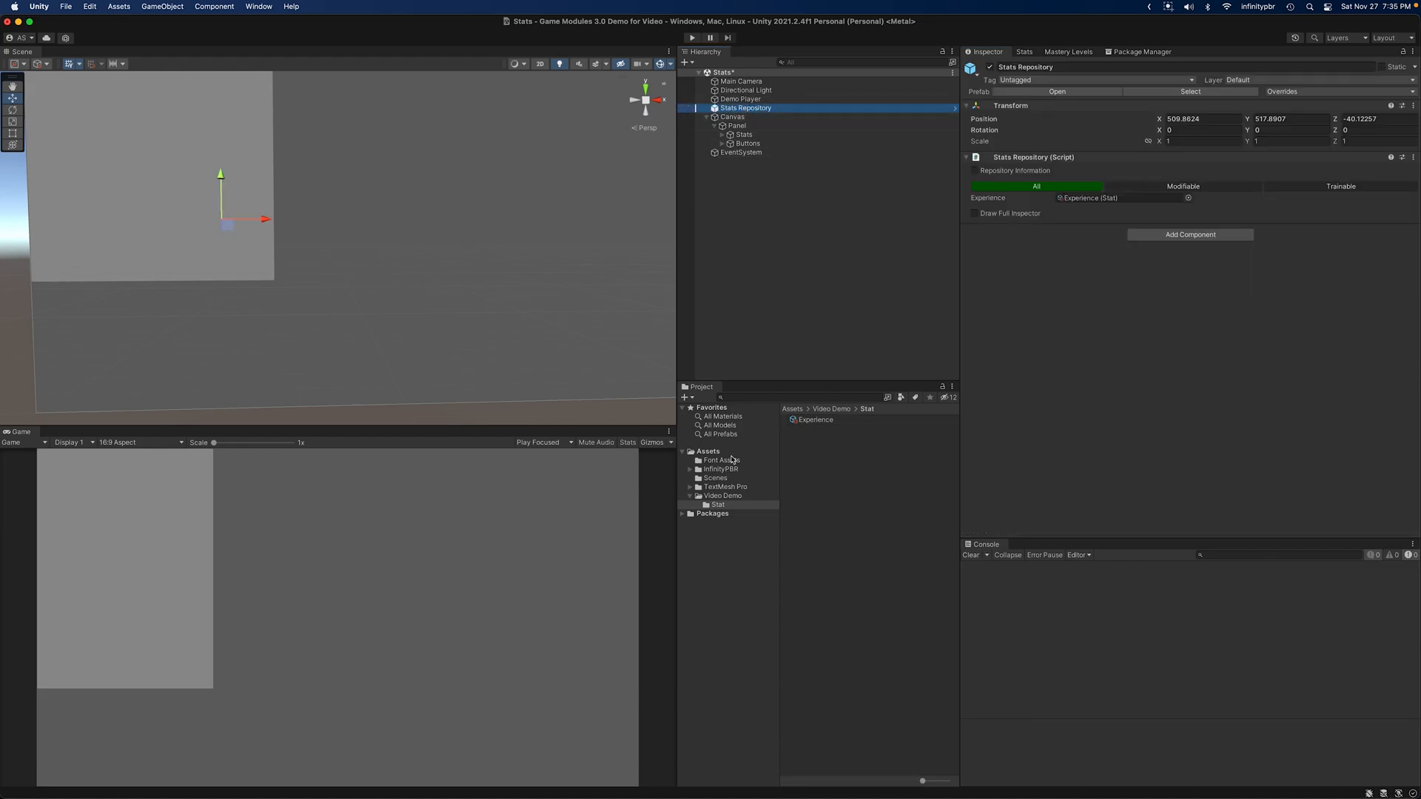
click(691, 469)
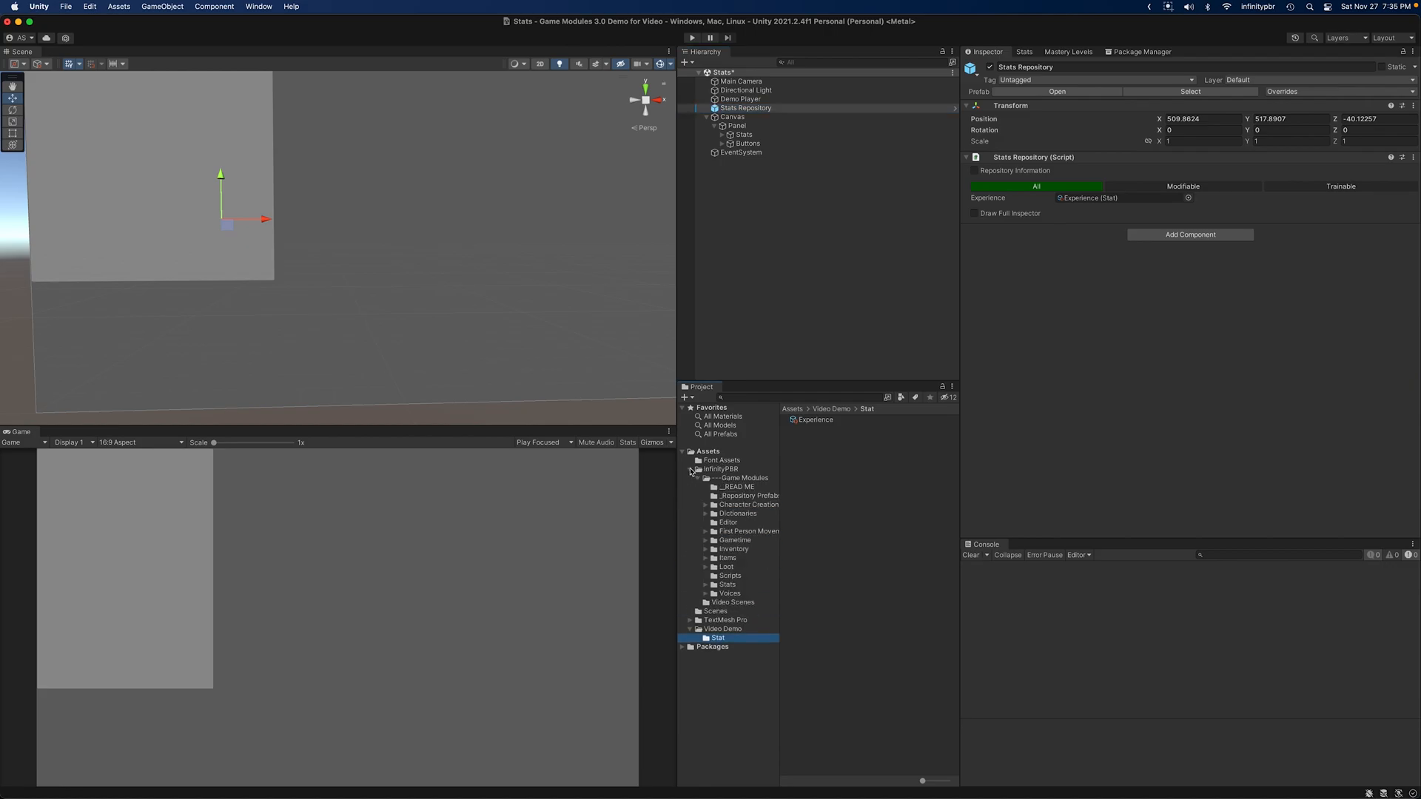
click(747, 496)
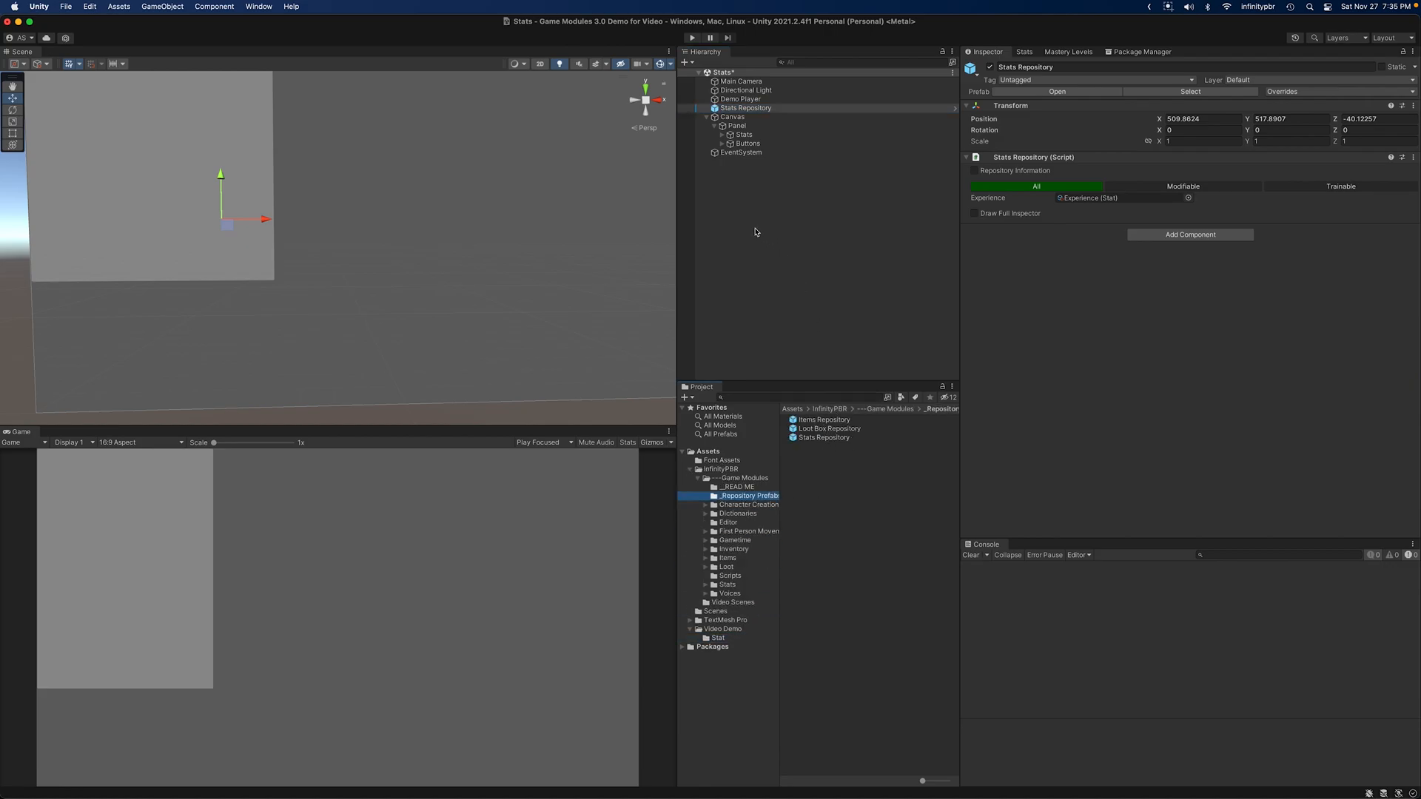
click(693, 474)
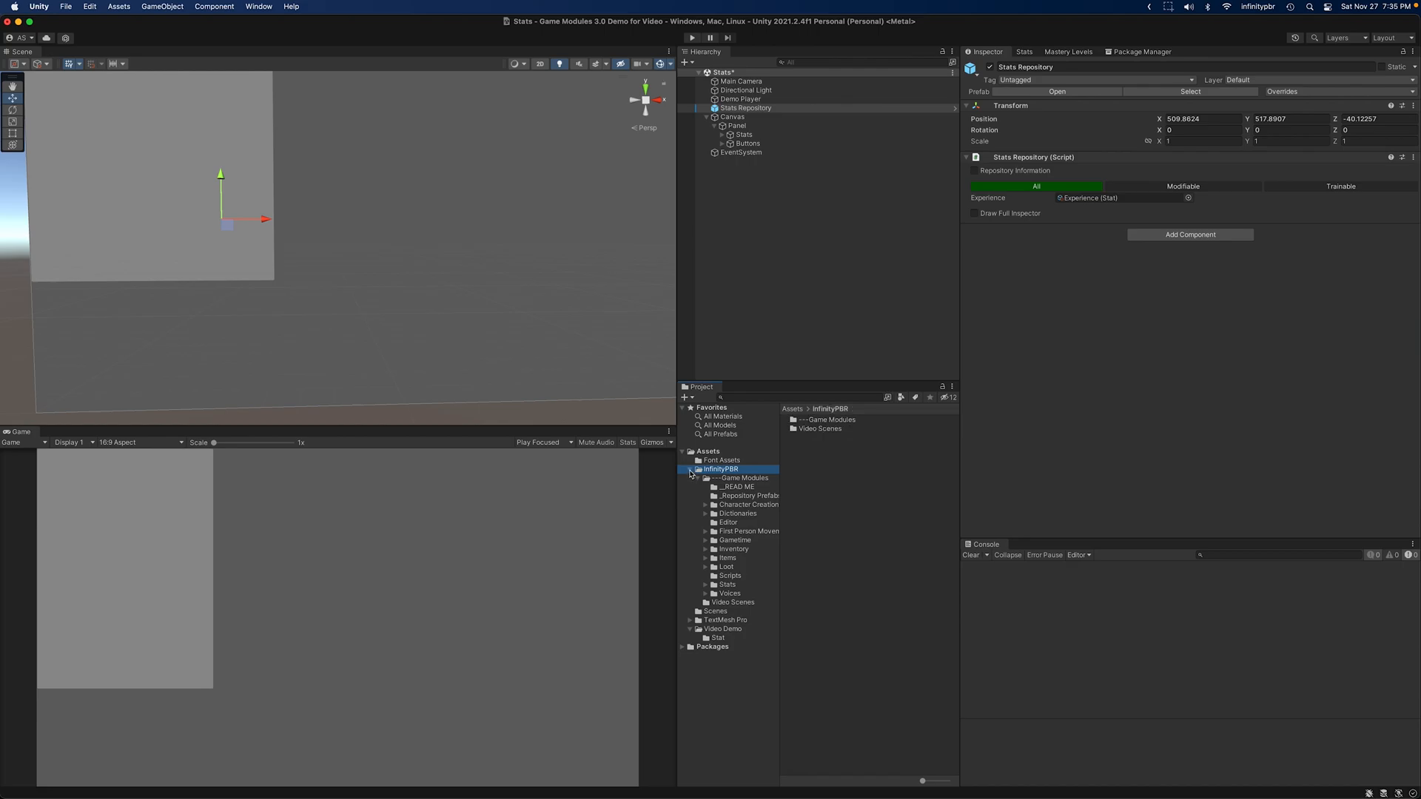
click(690, 469)
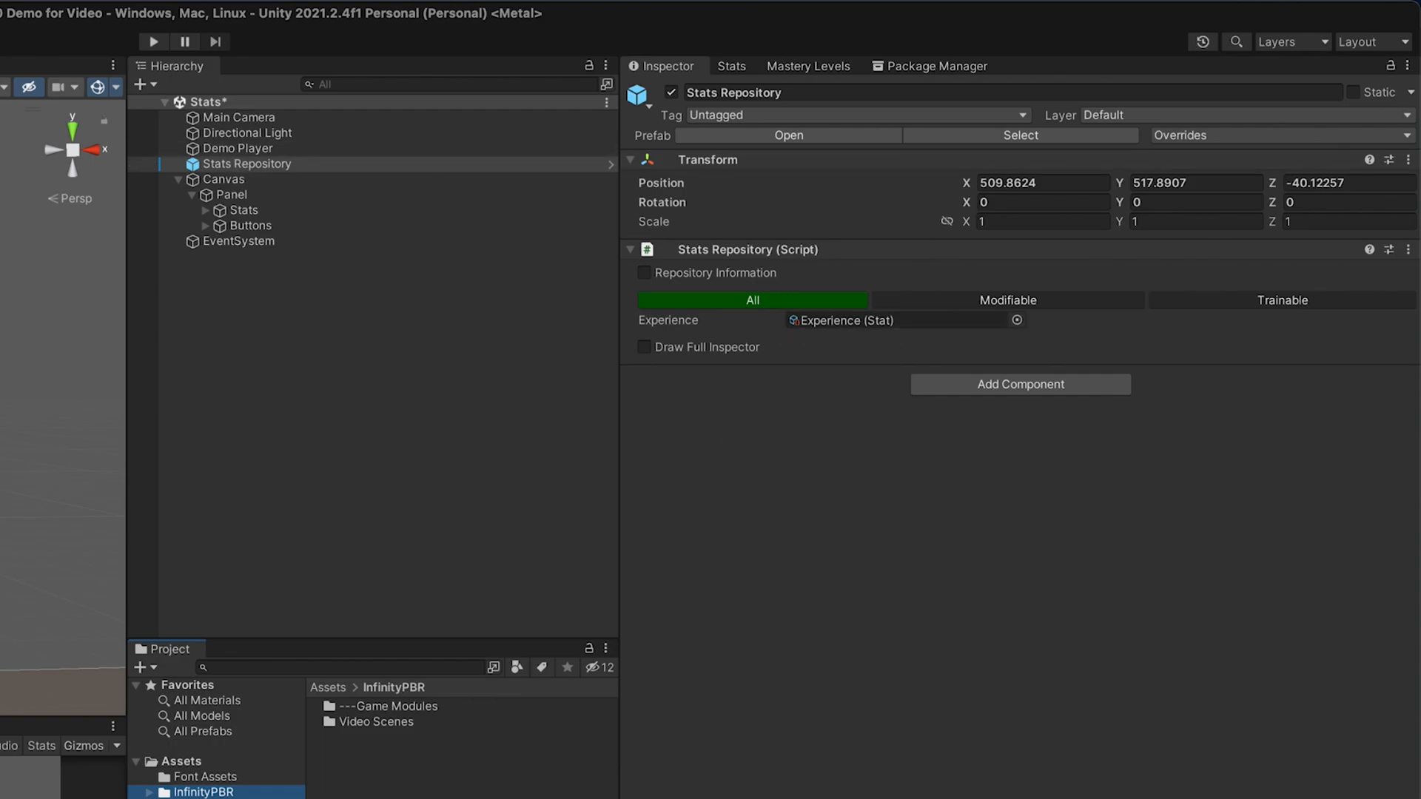
- Locate the Experience asset from the repository's reference and copy its uid
click(846, 319)
click(391, 716)
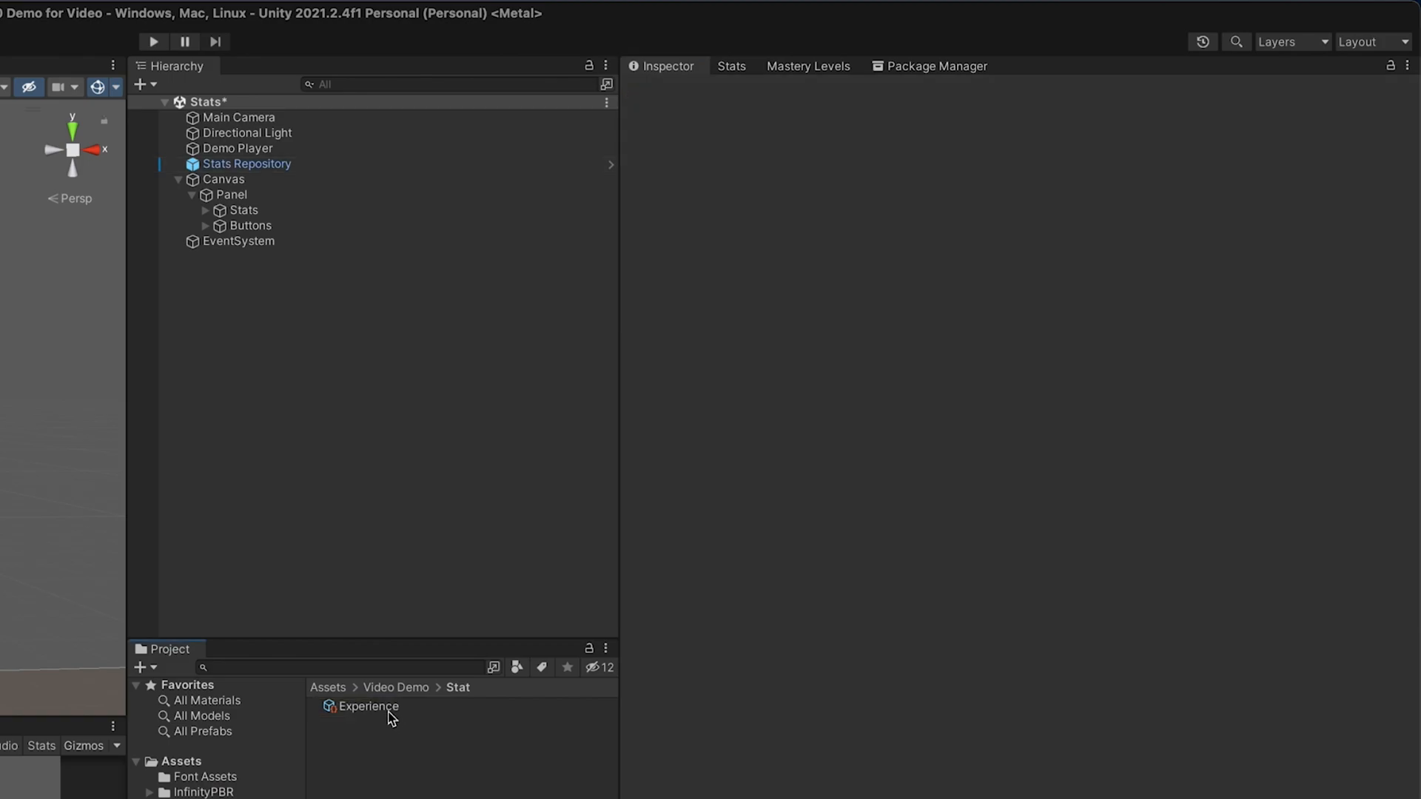
click(389, 713)
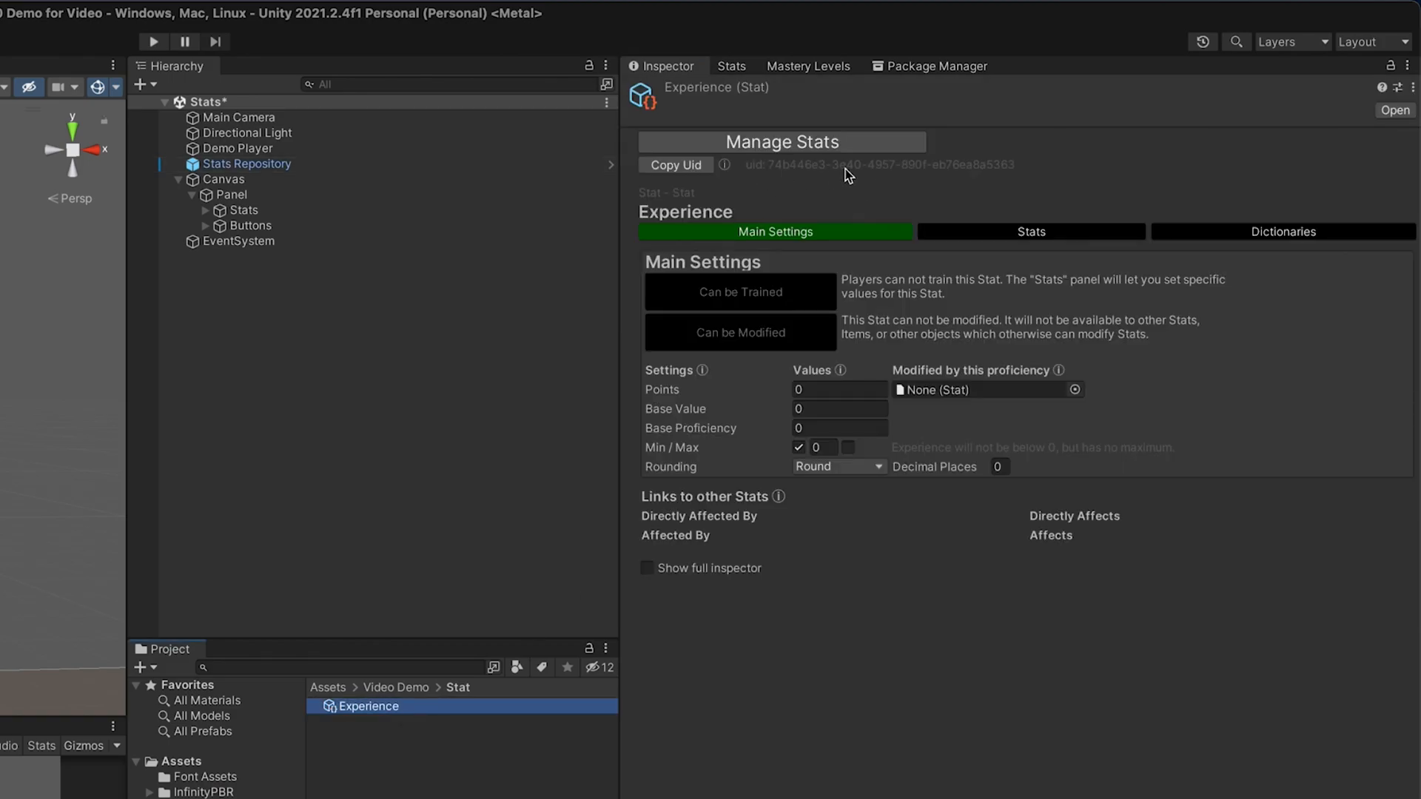
click(676, 165)
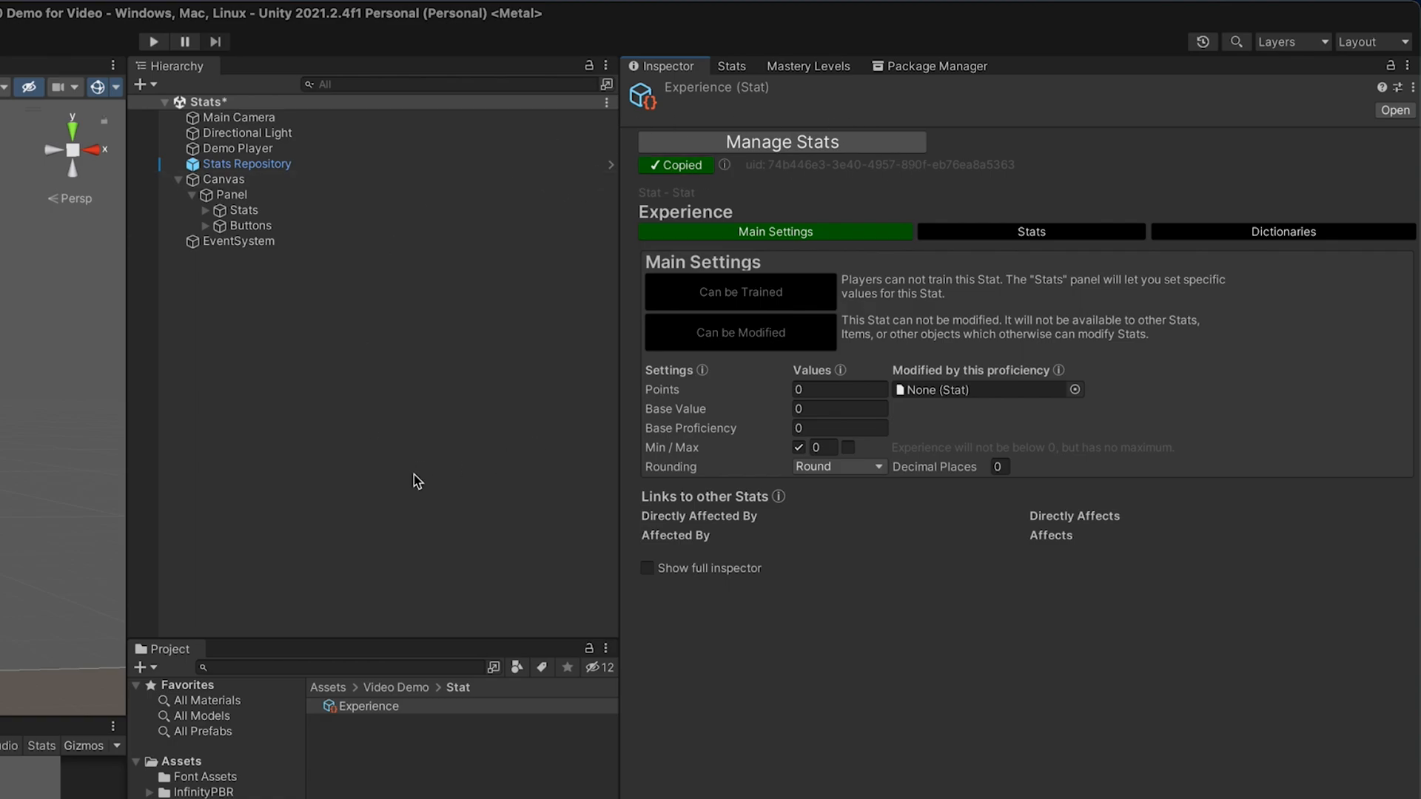
- Switch to DemoPlayer.cs in the code editor and add a private Awake() method calling SetupStats(), plus an empty private SetupStats() method
key(super+Tab)
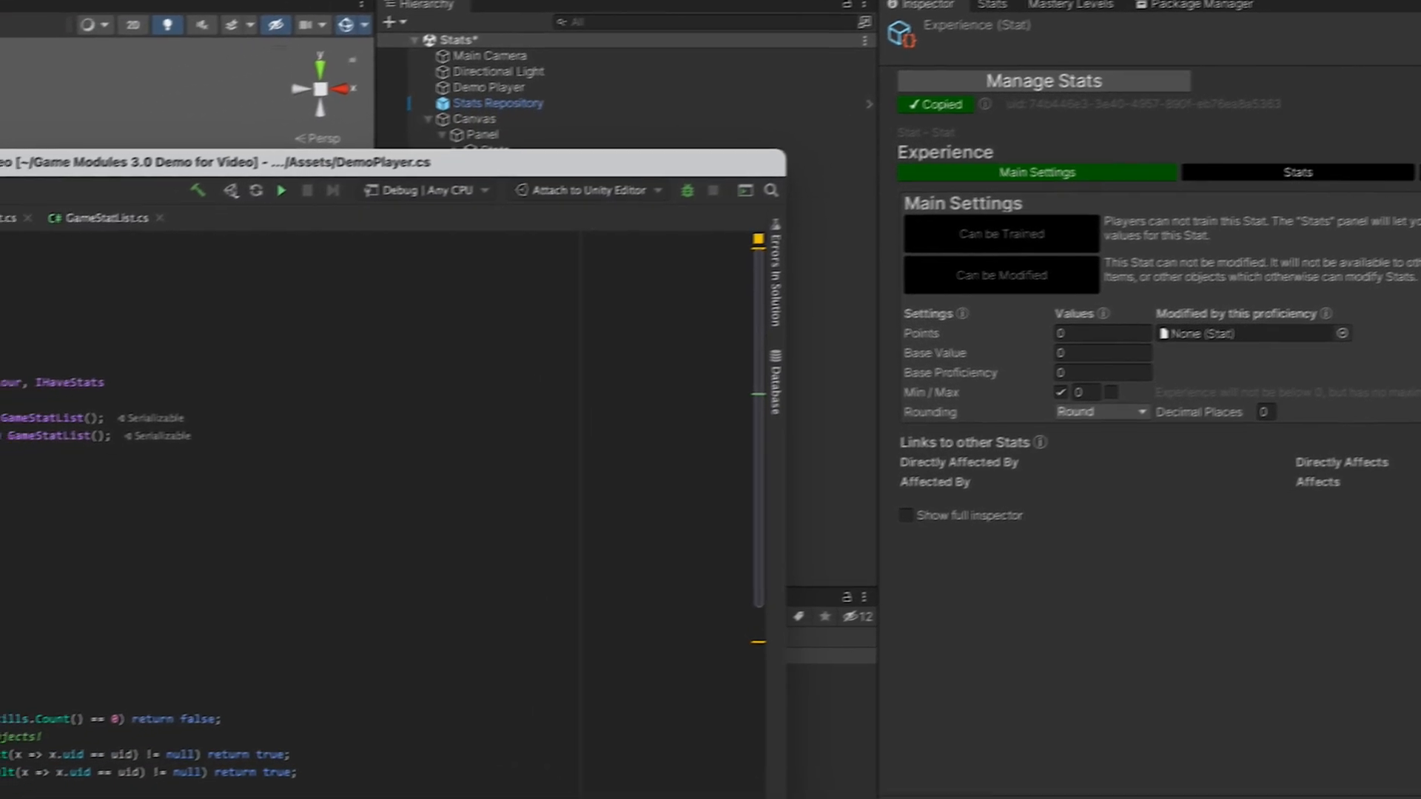
click(391, 362)
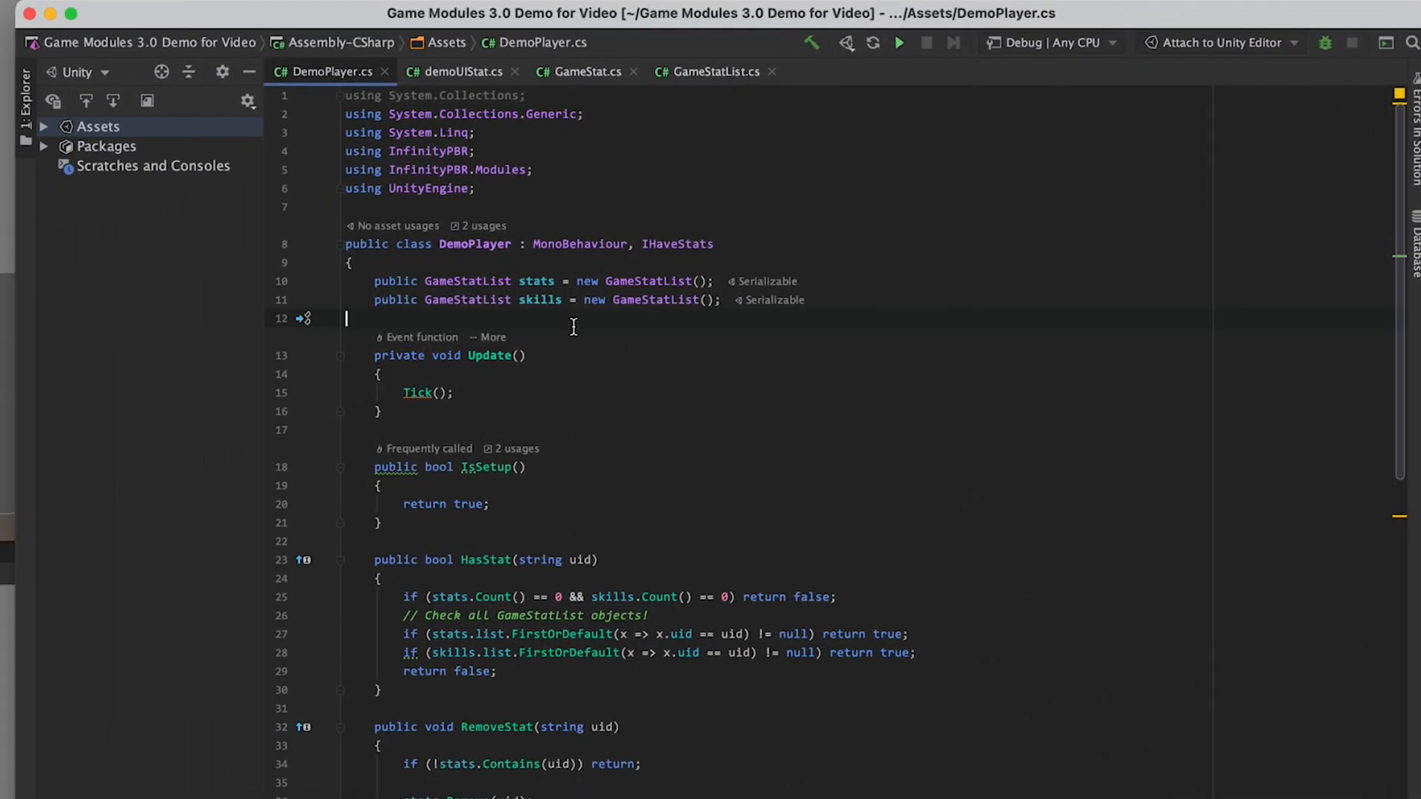
key(Return)
key(Return)
key(Up)
text(private void A)
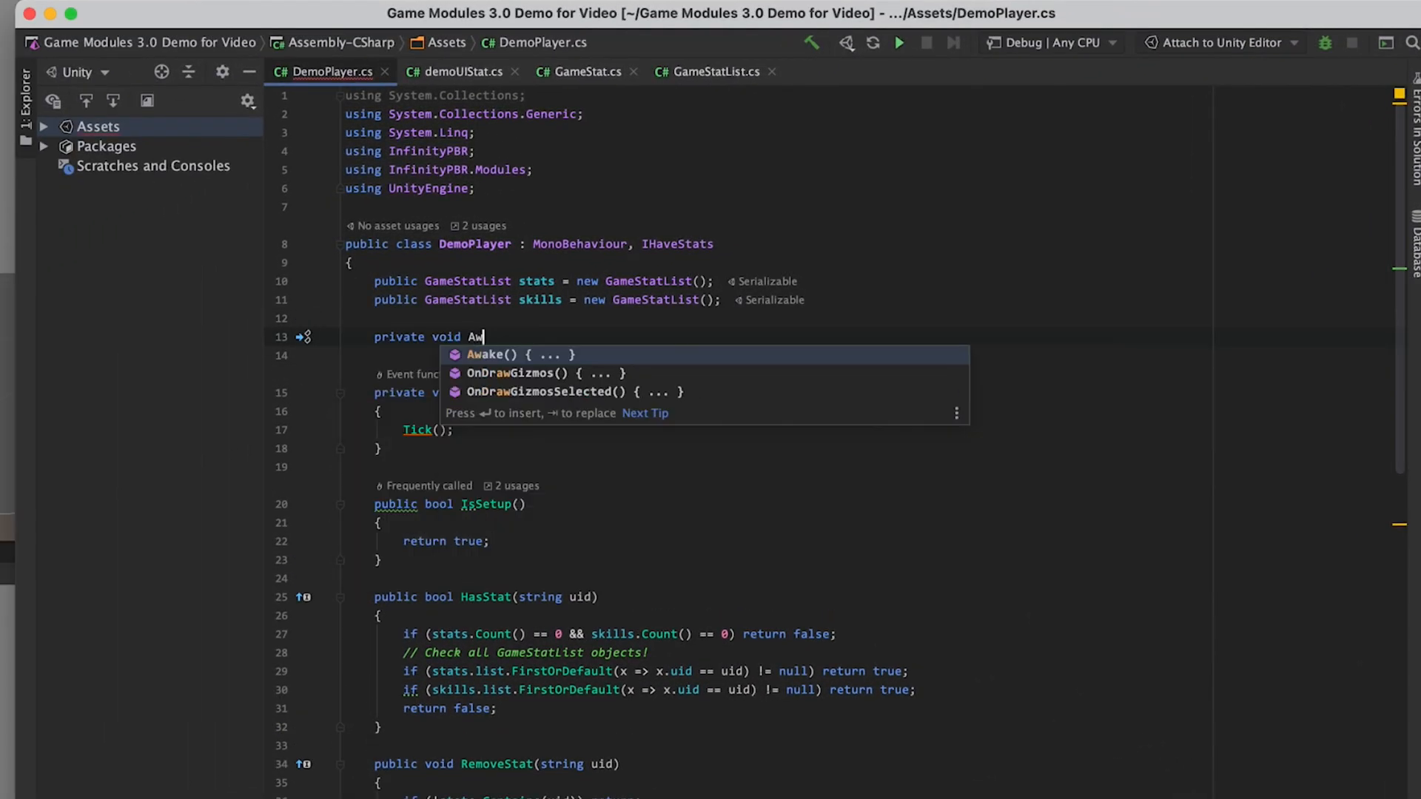
key(Return)
text(SetupStats();)
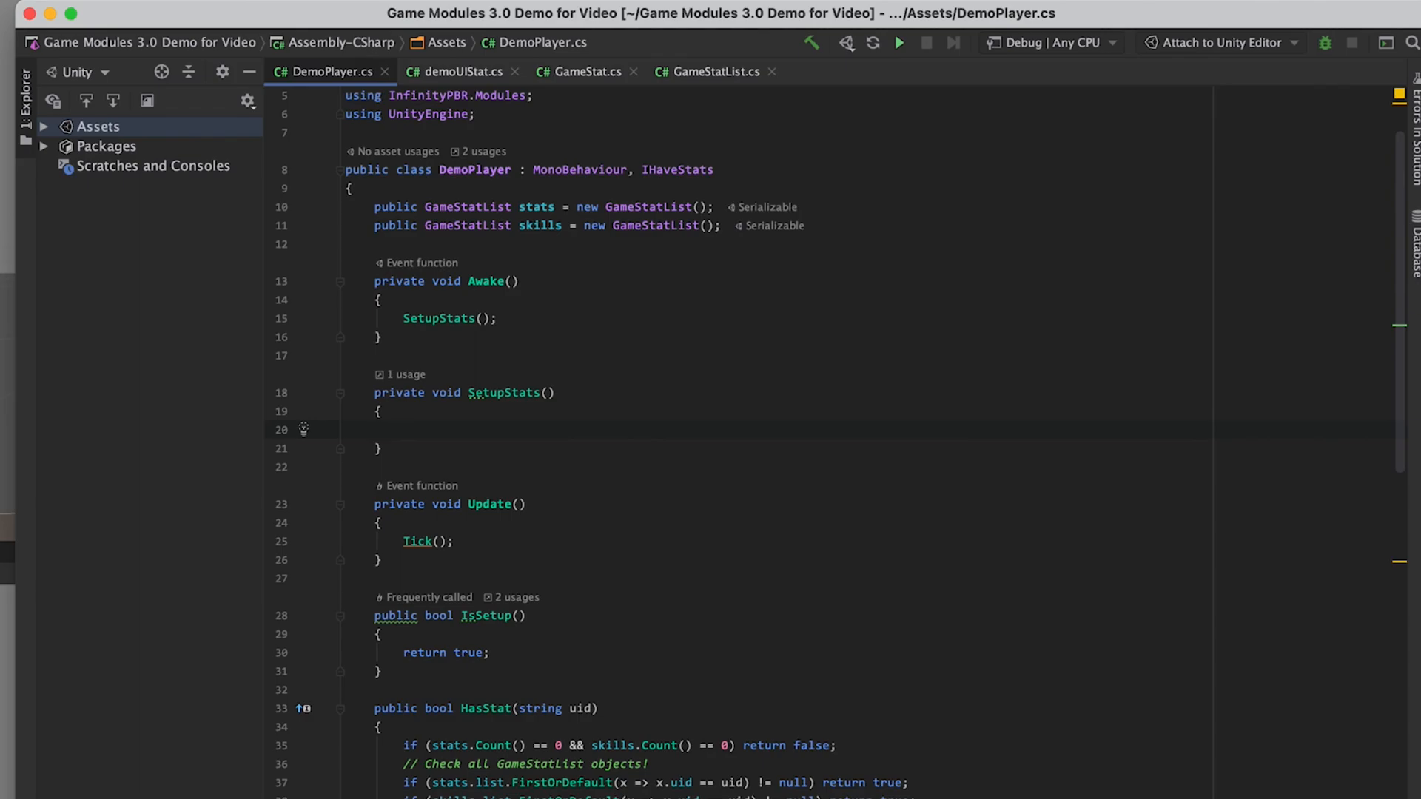
- Switch to Unity and examine the Experience stat's Dictionaries section and the Stats manager's Main Settings
key(super+Tab)
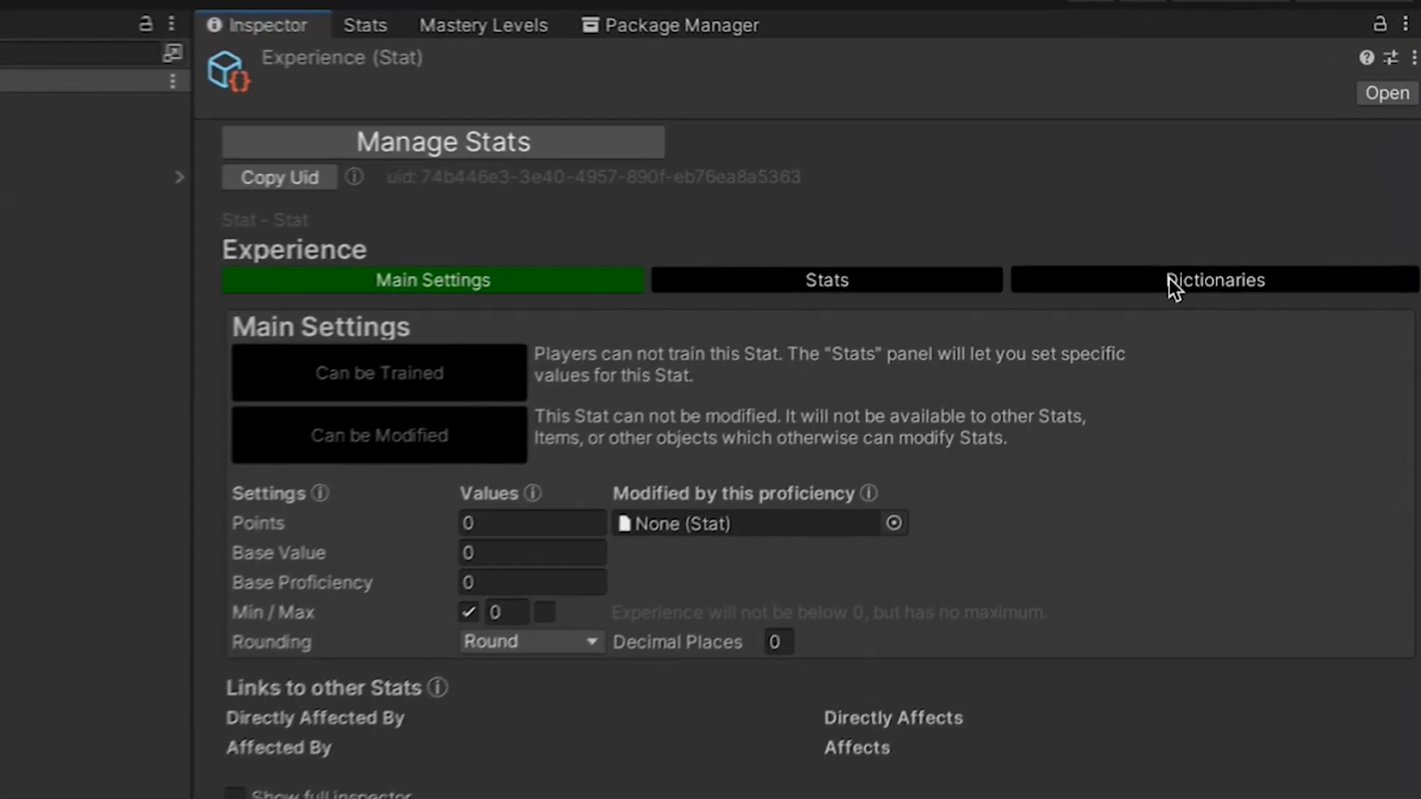
click(1170, 279)
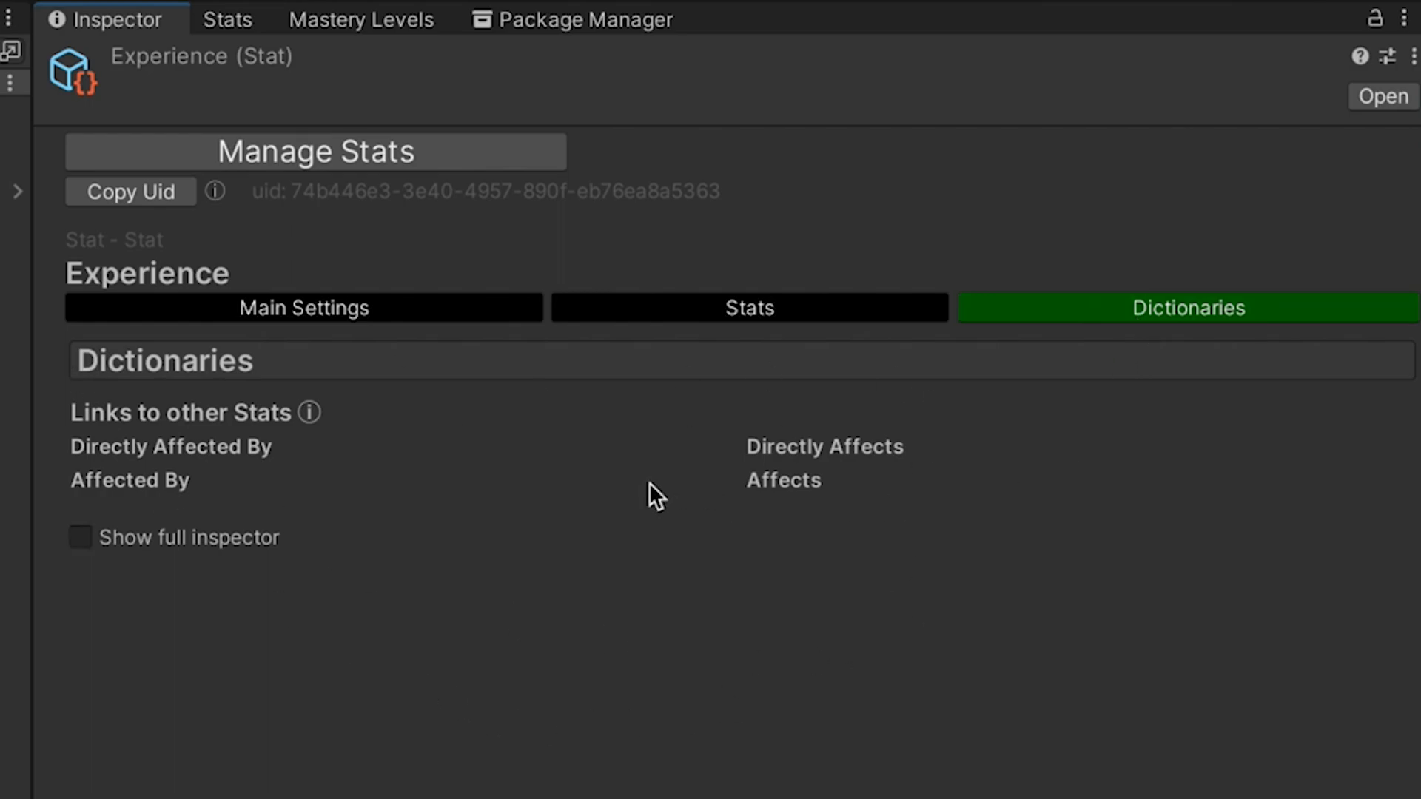
click(341, 158)
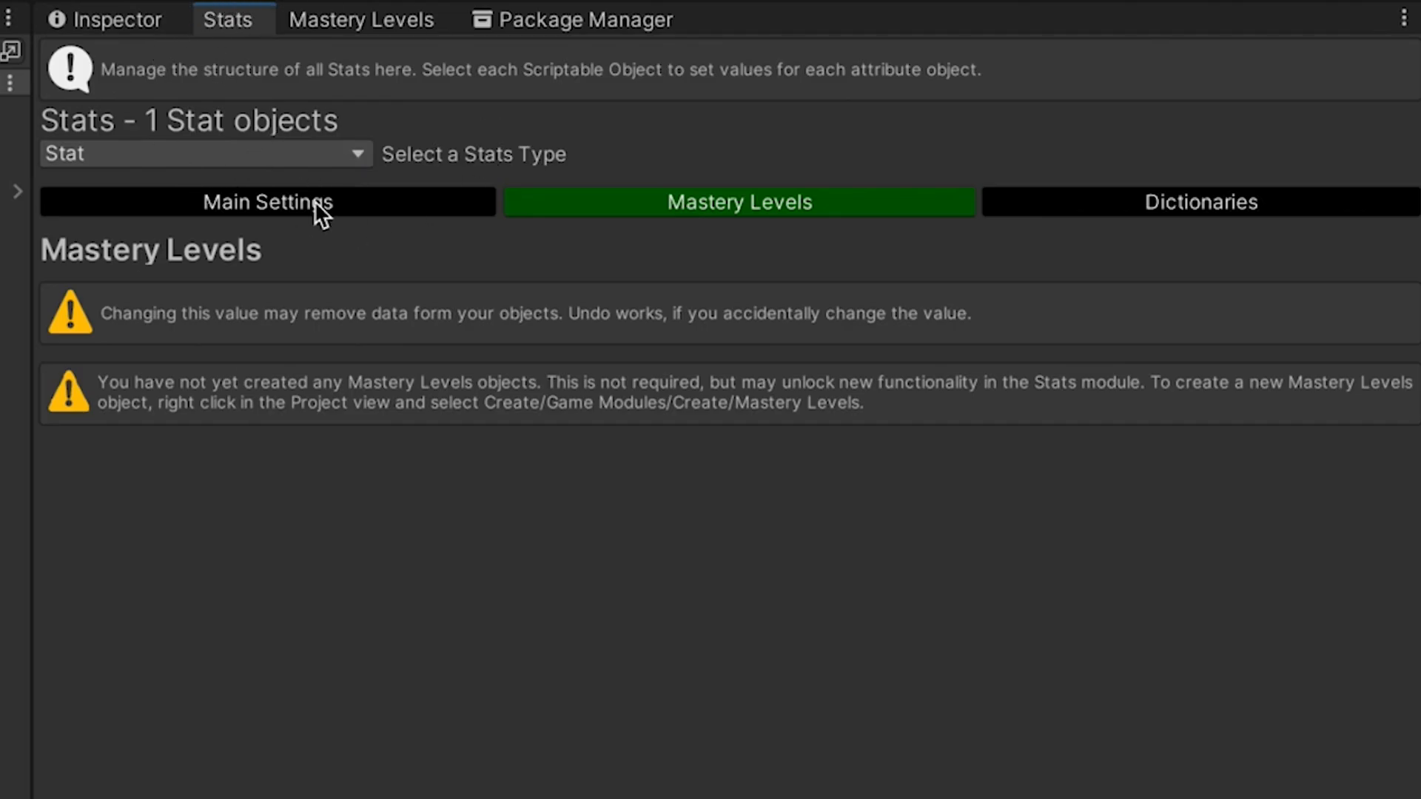
click(288, 206)
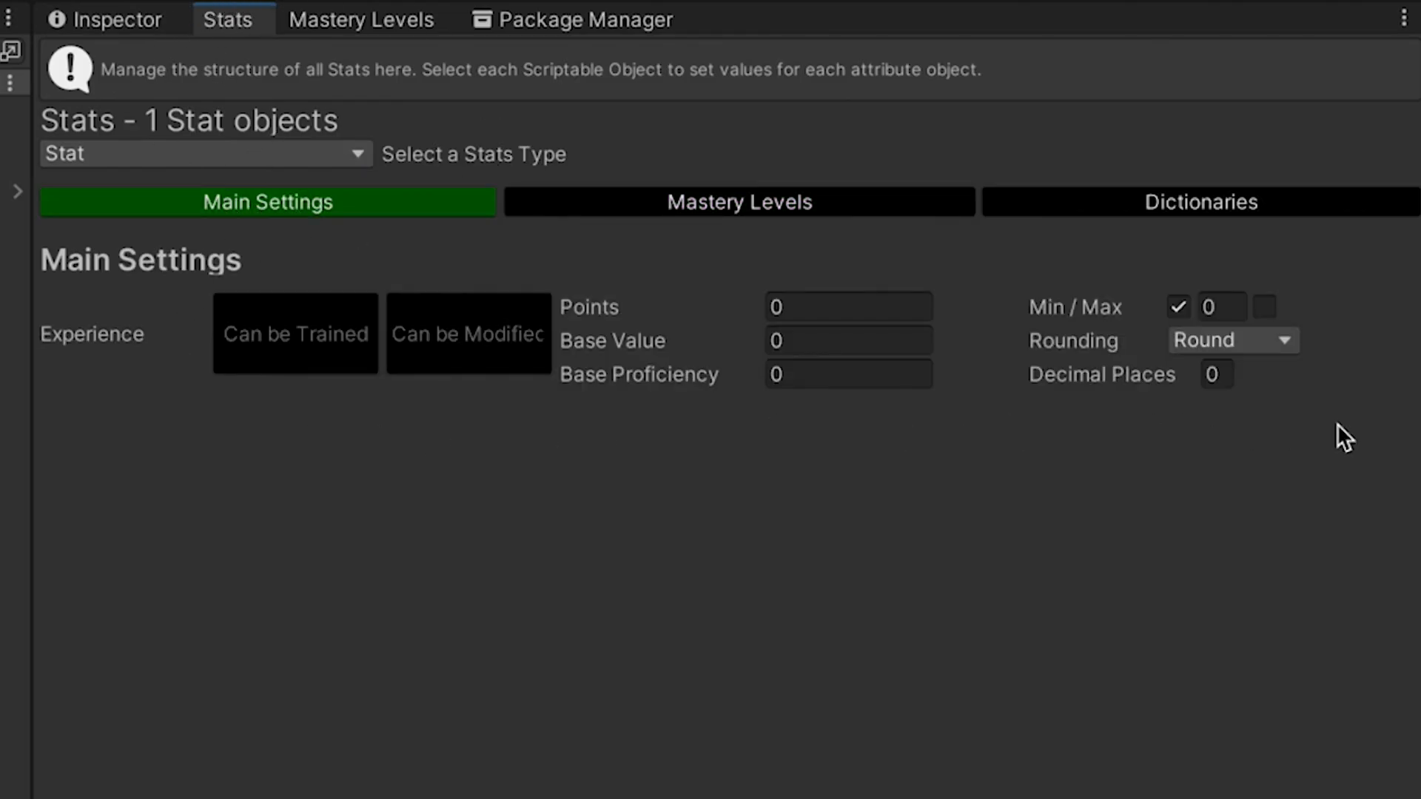
- Add a dictionary key named Required to all Stat objects and enable the Bool value type for it
click(1073, 213)
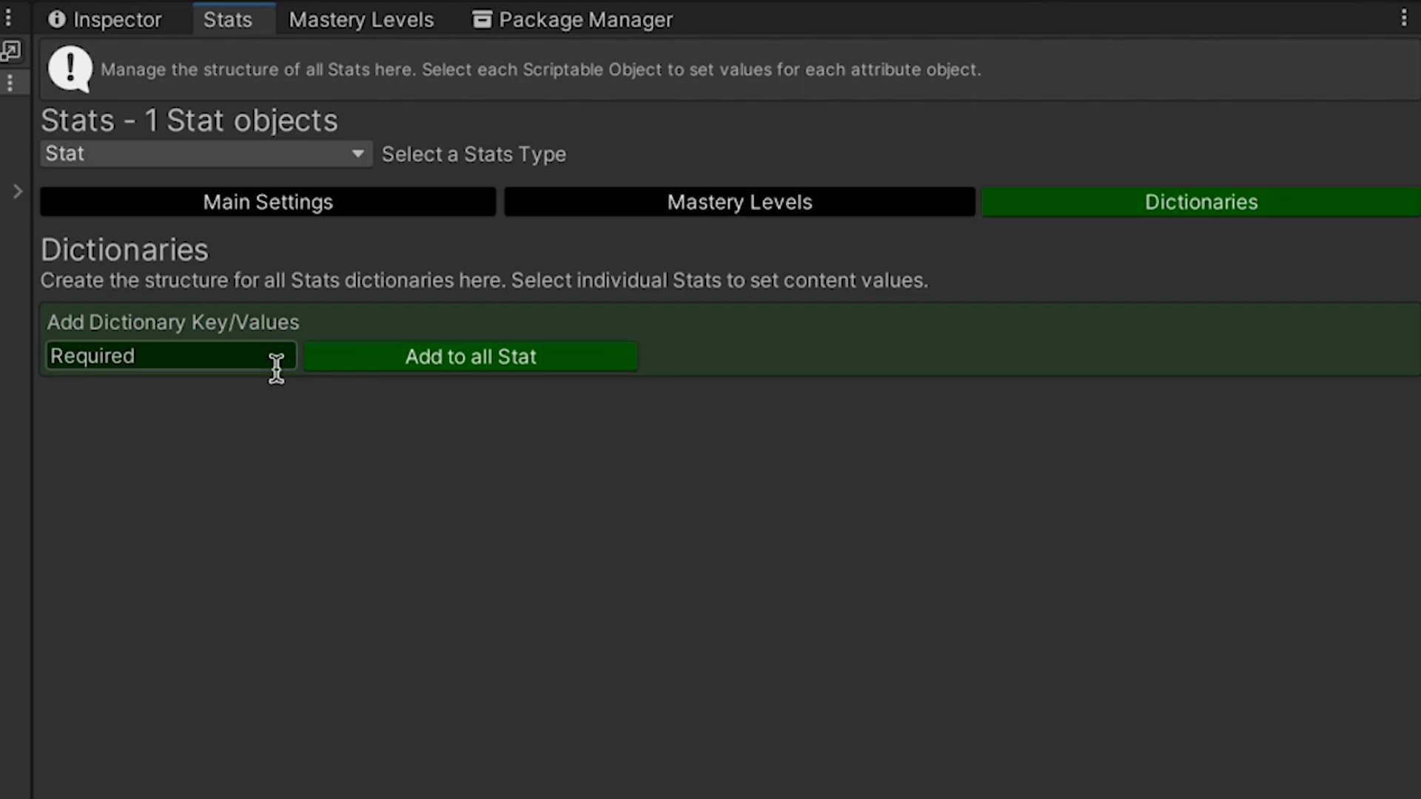
click(431, 361)
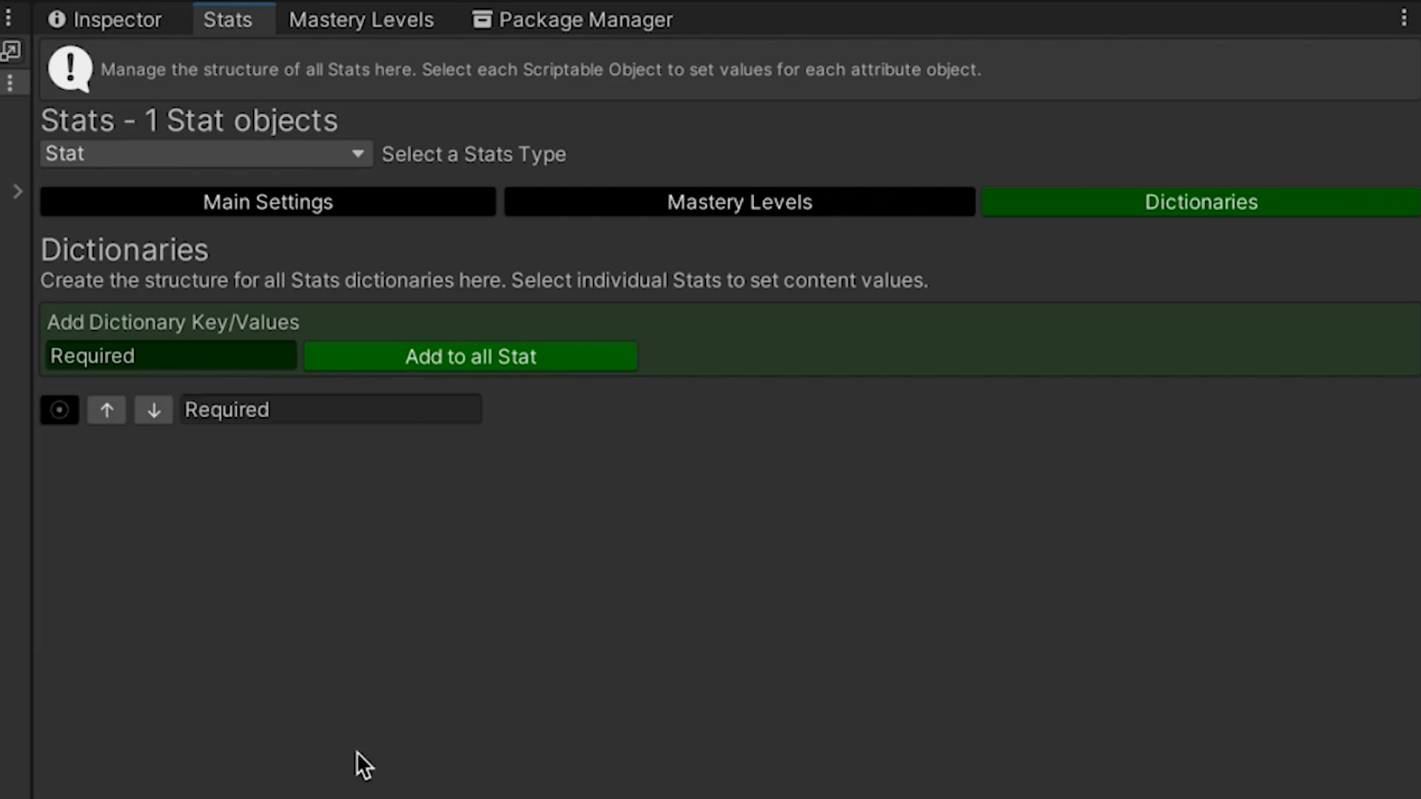
click(58, 411)
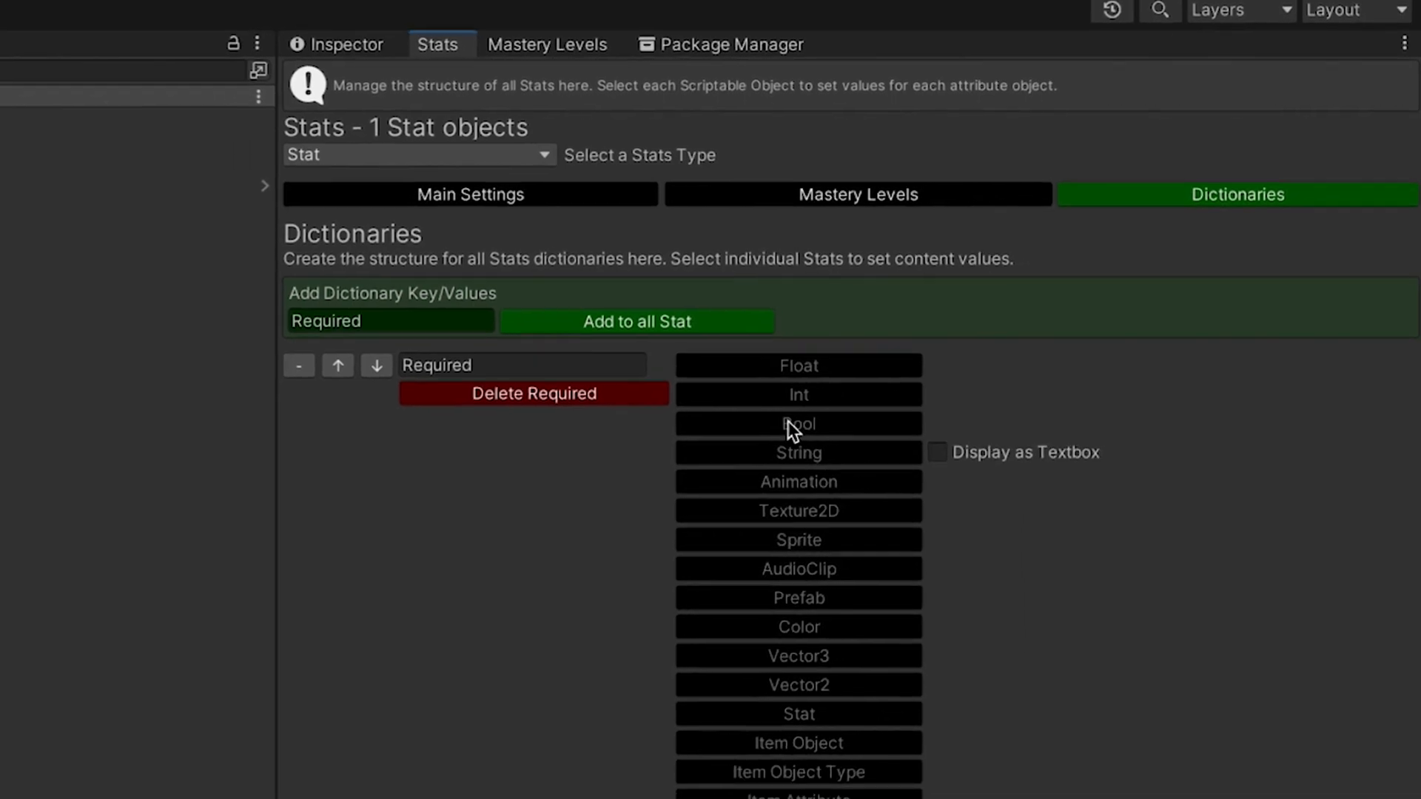
click(770, 441)
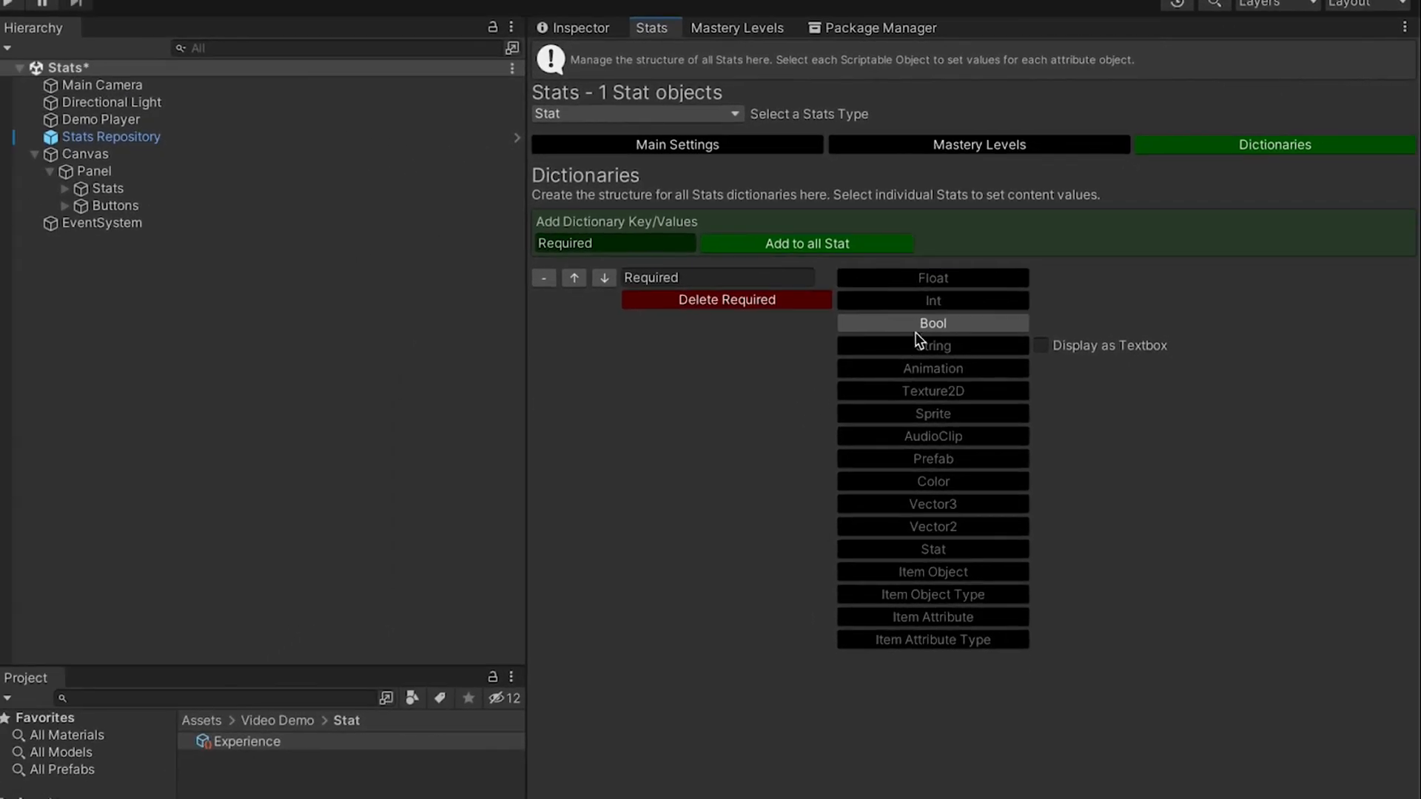
- Return to the Experience stat's dictionaries and enable its Required Bool value
click(549, 29)
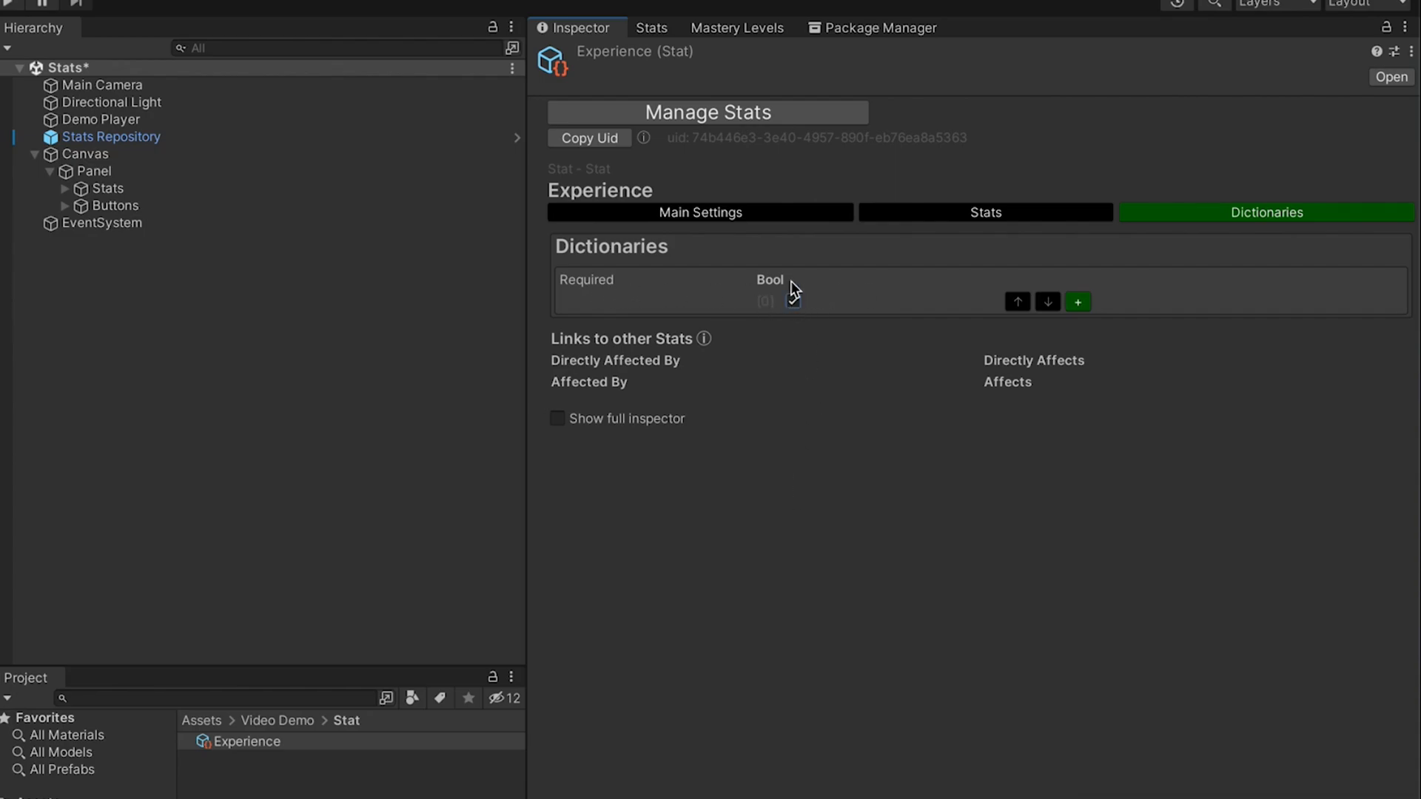
click(792, 301)
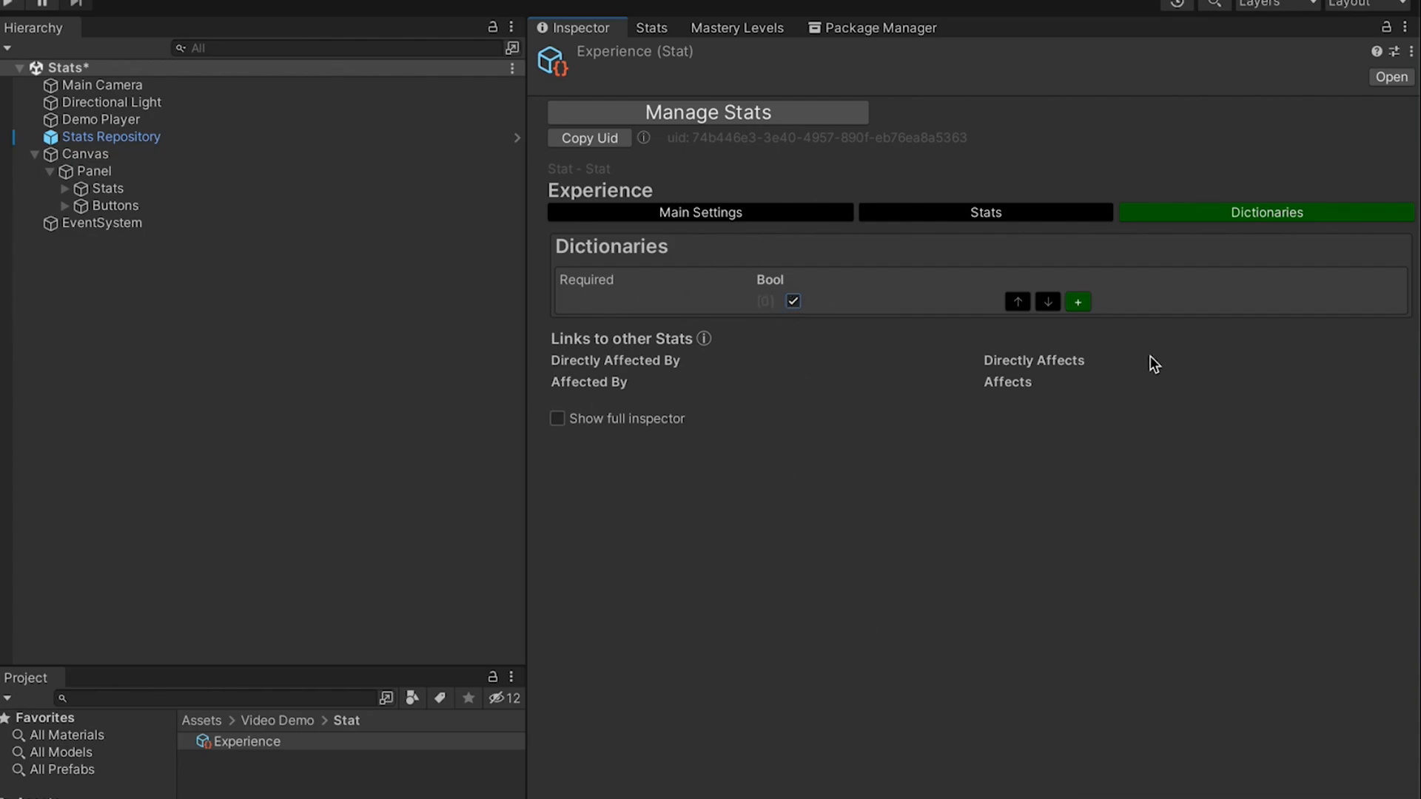
- Add five extra Bool values to Experience's Required dictionary entry, and remove all five again
click(1080, 302)
click(1110, 326)
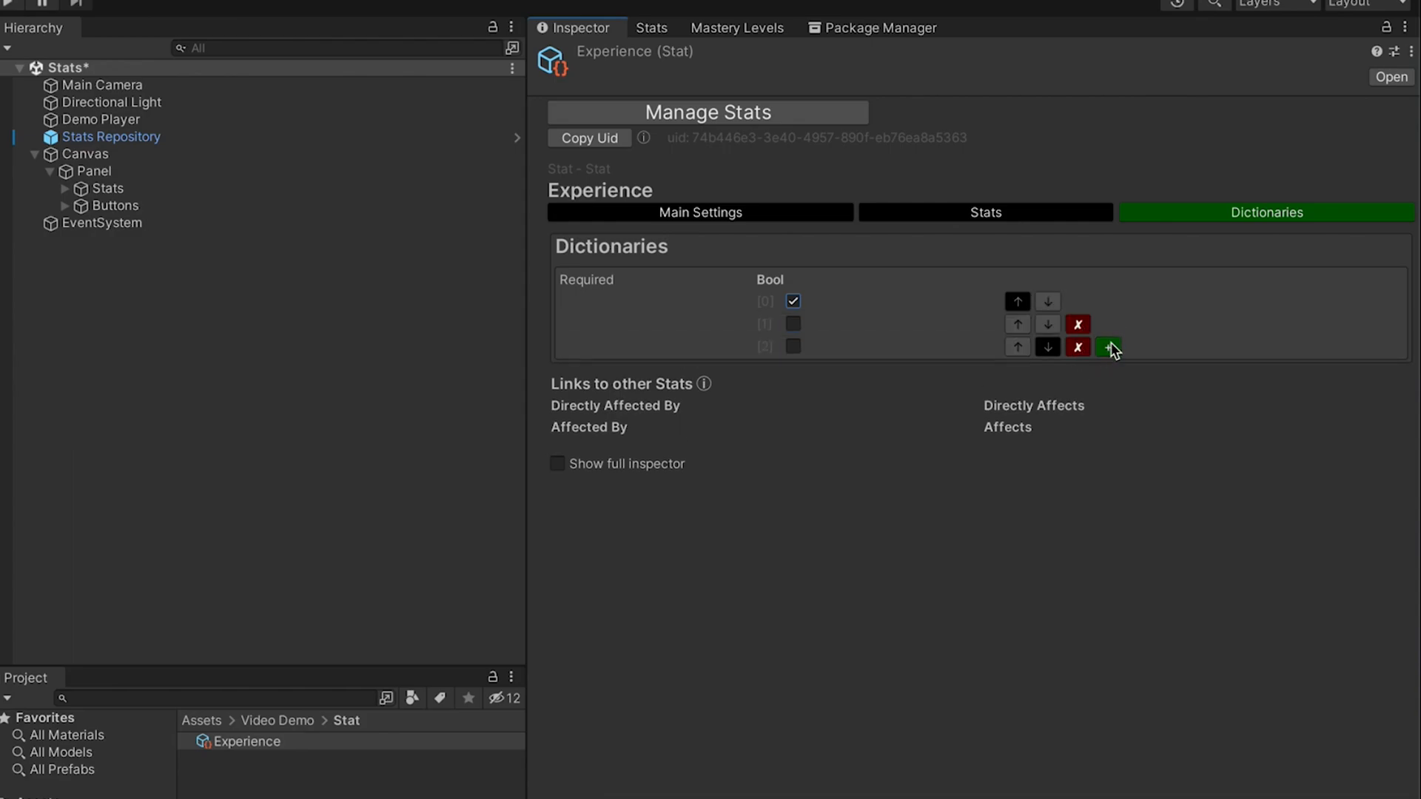
click(1110, 347)
click(1109, 370)
click(1110, 392)
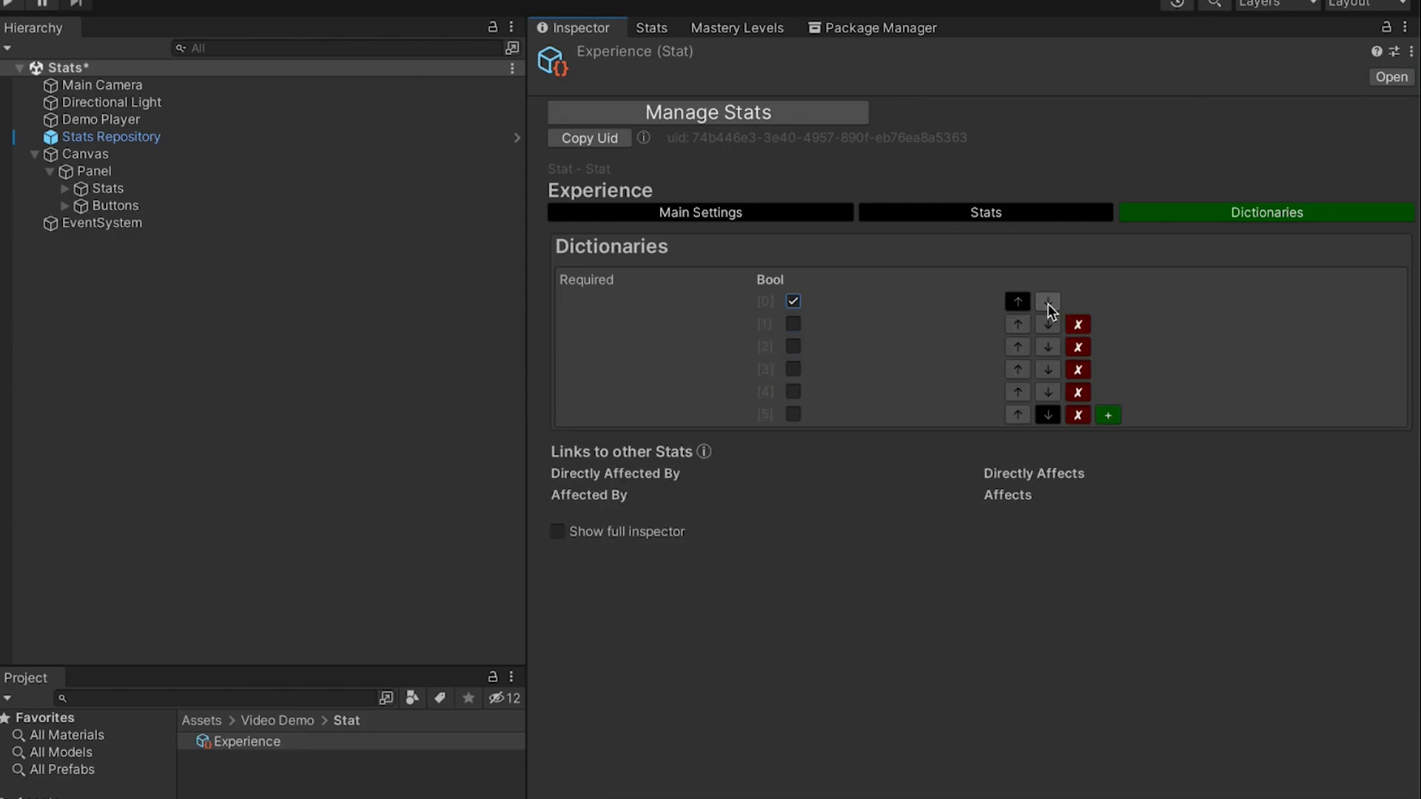
click(1079, 327)
click(1078, 327)
click(1078, 327)
click(1078, 327)
click(1078, 327)
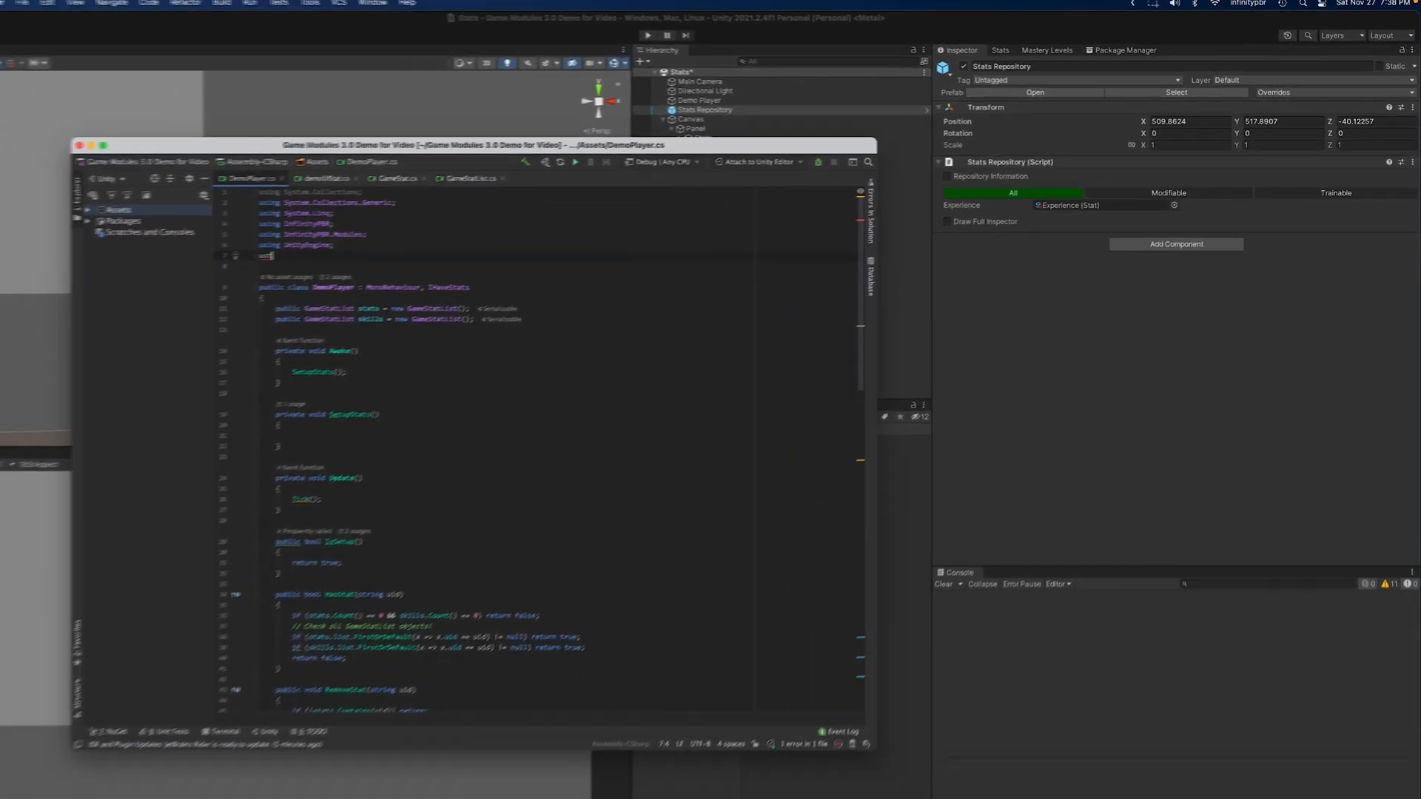
- In DemoPlayer.cs, complete the static using directive for InfinityPBR.Modules.StatsRepository
text(ng static InfinityPBR.)
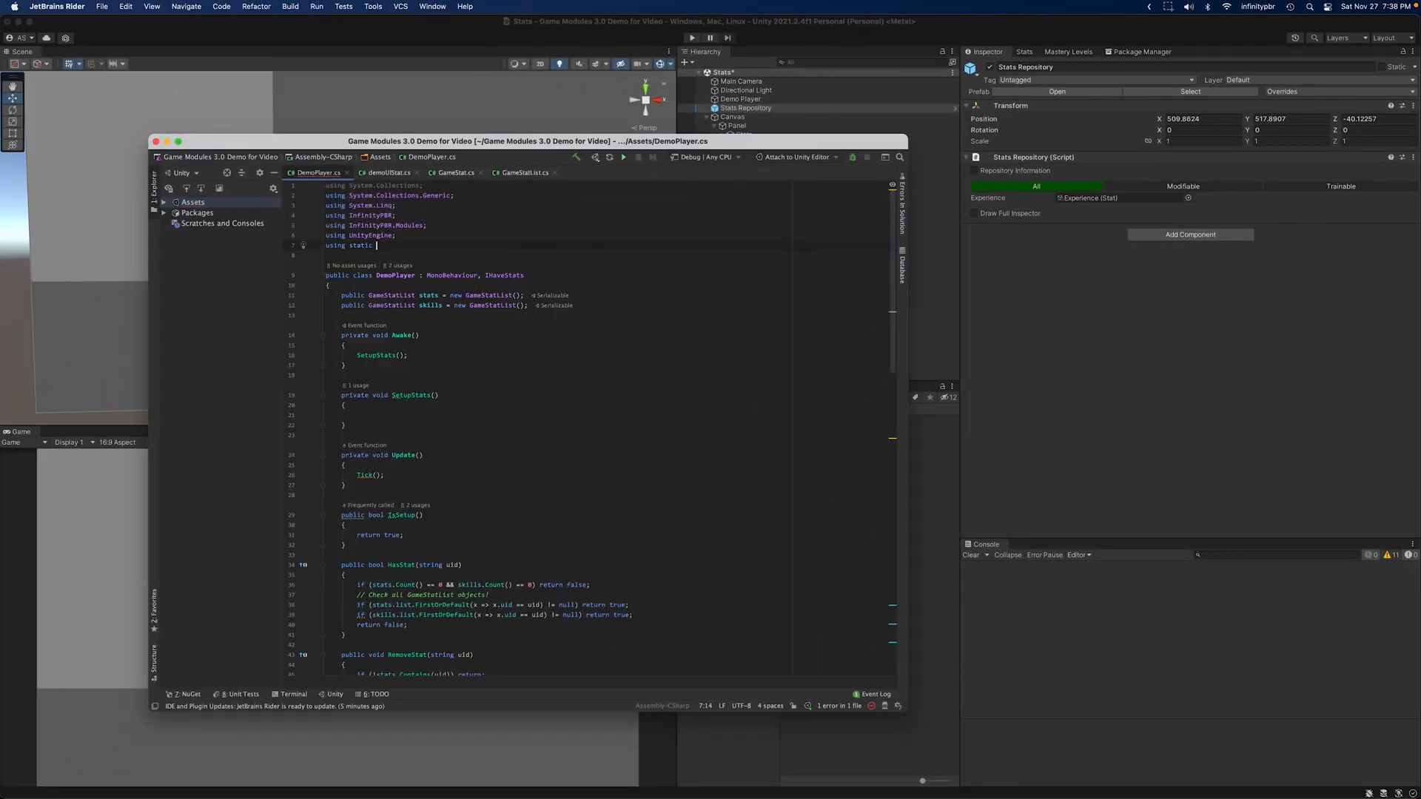
text(Modules.R)
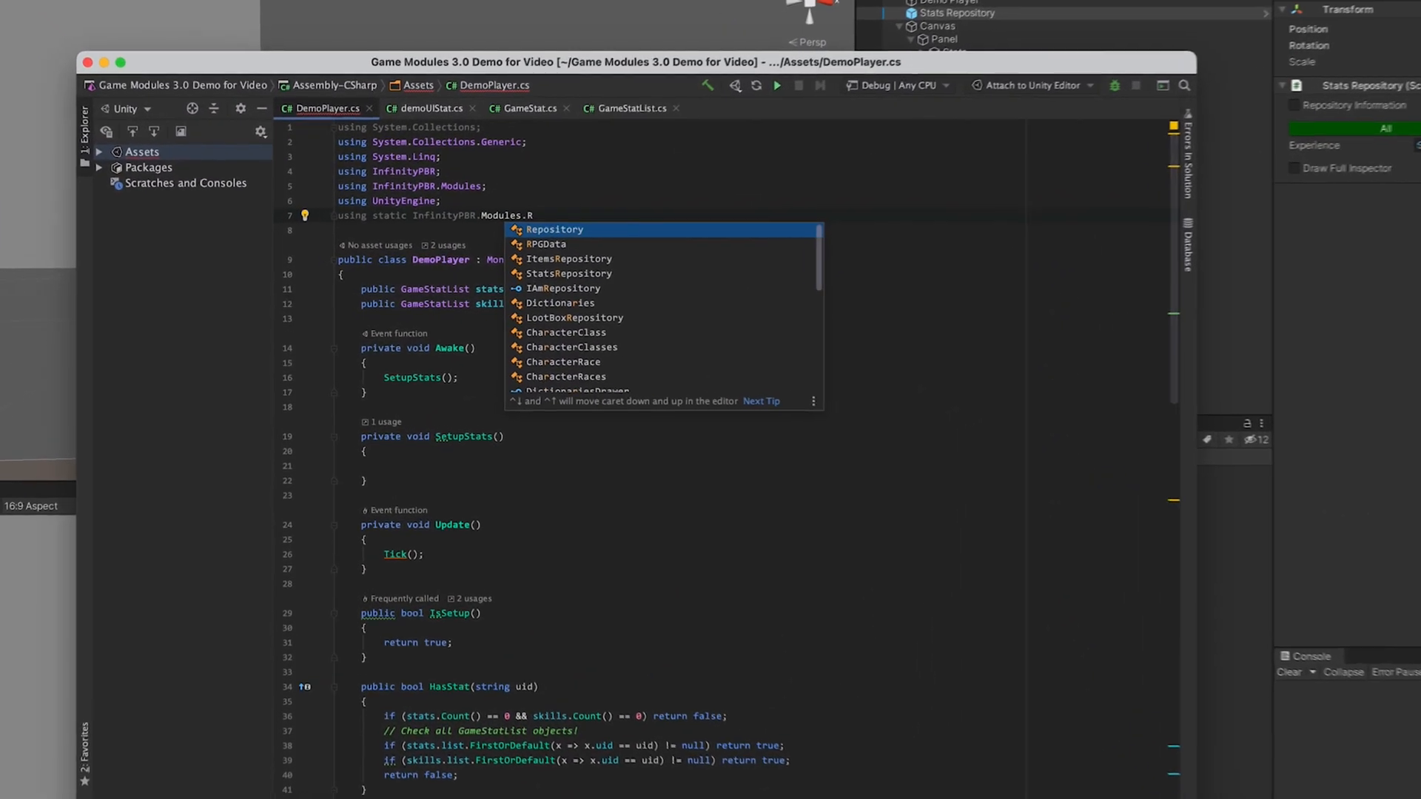
key(BackSpace)
text(StatsR)
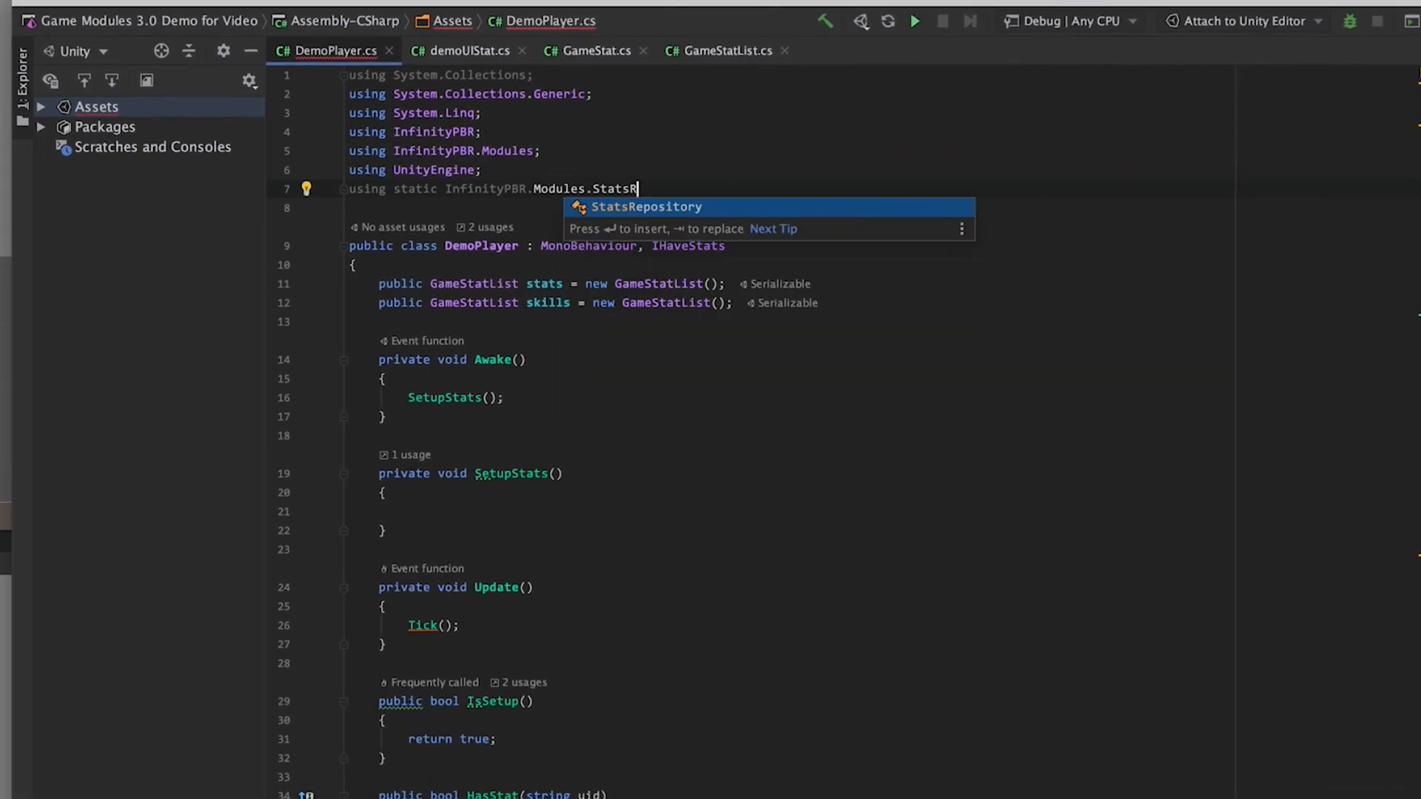
key(Return)
text(;)
- In SetupStats(), write the query statsRepository.statObjects.Where(x => x.dictionaries.ValueBool("Required"))
click(491, 511)
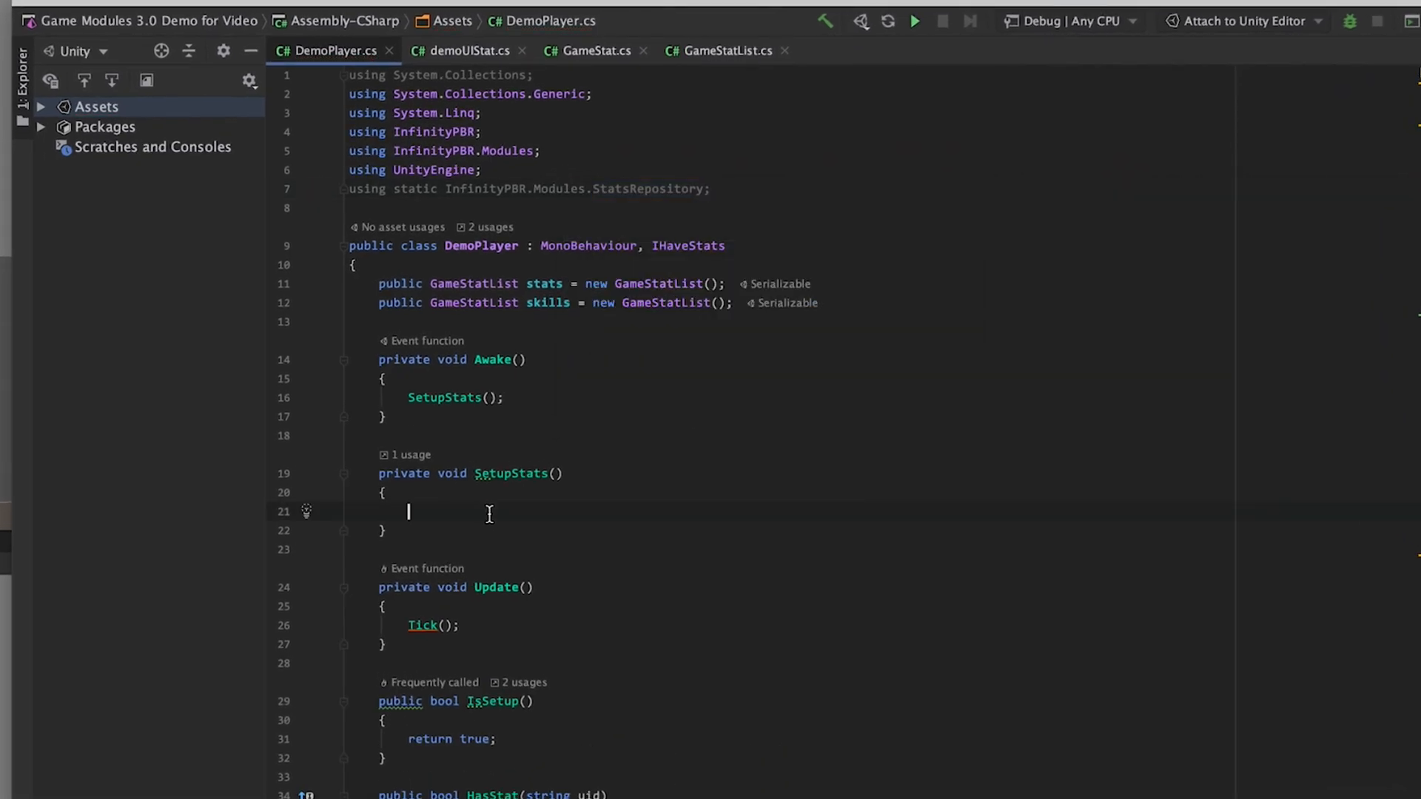
text(statsRepository.st)
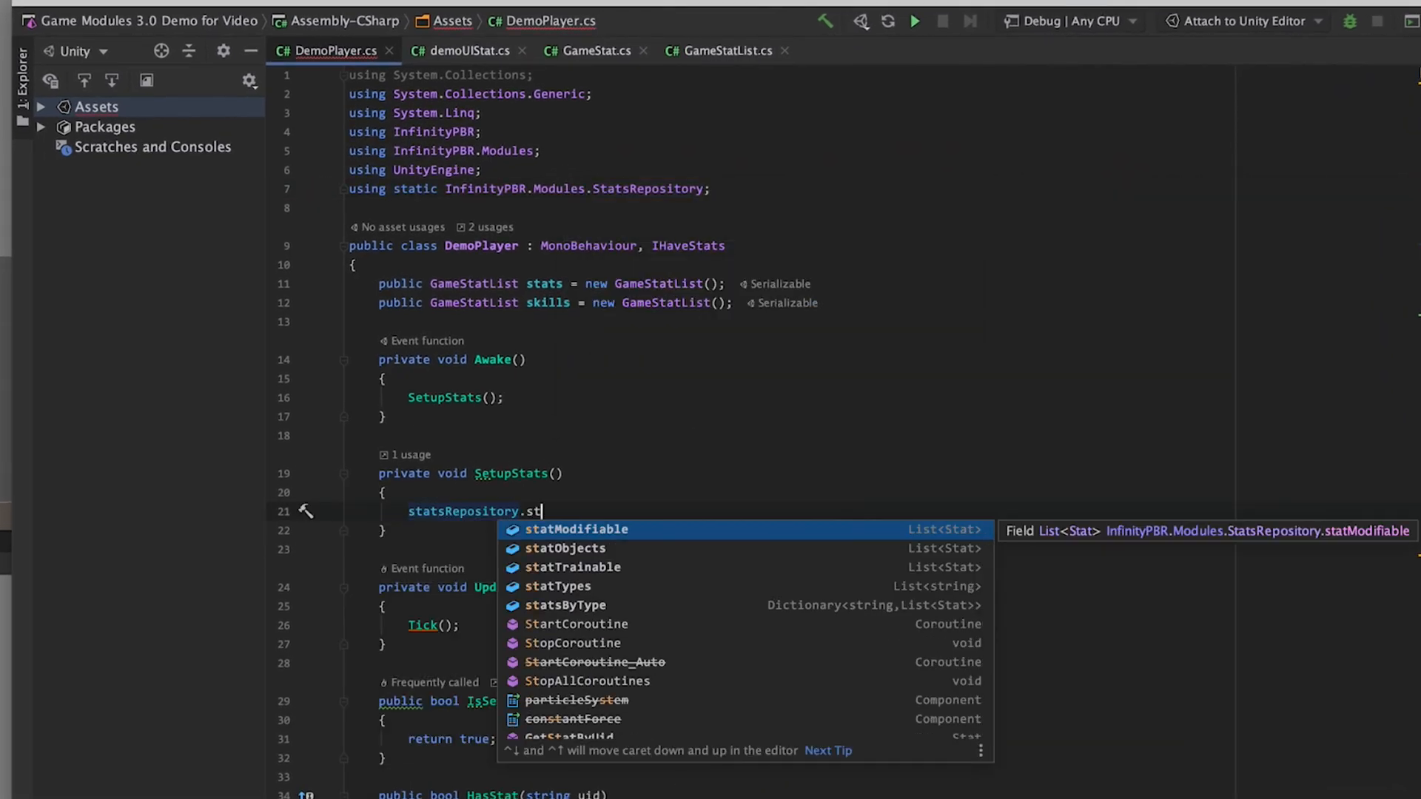
key(Down)
key(Return)
text(.Where)
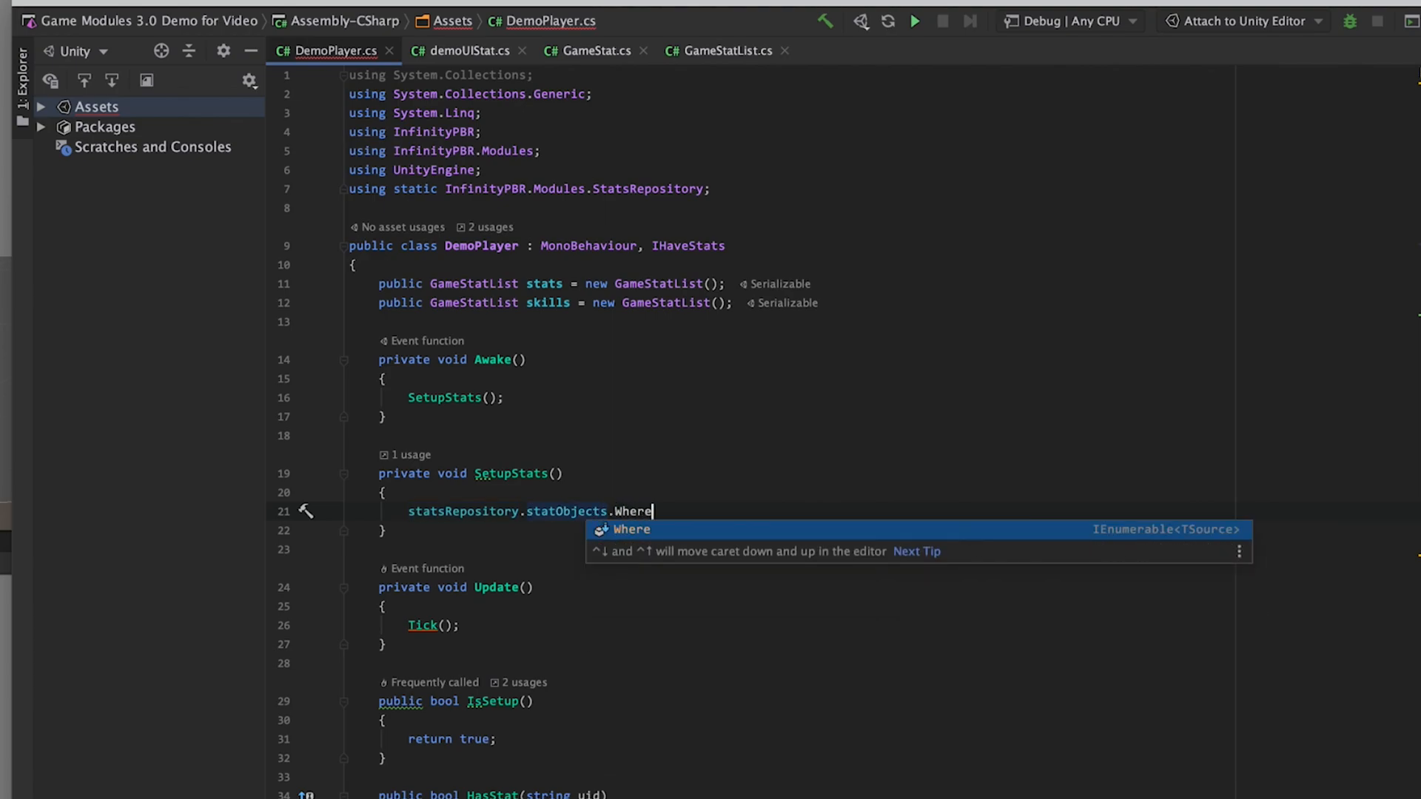
text((x => x.)
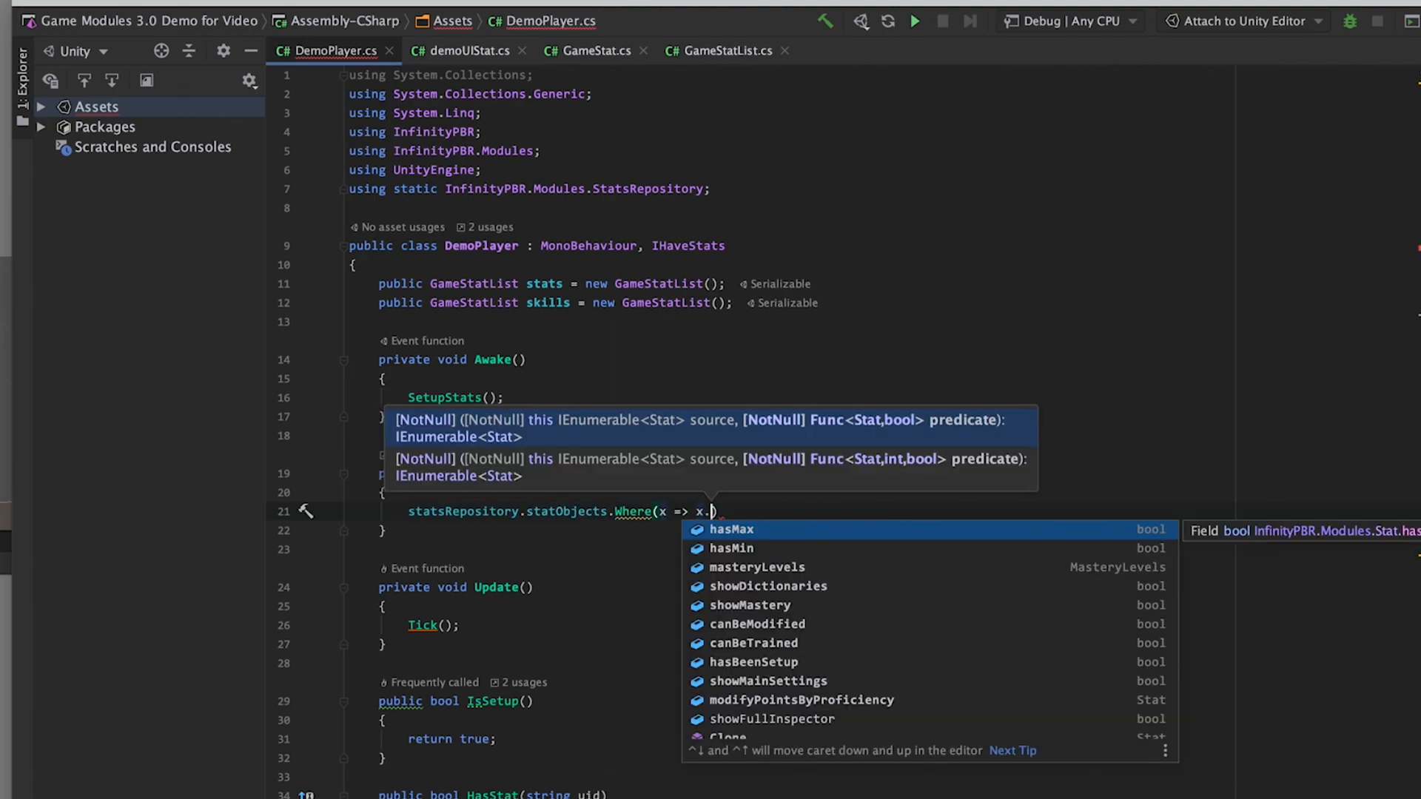
text(dictionaries.ValueBool("Required");)
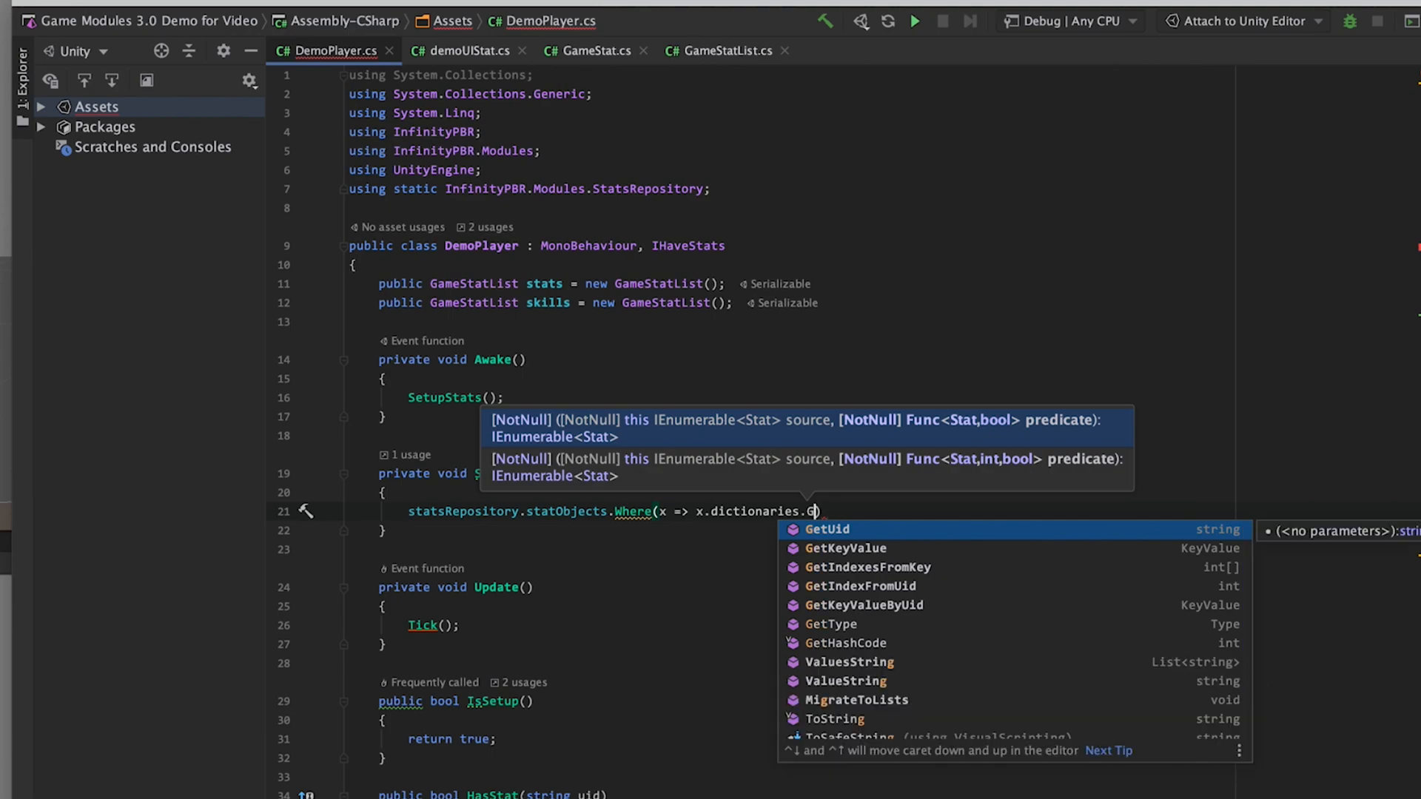
drag(518, 532, 840, 528)
click(829, 531)
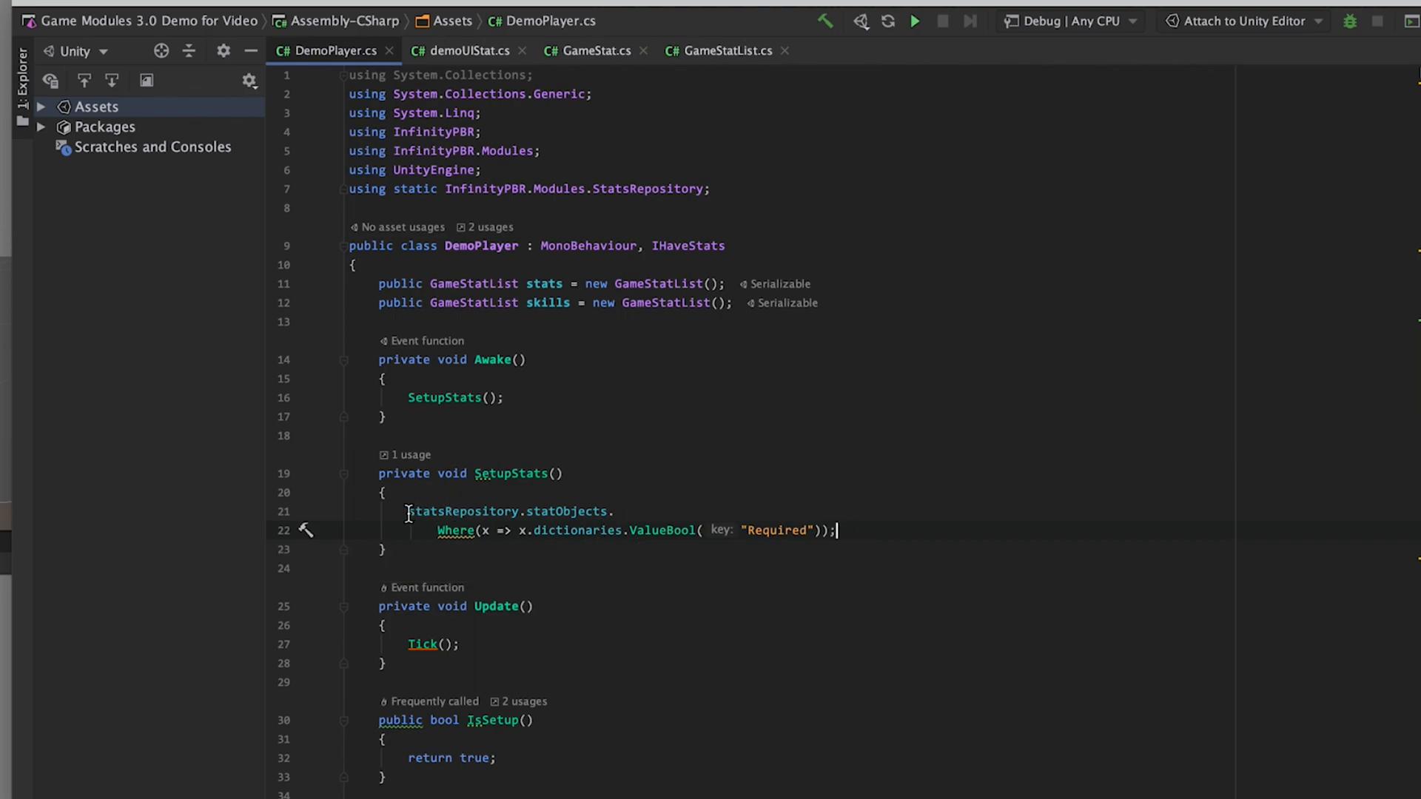
- Turn the query into a foreach loop over Stat stat that calls stats.Add(stat.uid)
drag(409, 512, 969, 534)
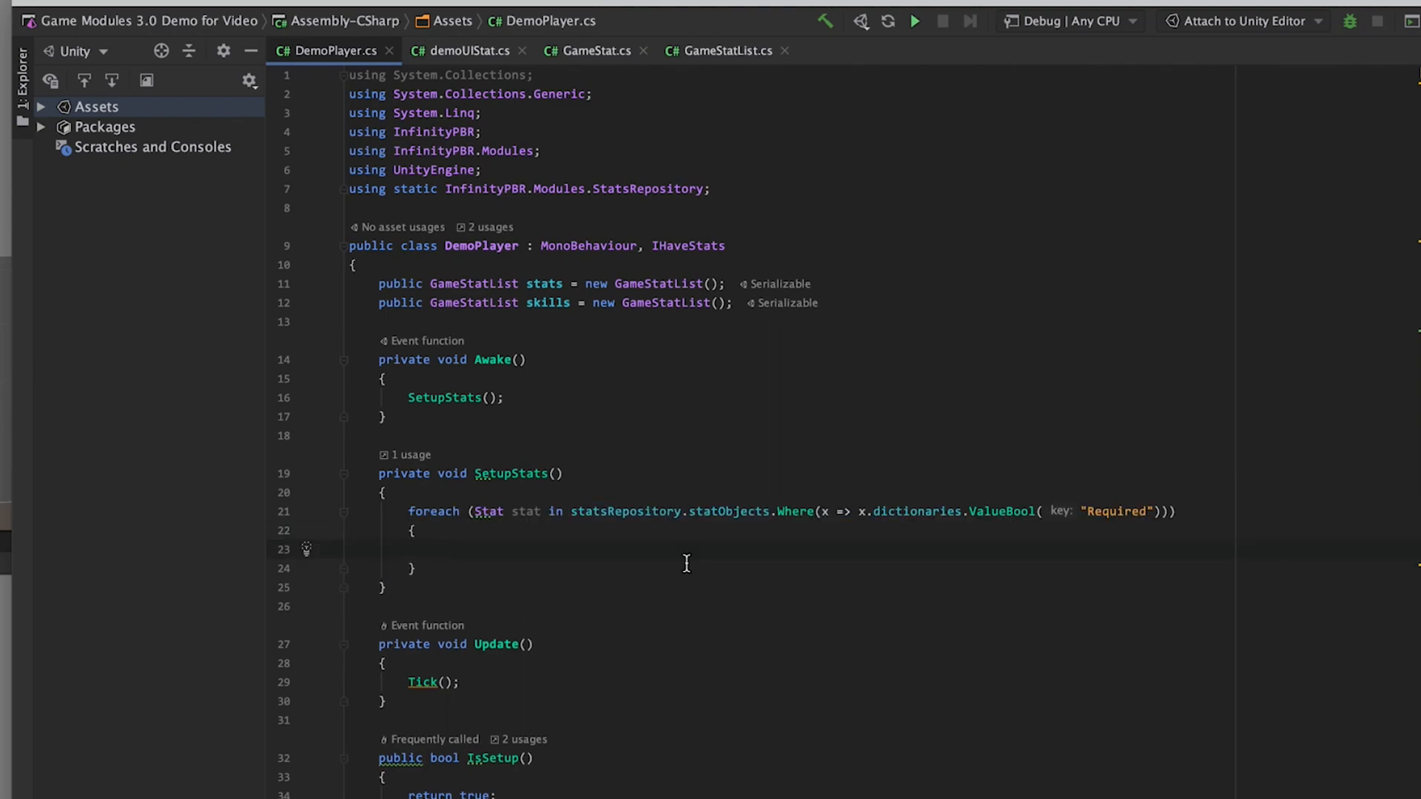
text(stats.Add()
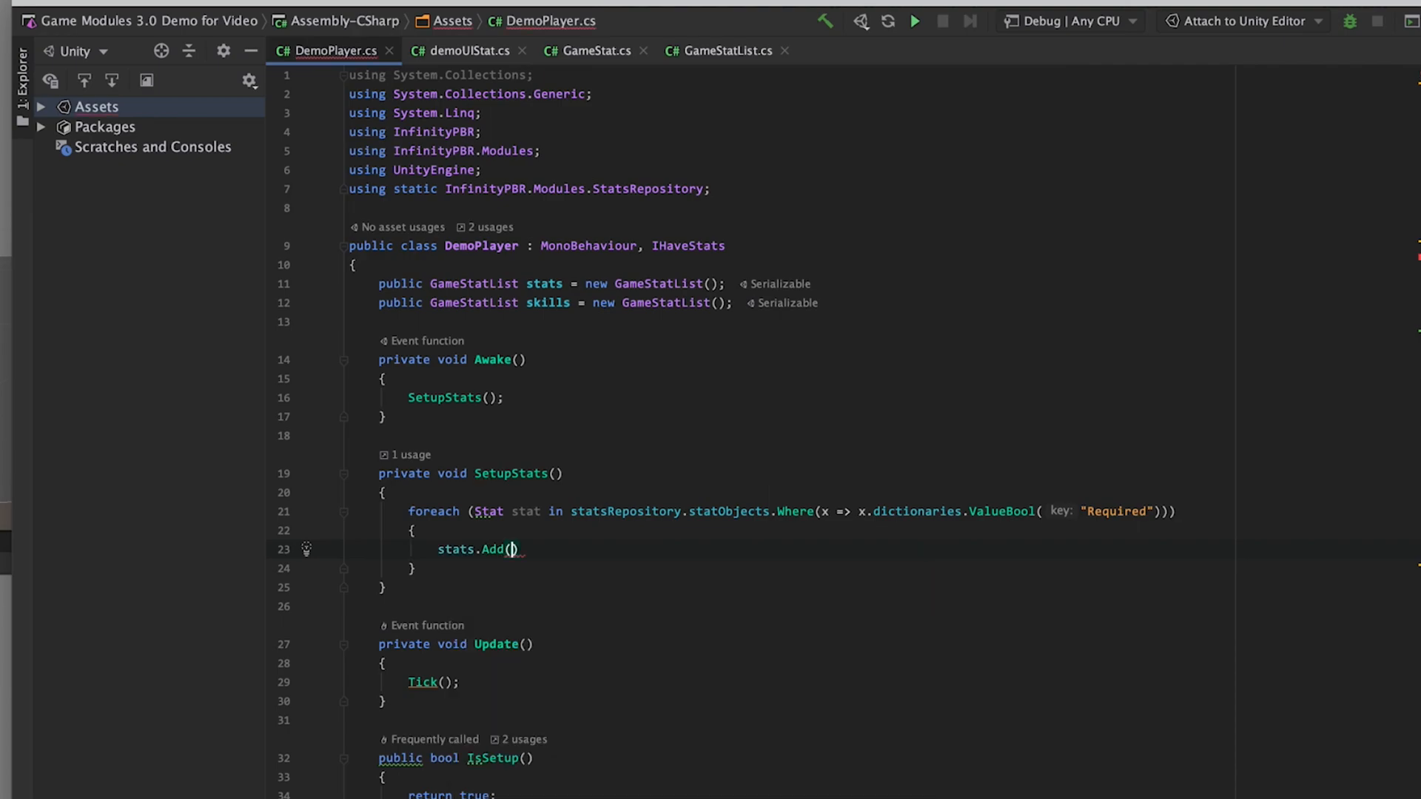
text(stat.uid);)
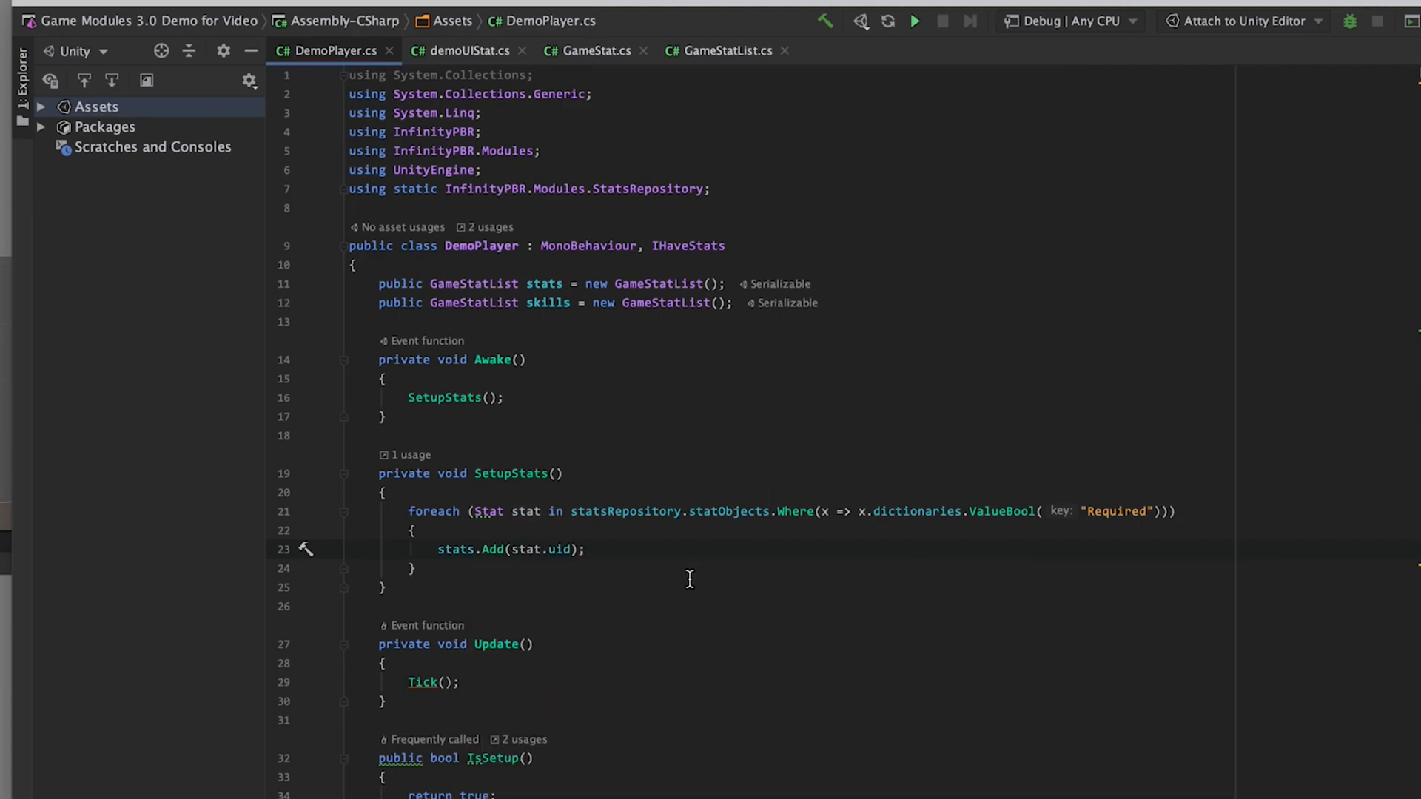
- Examine the definition of the Add method in GameStatList.cs, including its newOwner and distinct parameters
double_click(554, 549)
super+click(493, 556)
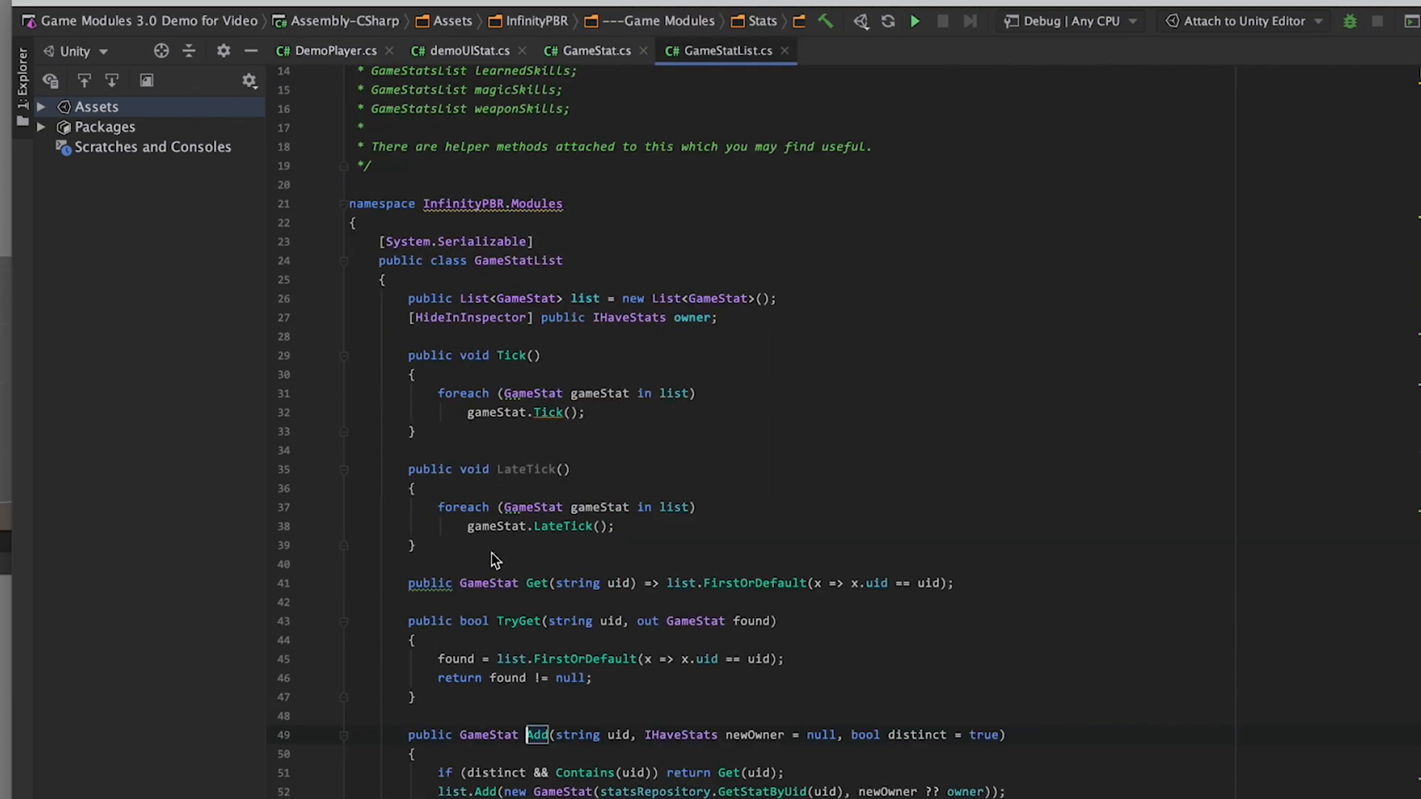
scroll(652, 444, down, 5)
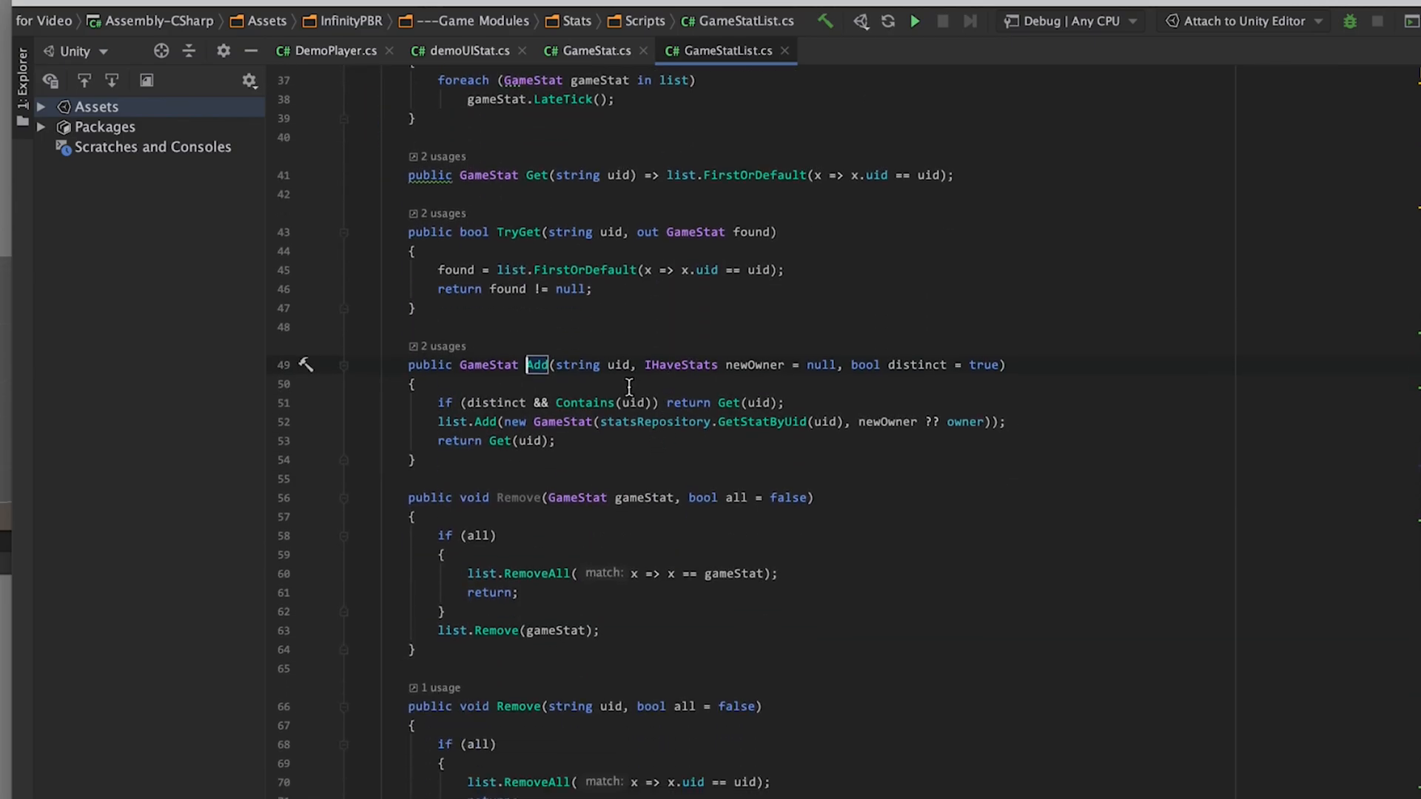
drag(552, 366, 838, 366)
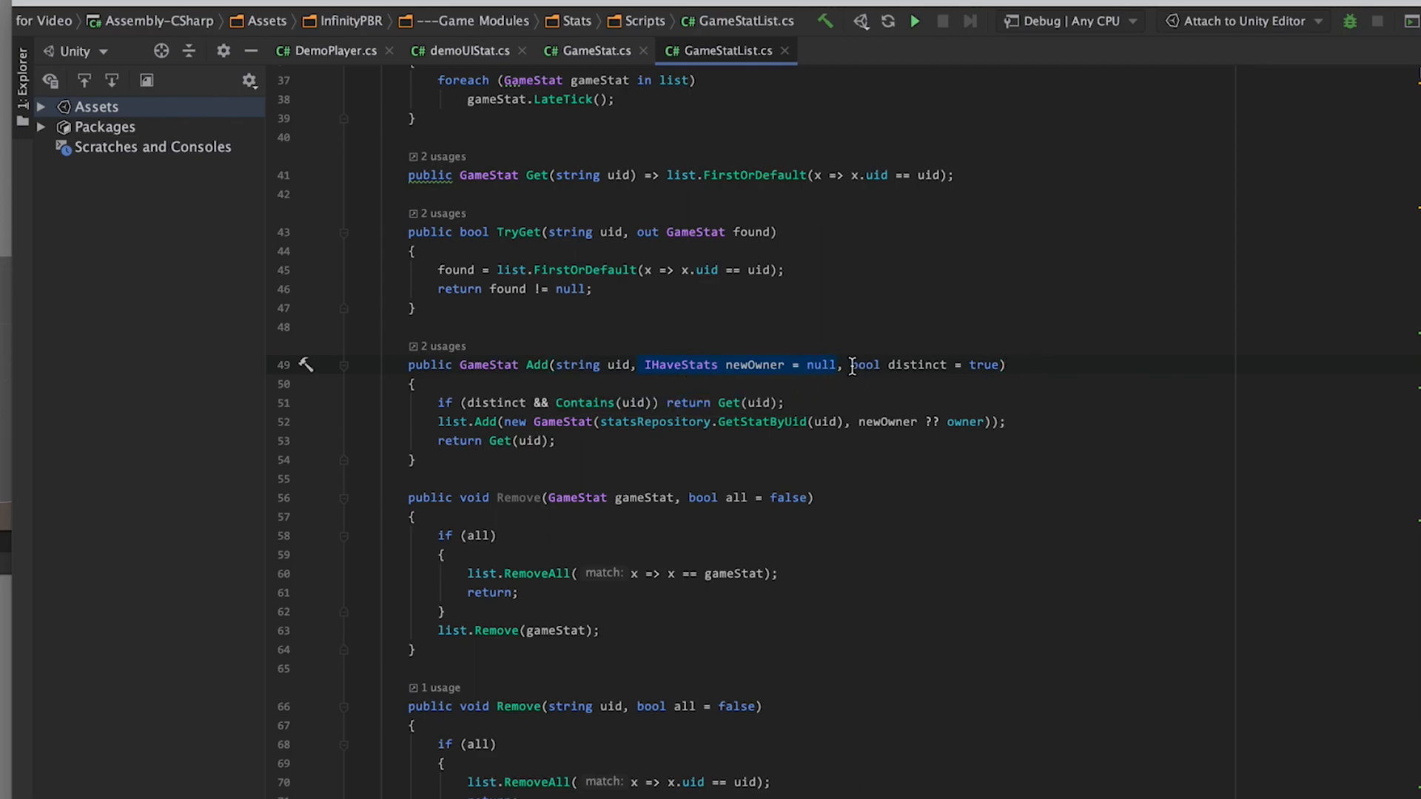
drag(850, 366, 999, 360)
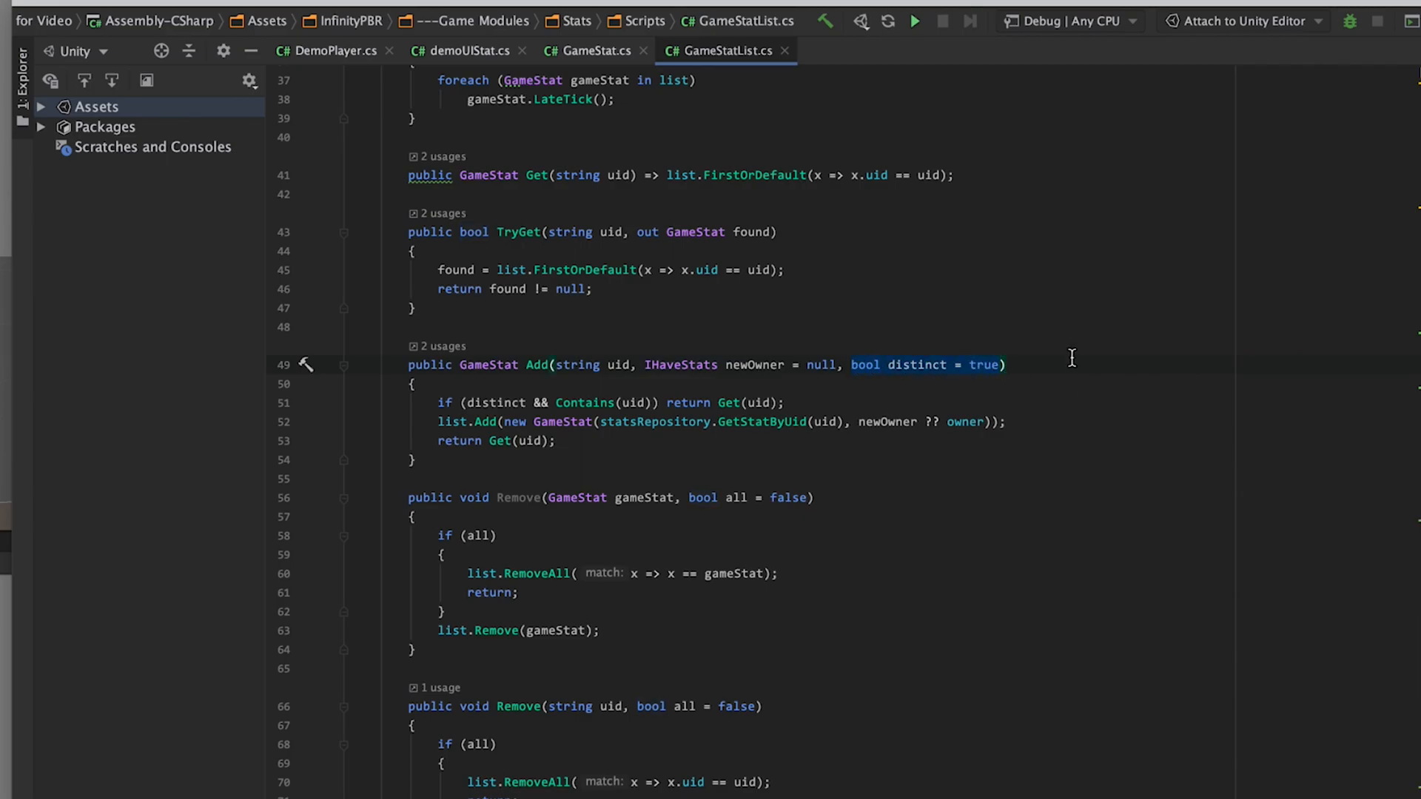
click(1053, 370)
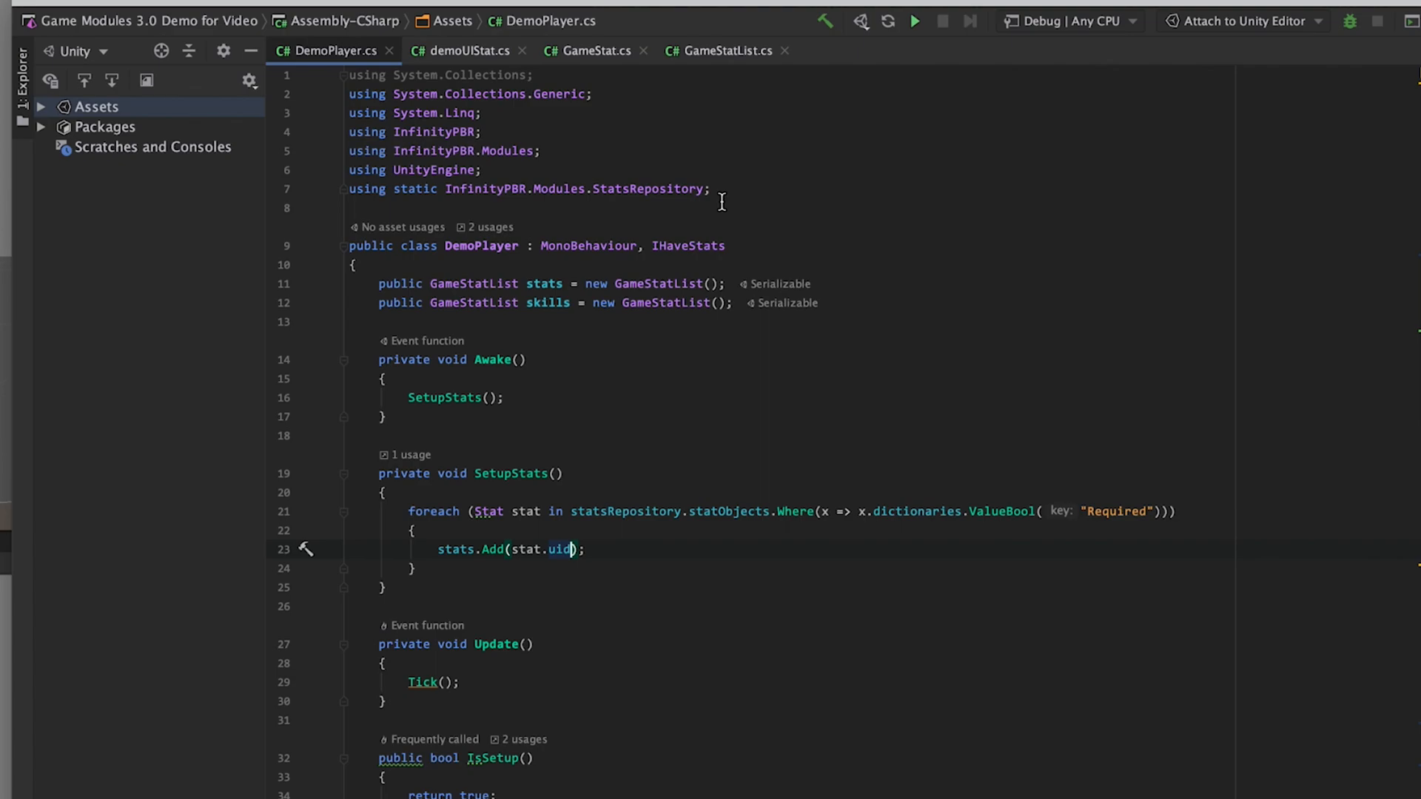
- In DemoPlayer.cs, pass this as the newOwner argument of the stats.Add call
text(, this)
click(641, 472)
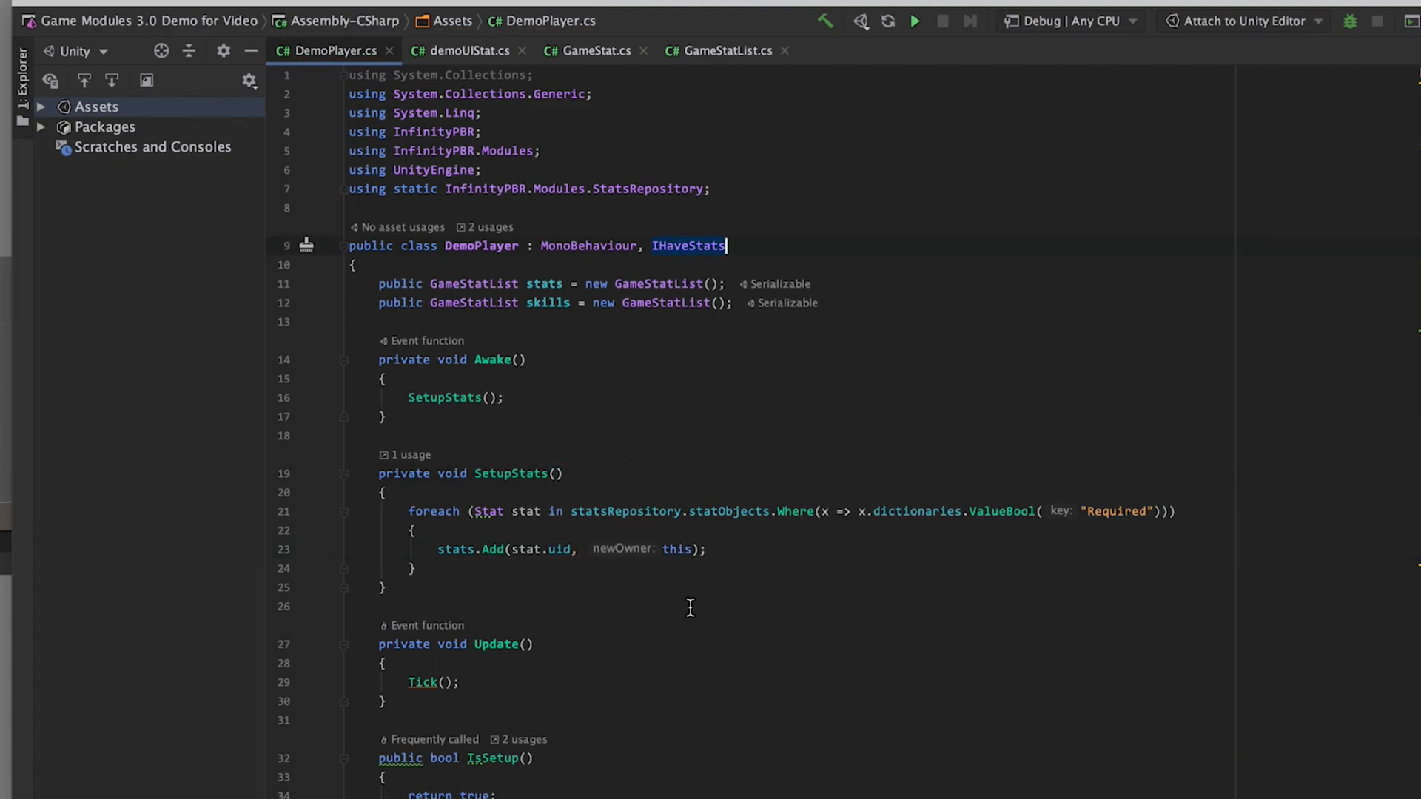
click(739, 556)
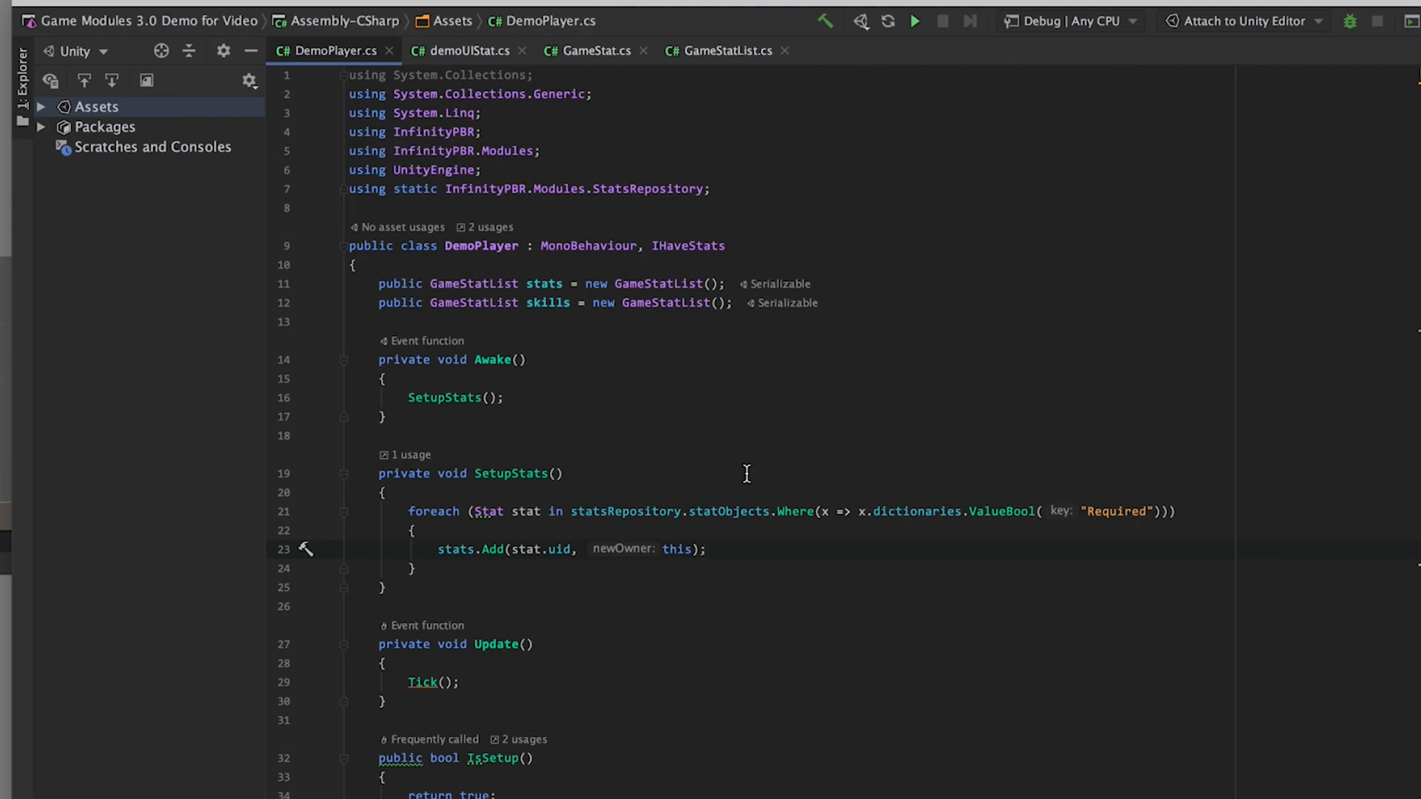
key(super+z)
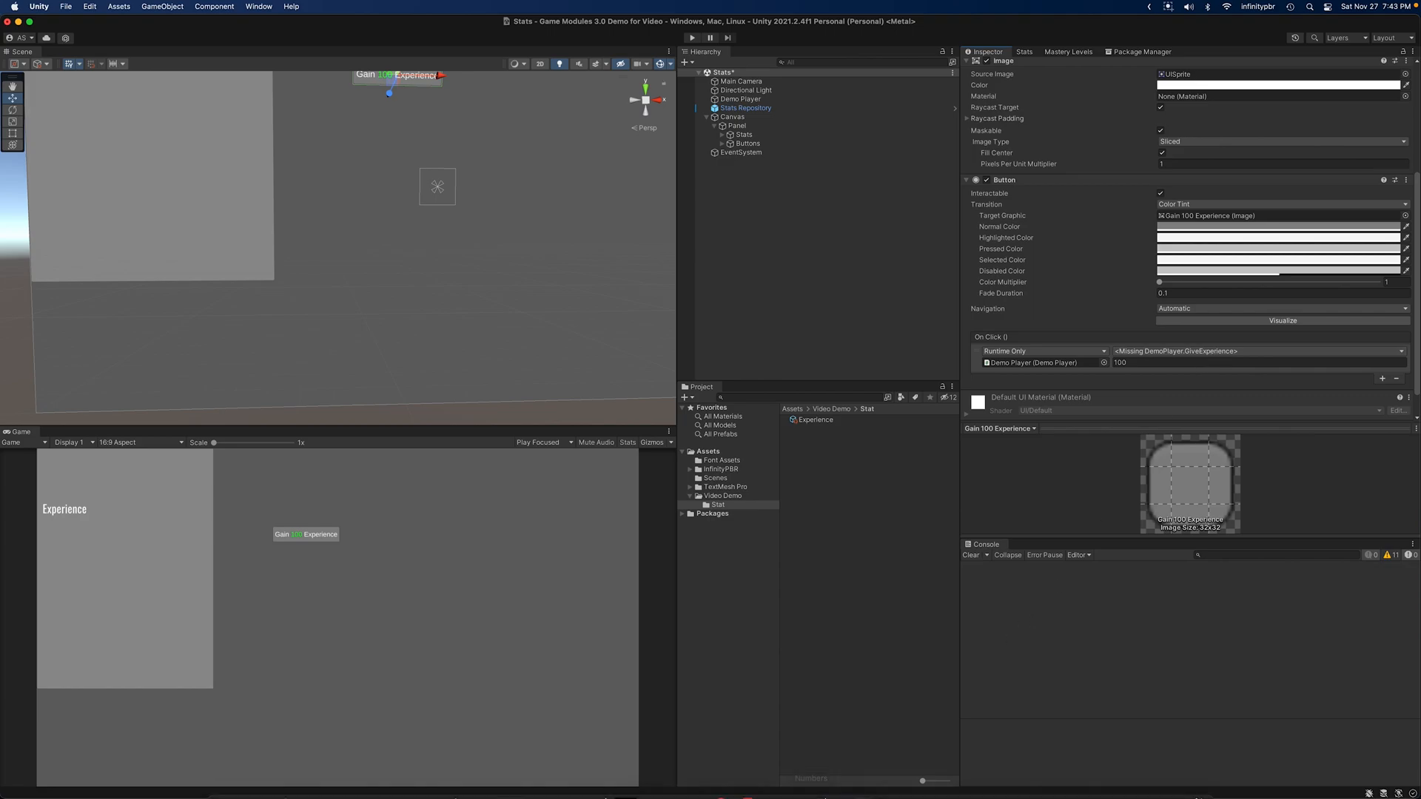
- Switch from Unity to Rider and add an empty public void GiveExperience(float newExp) method below SetupStats()
mouse_move(769, 789)
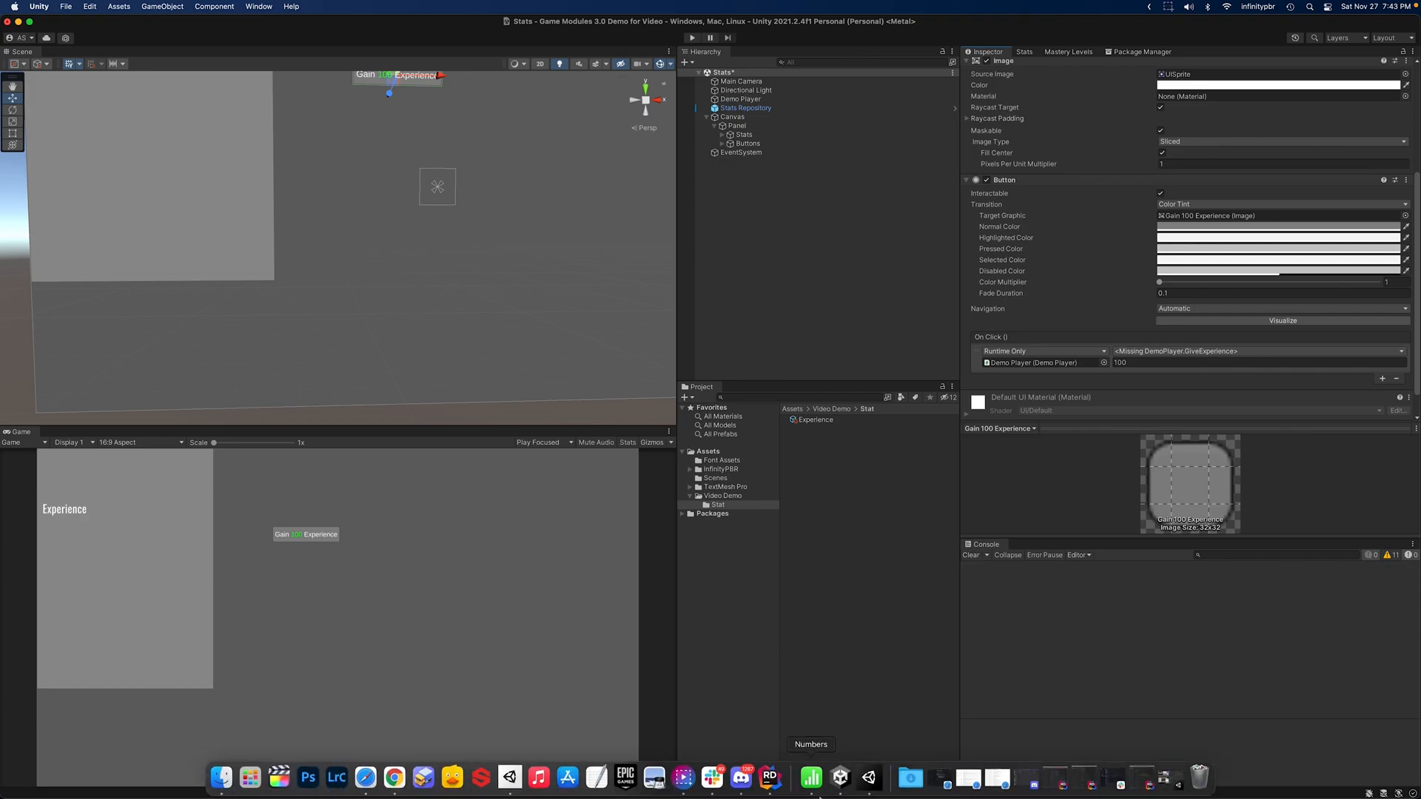
click(770, 779)
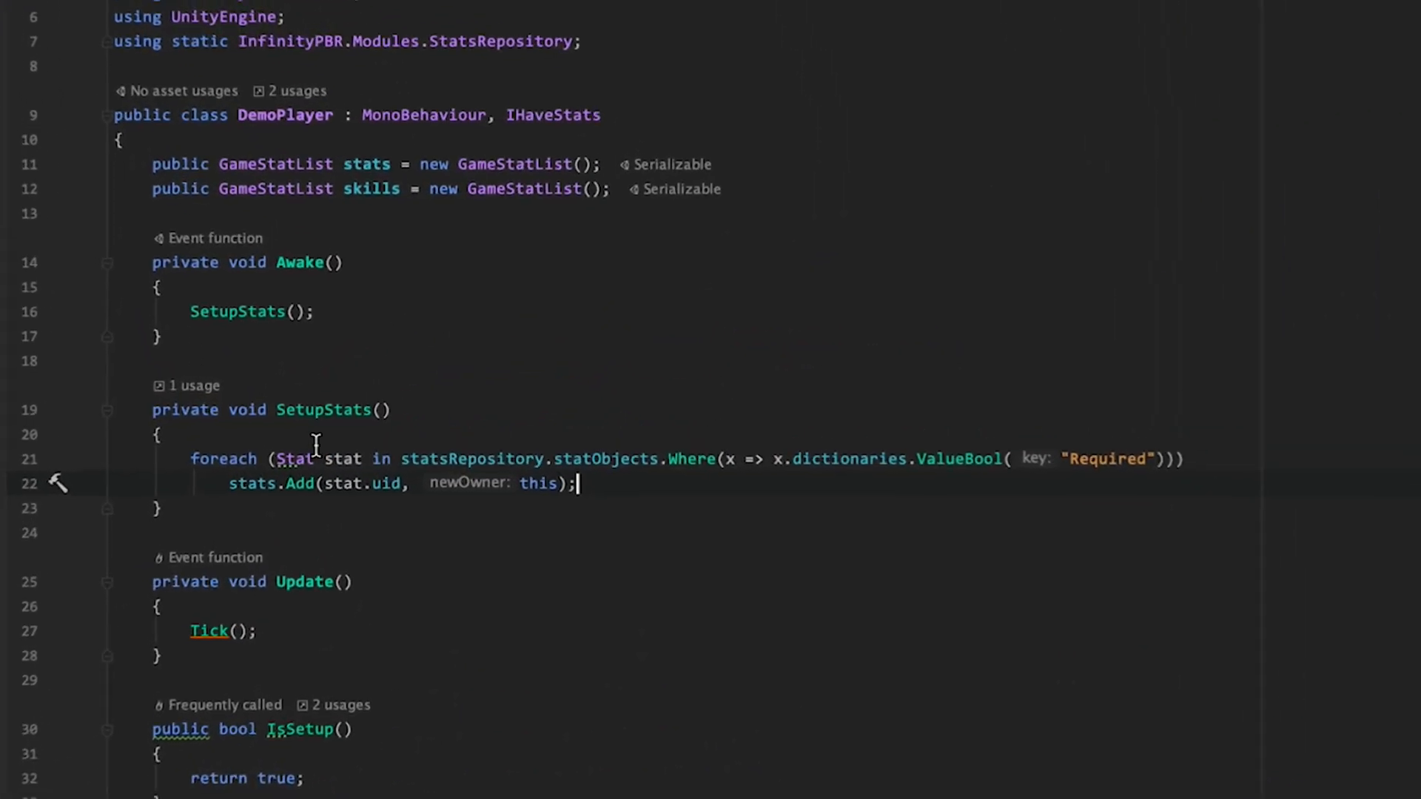
click(259, 511)
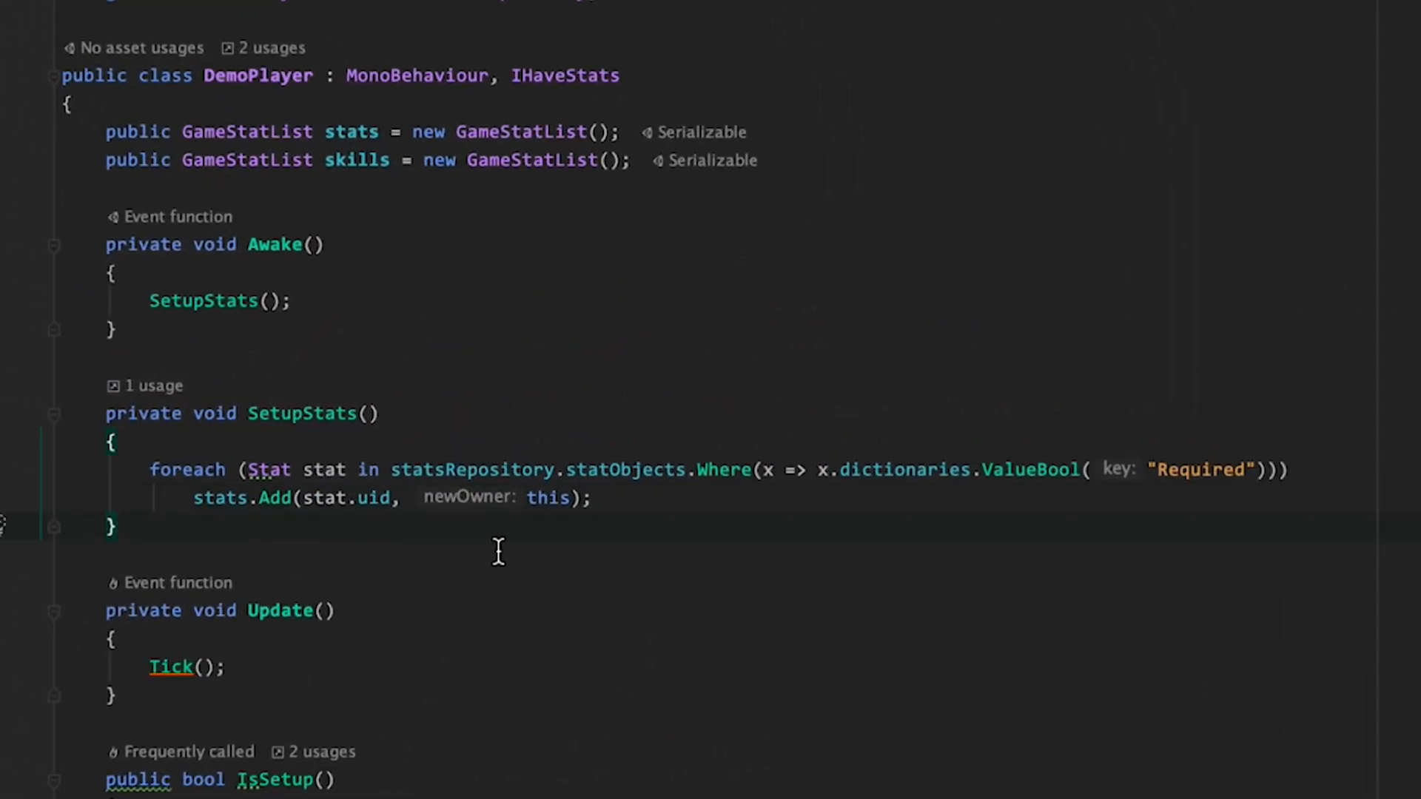
key(Return)
key(Return)
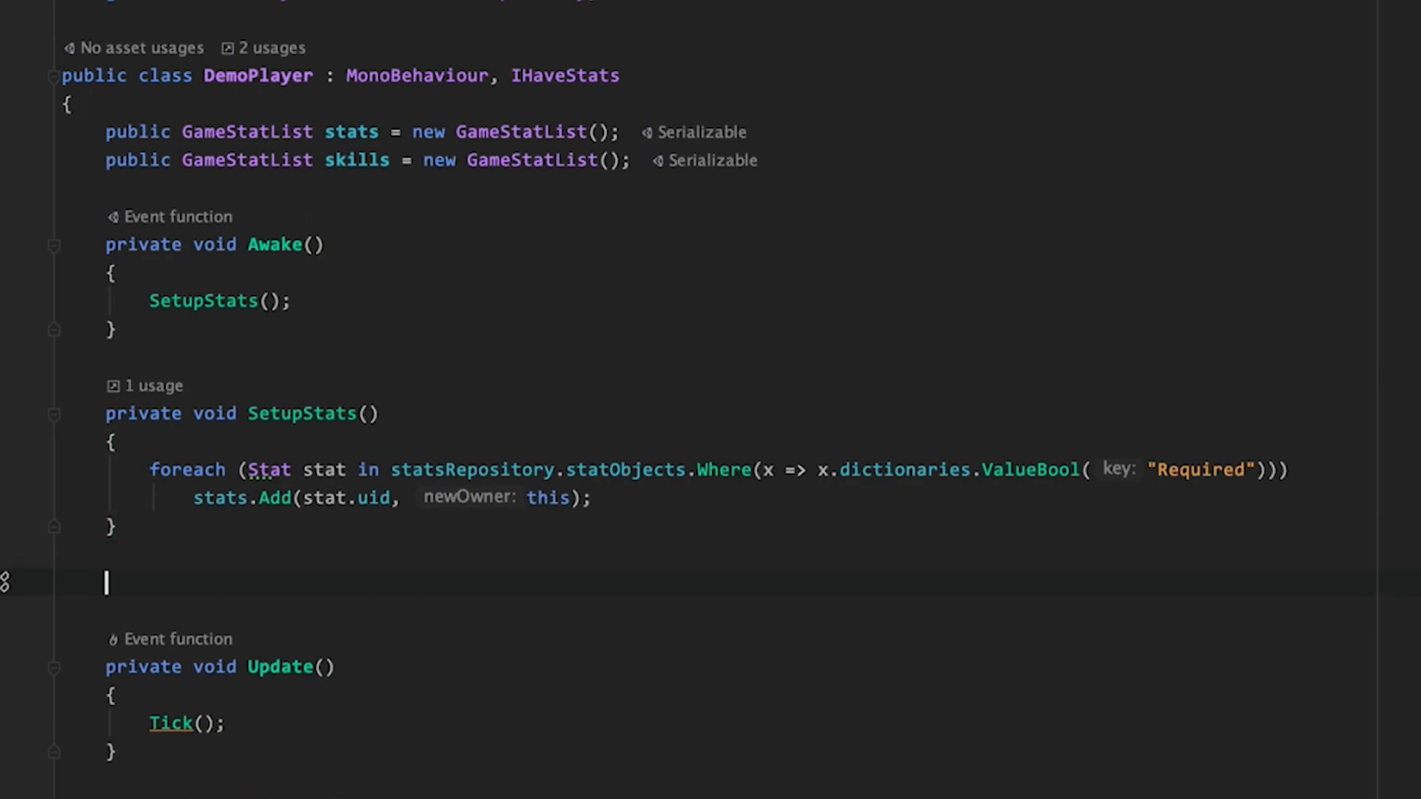
text(public void GiveExperience()
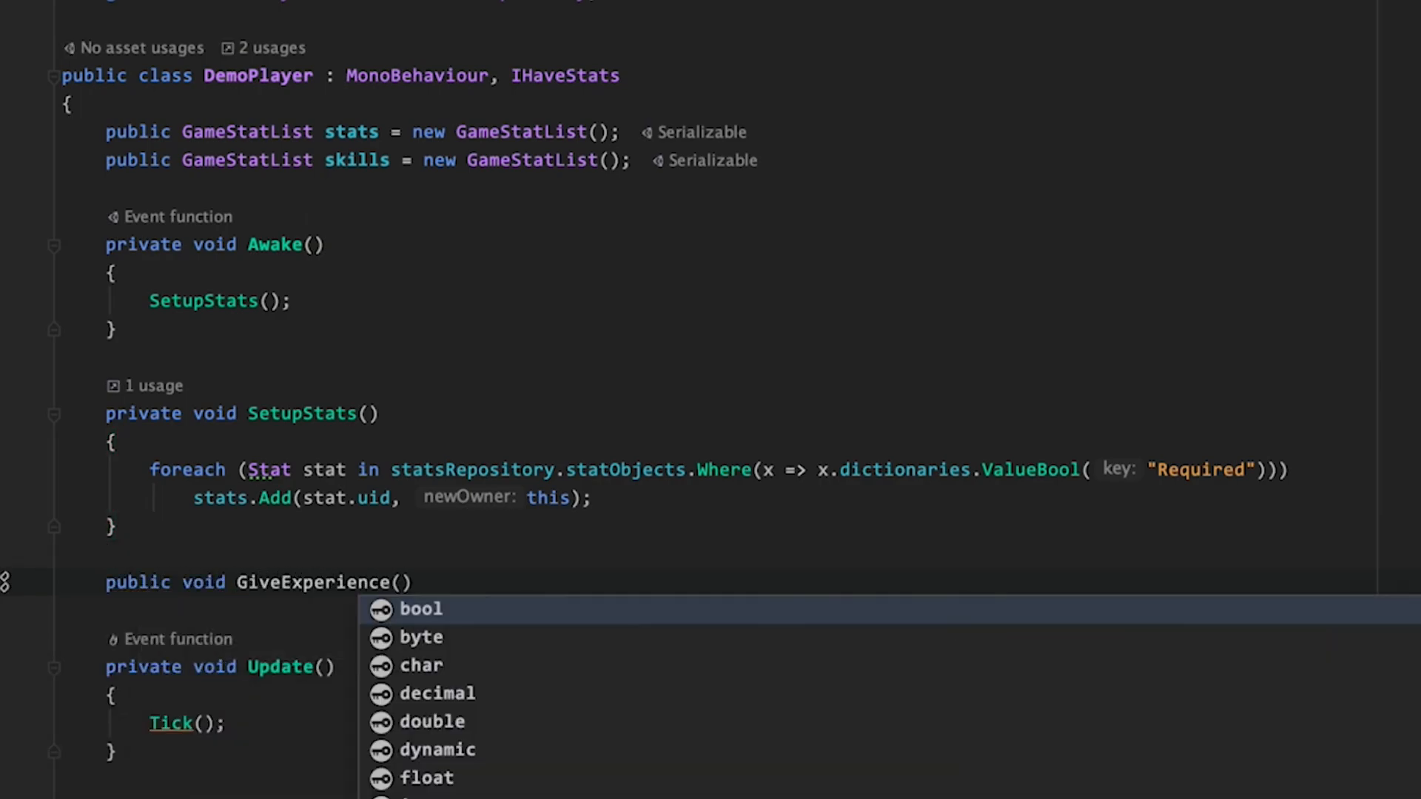
text(float)
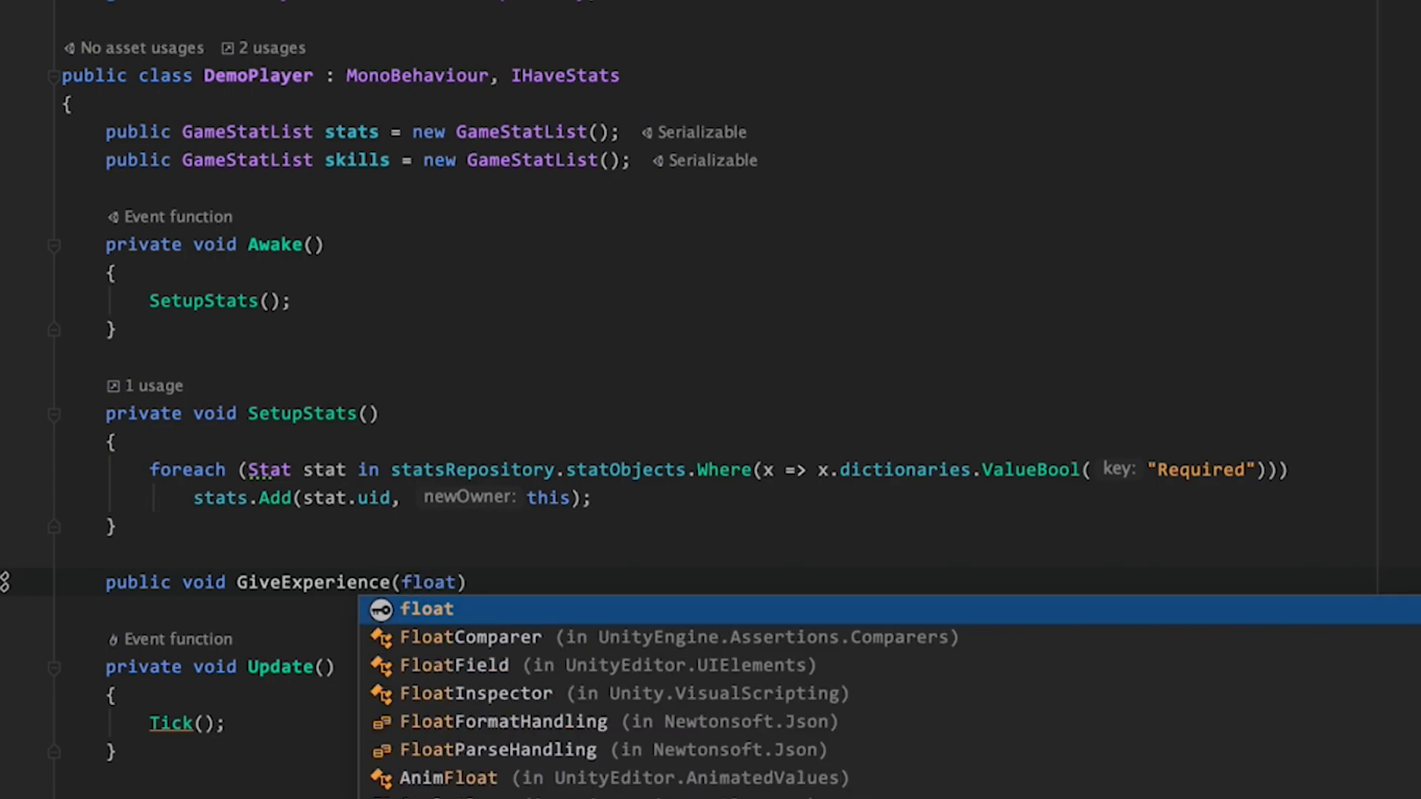
text( ne)
text(wExperinc)
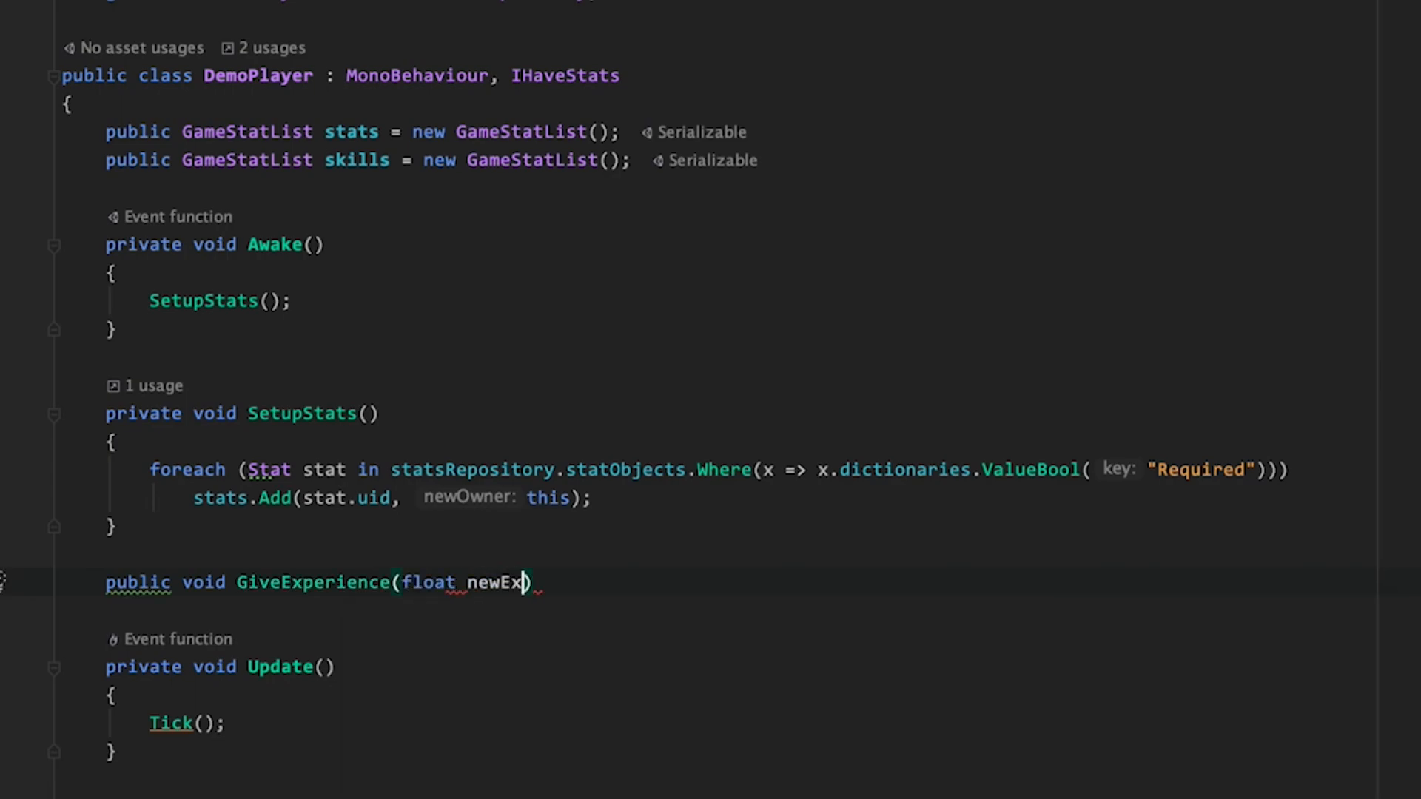
key(BackSpace)
key(BackSpace)
key(BackSpace)
key(BackSpace)
key(BackSpace)
key(super+shift+Return)
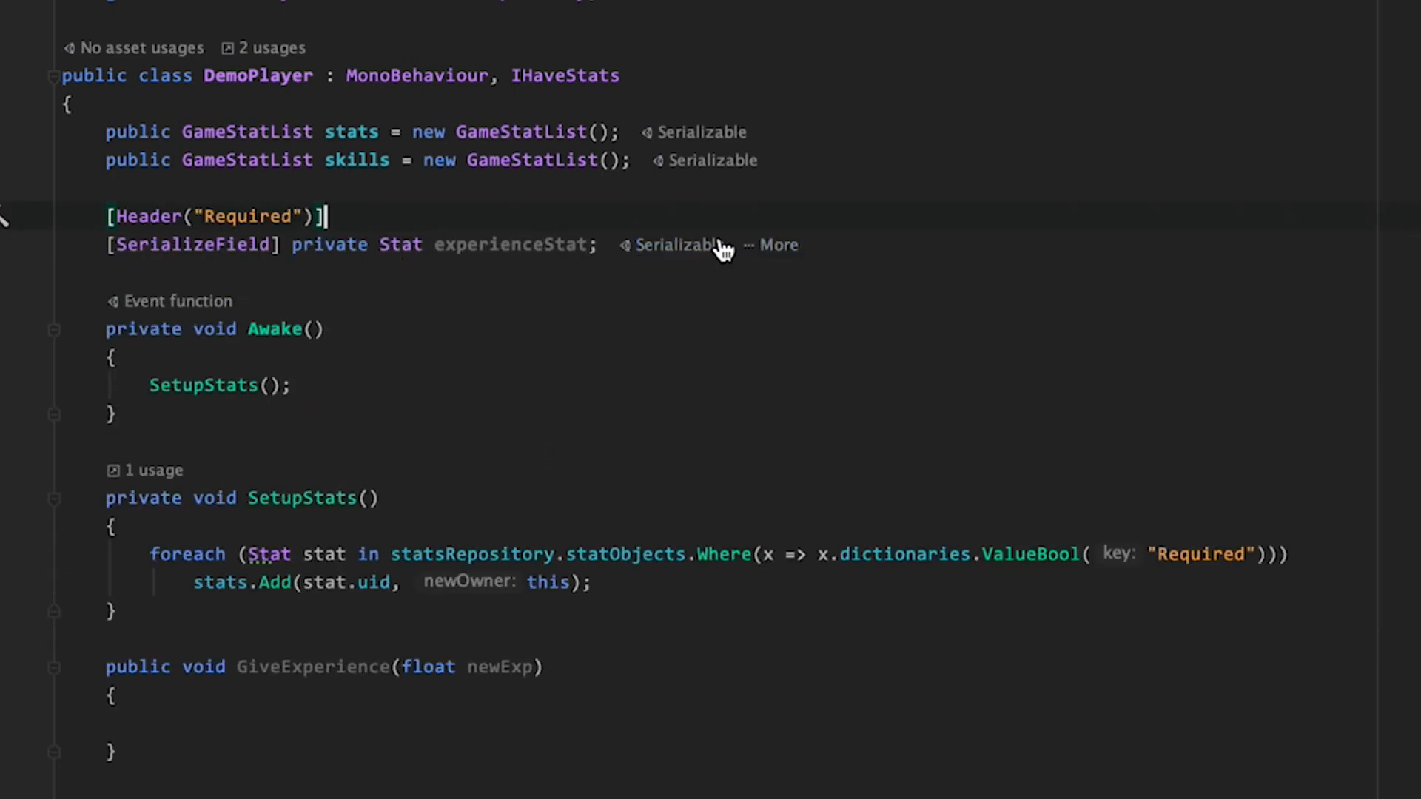
- Examine the serialized private experienceStat field under the Required header in DemoPlayer
double_click(530, 244)
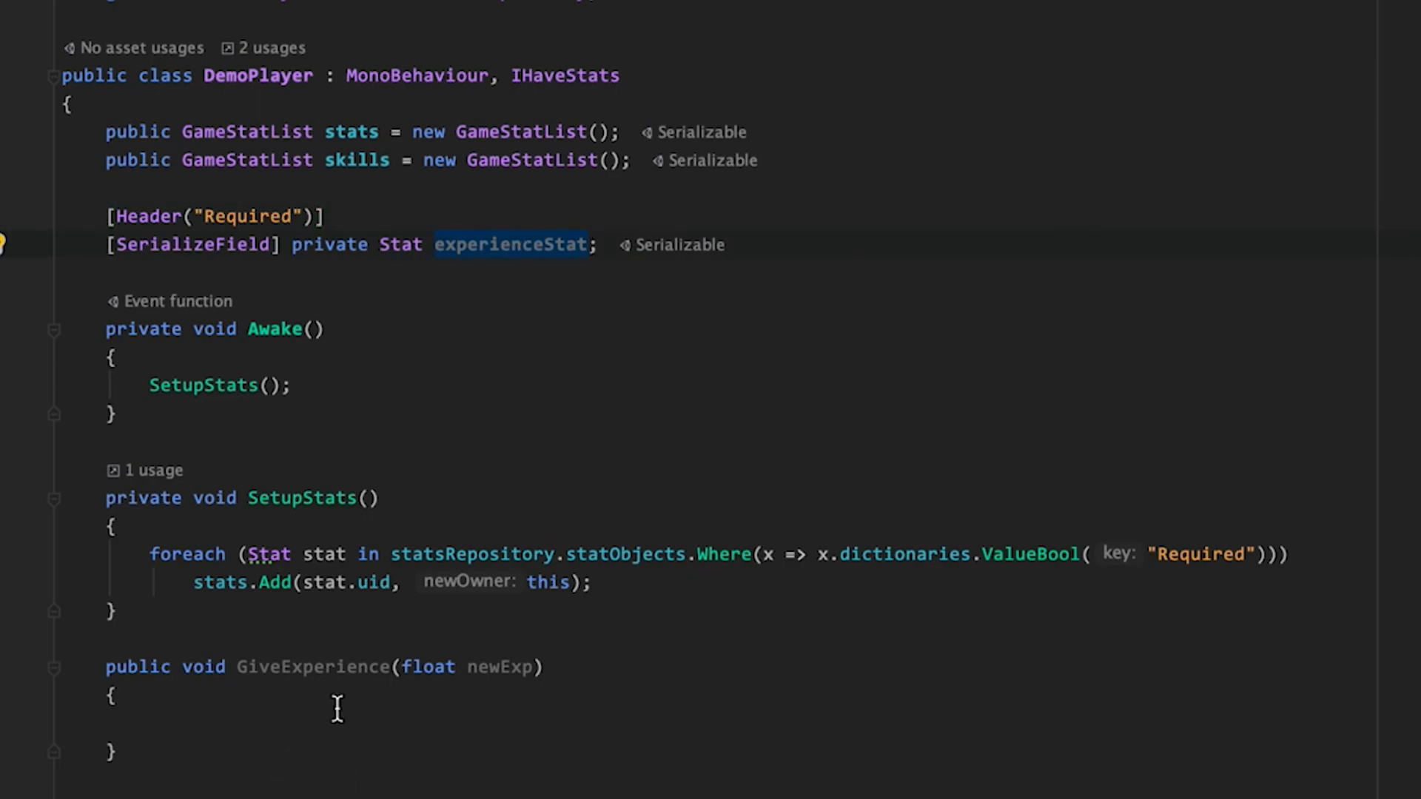
click(933, 248)
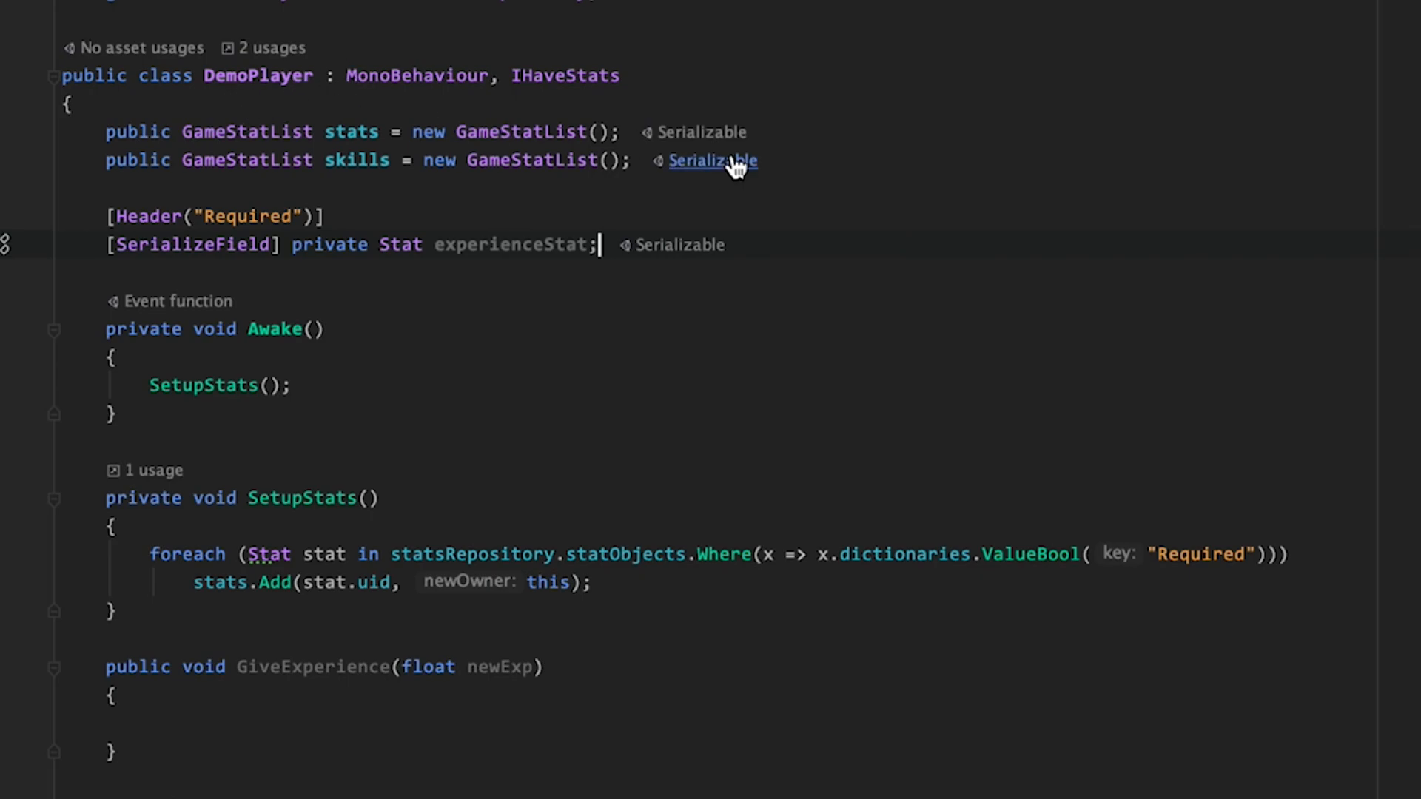
- In DemoPlayer, add public GameStat ExperienceStat => stats.Get(experienceStat.uid); and call ExperienceStat.AddPoints(newExp); inside GiveExperience
text(public GameStat ExperienceStat => stats.Get(experienceStat.uid);)
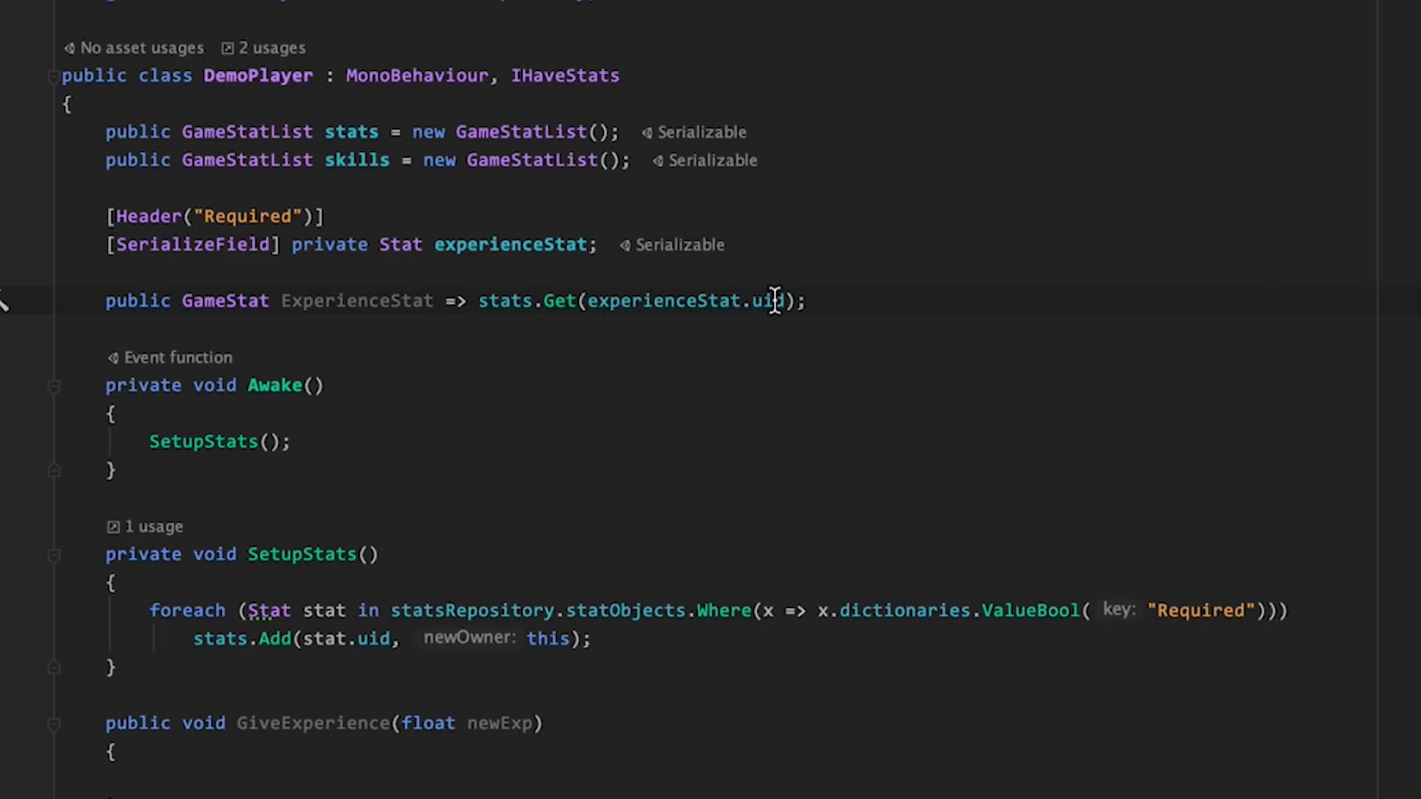
click(314, 774)
text(ExperieSt)
key(Return)
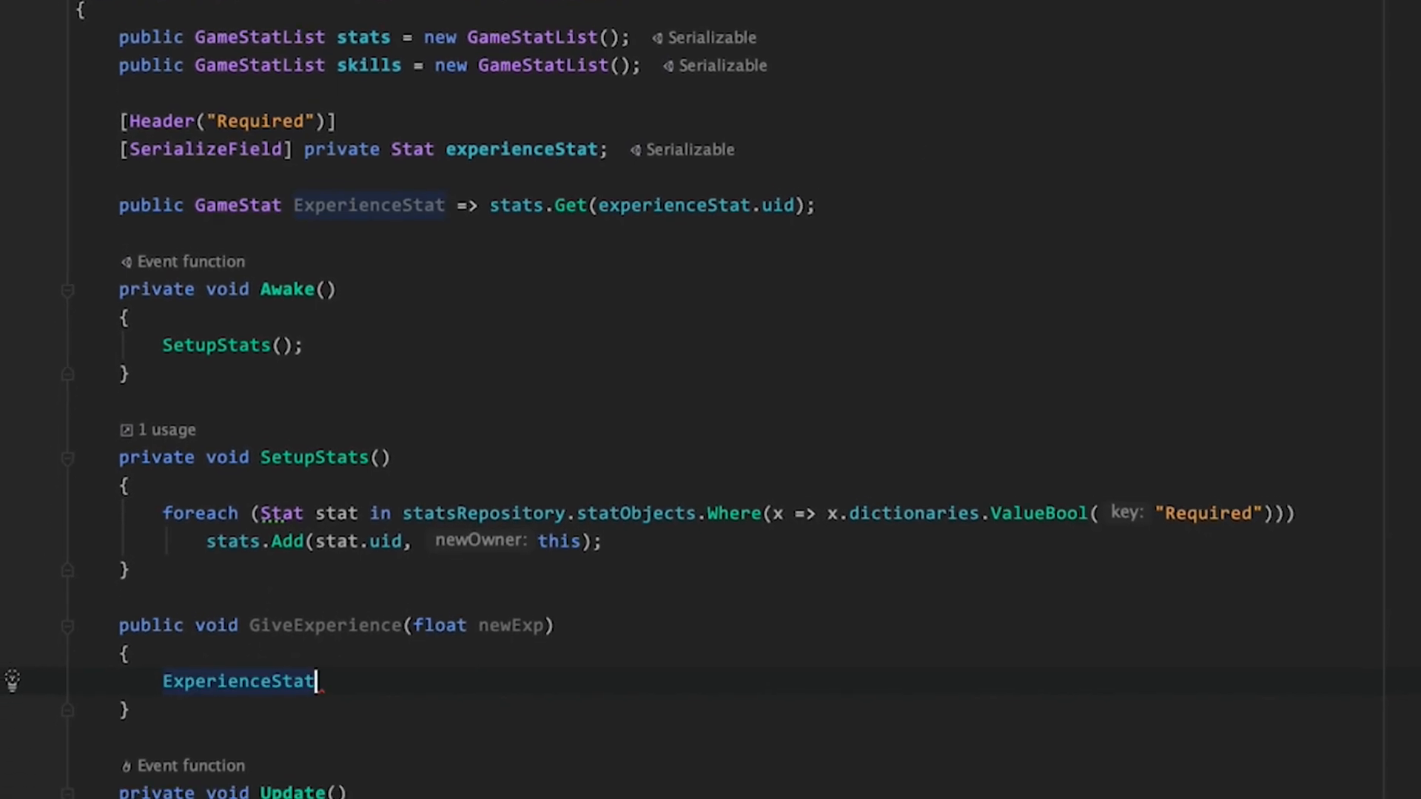
text(.G)
key(Escape)
key(BackSpace)
text(Ad)
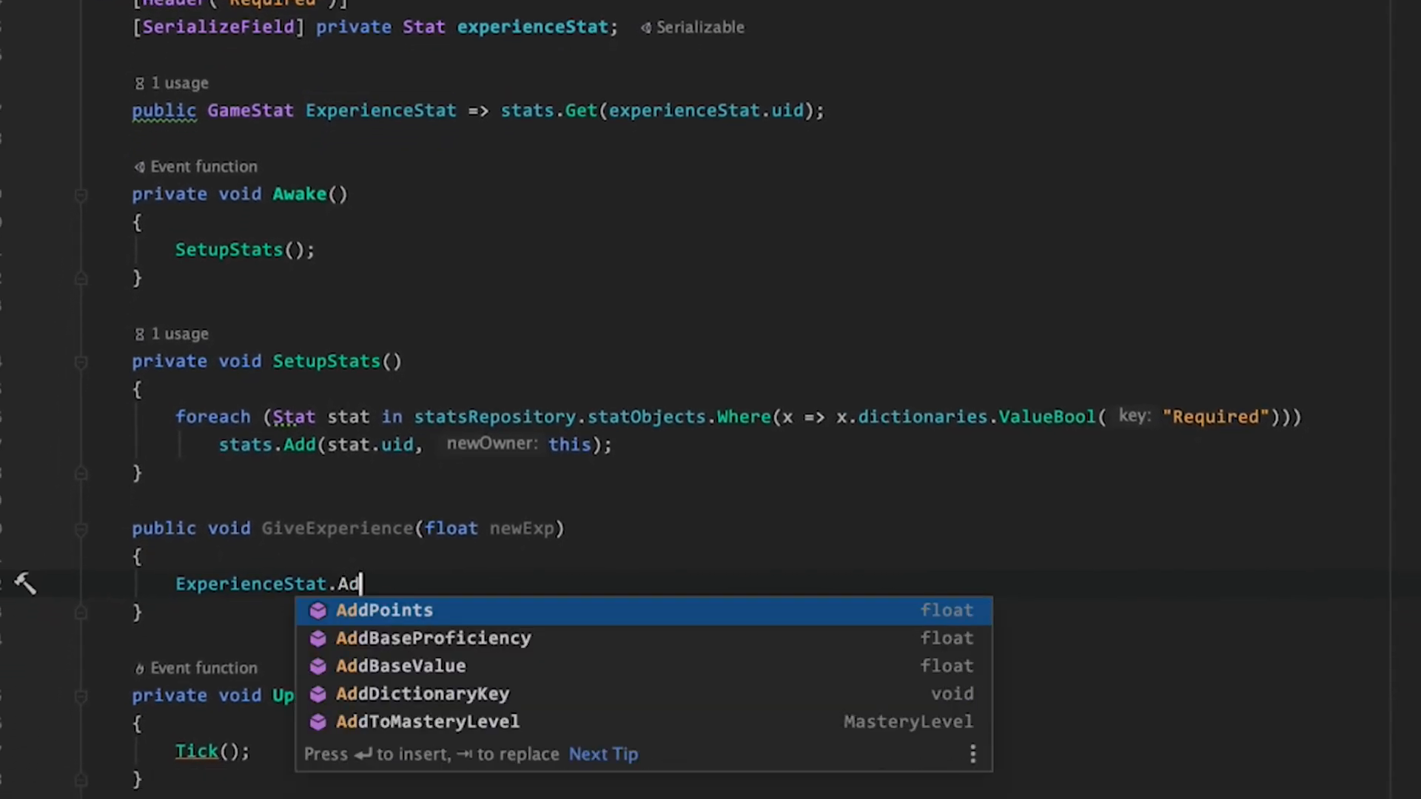
key(Return)
text(newExp)
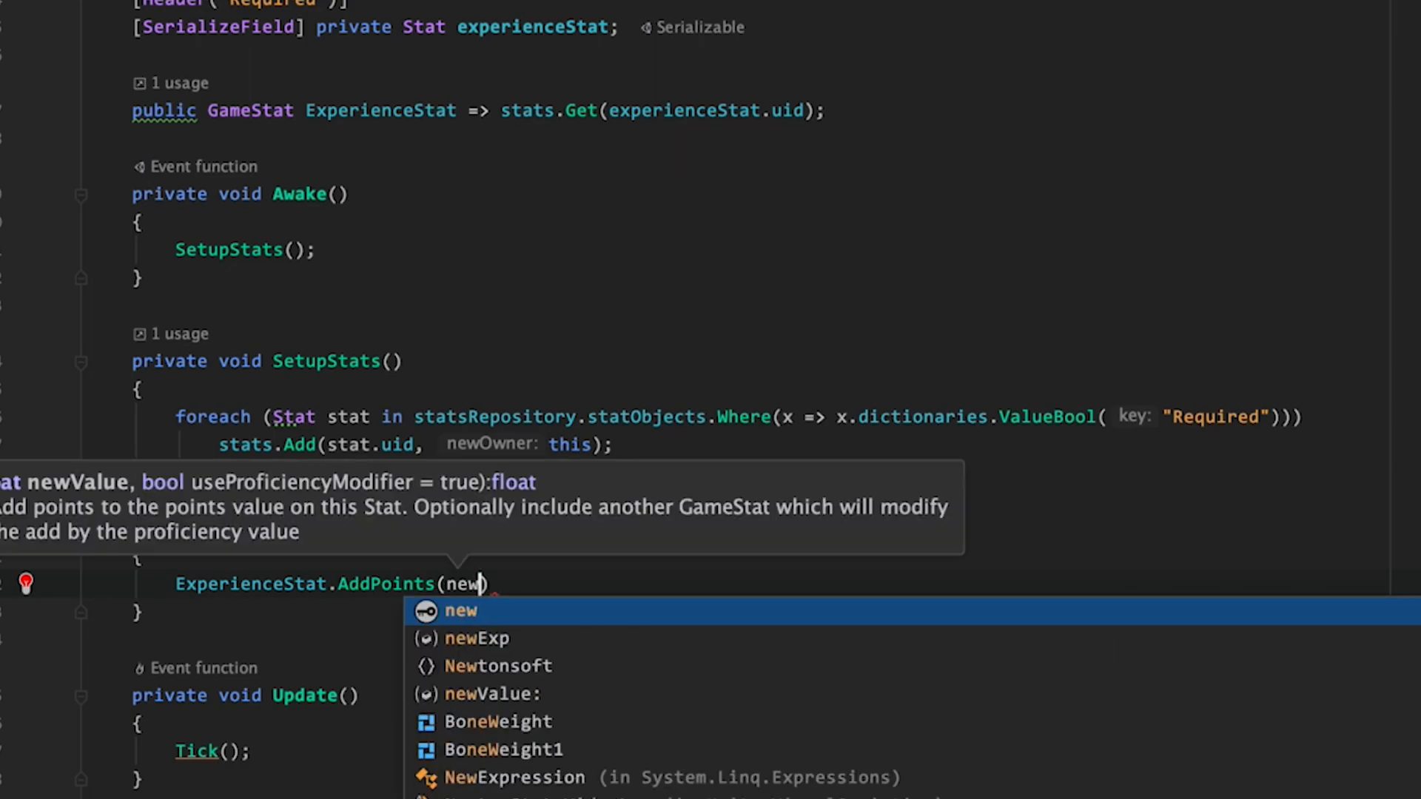
text();)
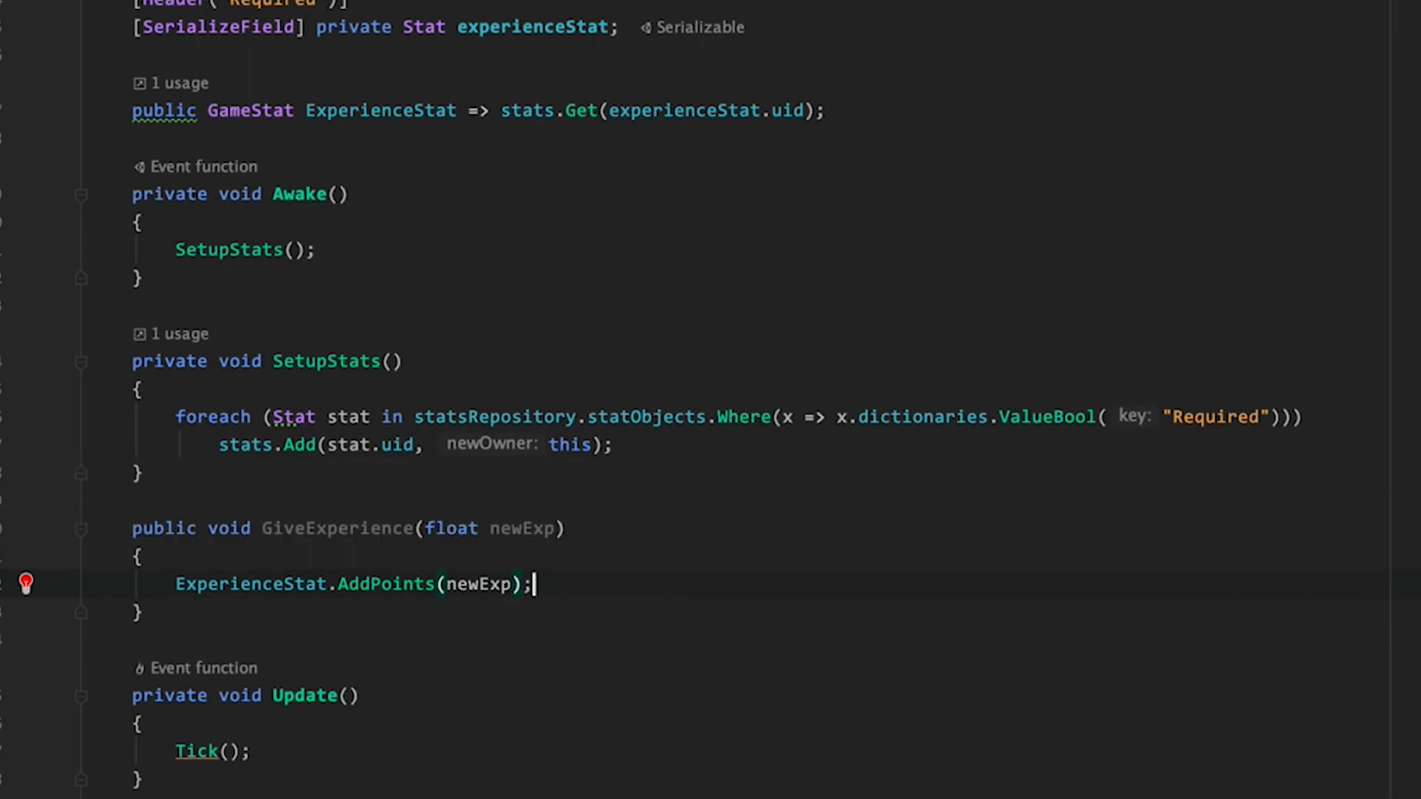
- Rewrite GiveExperience as the expression-bodied method => ExperienceStat.AddPoints(newExp); and move it further up in the DemoPlayer class
key(Up)
key(Up)
key(End)
text(=>)
text(ExperienceStat.AddPoints(newExp);)
key(shift+Down)
key(shift+Down)
key(shift+Down)
key(BackSpace)
key(alt+shift+Up)
key(alt+shift+Up)
key(alt+shift+Up)
key(alt+shift+Up)
key(alt+shift+Up)
key(alt+shift+Up)
key(alt+shift+Up)
key(alt+shift+Up)
key(alt+shift+Up)
key(alt+shift+Up)
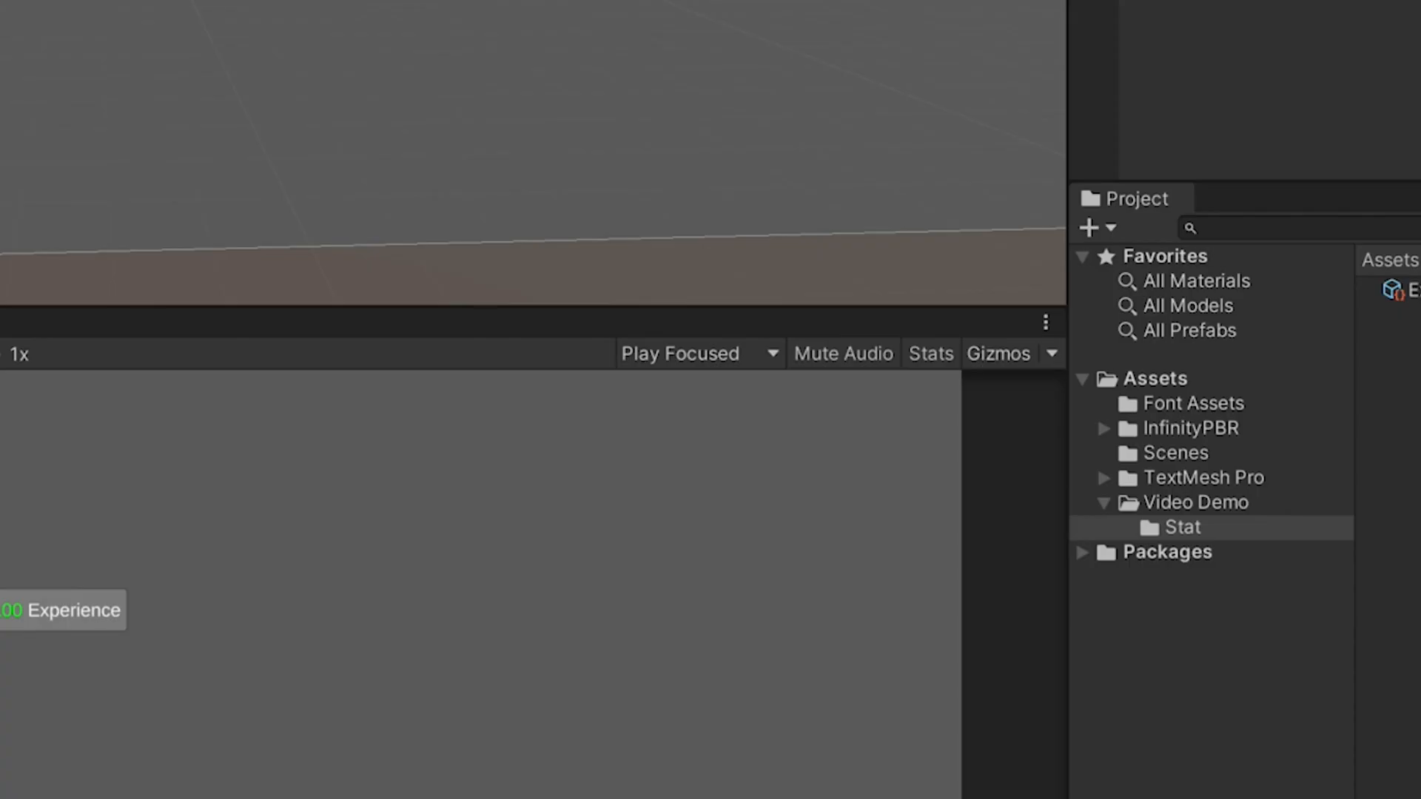
- Switch to Unity, assign the Experience stat asset to the Demo Player's Experience Stat field, and focus the Scene view on the Experience text object
drag(1412, 290, 1270, 180)
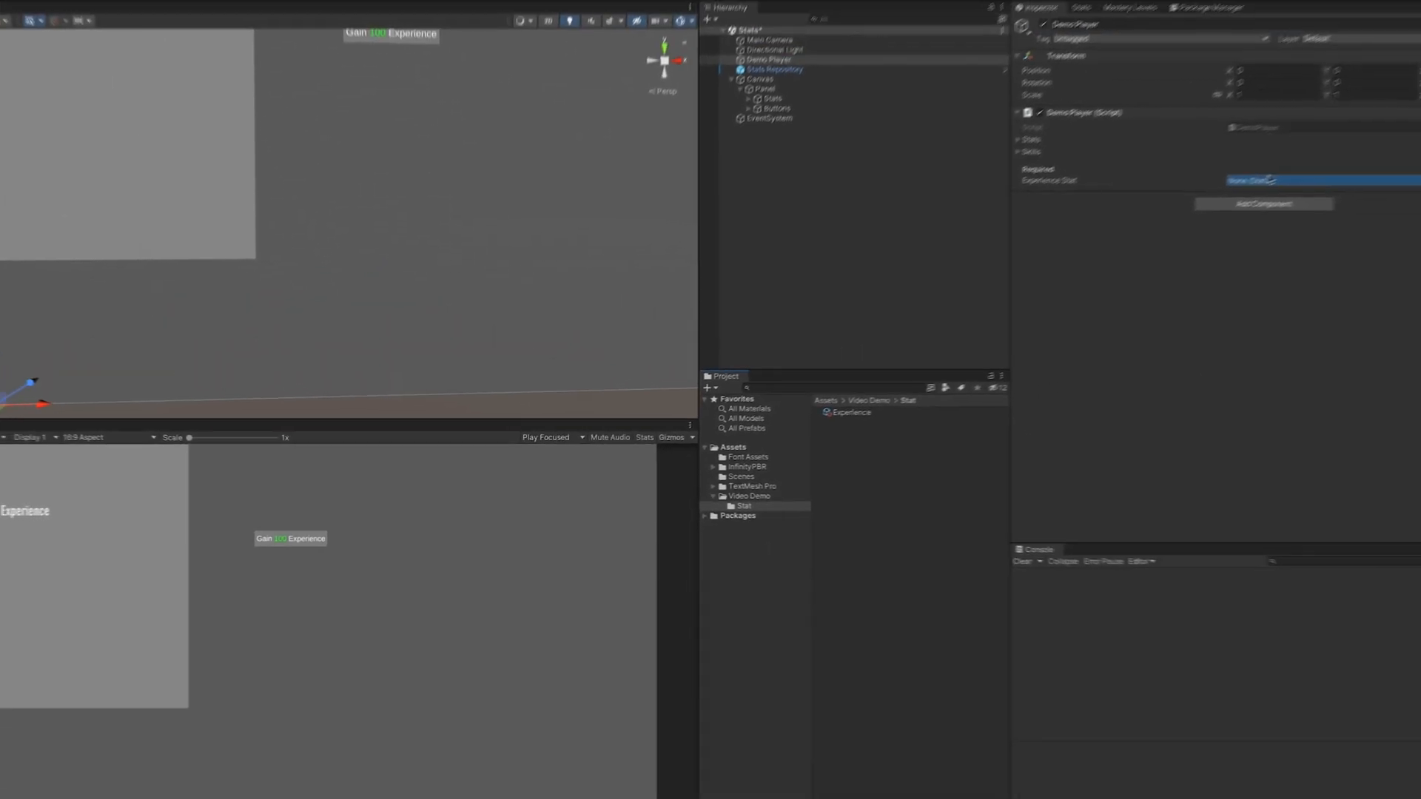
double_click(1270, 180)
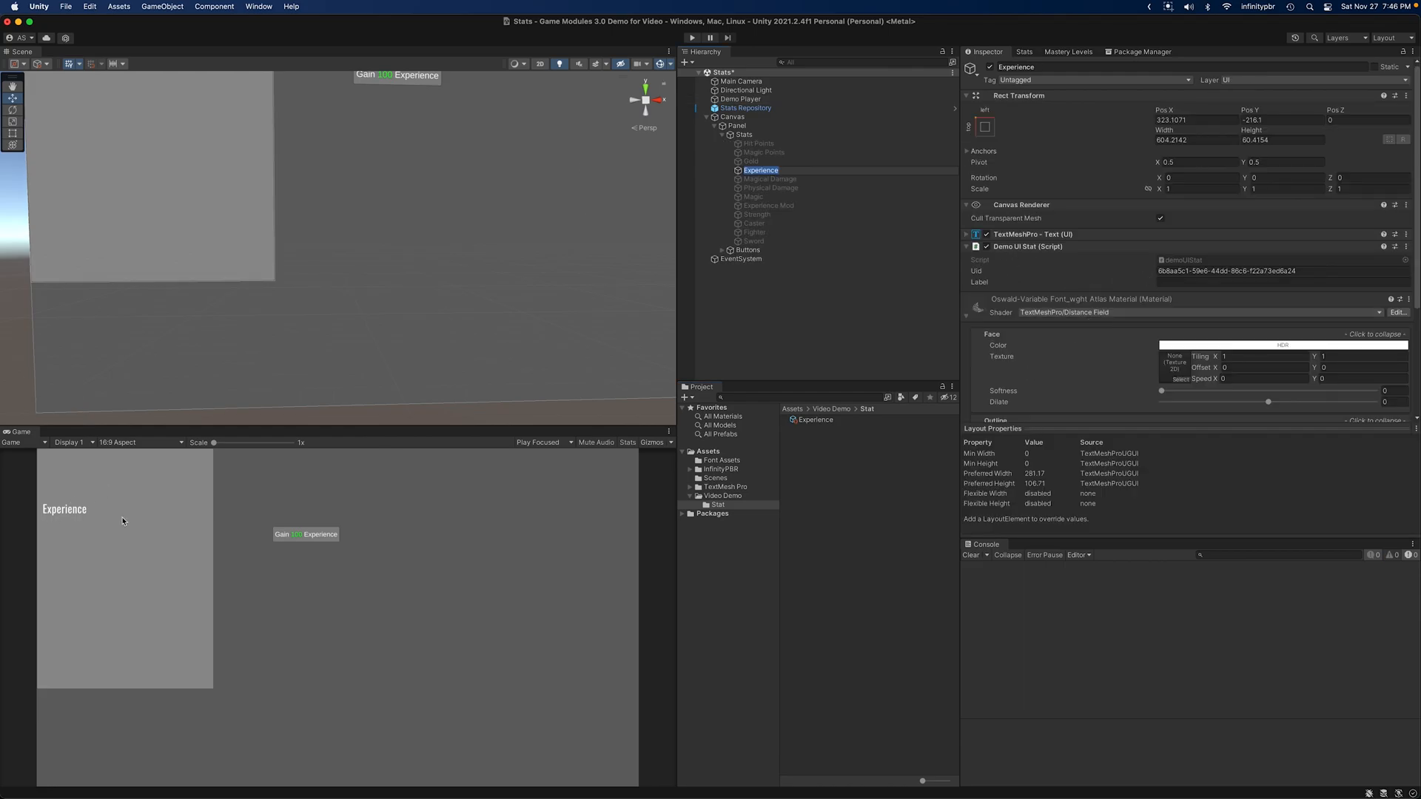
middle_drag(230, 158, 244, 281)
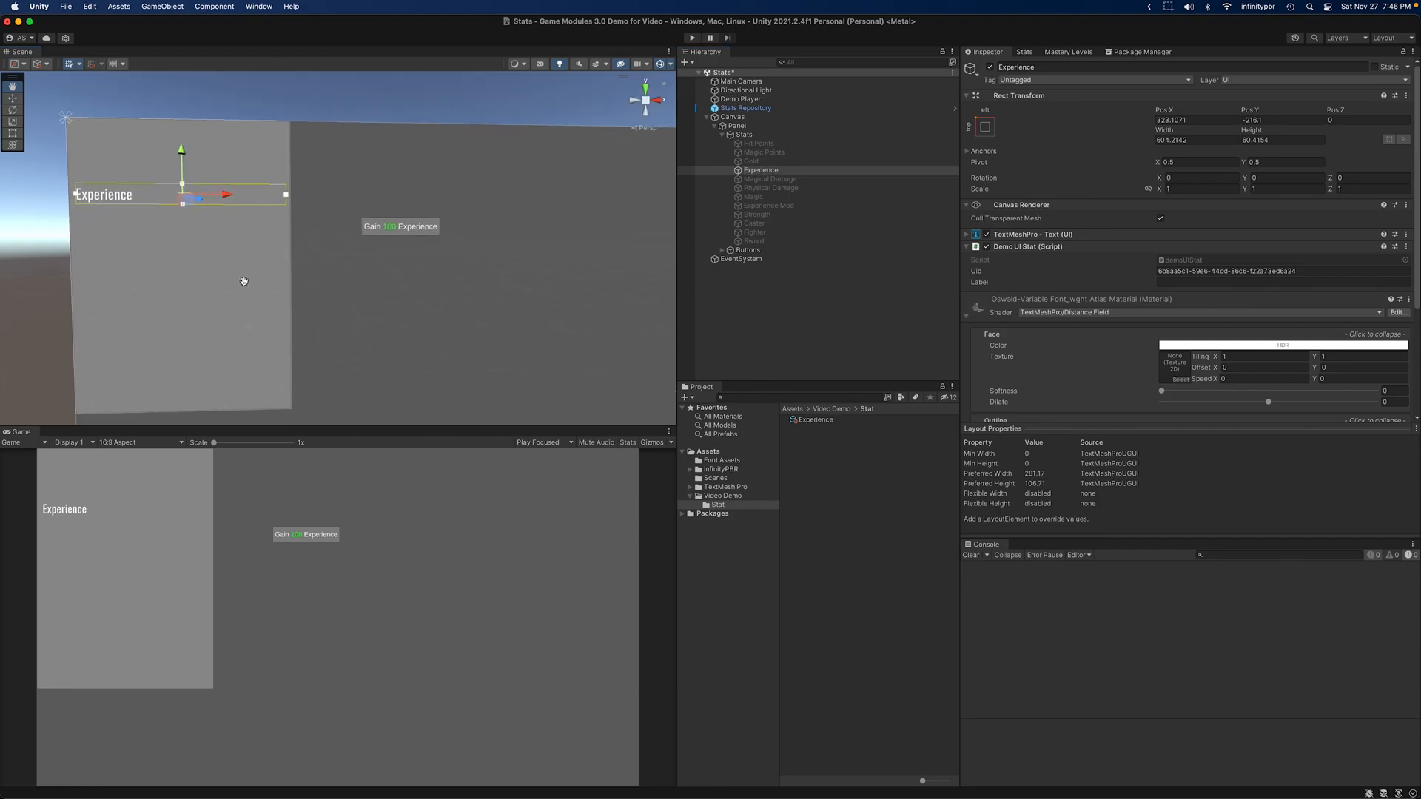
- Copy the Uid of the Experience stat asset into the Uid of the Experience text object's Demo UI Stat component
click(805, 420)
click(992, 109)
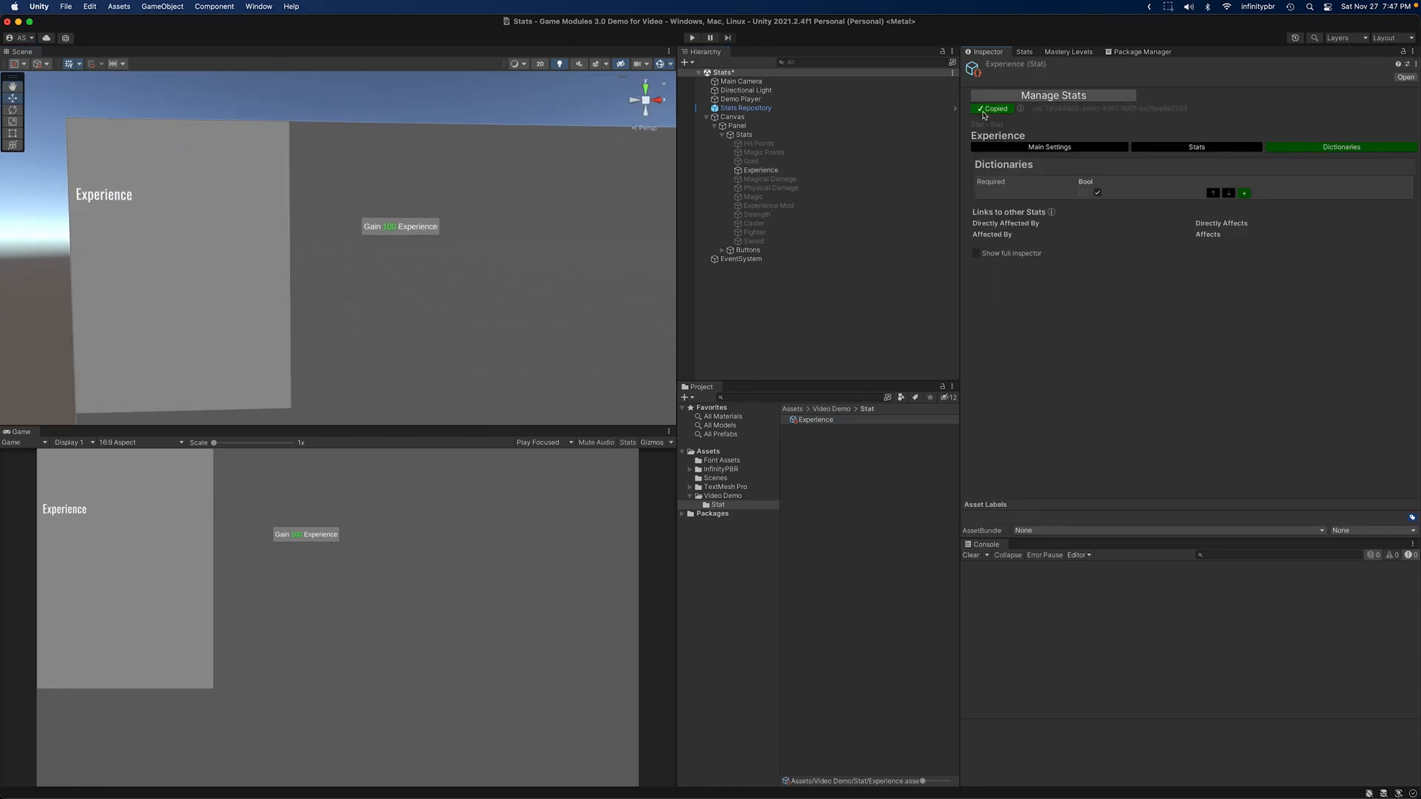
click(761, 170)
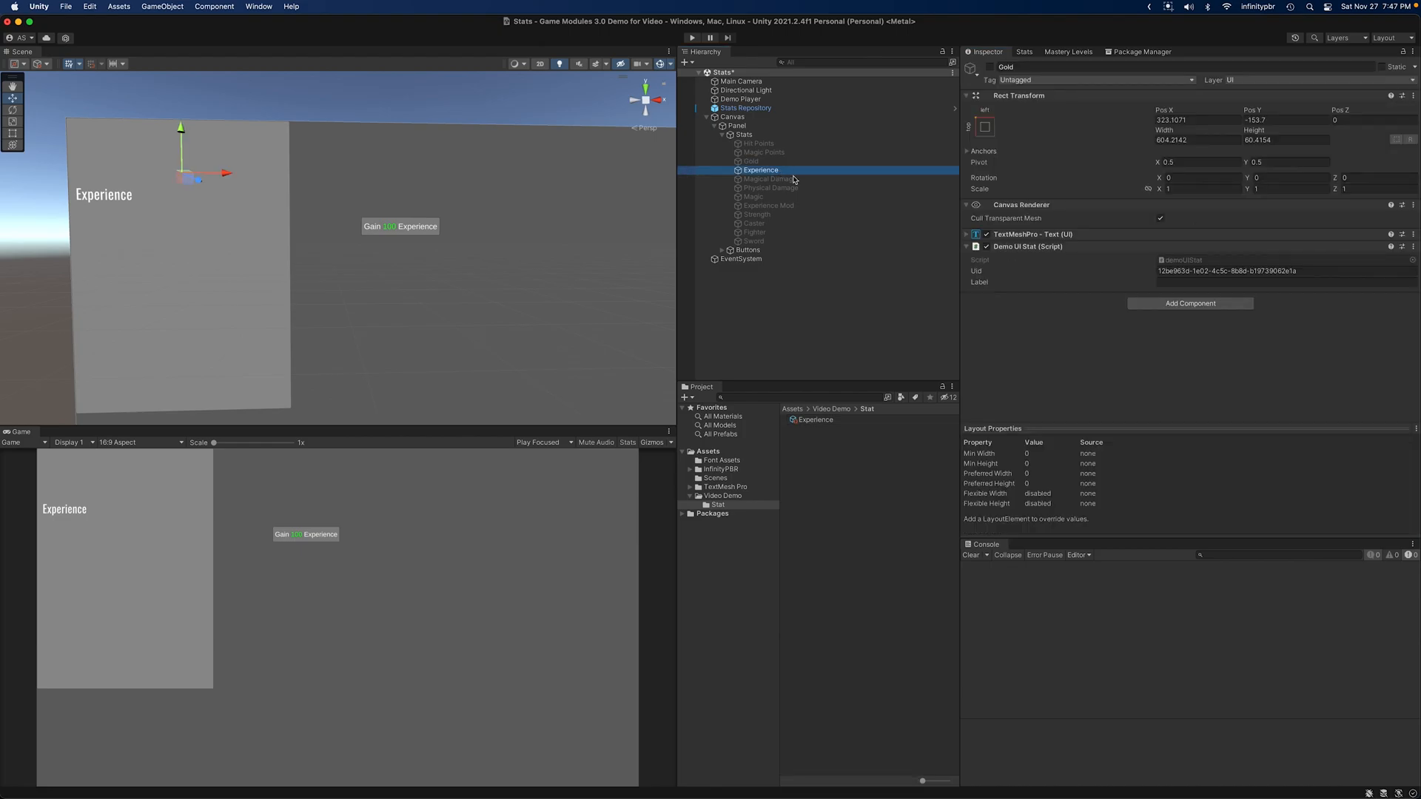
click(1187, 271)
key(super+v)
- Open the demoUIStat script in Rider and uncomment the uiText.text assignment in Update()
double_click(1177, 260)
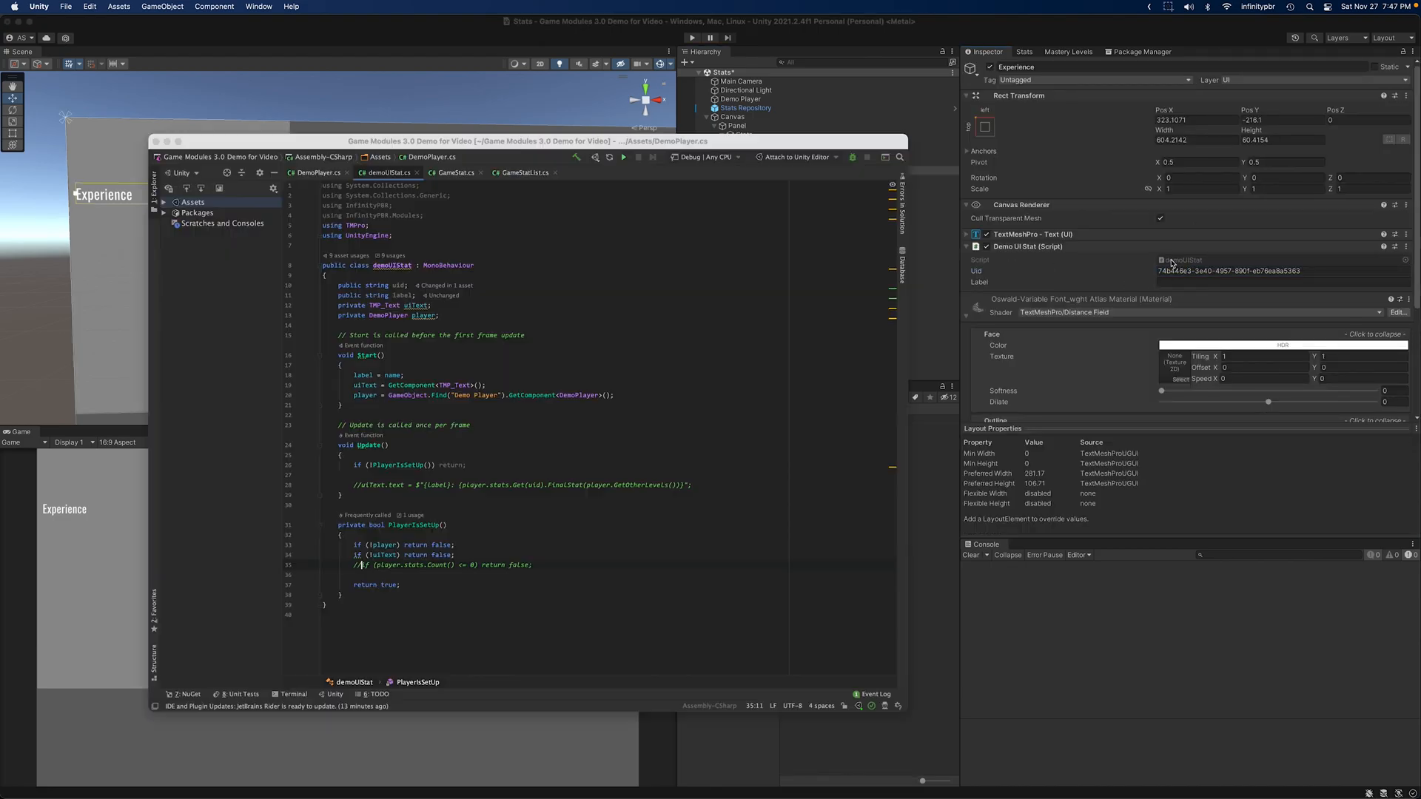
click(471, 486)
key(super+slash)
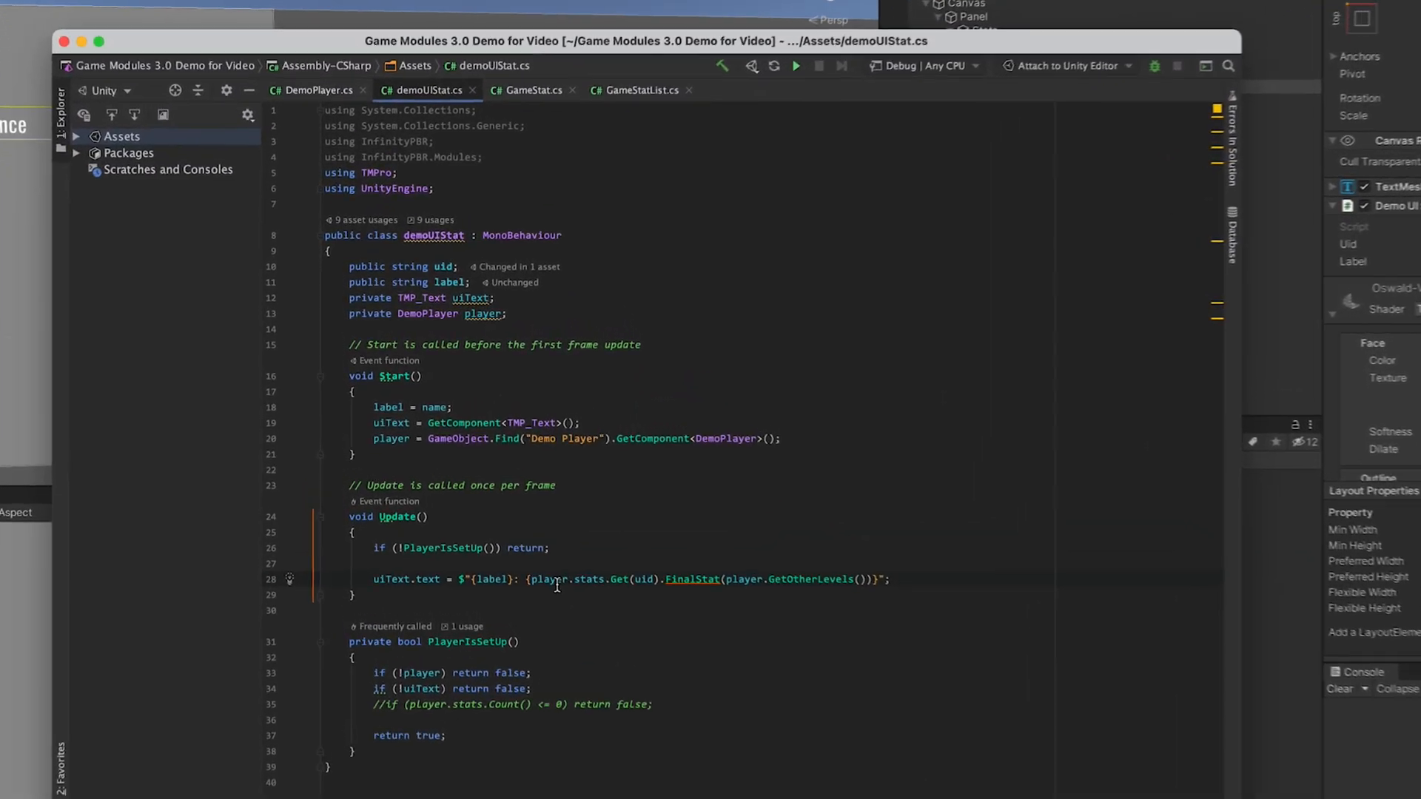
drag(608, 579, 660, 579)
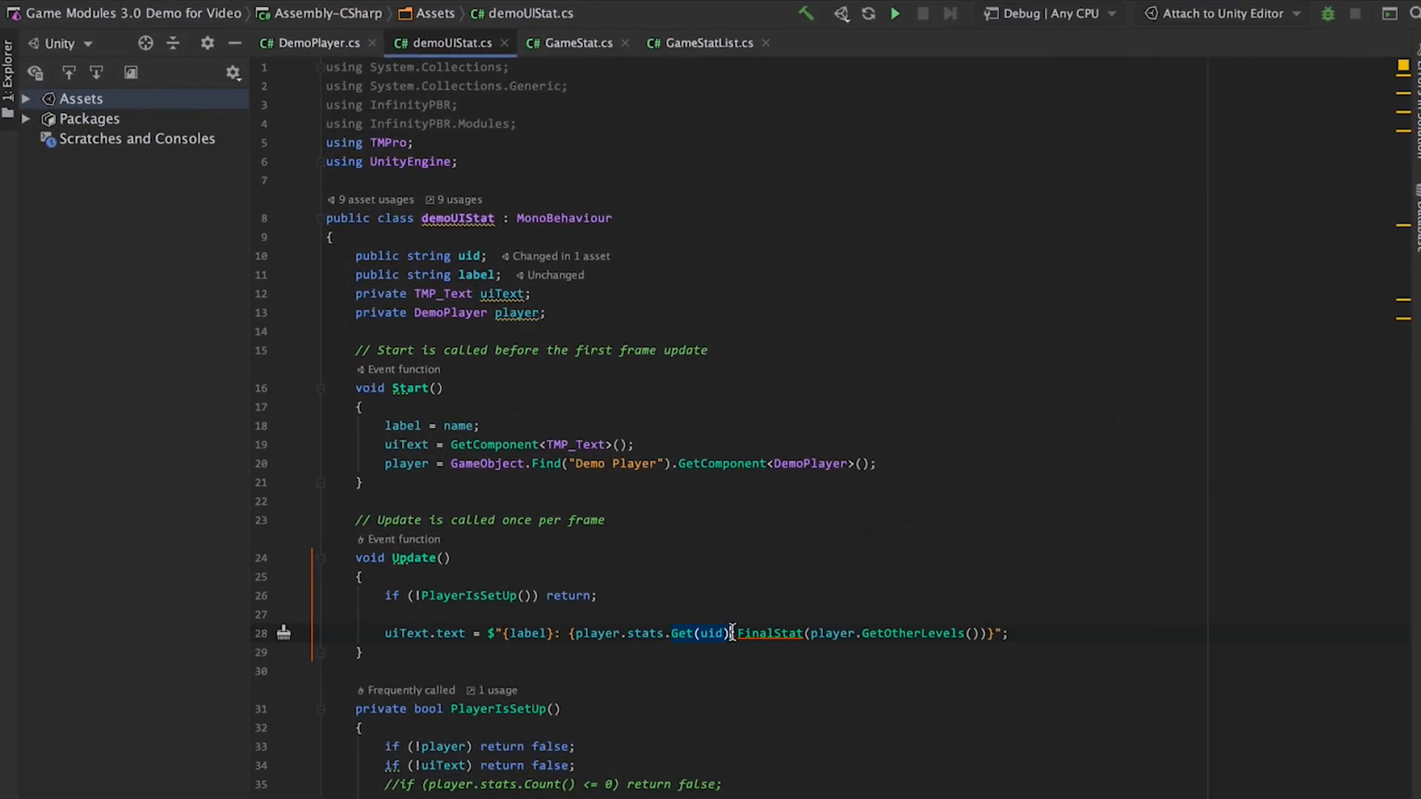
drag(740, 630, 1027, 630)
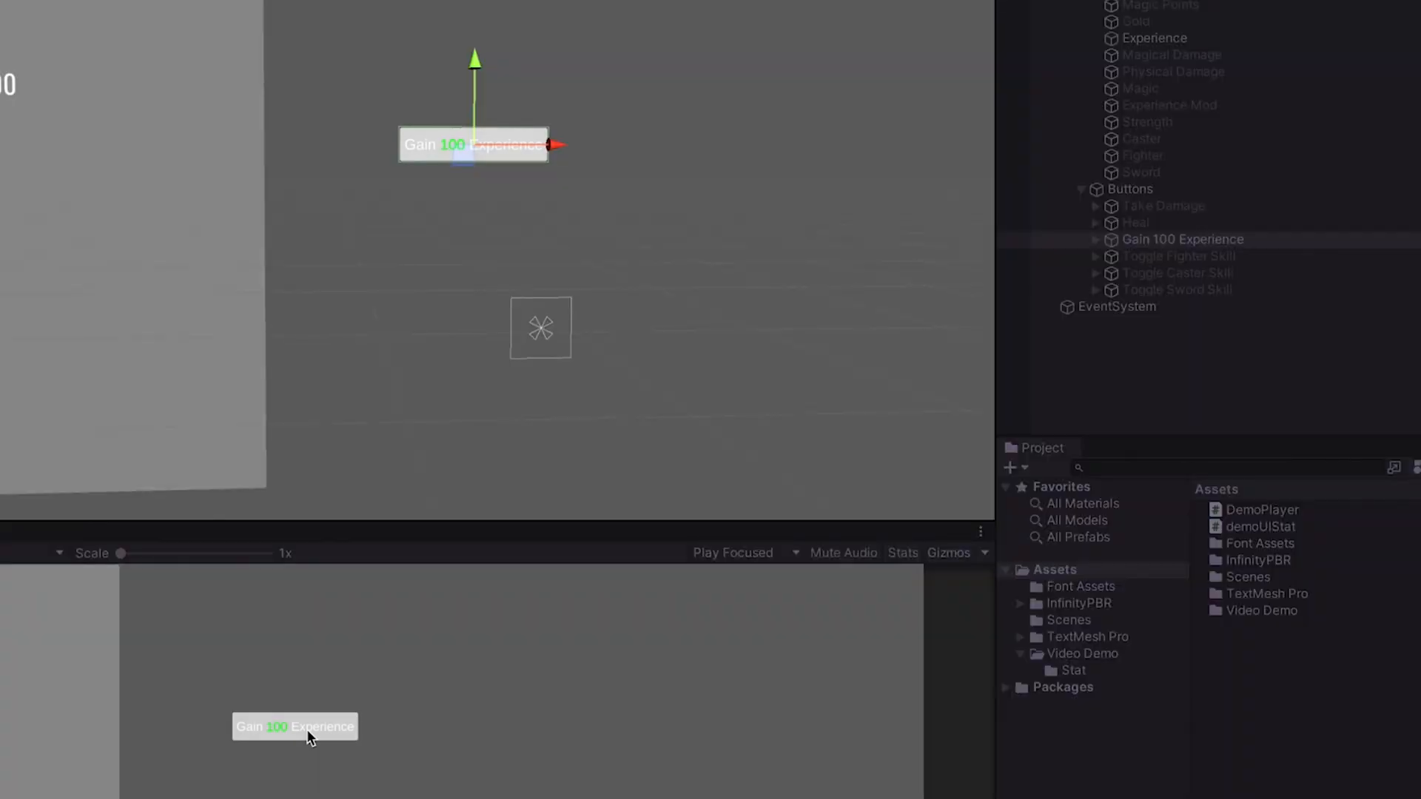
- In Unity's running game, trigger Gain 100 Experience repeatedly to test the Experience display, and stop play mode
click(306, 730)
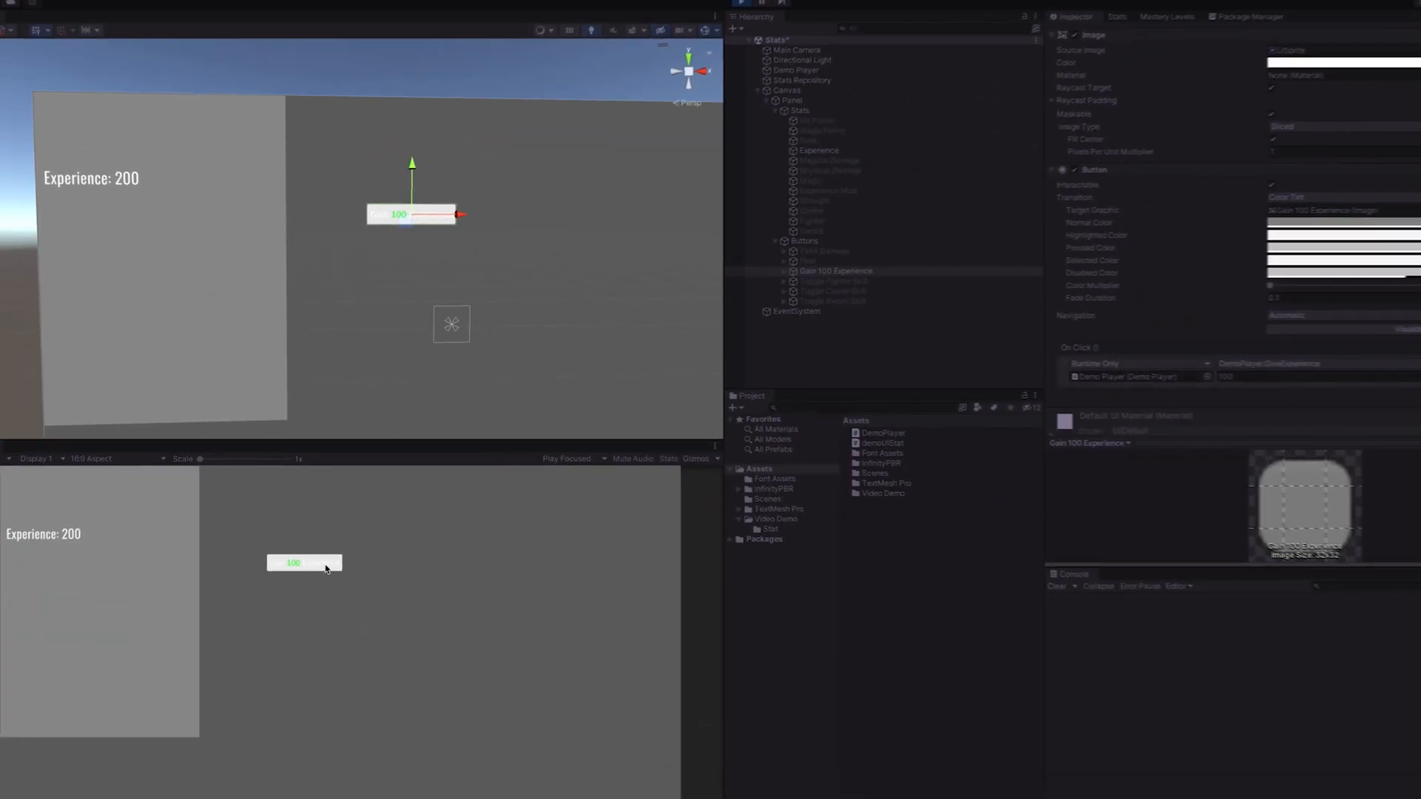
click(326, 568)
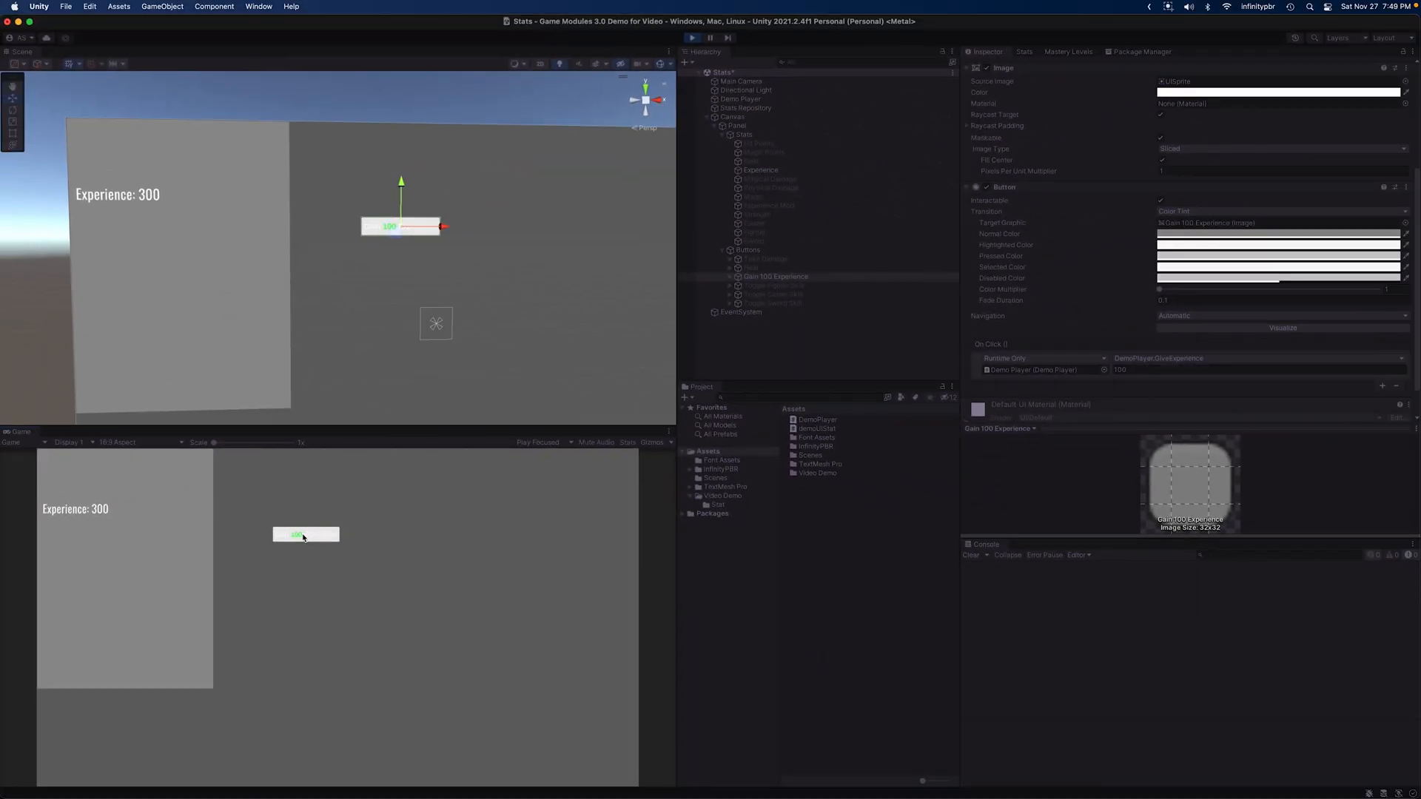
click(319, 536)
click(313, 538)
click(311, 540)
click(312, 541)
click(312, 541)
click(313, 541)
click(696, 37)
- Create a folder named Skills inside the Video Demo folder
click(736, 496)
right_click(823, 485)
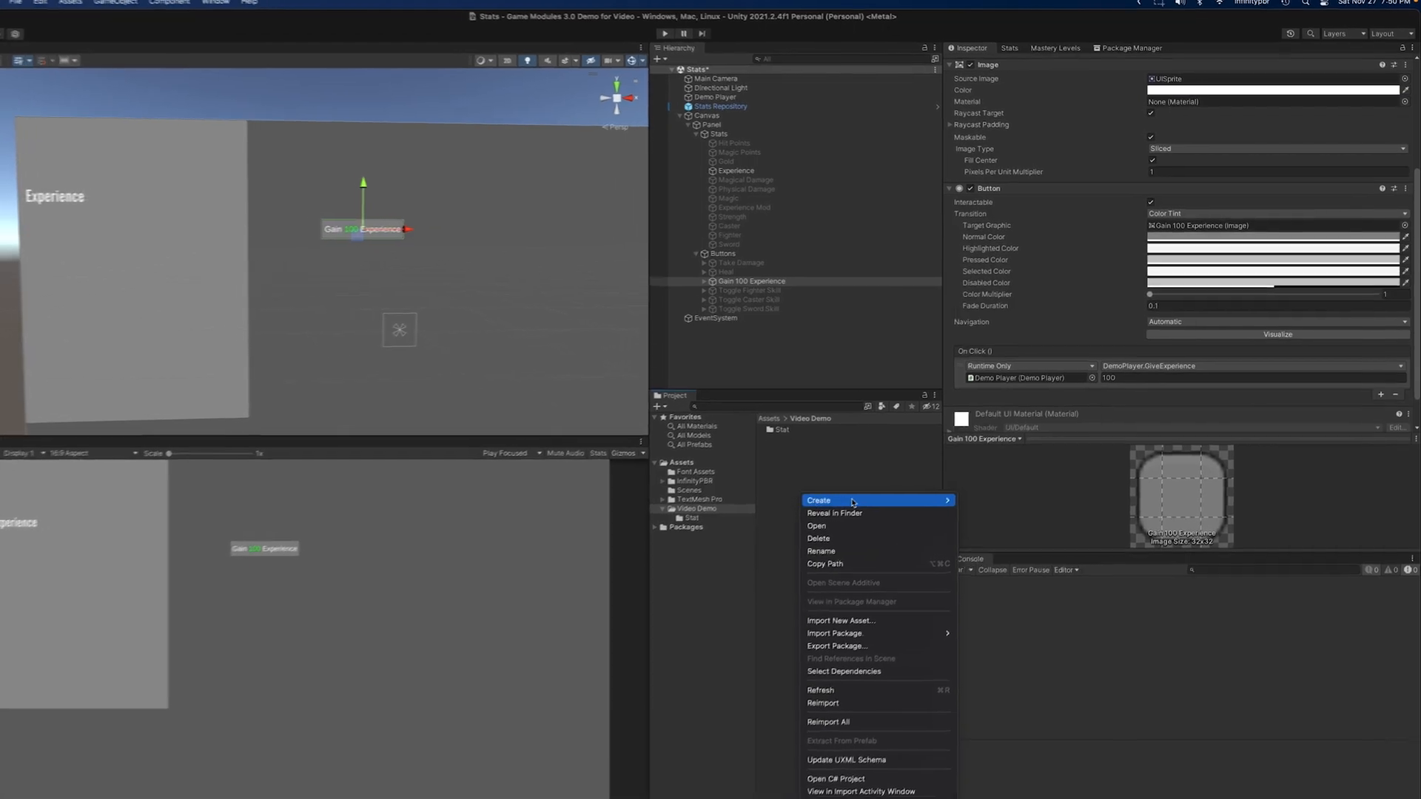
mouse_move(858, 487)
click(916, 260)
text(Skills)
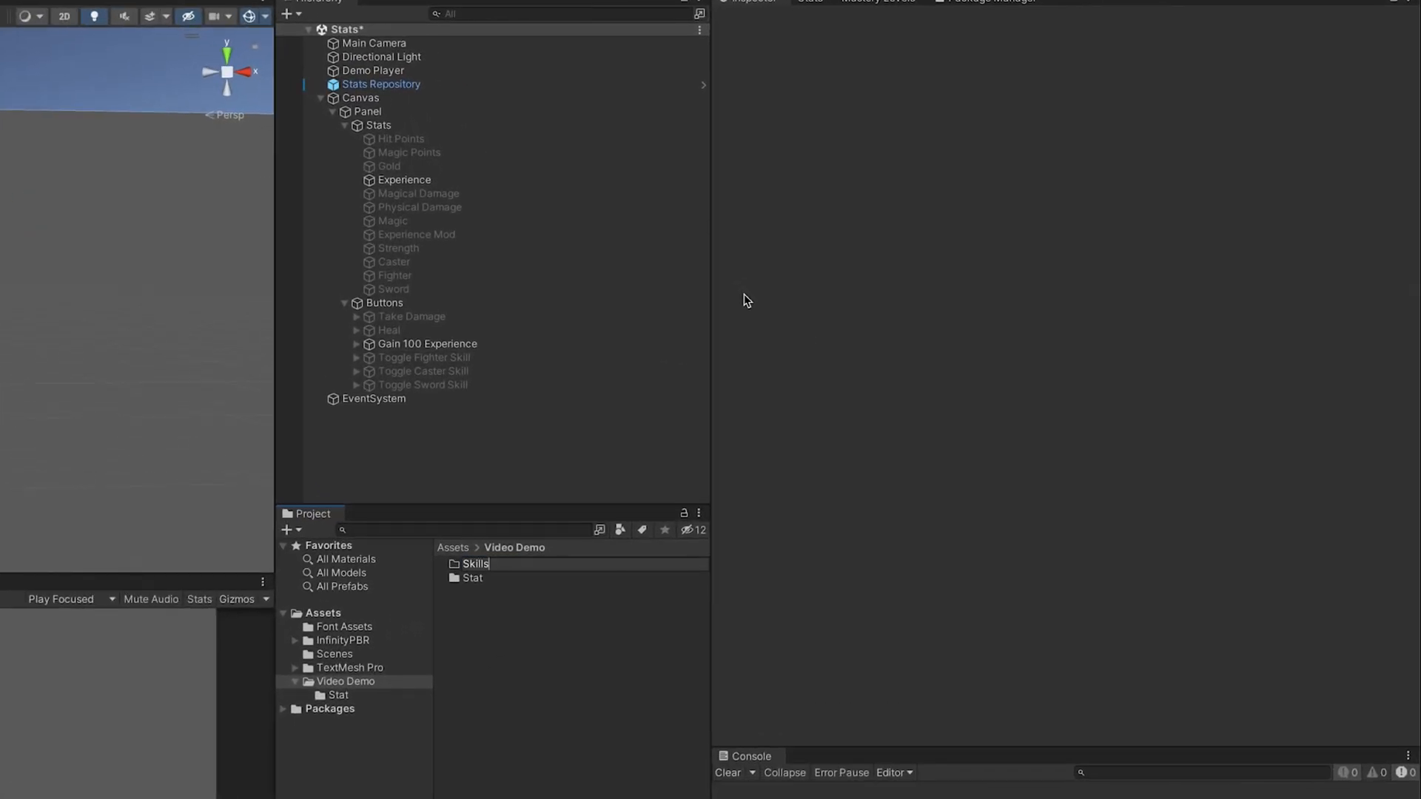
key(Return)
- Create a Game Modules Stat named Learning in the new skills folder and enable Can be Trained and Can be Modified
click(342, 694)
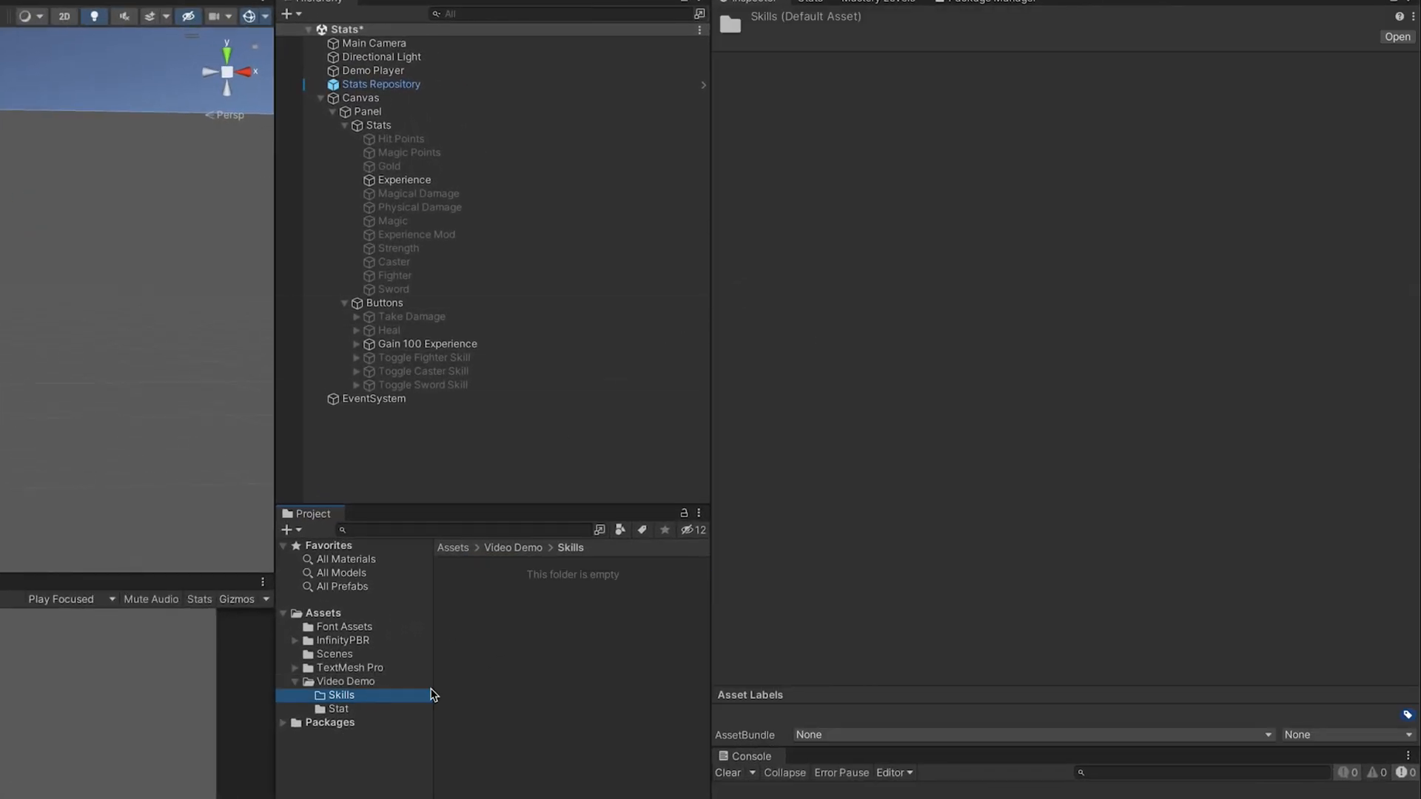
right_click(533, 660)
mouse_move(550, 668)
mouse_move(863, 264)
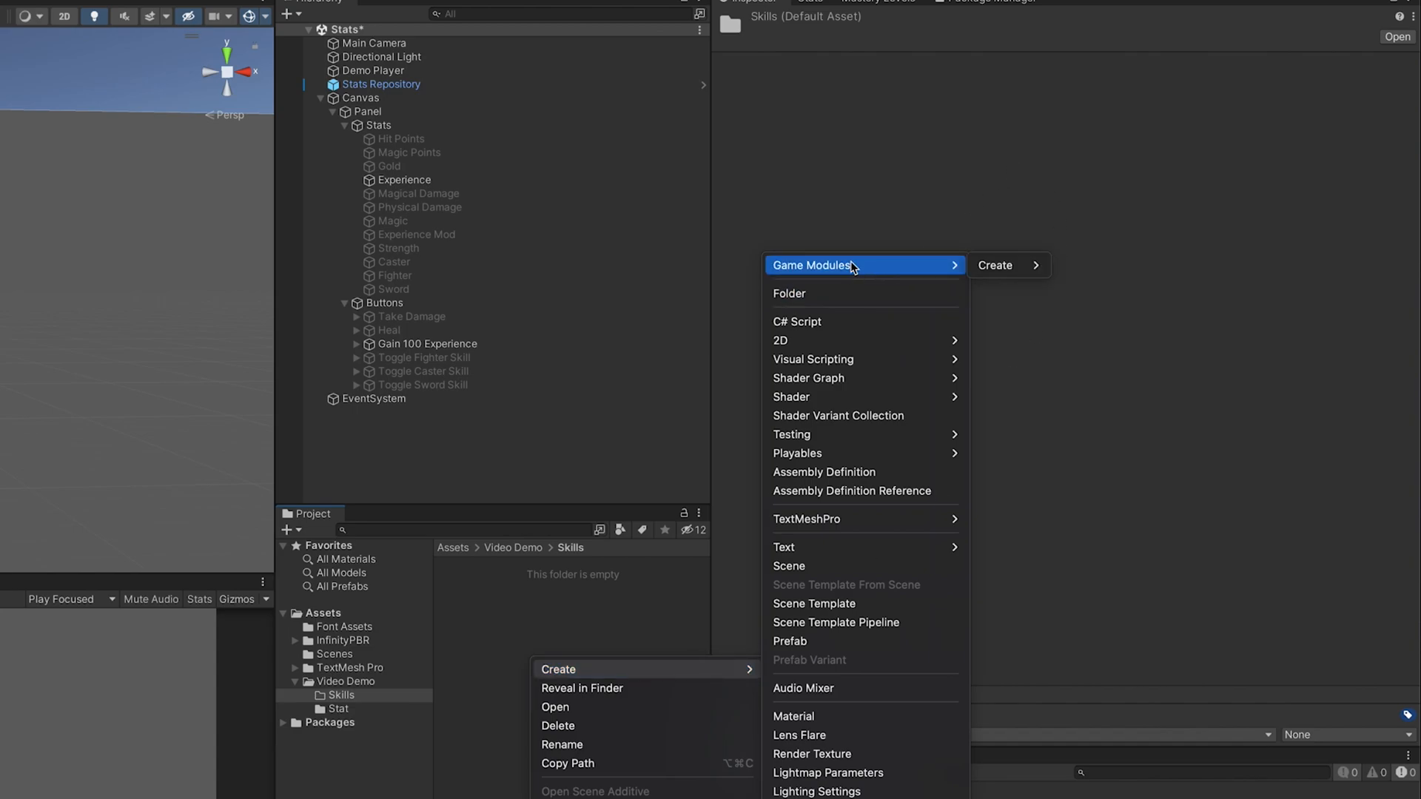
mouse_move(1040, 265)
click(1070, 415)
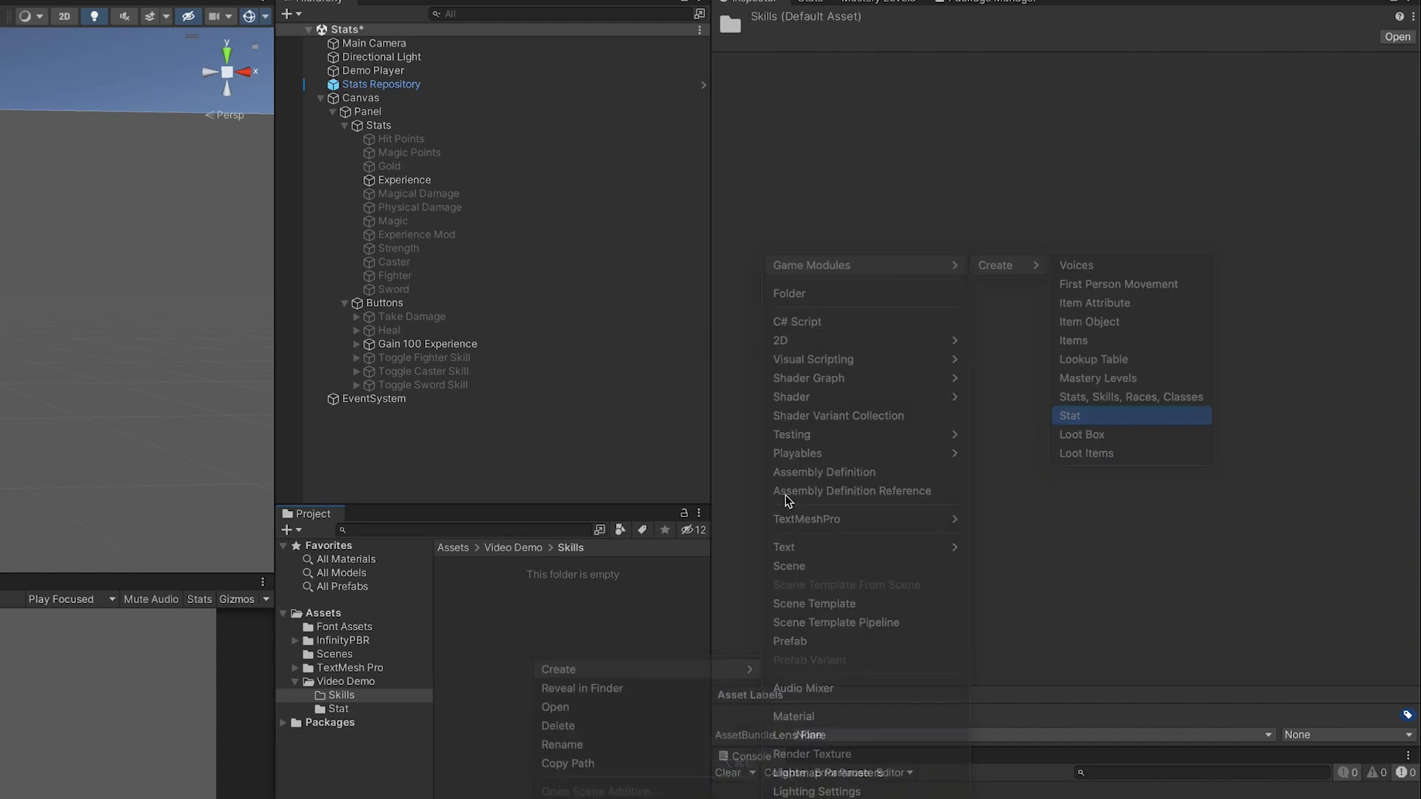
text(Learning)
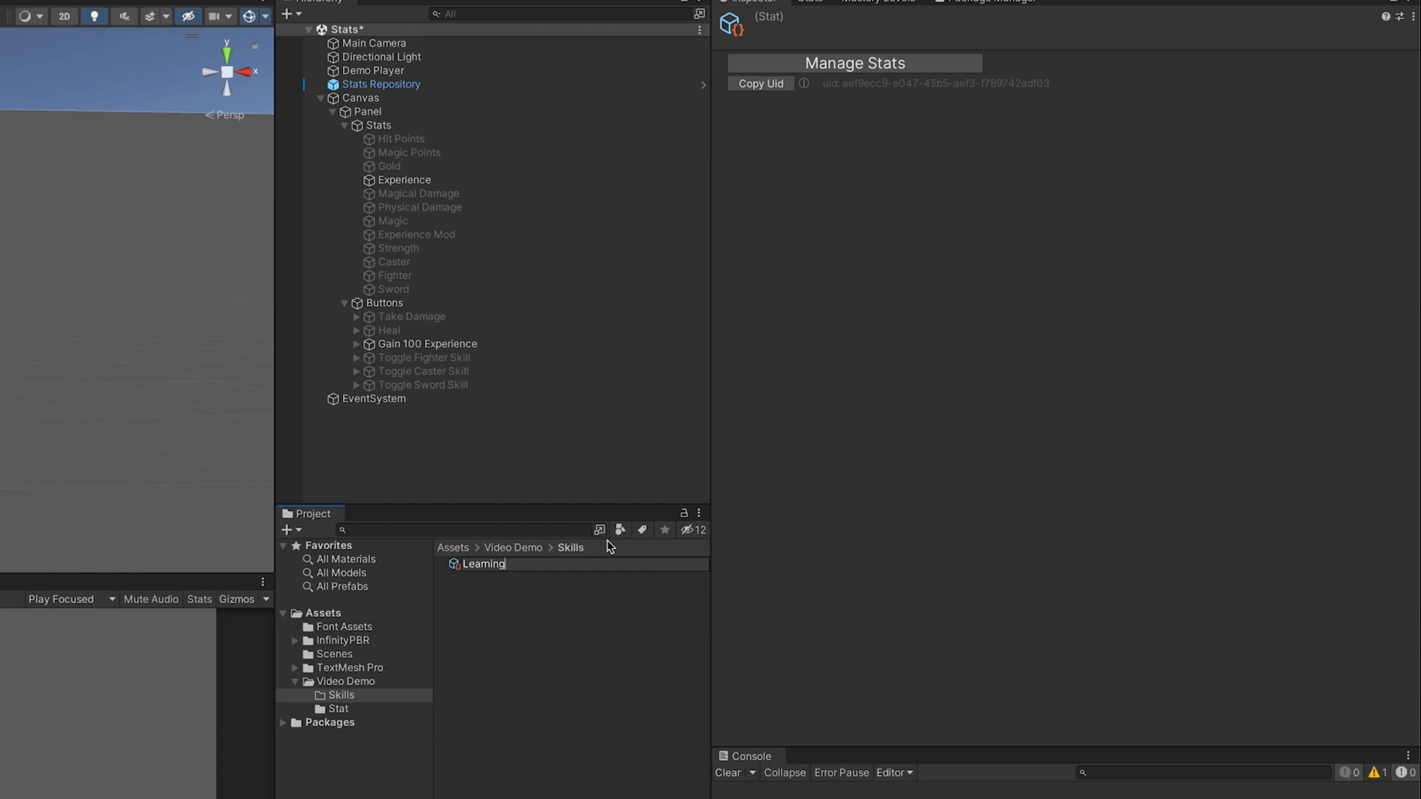
key(Return)
click(817, 207)
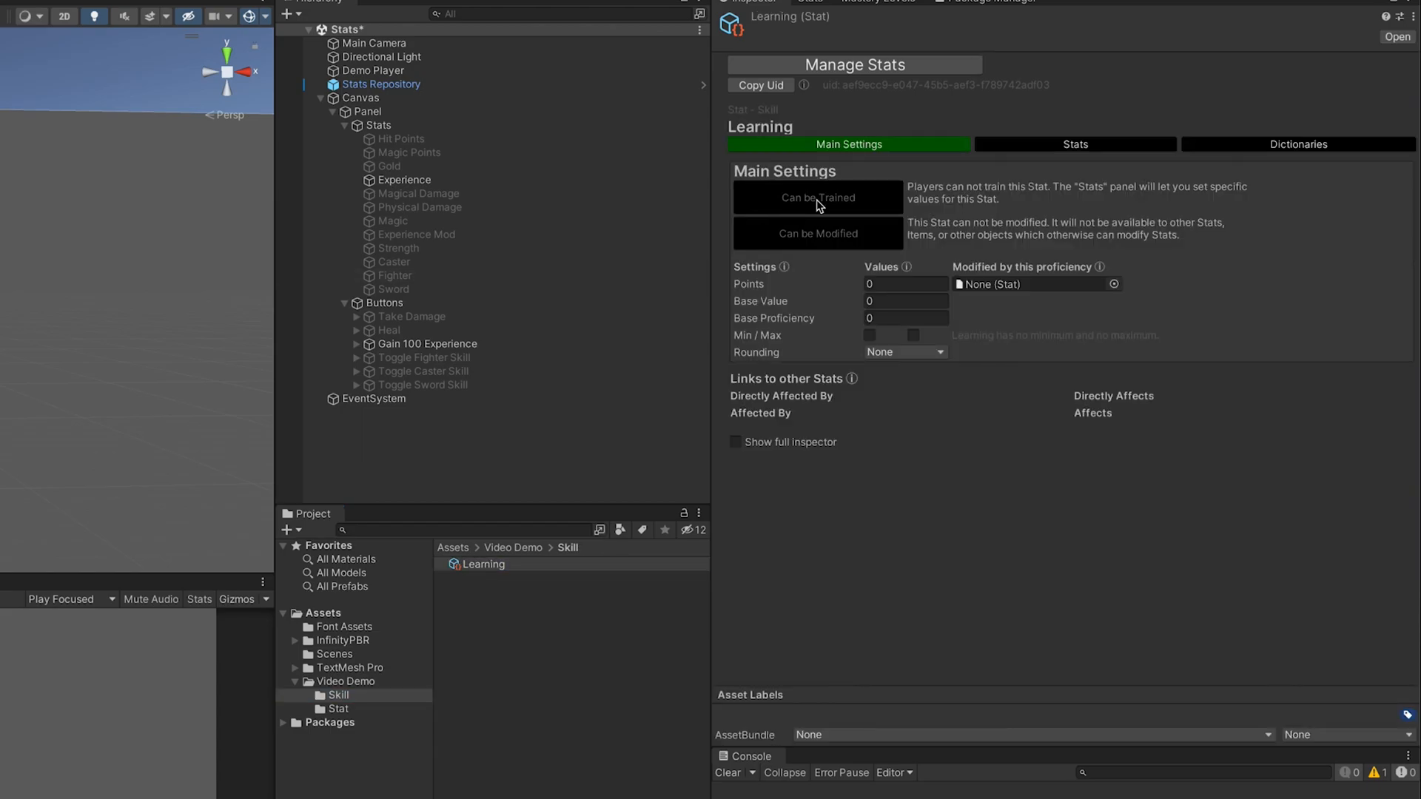
click(796, 240)
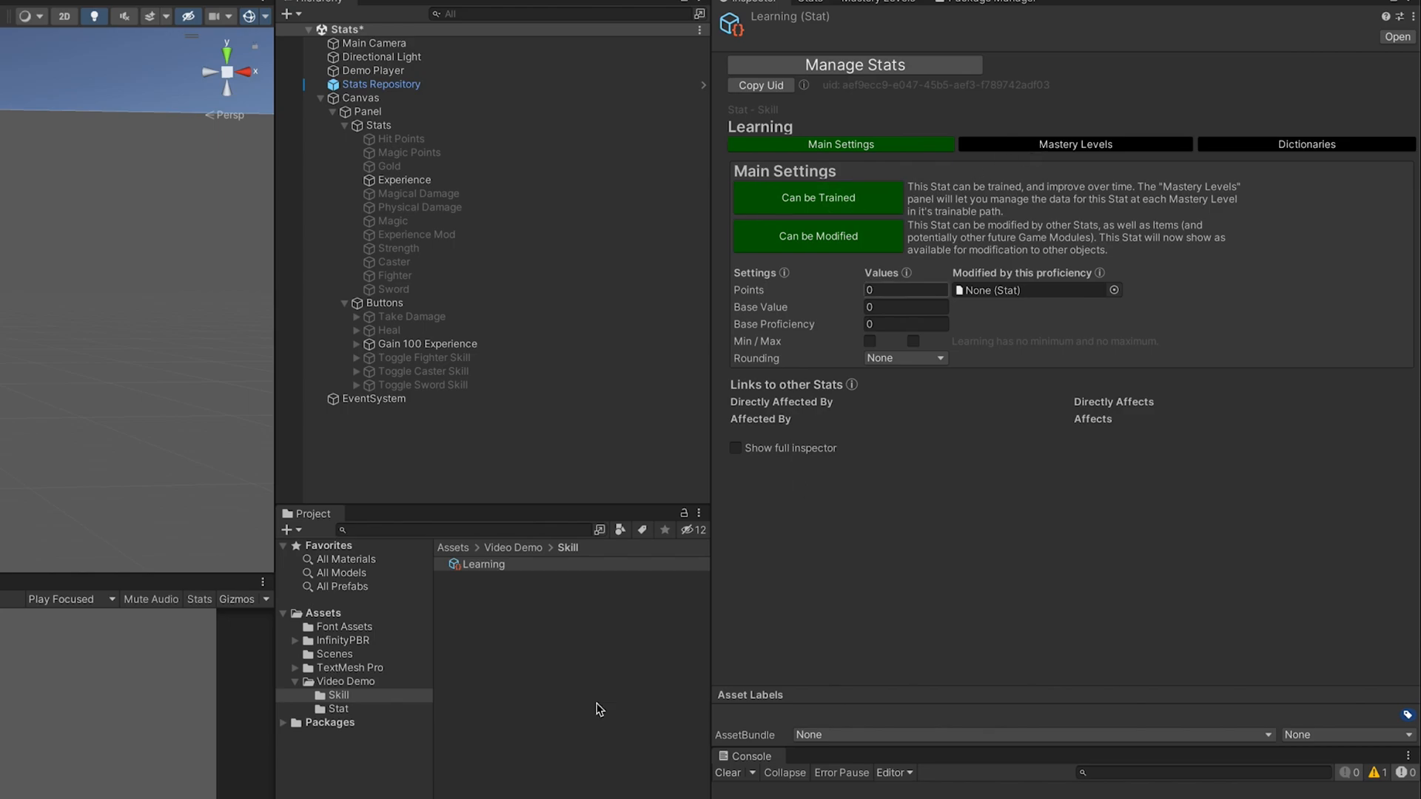
- Create a Game Modules Mastery Levels object named Main Mastery Levels in the Video Demo folder
click(323, 682)
right_click(325, 681)
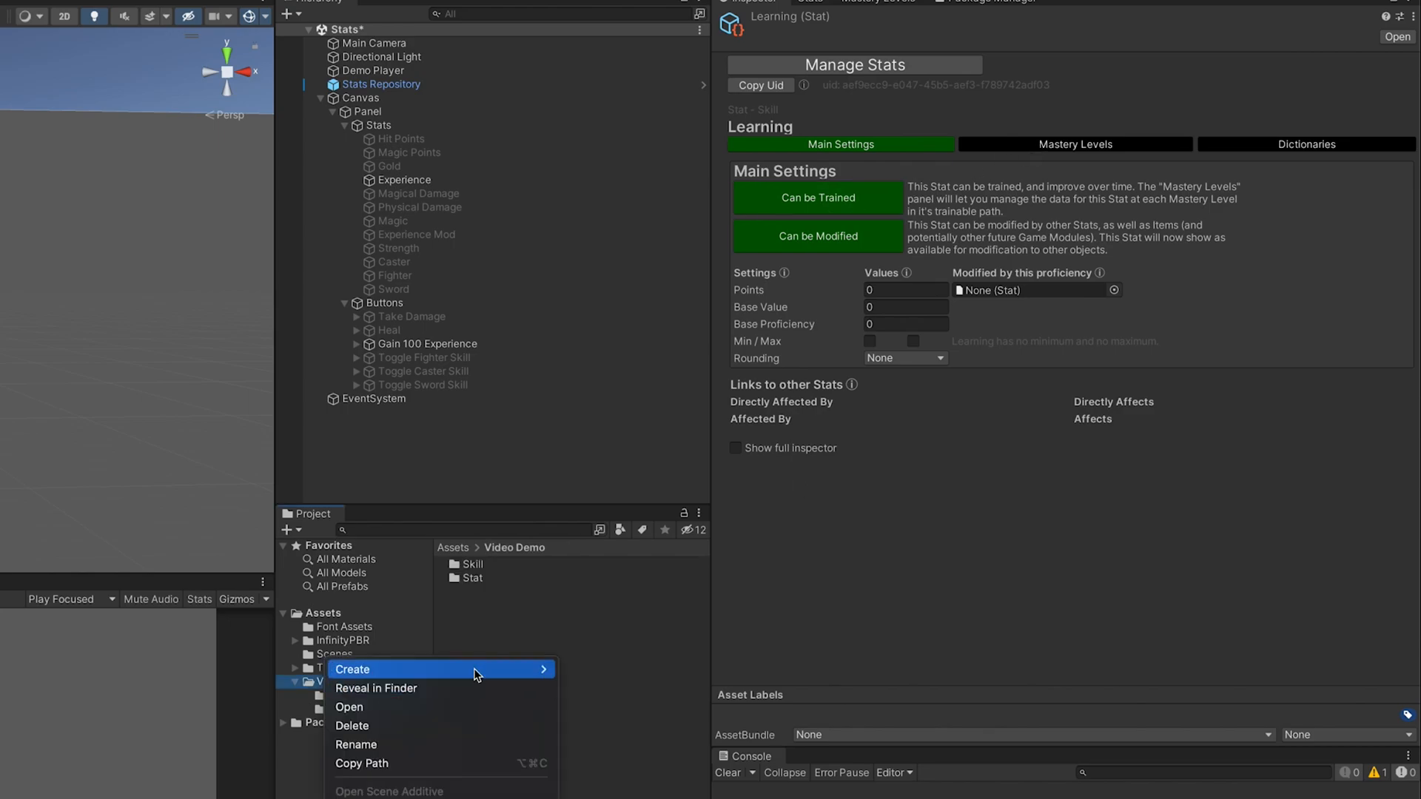
mouse_move(476, 669)
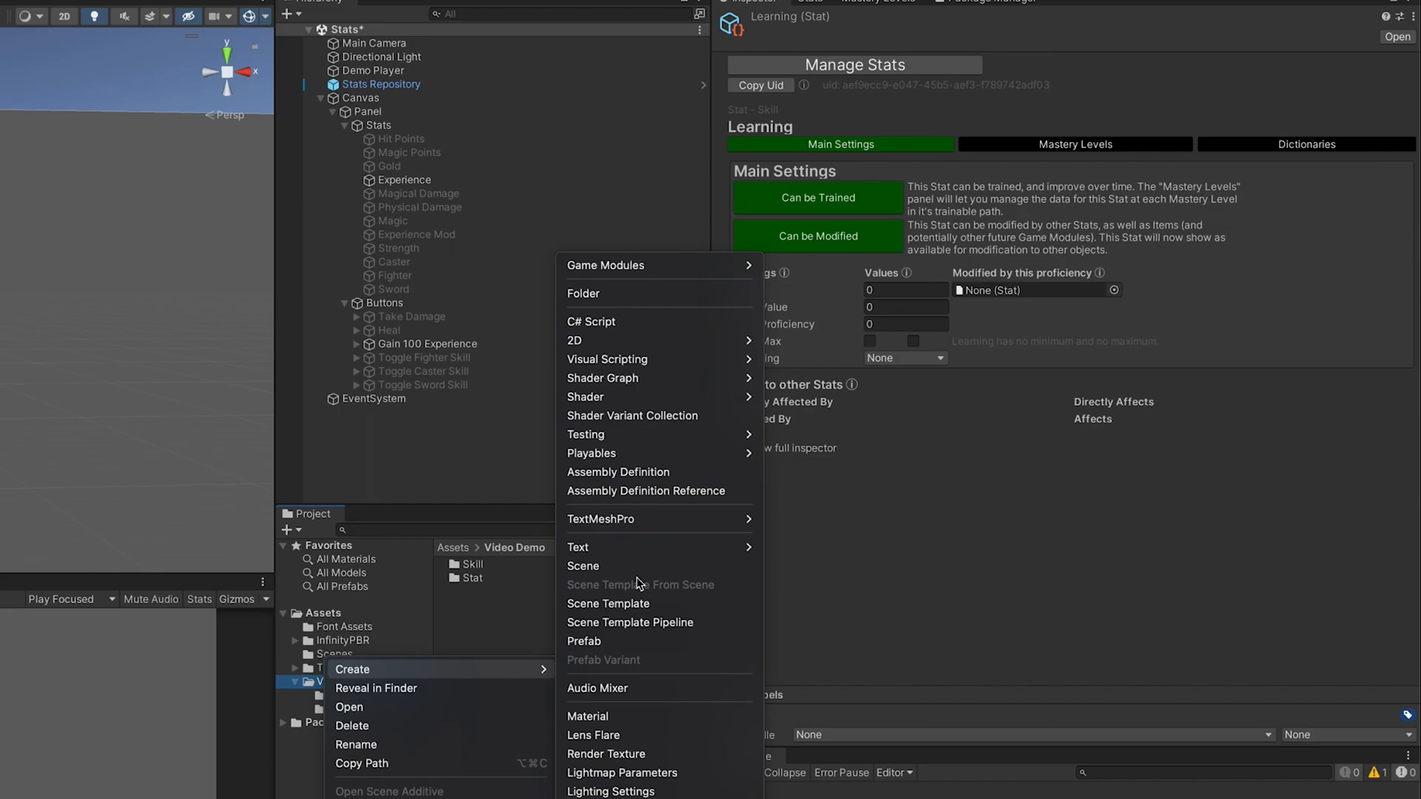
mouse_move(641, 267)
mouse_move(830, 272)
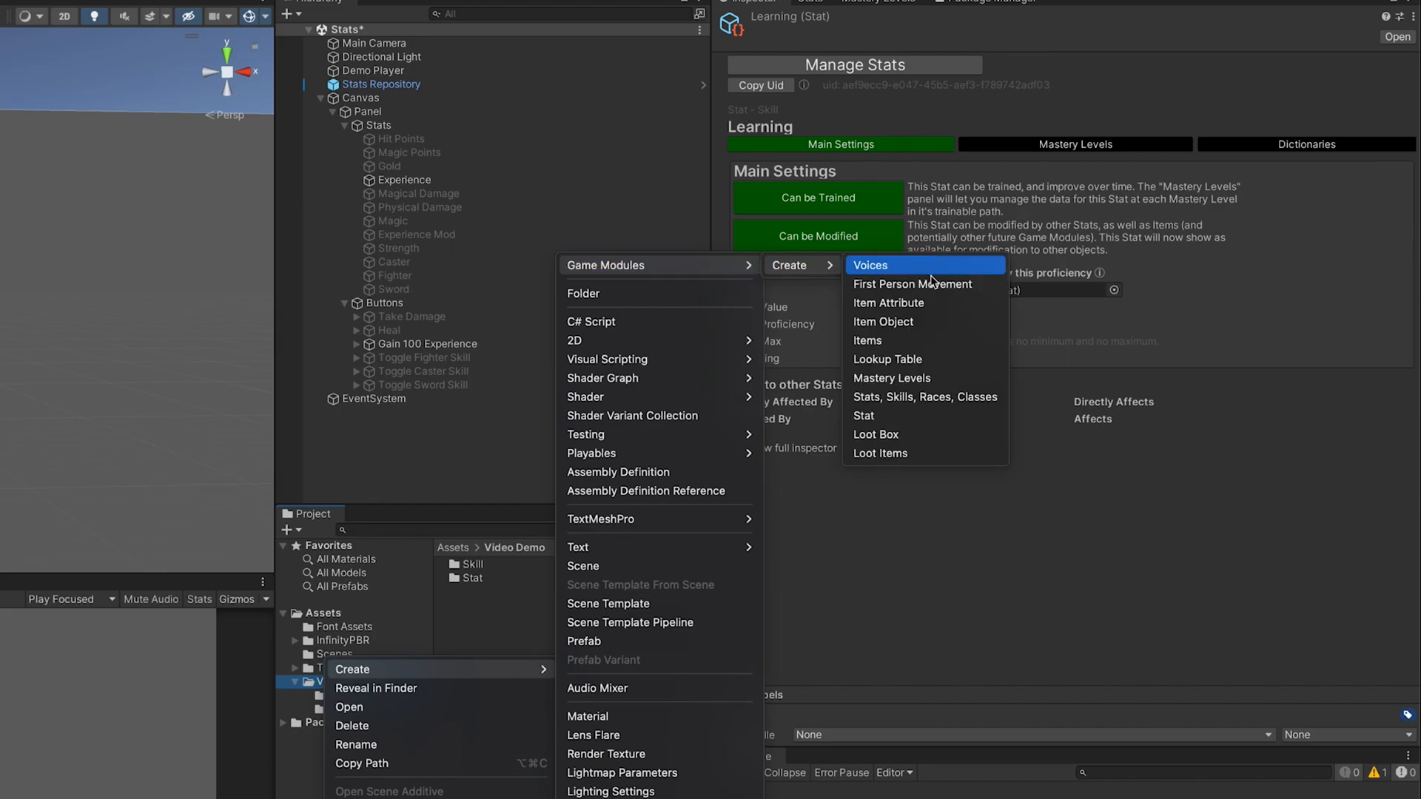
click(907, 378)
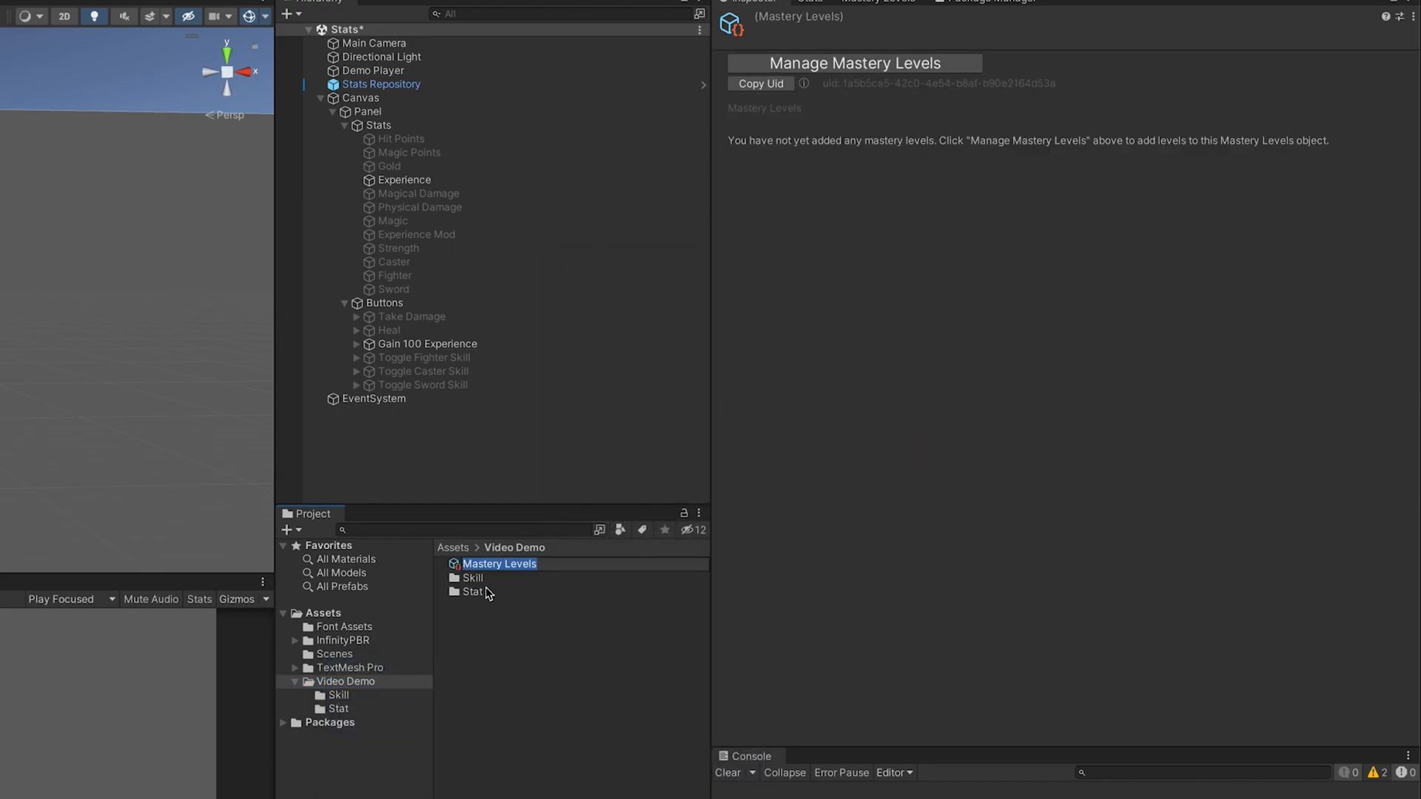
text(Main Mastery Levels)
key(Return)
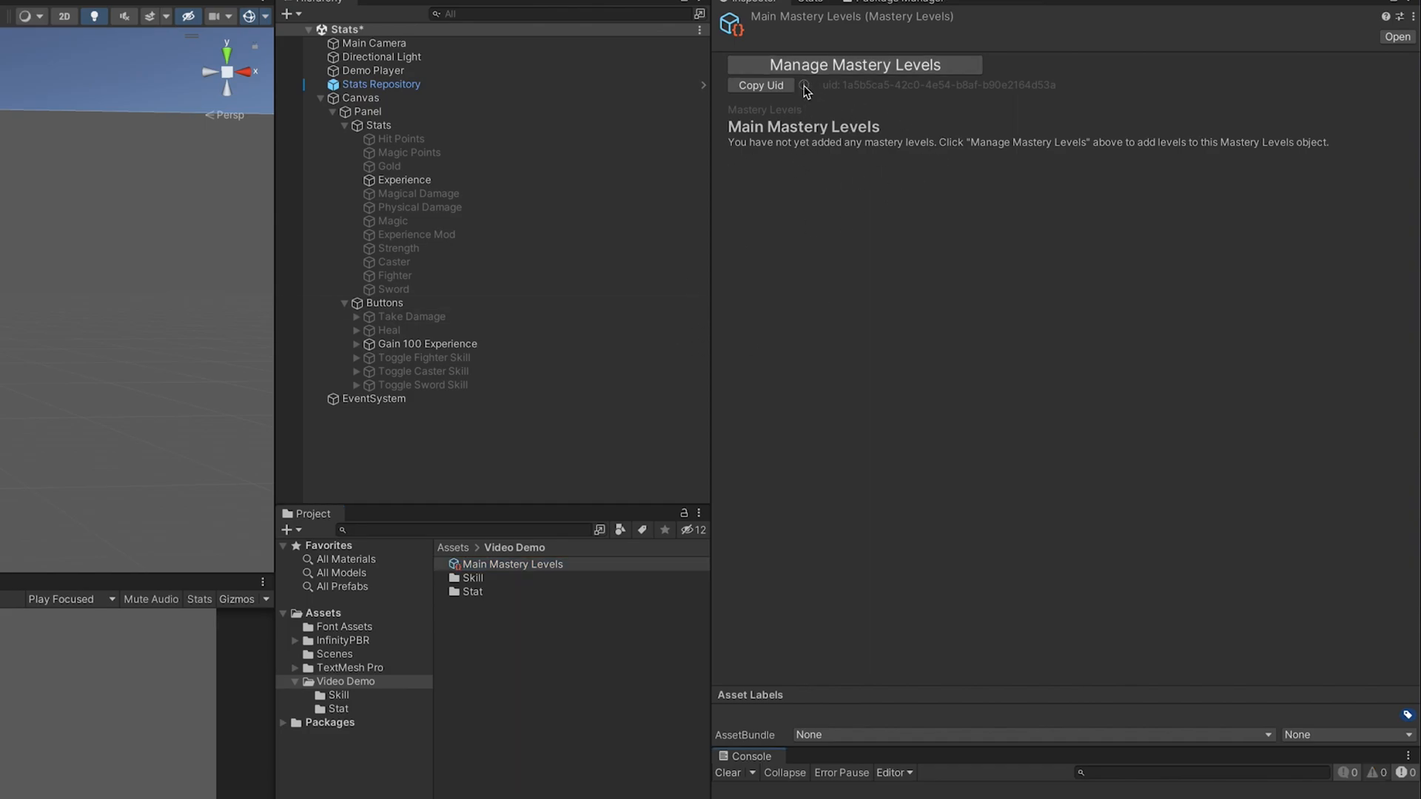
- Open the manager window for Main Mastery Levels, dock it alongside the Inspector, and check its type selection
click(847, 70)
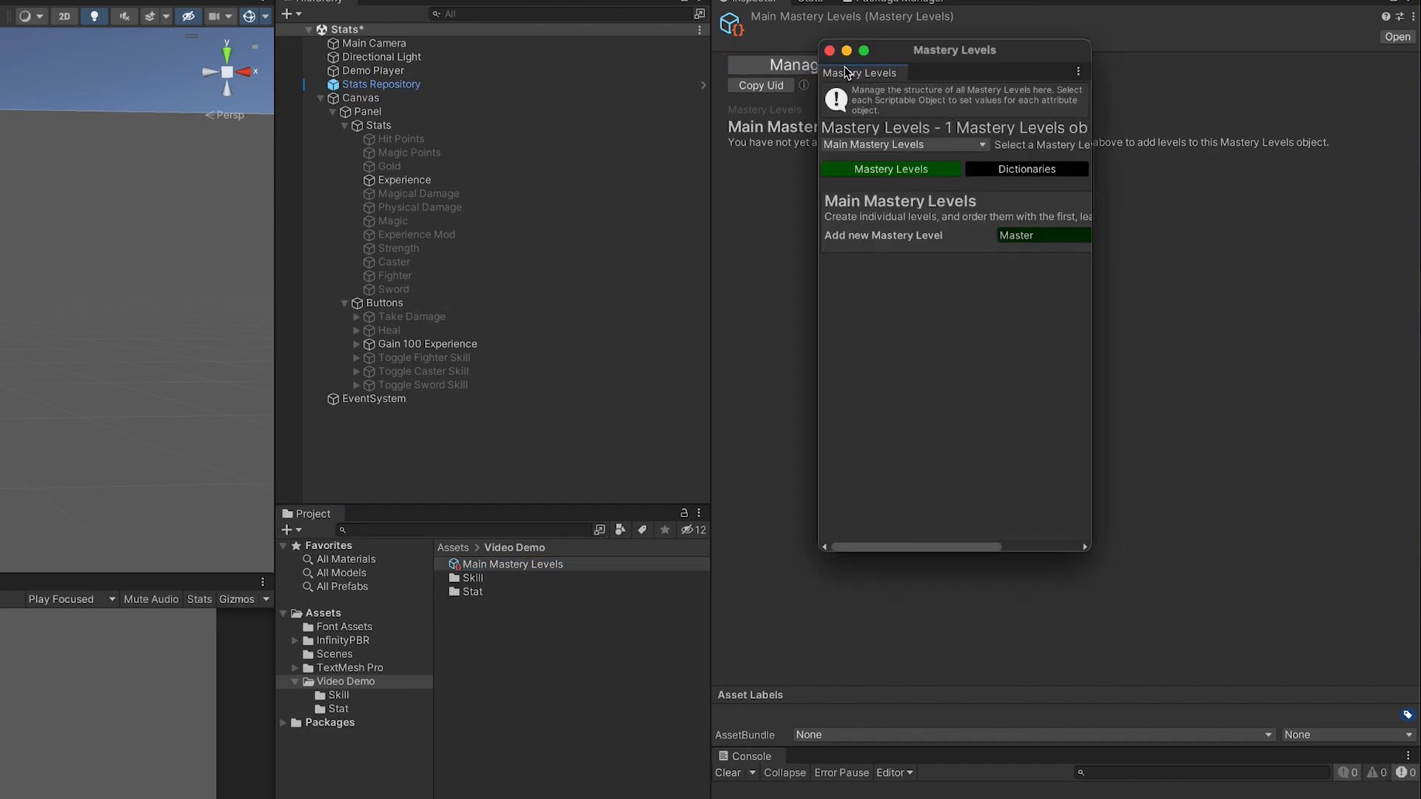
drag(862, 74, 813, 7)
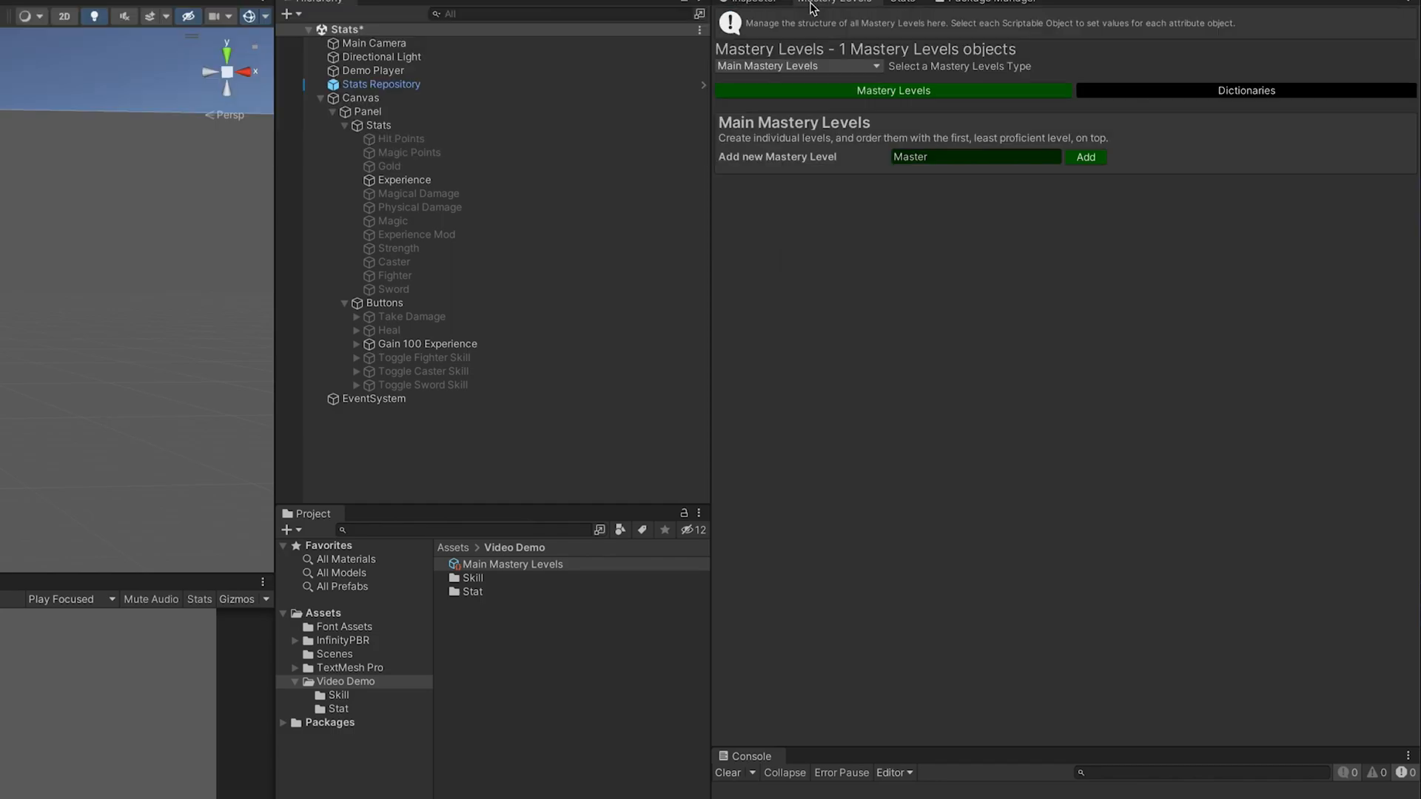
click(816, 69)
click(814, 69)
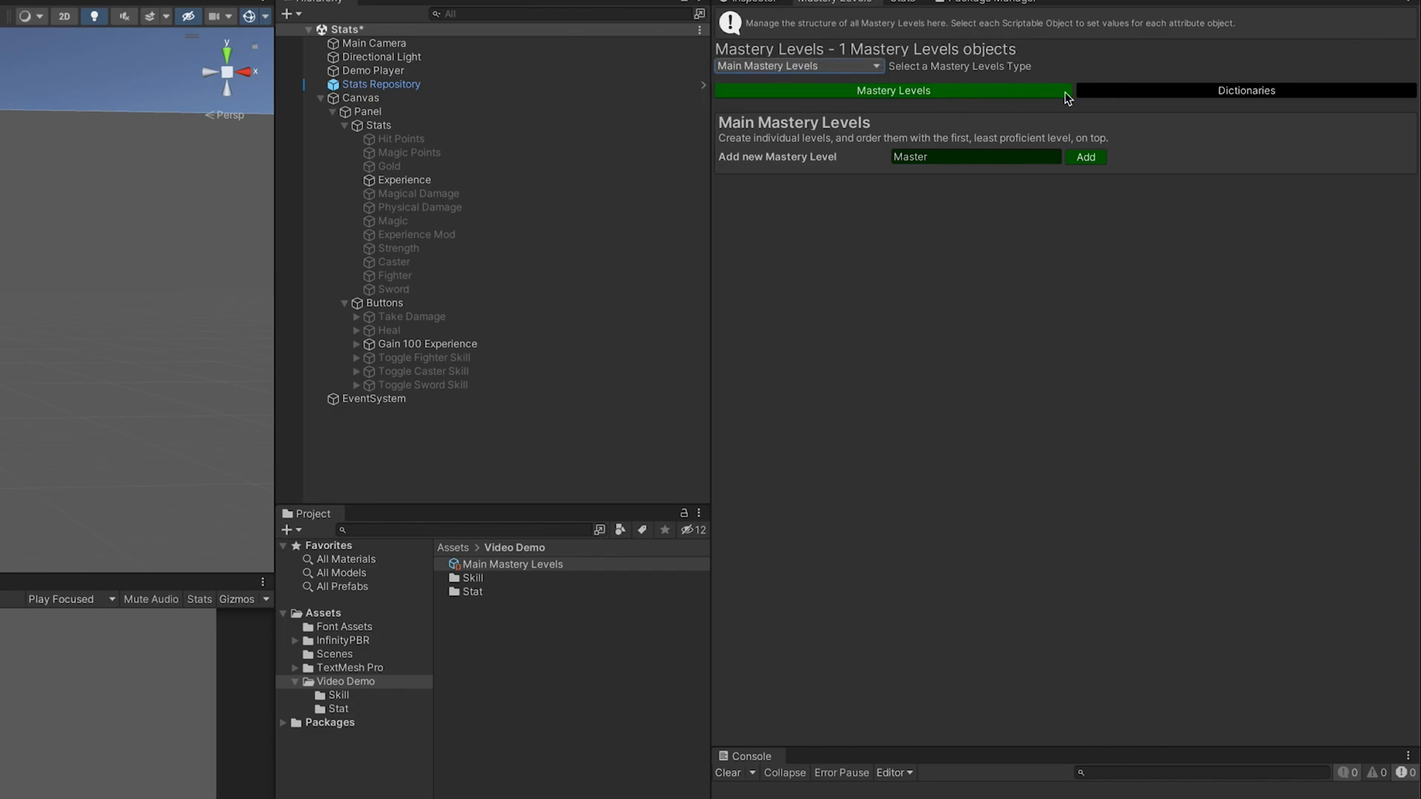
click(1180, 92)
click(1179, 89)
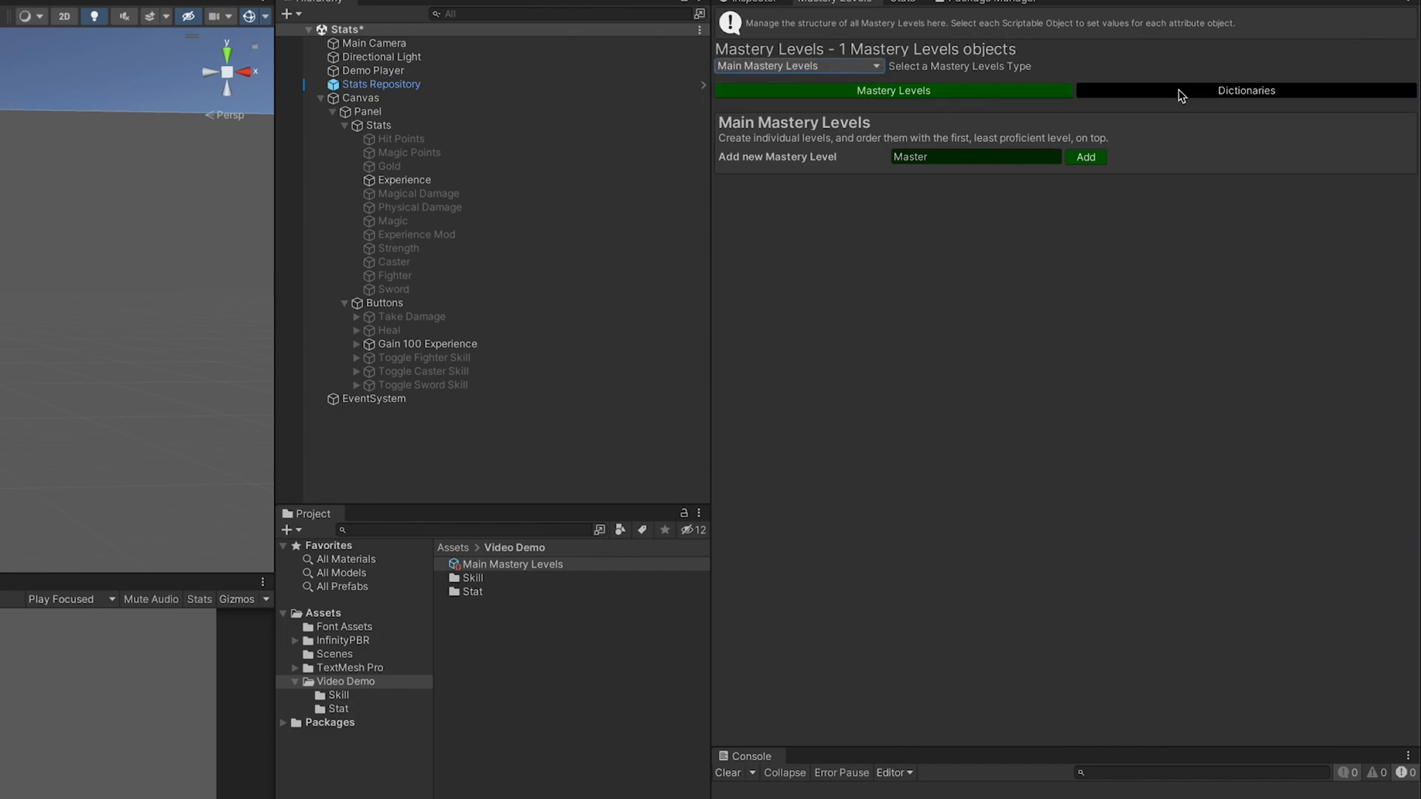
- Add a mastery level to Main Mastery Levels and name it Master
click(981, 160)
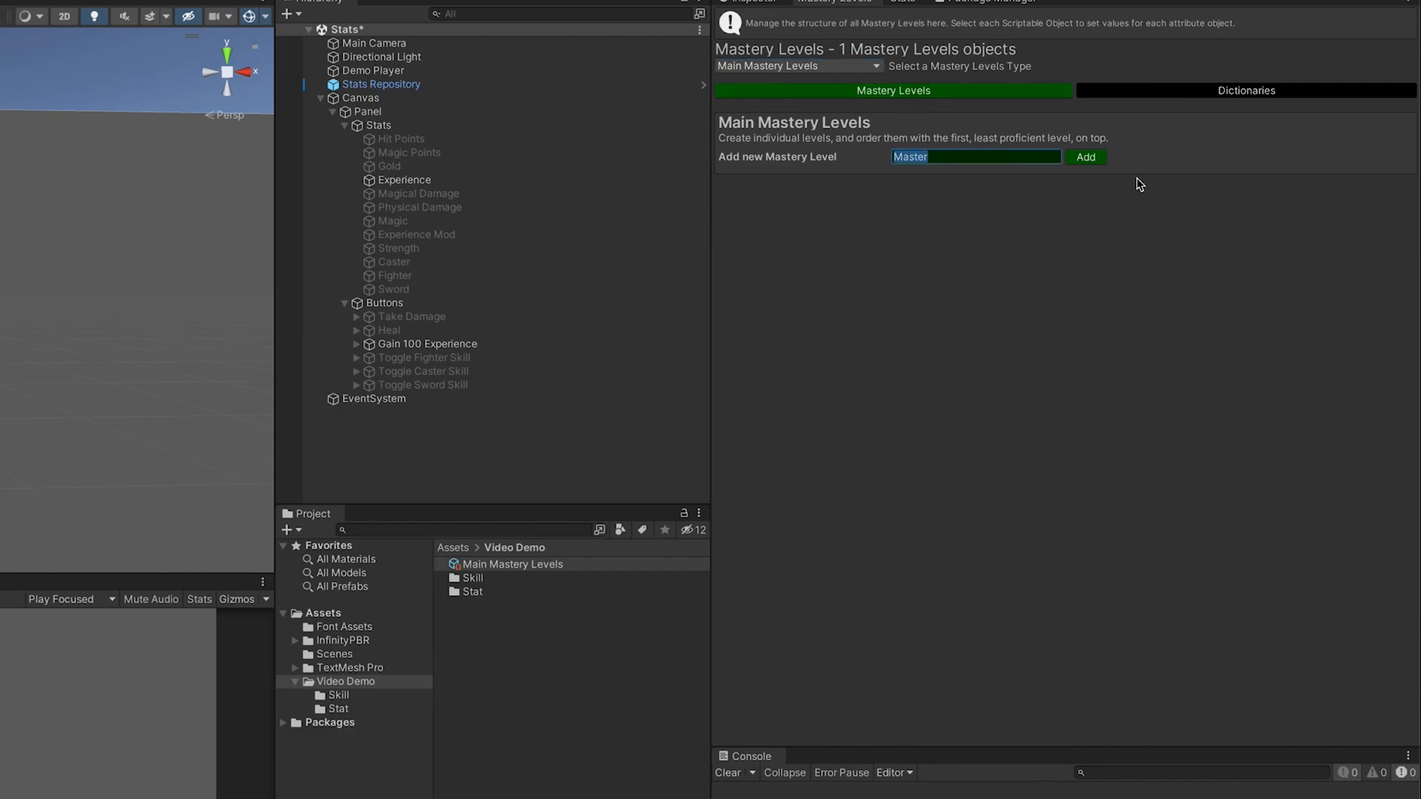
click(1092, 158)
click(994, 159)
key(BackSpace)
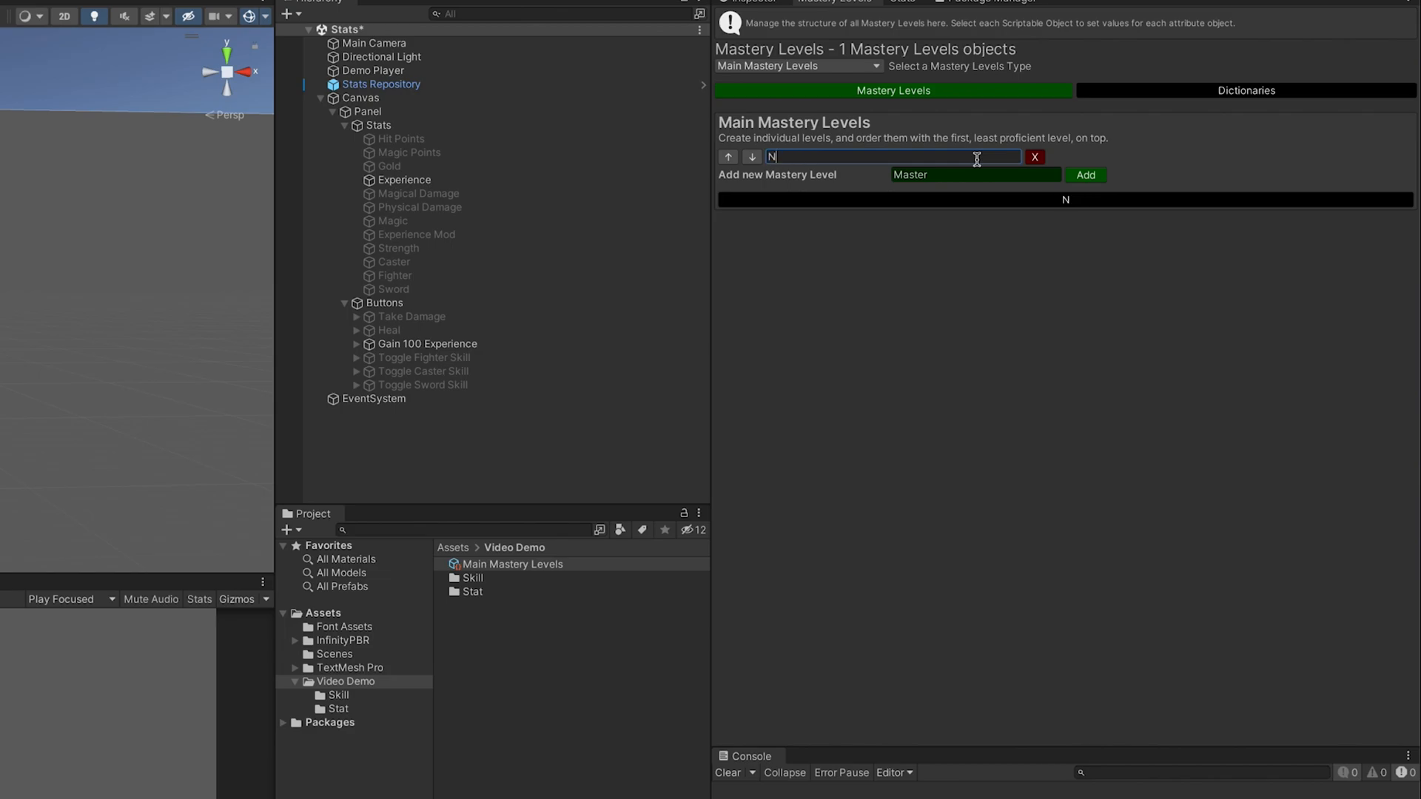
text(Master)
- Add mastery levels named Novice and Expert, and order the list as Novice, Expert, Master
click(968, 175)
text(Novice)
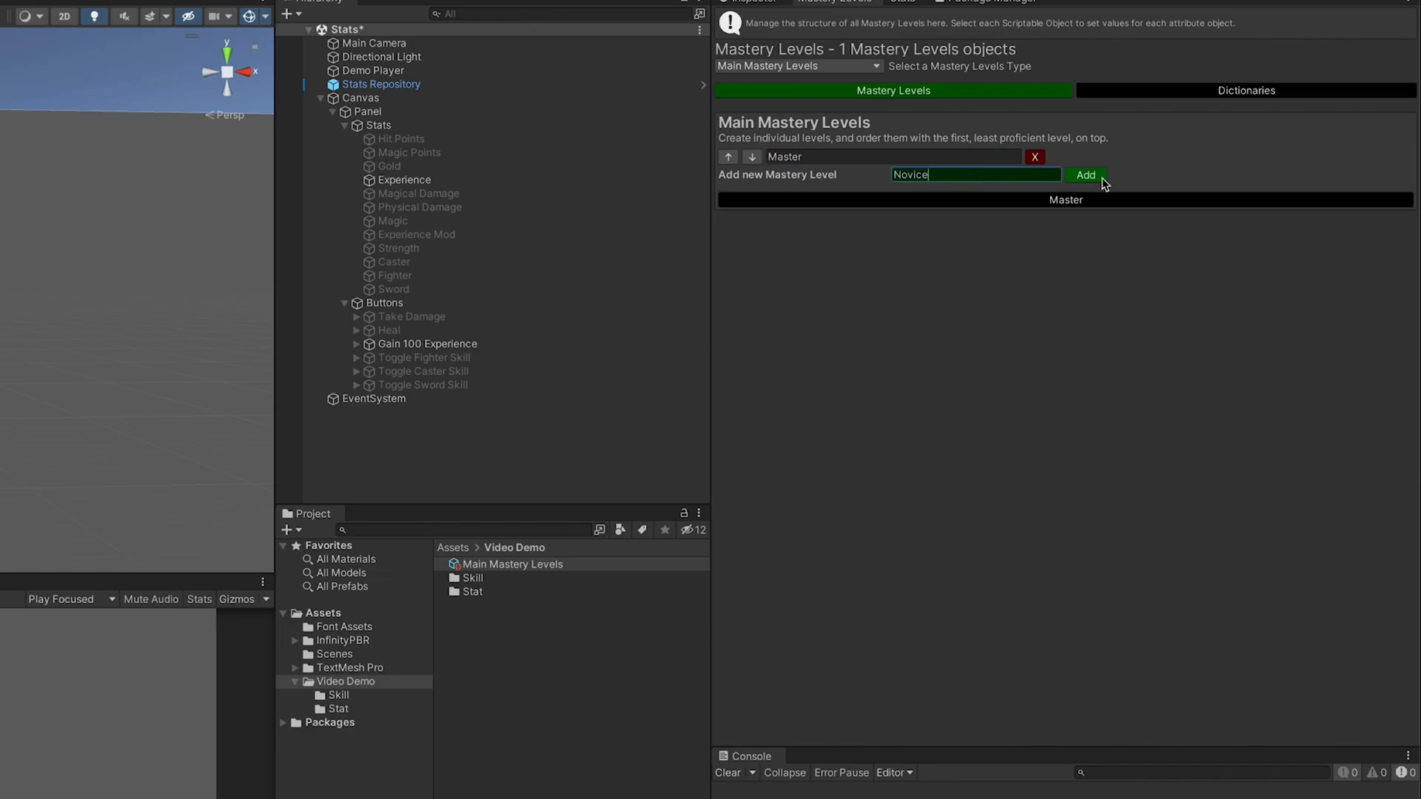
click(1100, 177)
click(1004, 193)
text(Exper)
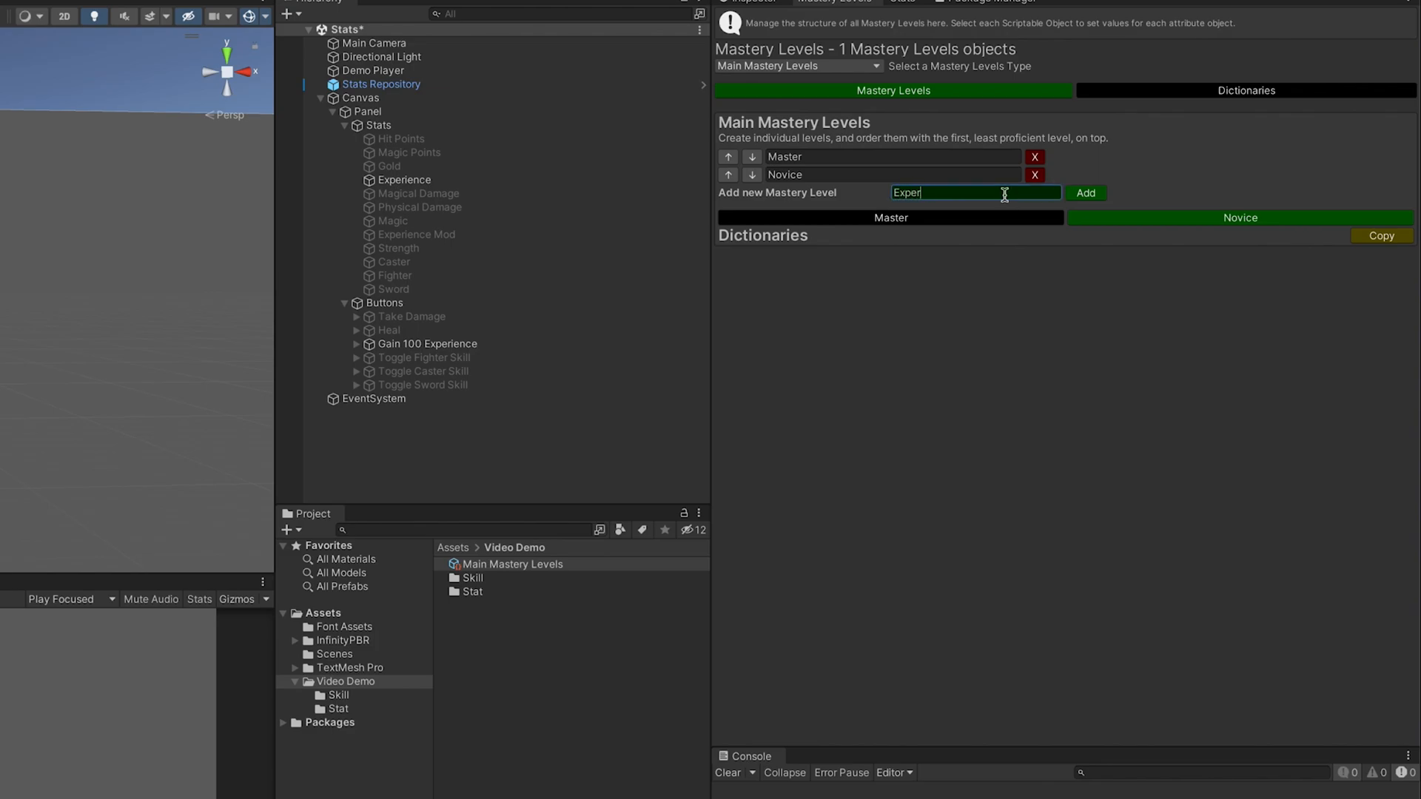
text(t)
click(1092, 194)
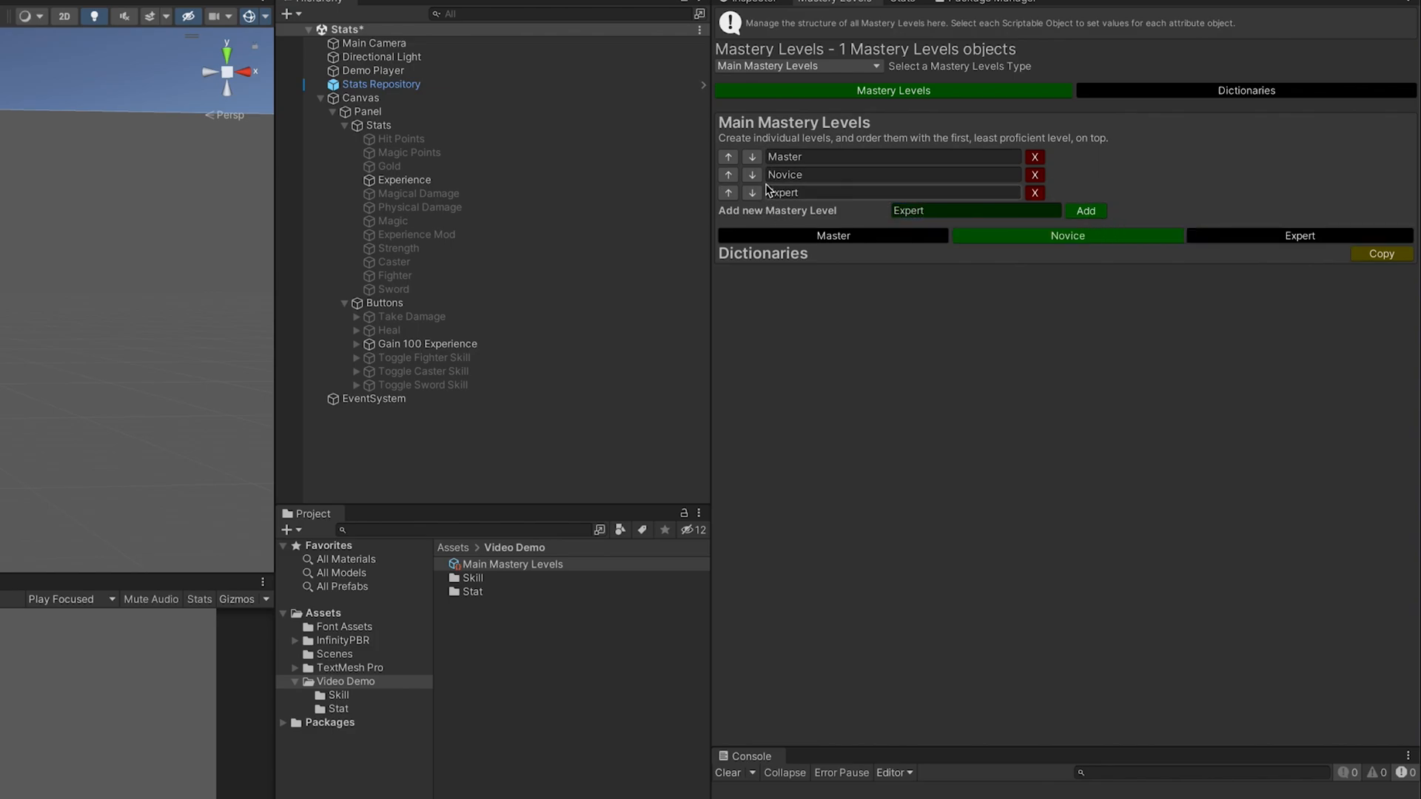
click(729, 175)
click(728, 193)
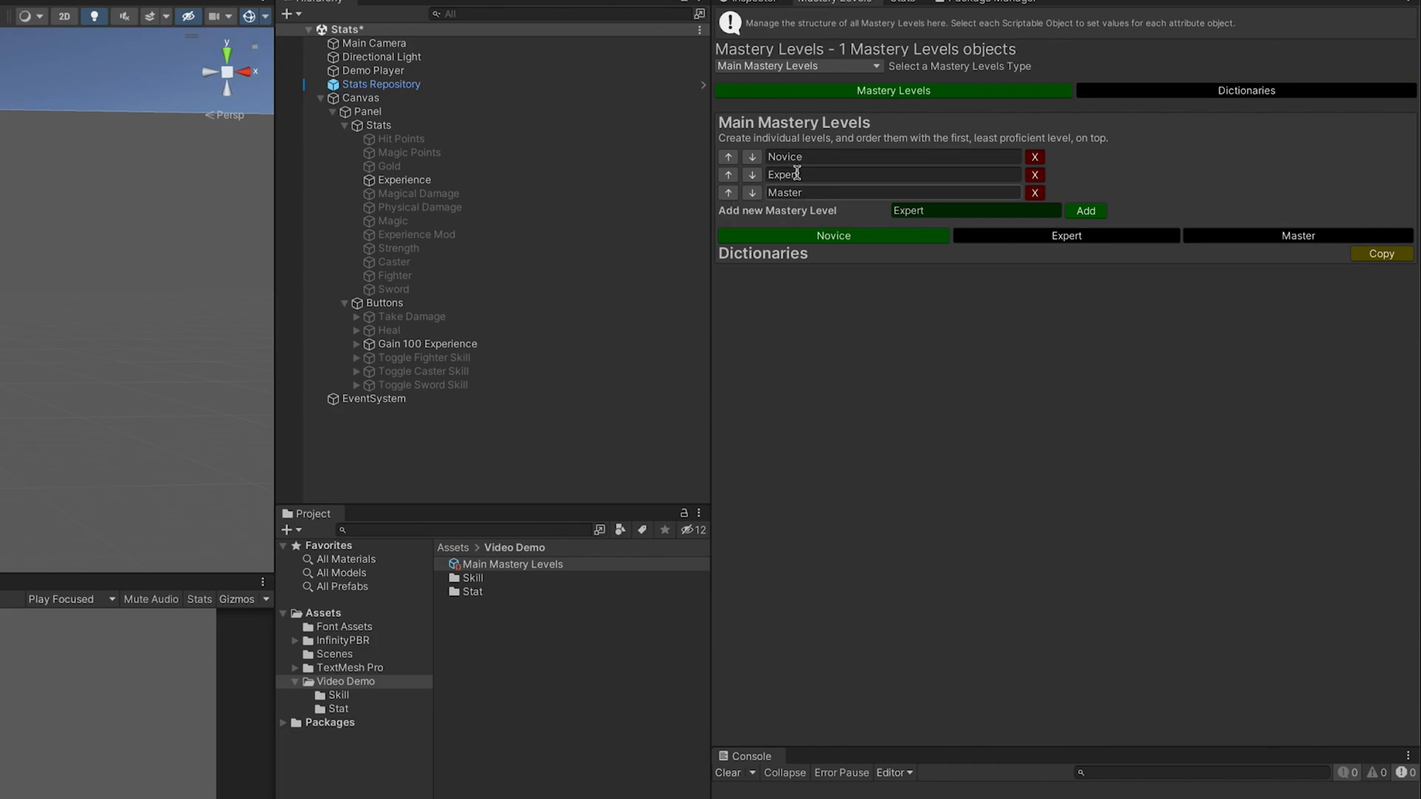
- Open the Learning stat from the Skill folder, check its mastery levels, and set its Points to 1
click(341, 697)
click(514, 565)
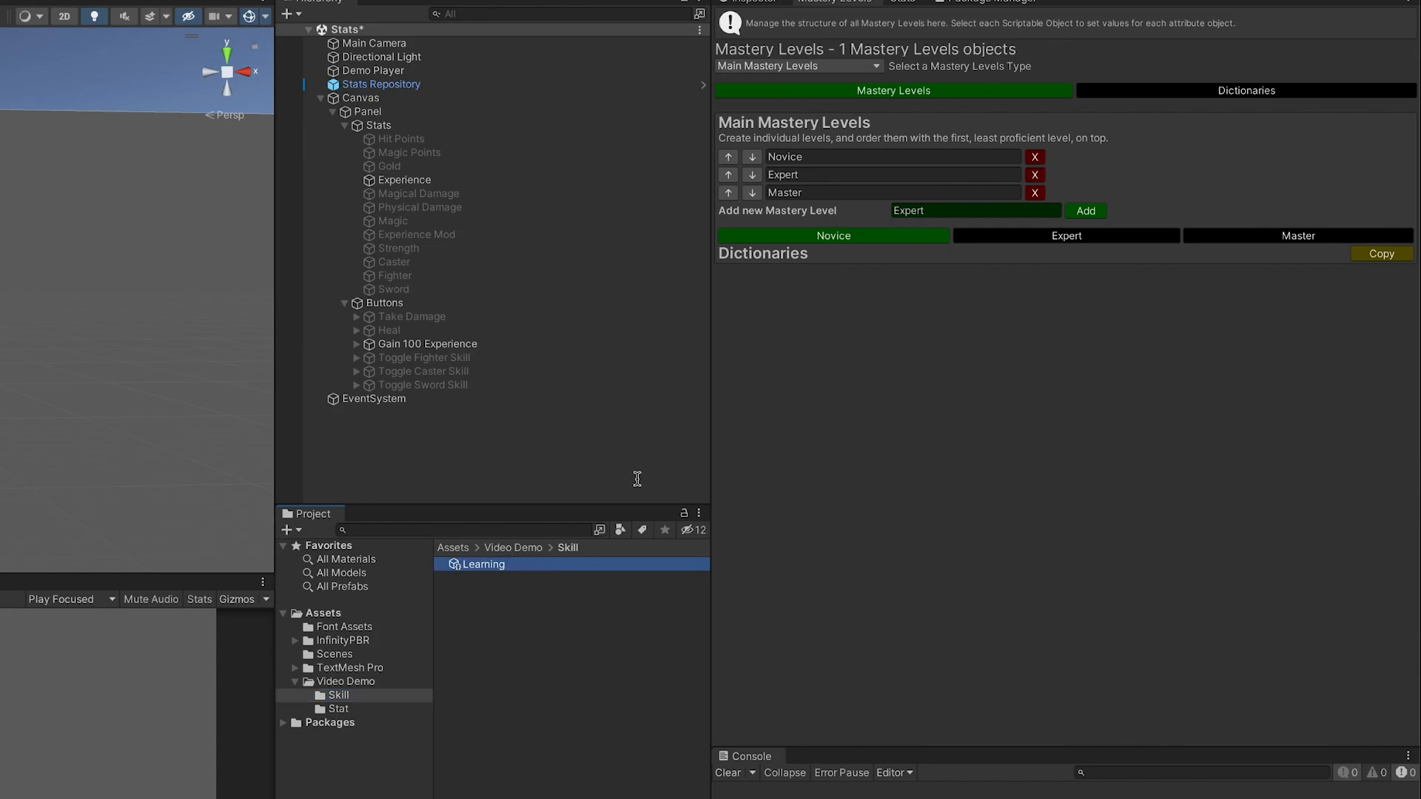
click(742, 9)
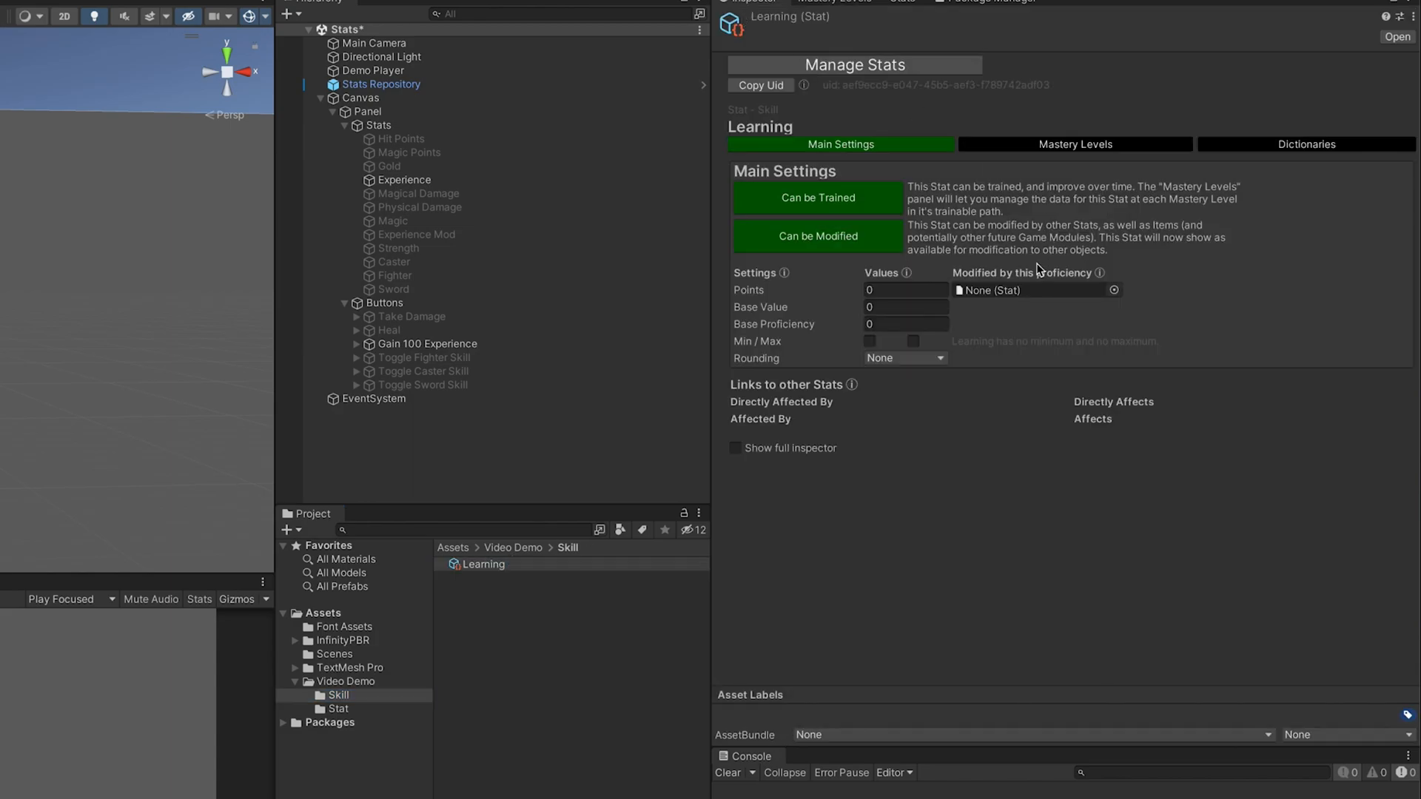
click(1039, 142)
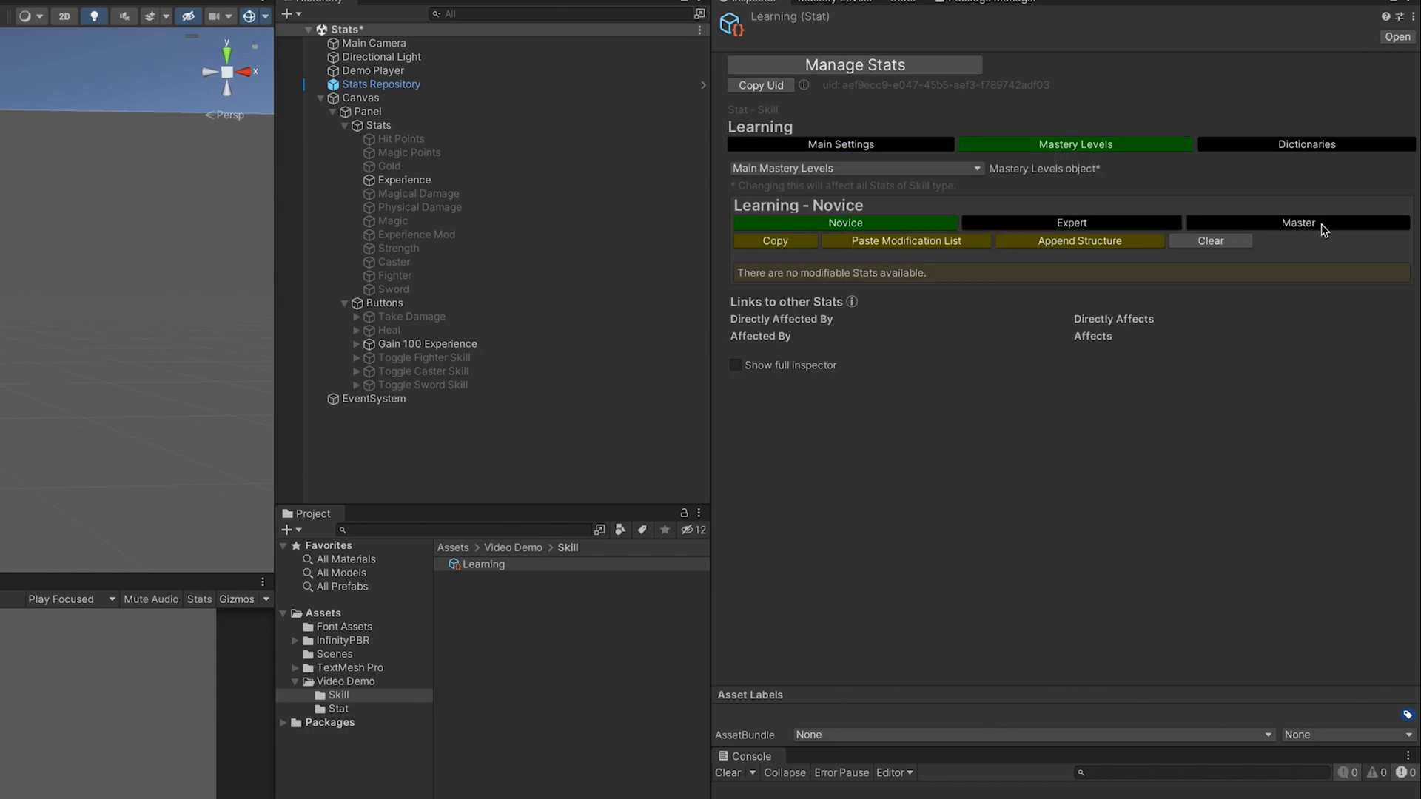
click(863, 146)
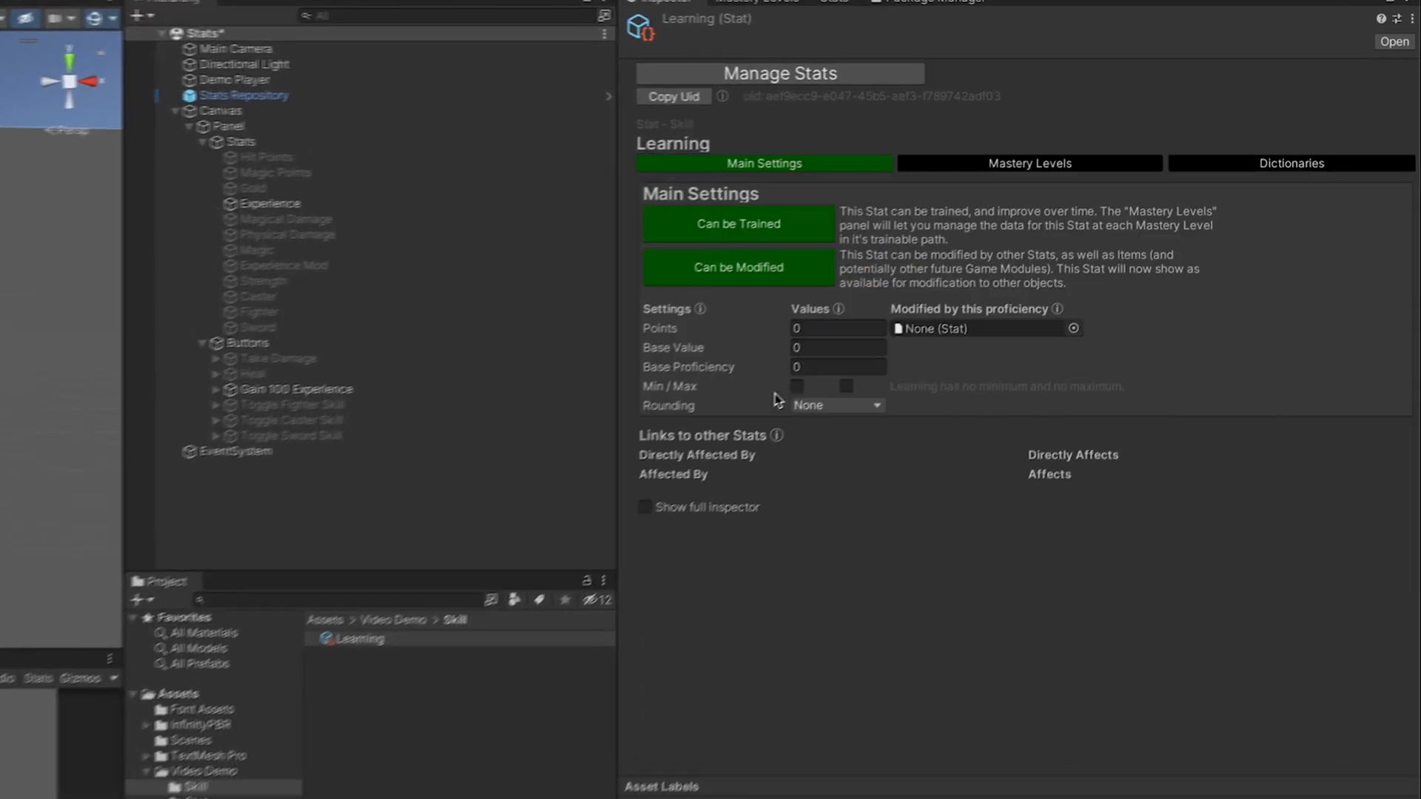
click(888, 305)
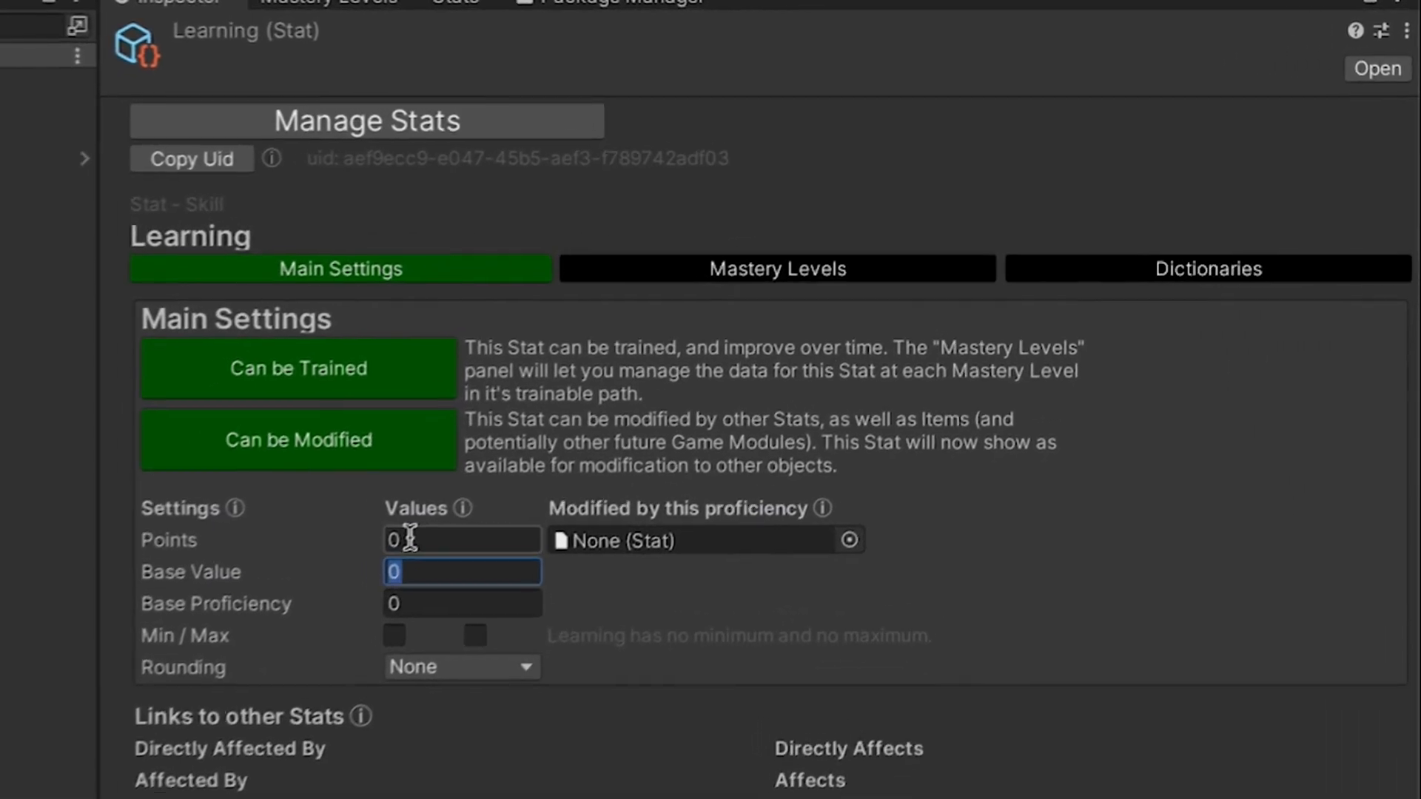
click(409, 539)
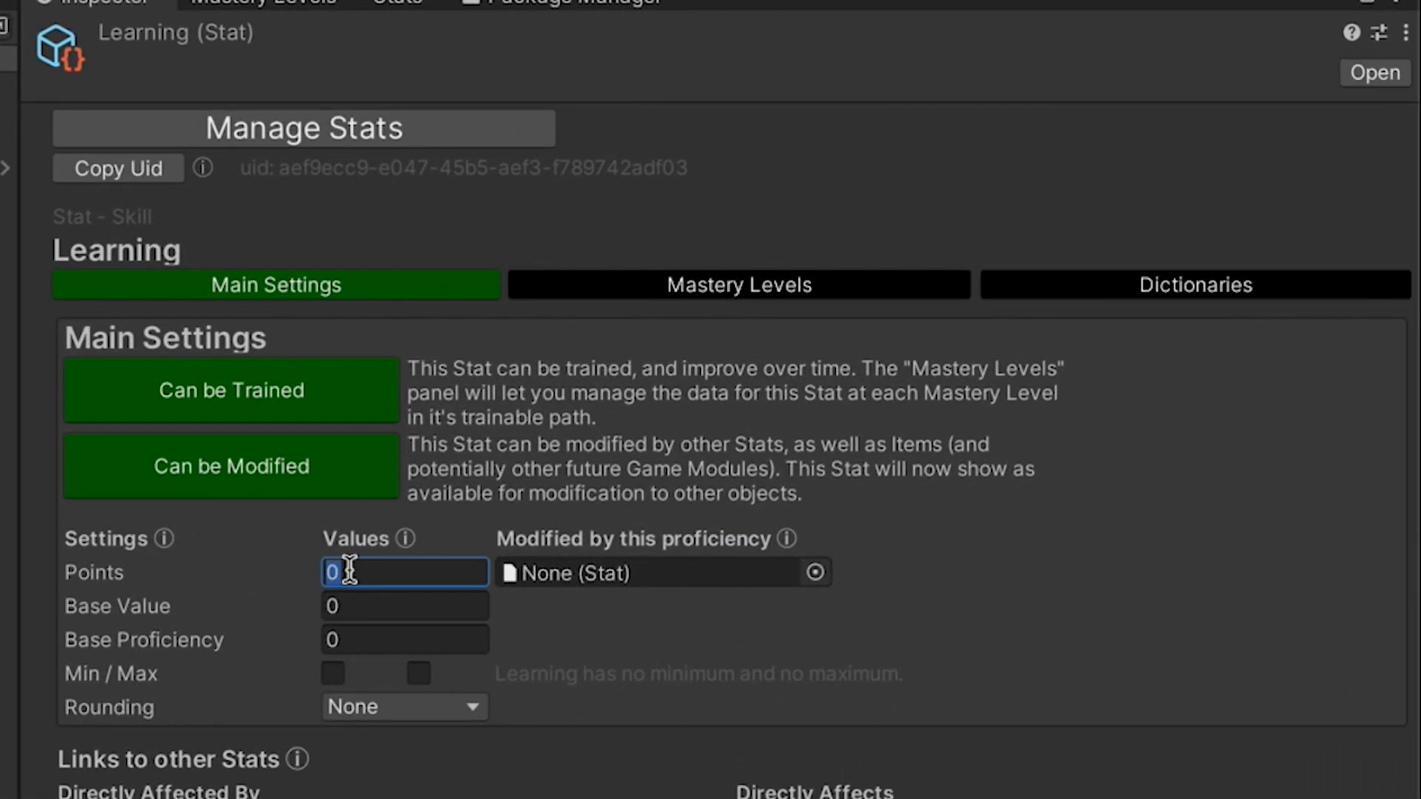
text(1)
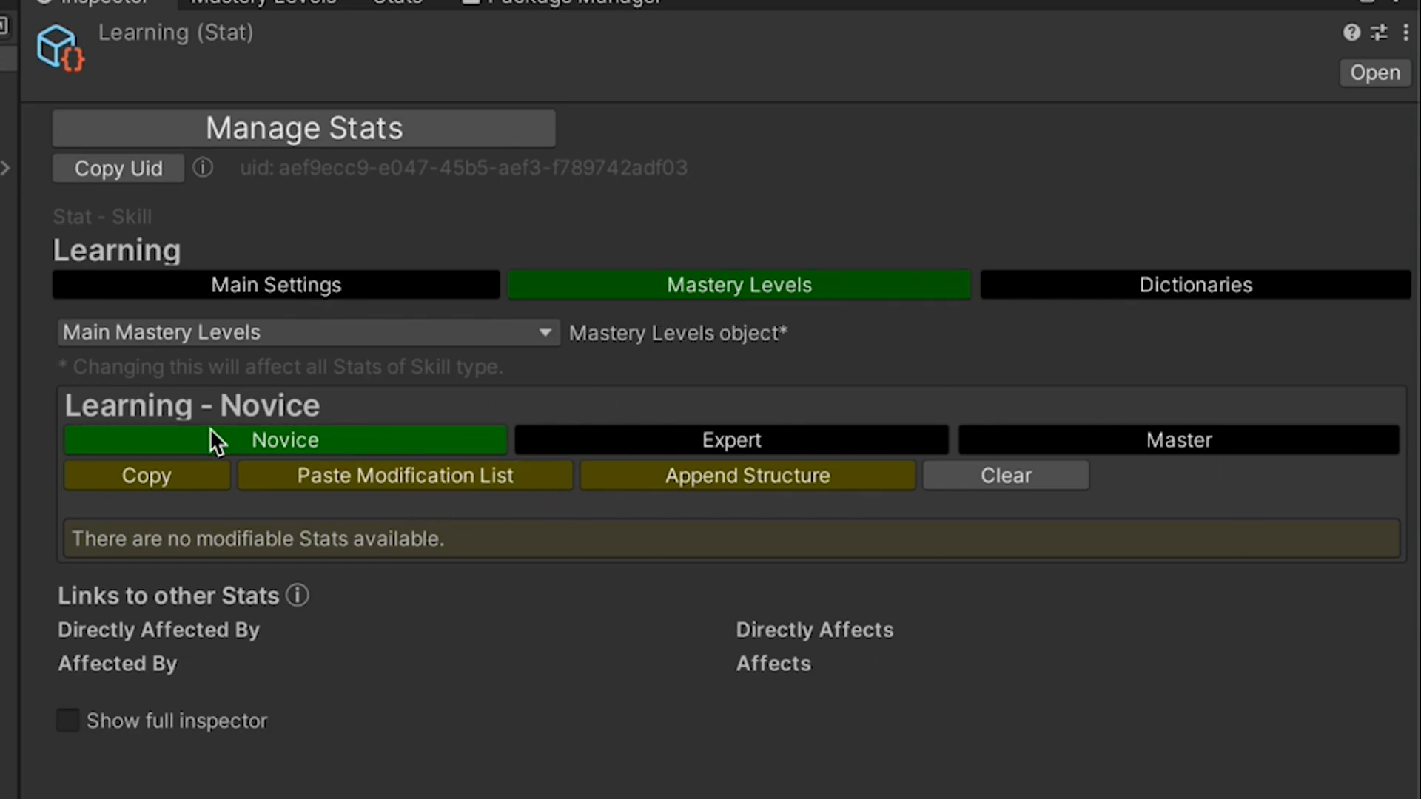
- Look through the Expert, Master and Novice mastery levels of the Learning stat
click(585, 442)
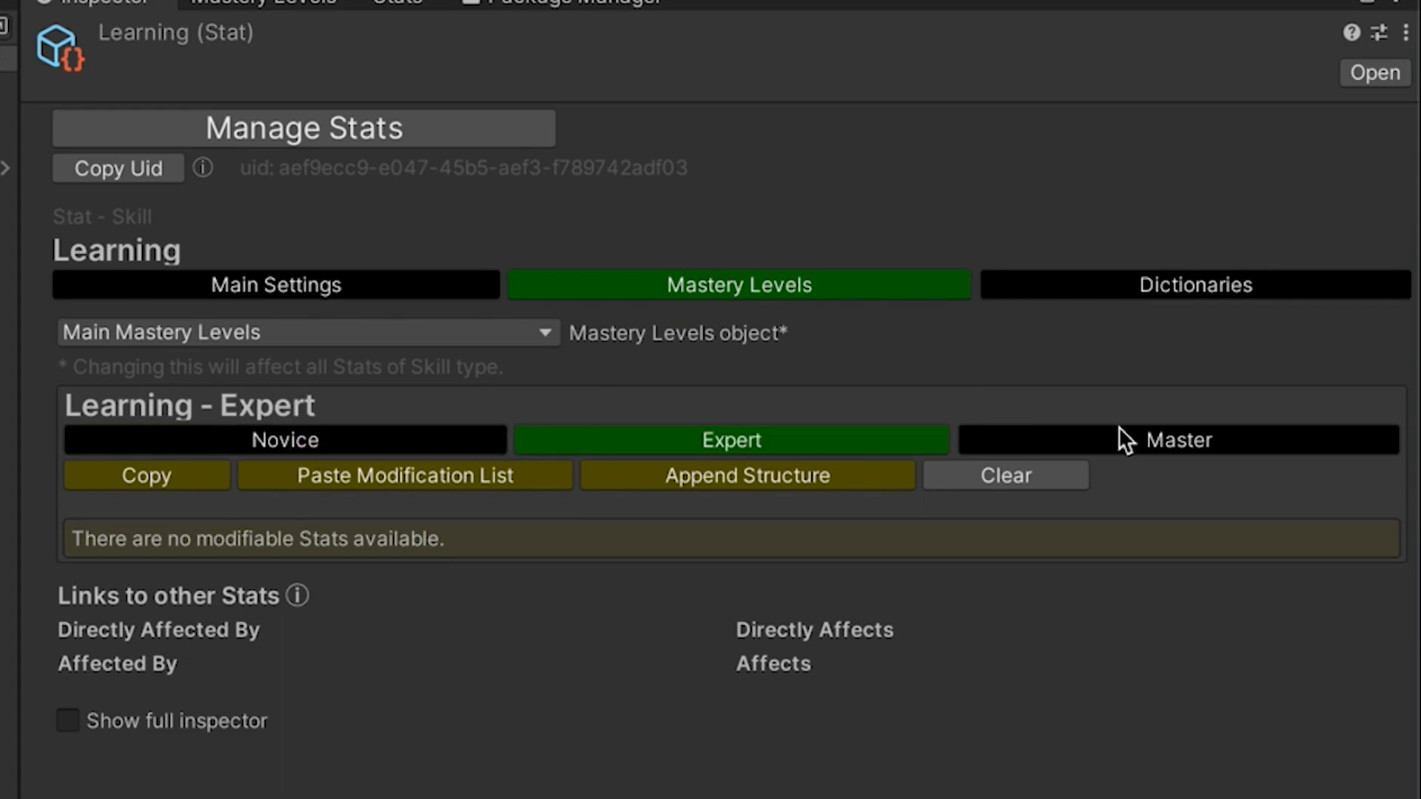
click(1097, 441)
click(299, 446)
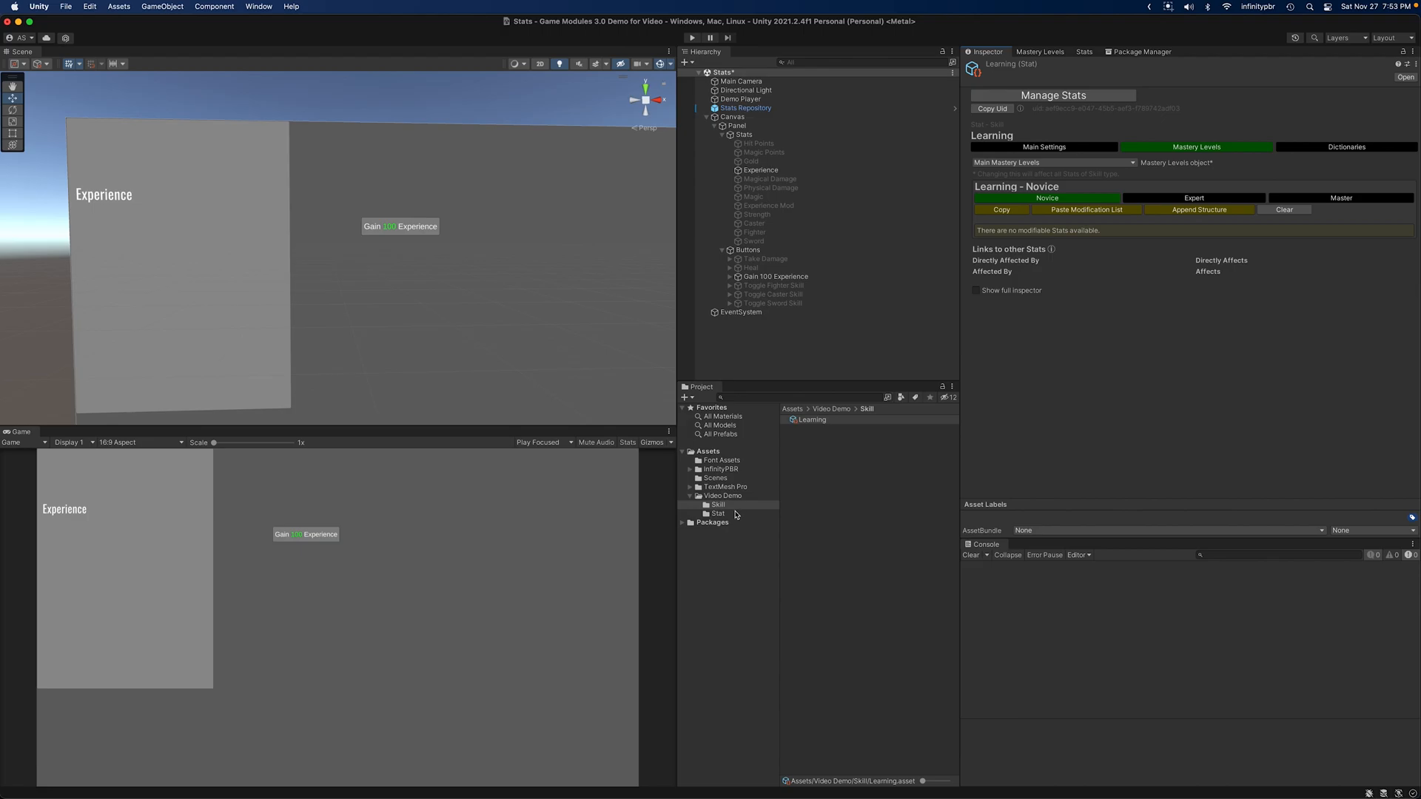
- Duplicate the Experience stat in the Stat folder and rename the copy Experience Mod
click(735, 514)
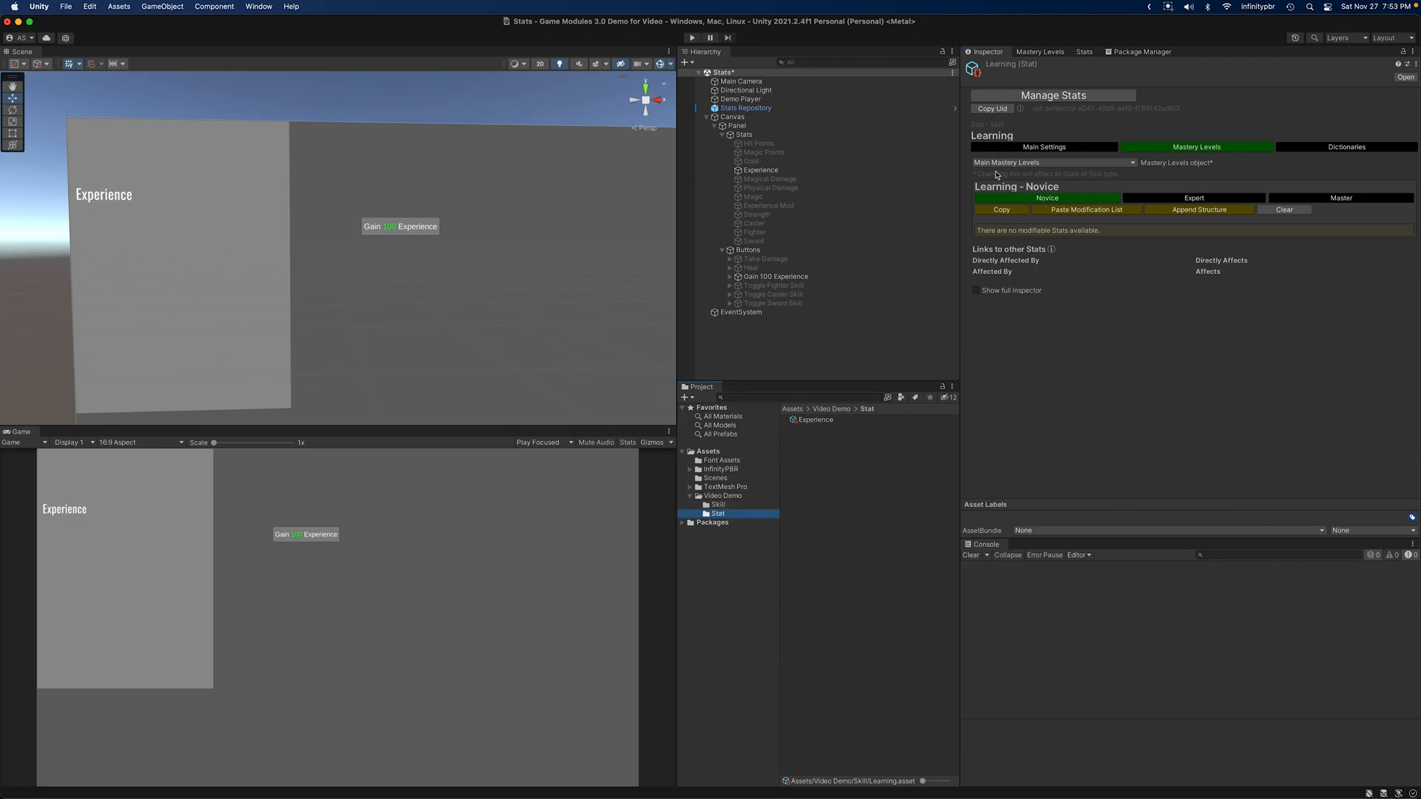
click(816, 419)
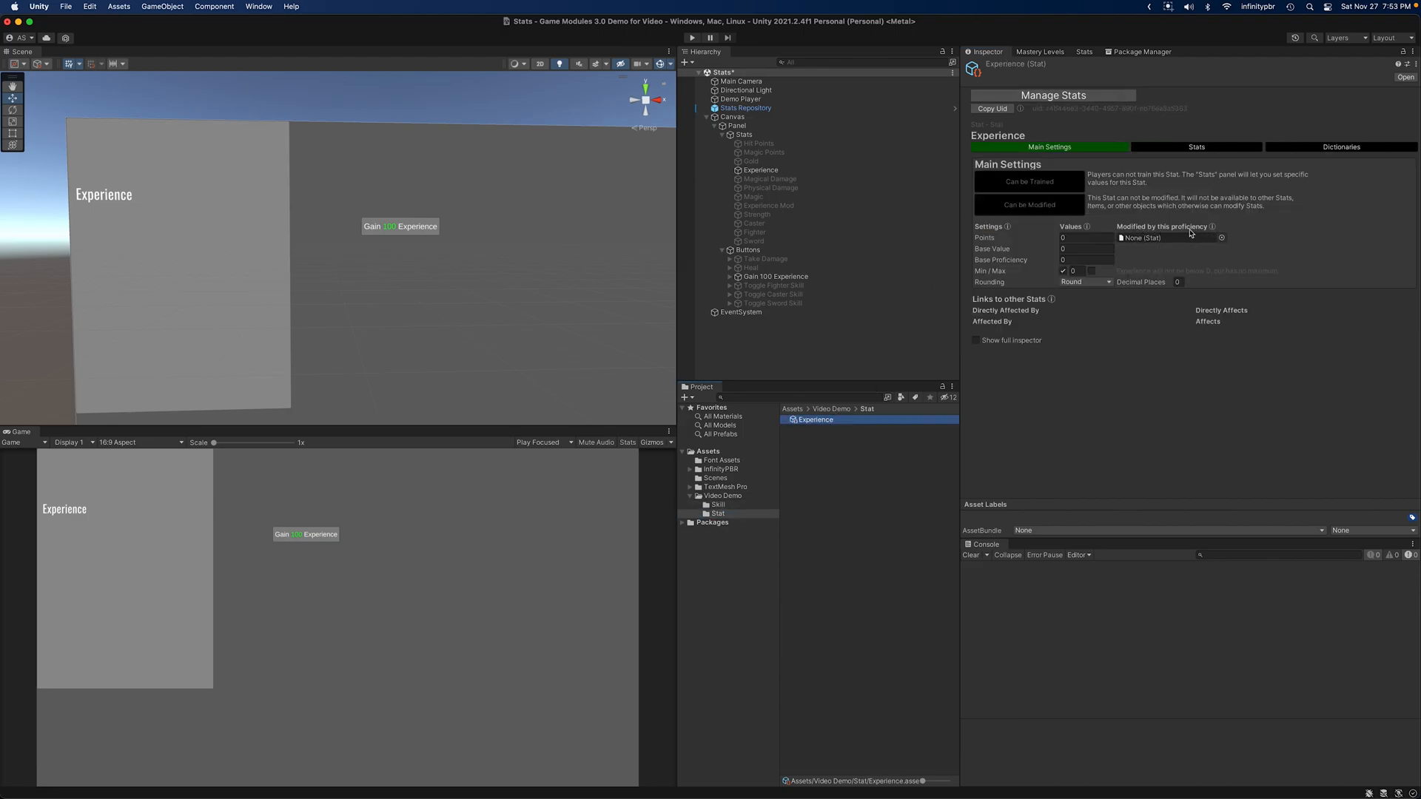
click(824, 427)
click(822, 420)
key(super+d)
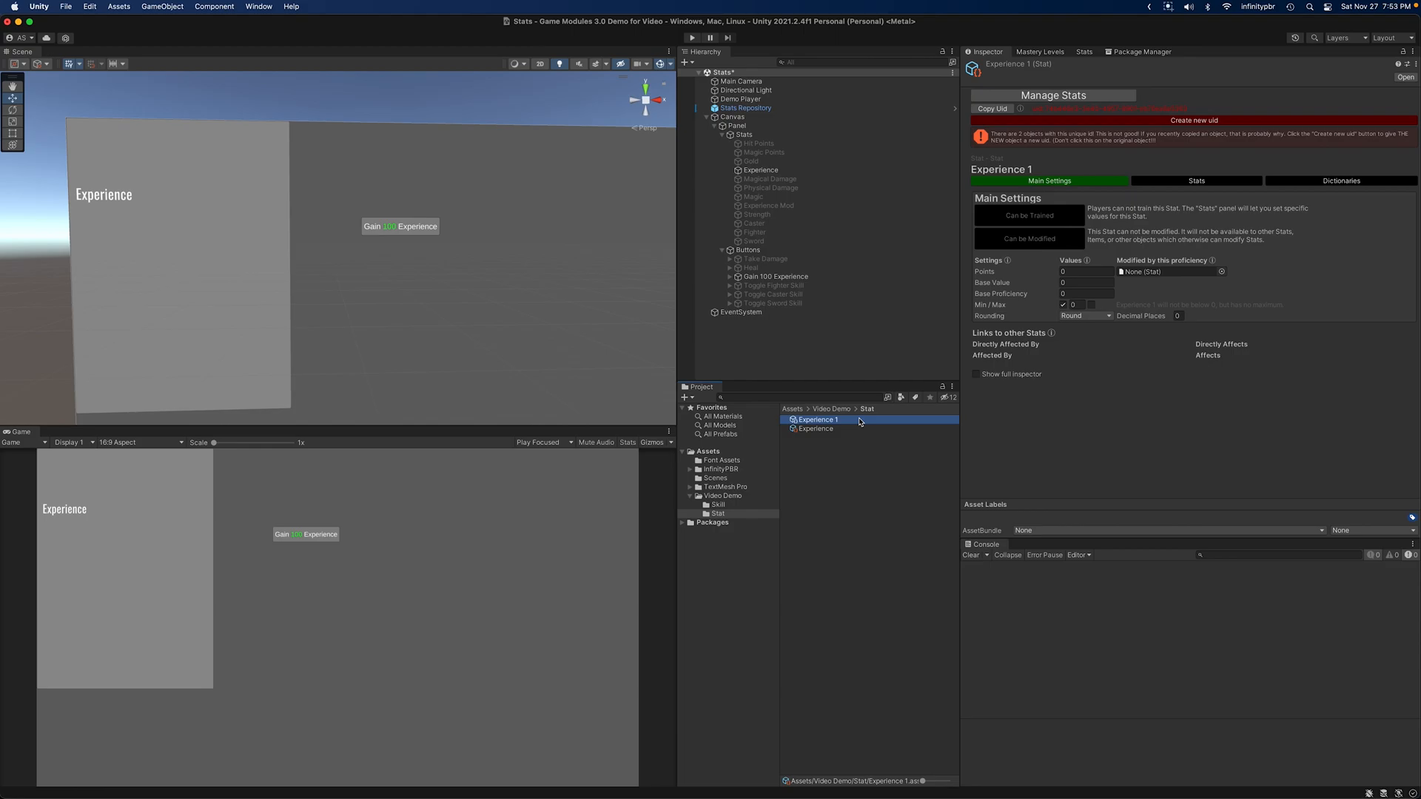
key(Return)
key(Right)
key(BackSpace)
text(Mod)
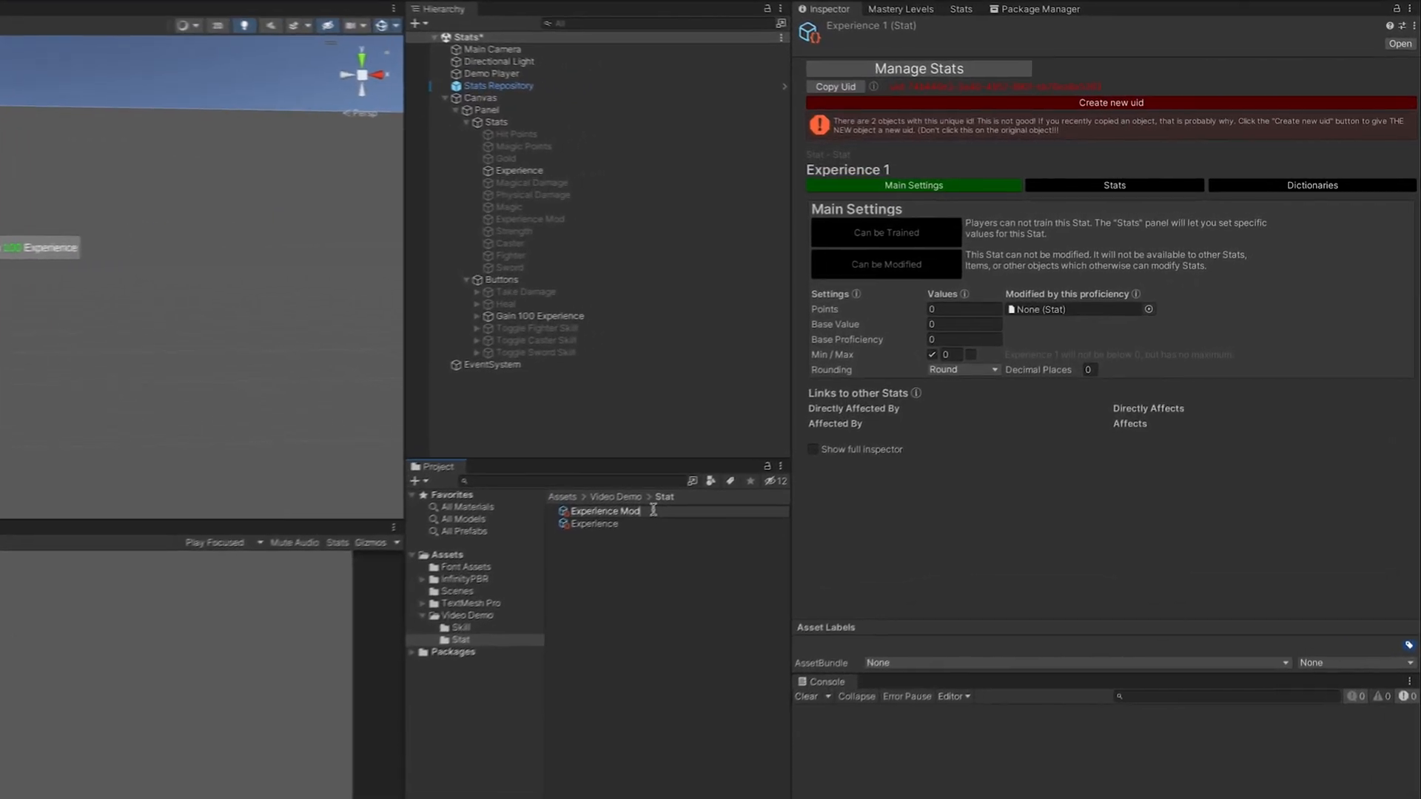
key(Return)
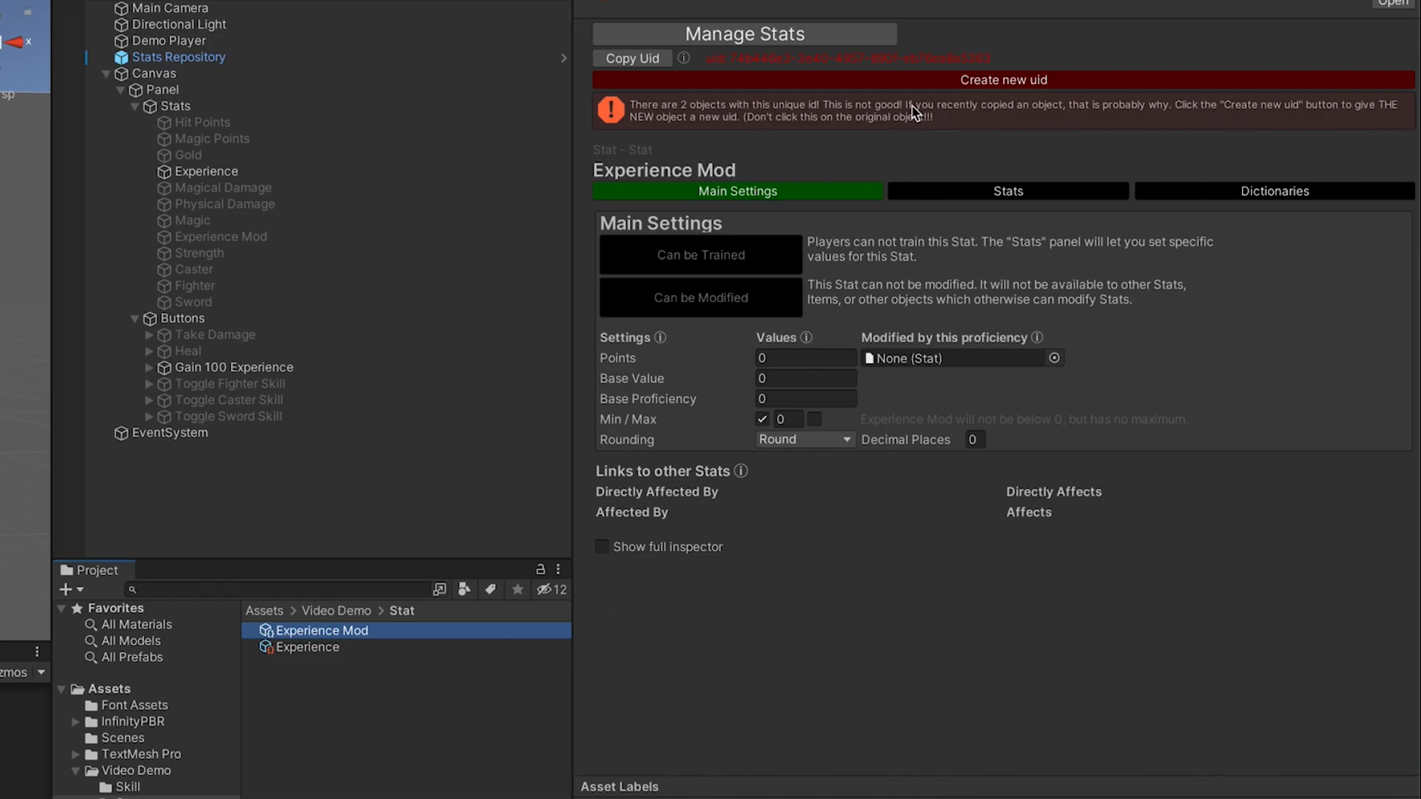
- Generate a new uid for Experience Mod, enable Can be Modified, and disable its minimum value
click(874, 82)
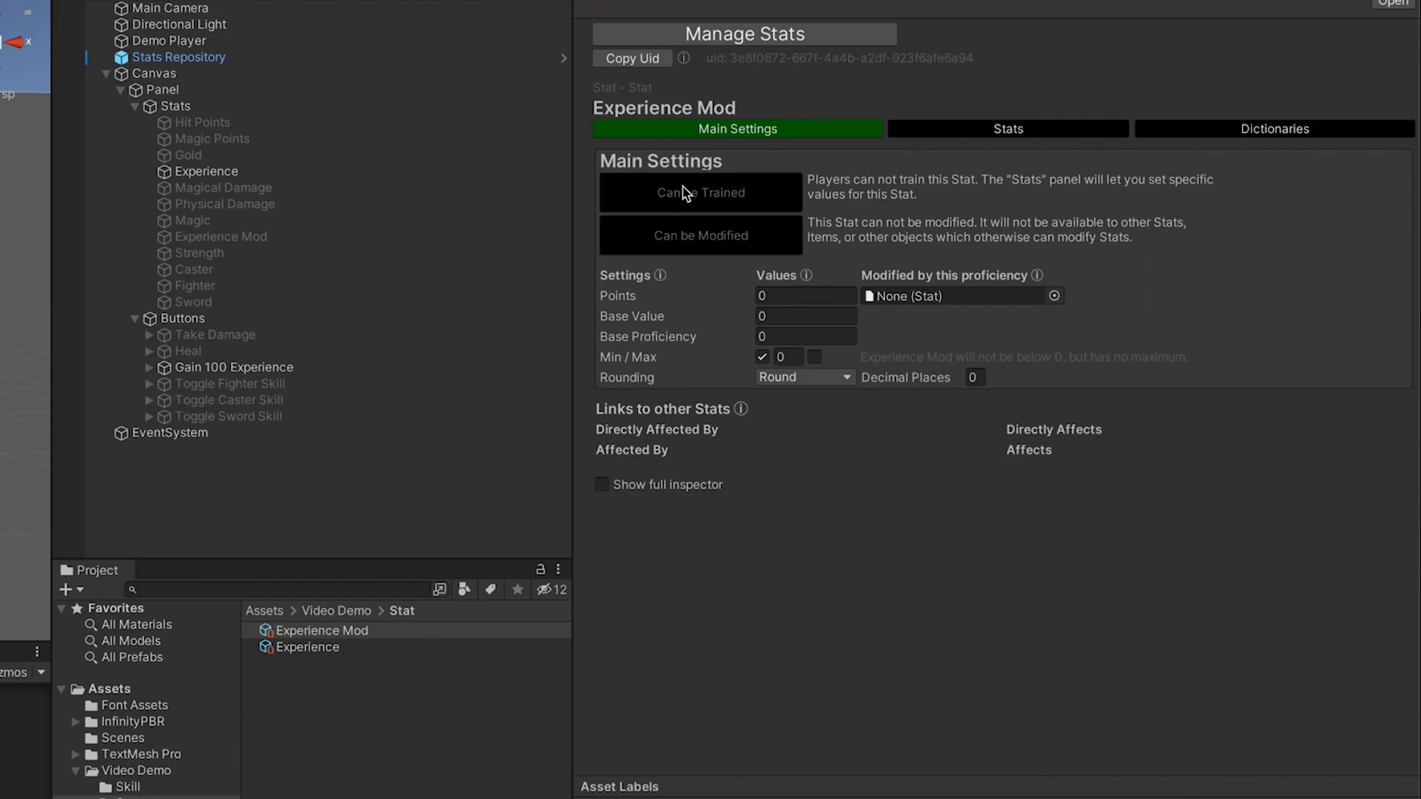
click(698, 242)
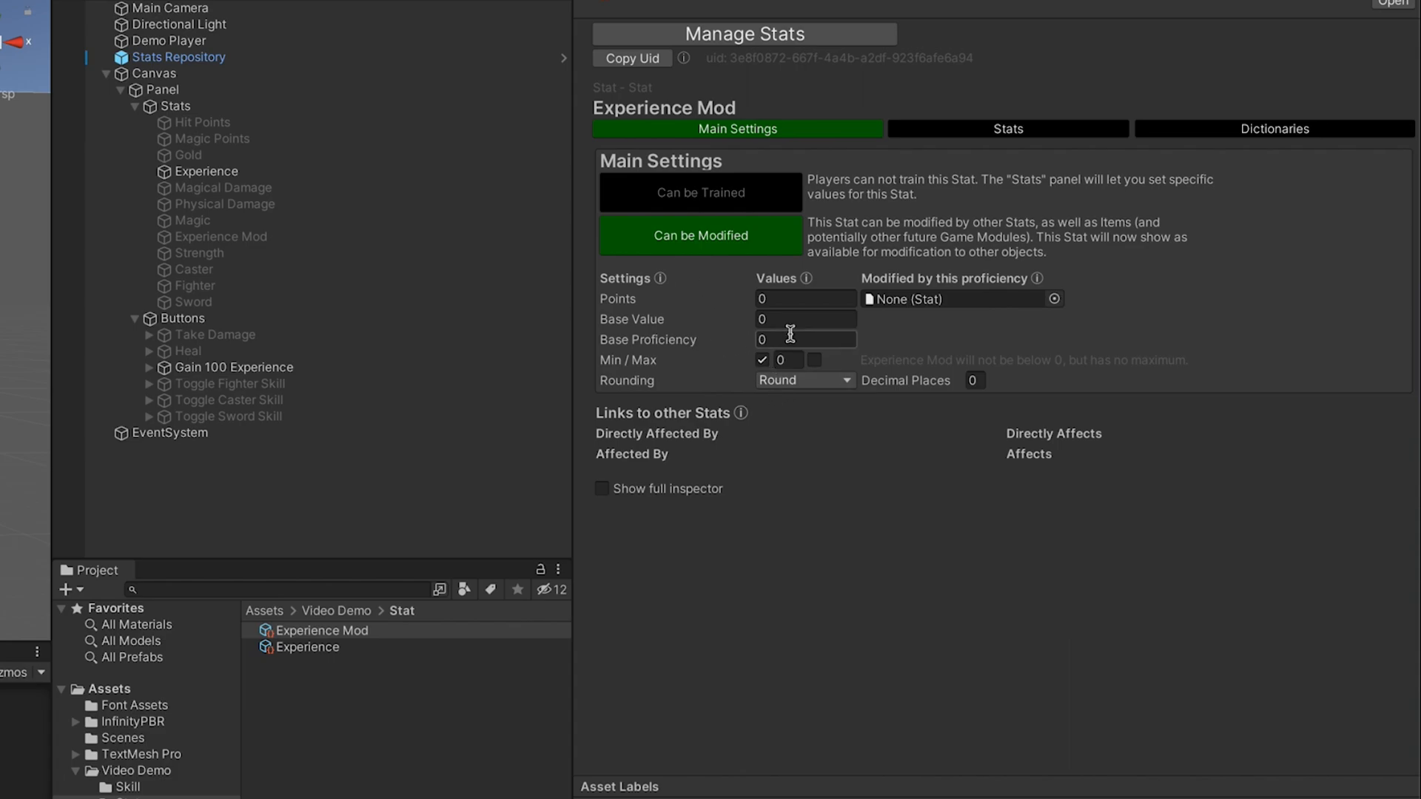
click(762, 360)
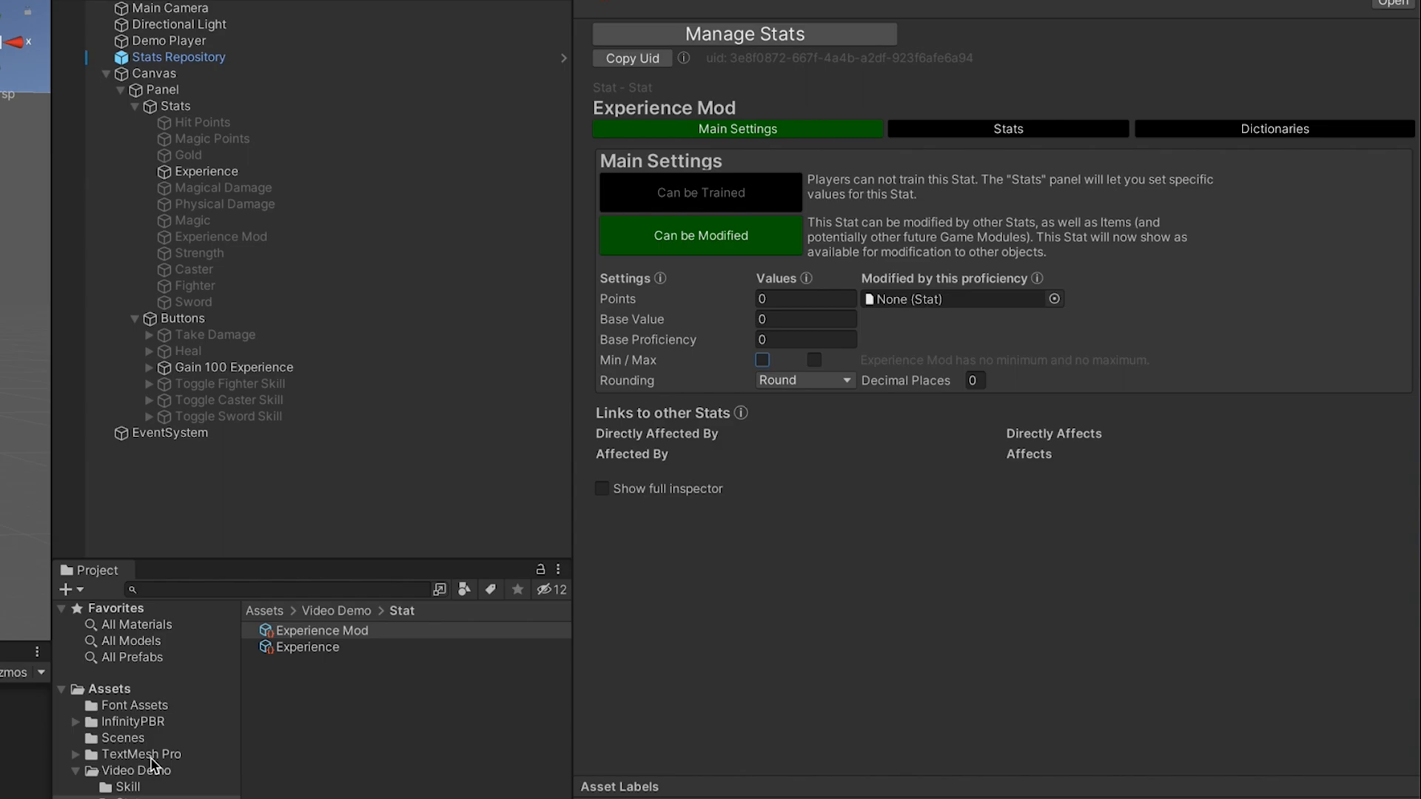
- Add Experience Mod as a stat modified by the Novice level of the Learning skill
click(126, 787)
click(334, 633)
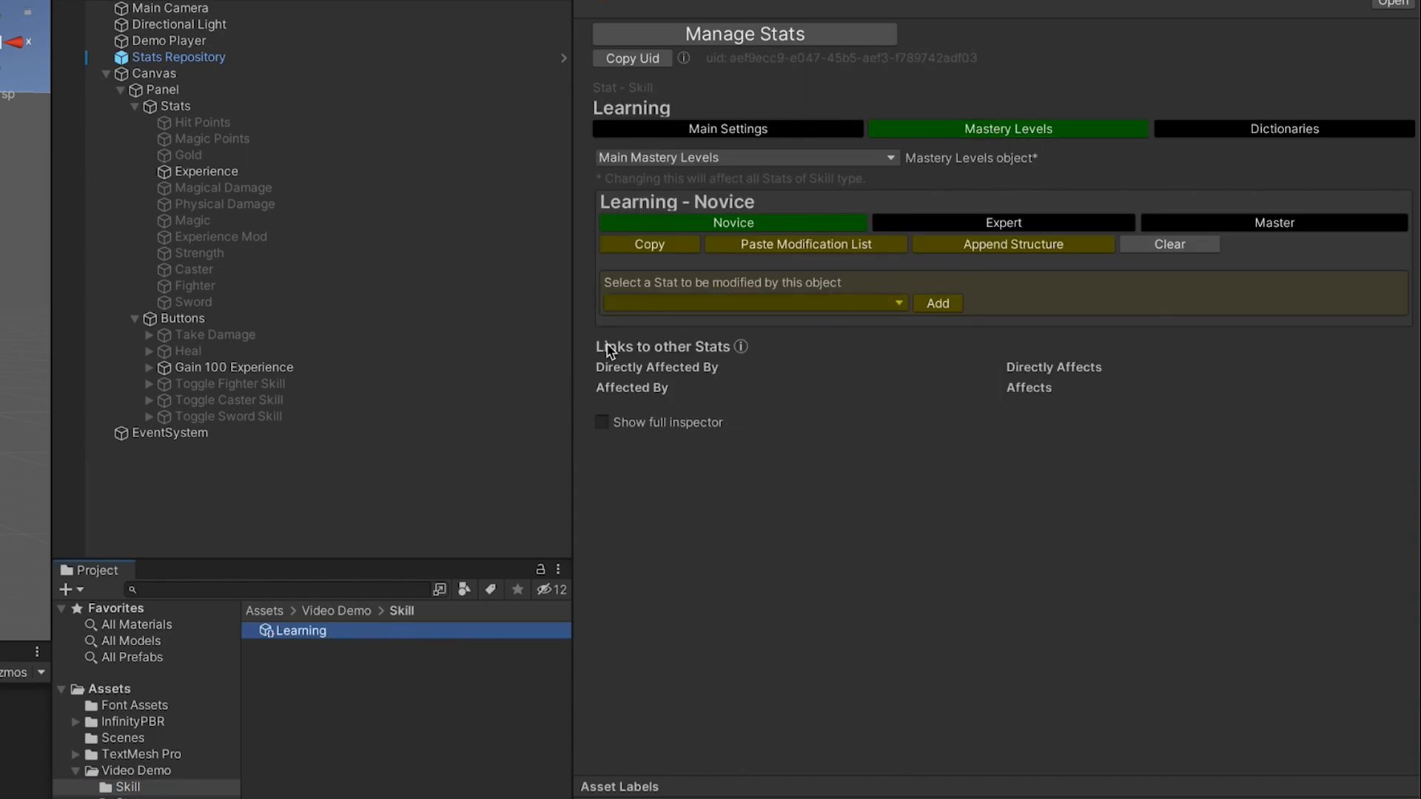
click(736, 305)
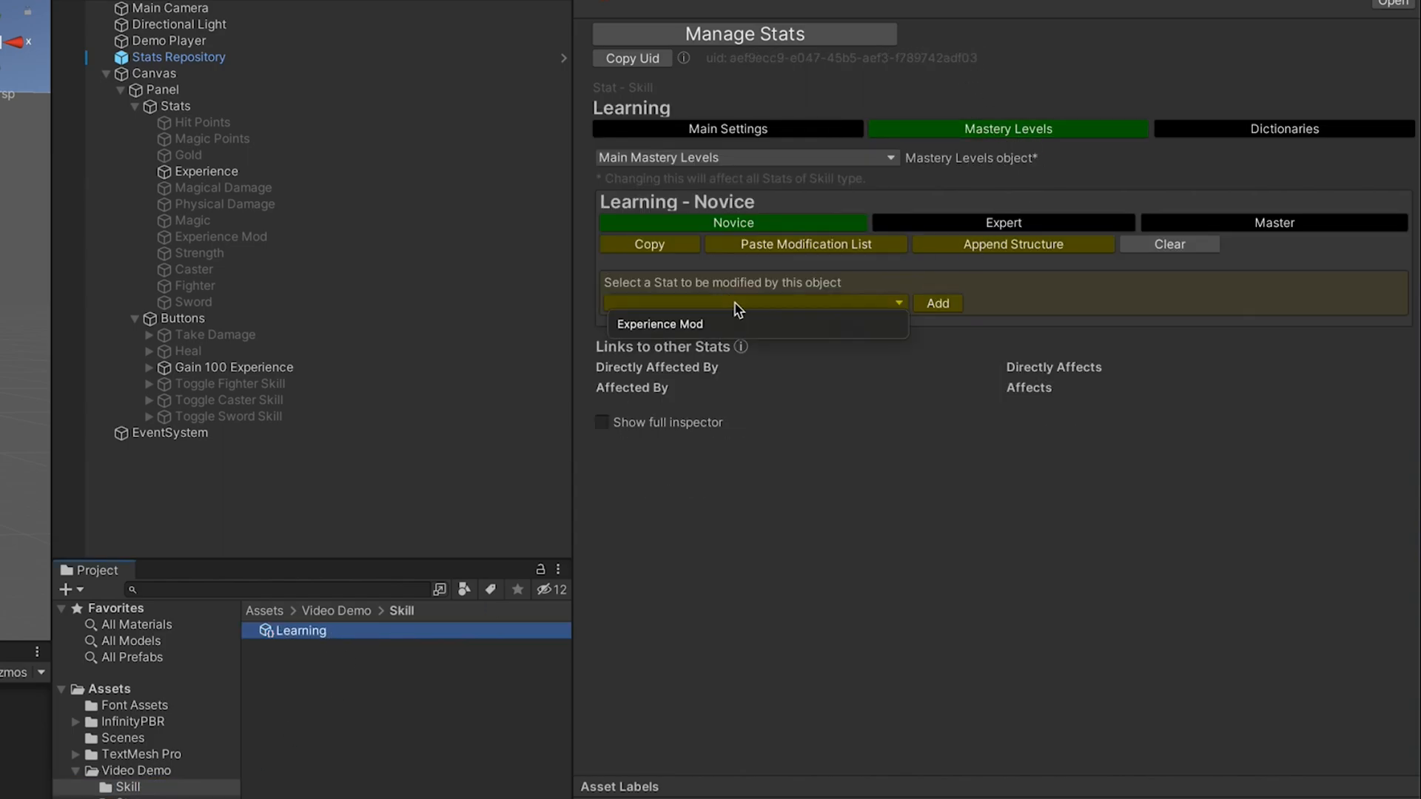
click(661, 325)
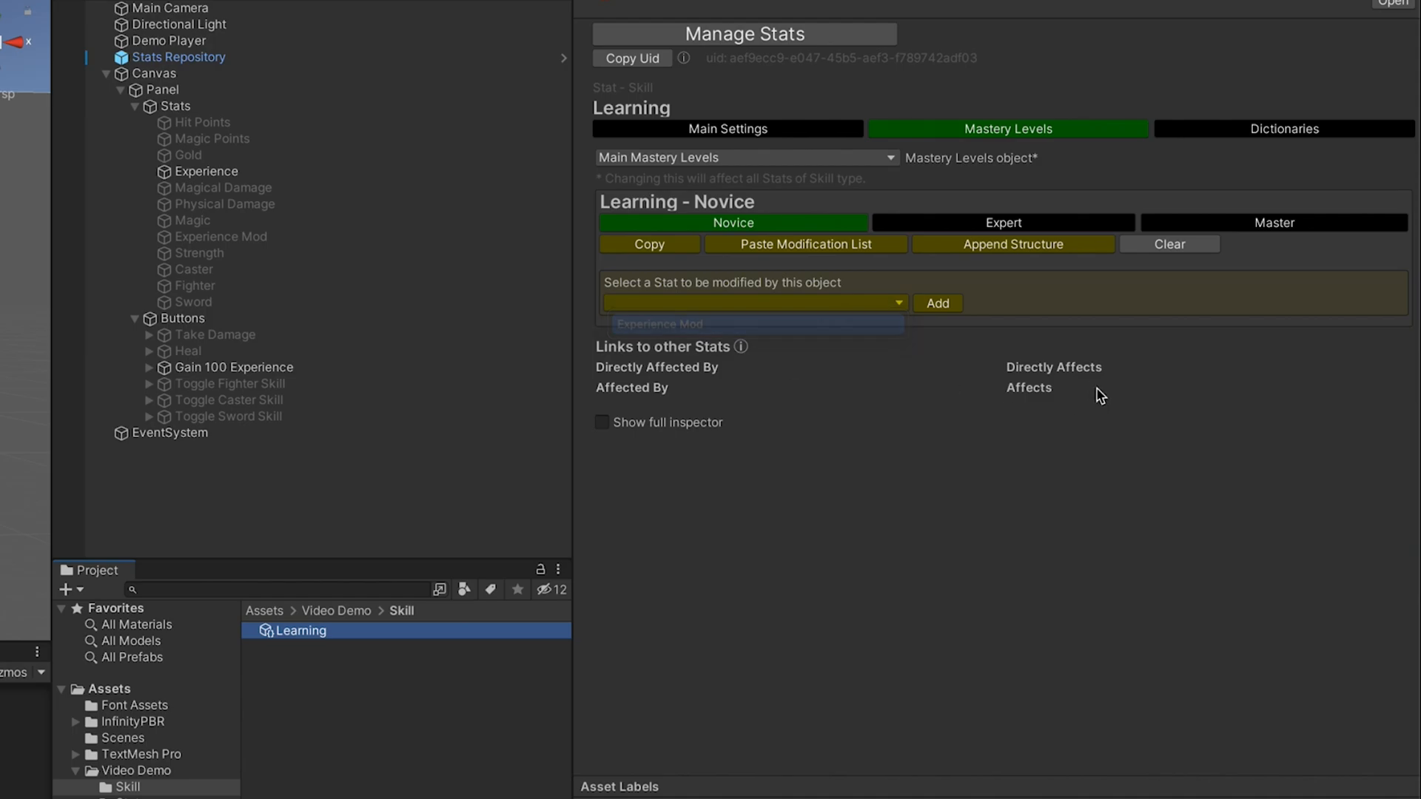
click(937, 306)
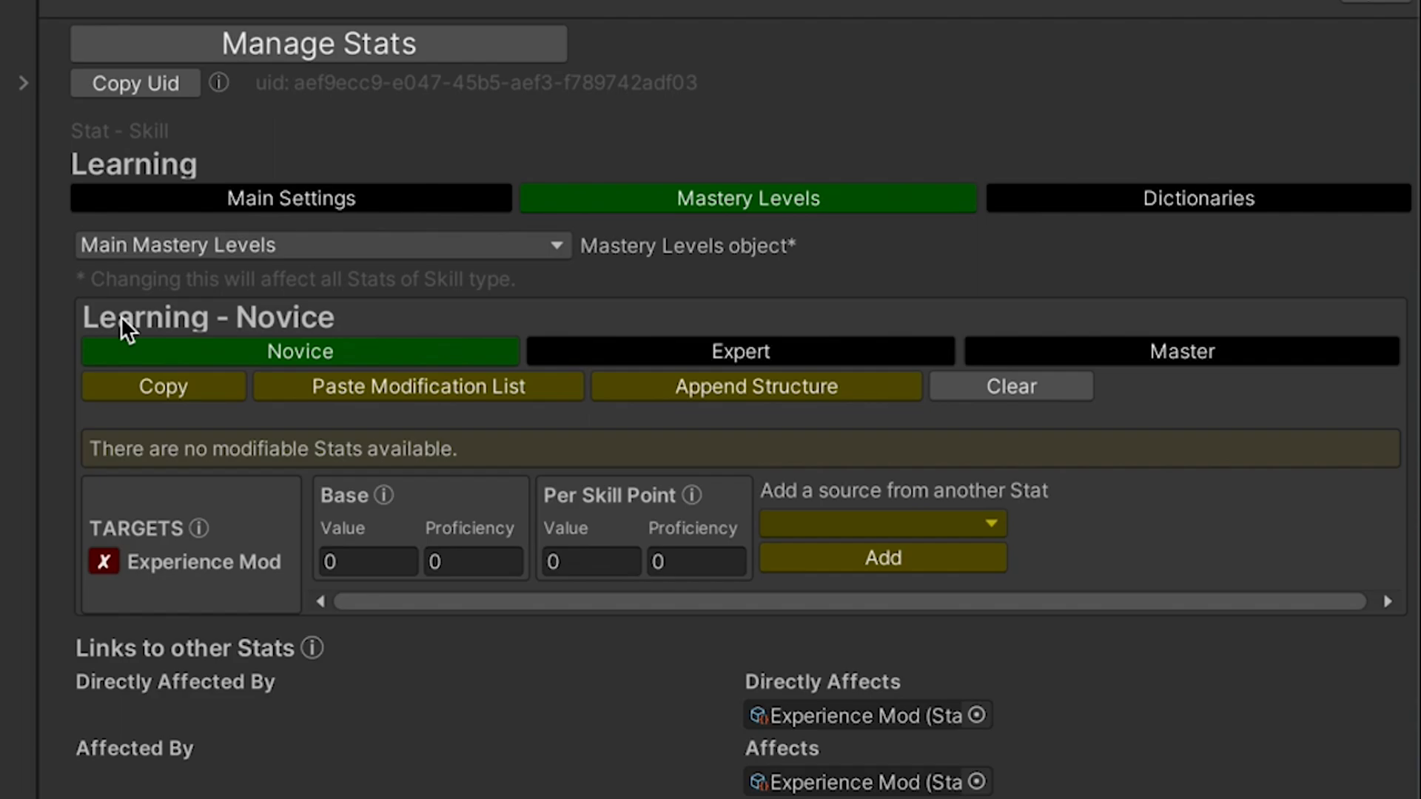
- For Learning's Novice level, set Experience Mod's base proficiency to 0.09 and its per skill point proficiency to 0.01
click(313, 197)
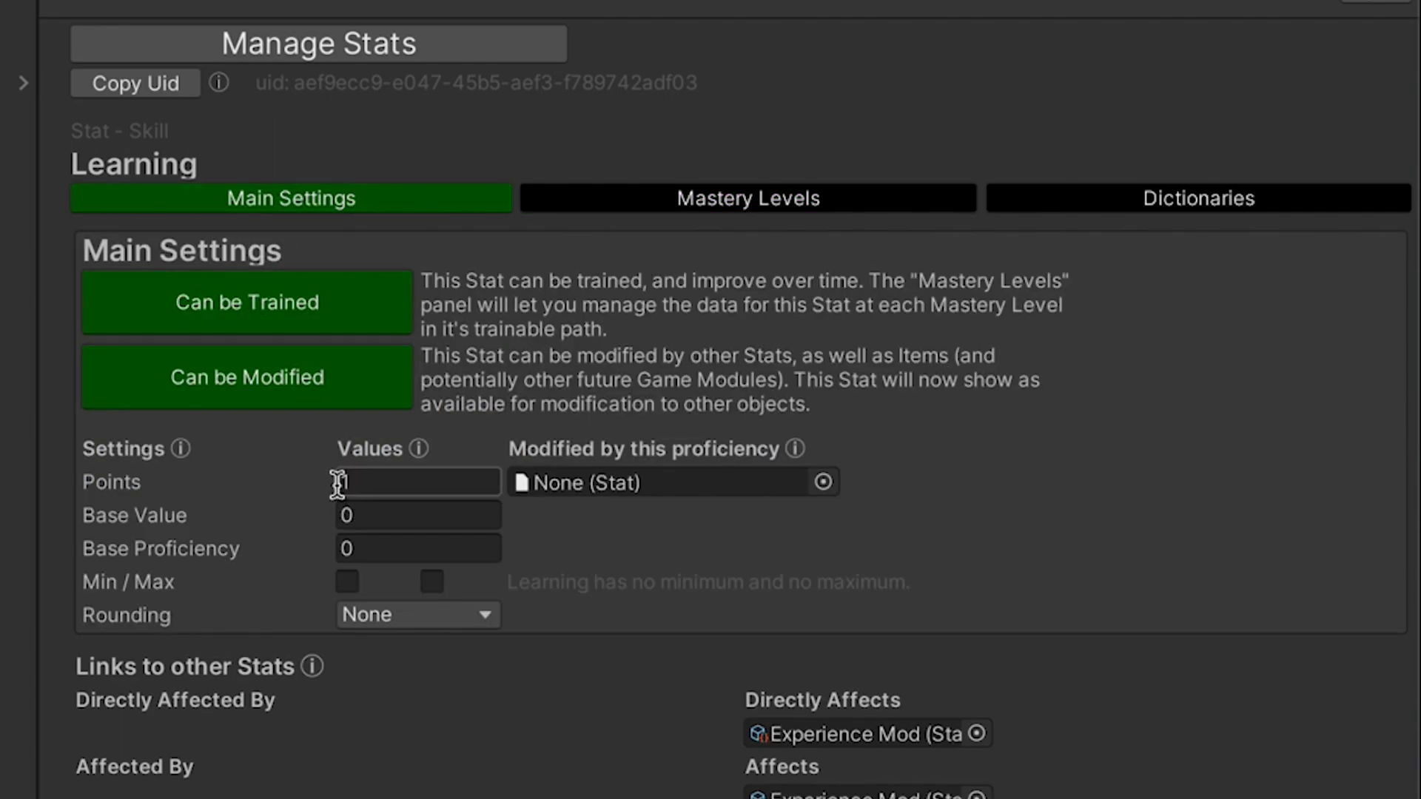
click(660, 194)
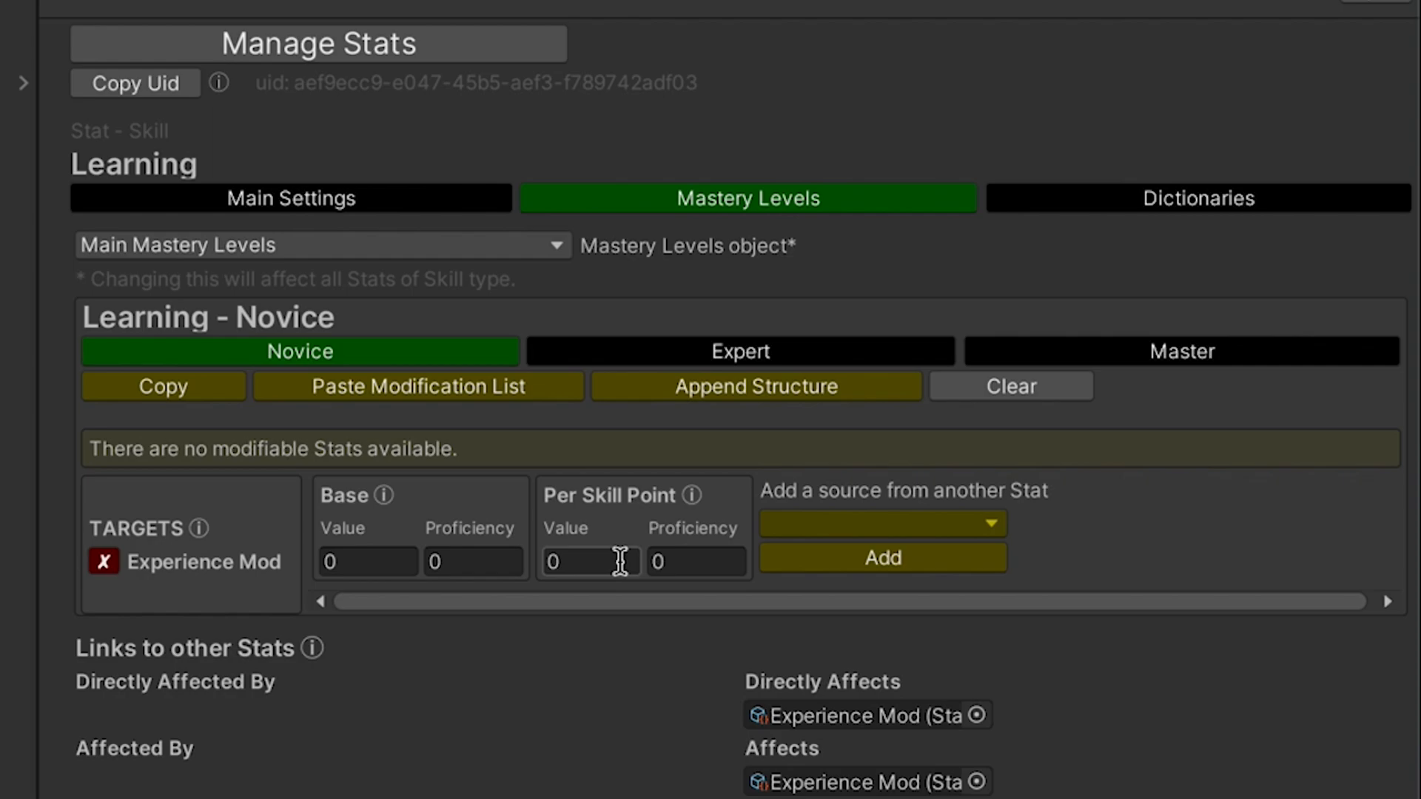
click(494, 562)
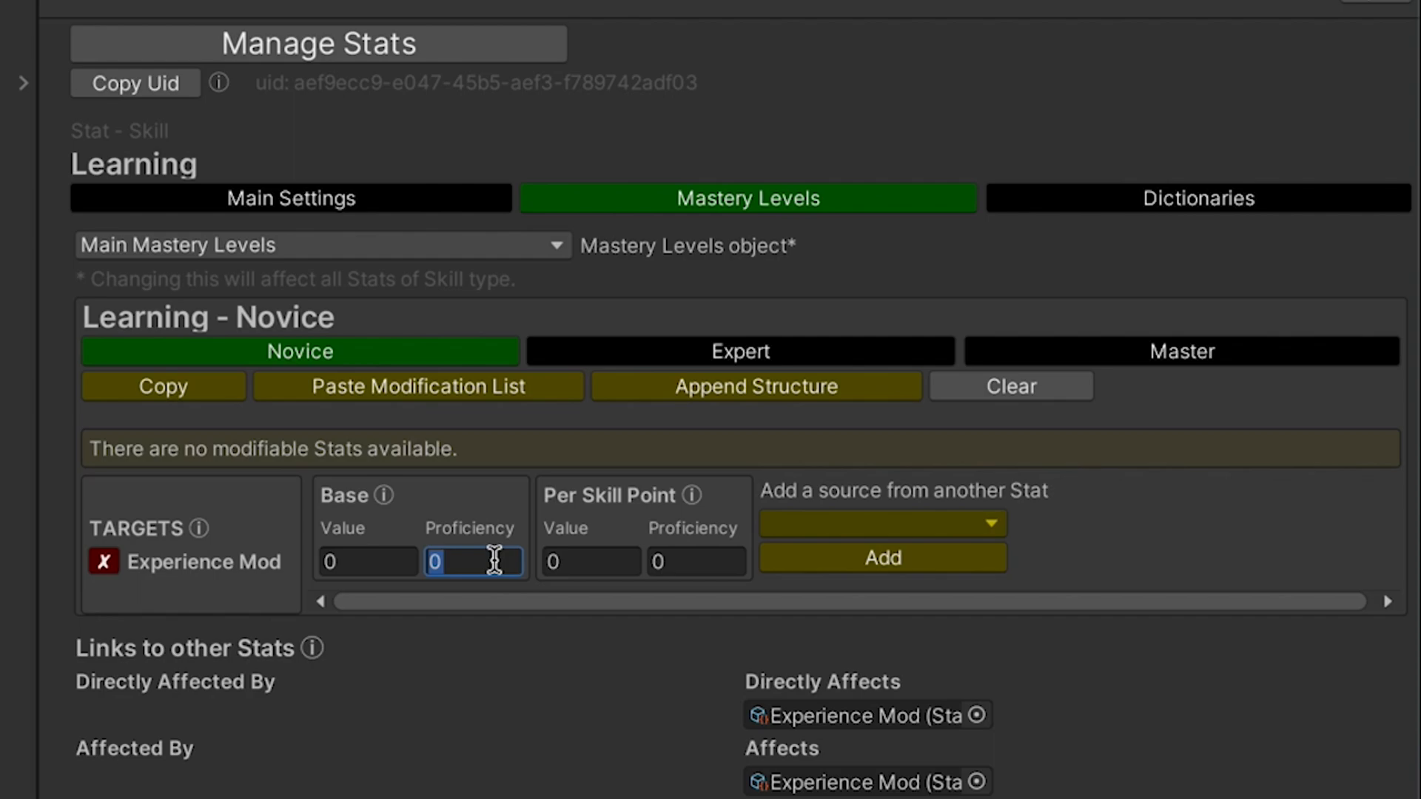
text(.09)
click(709, 560)
text(.01)
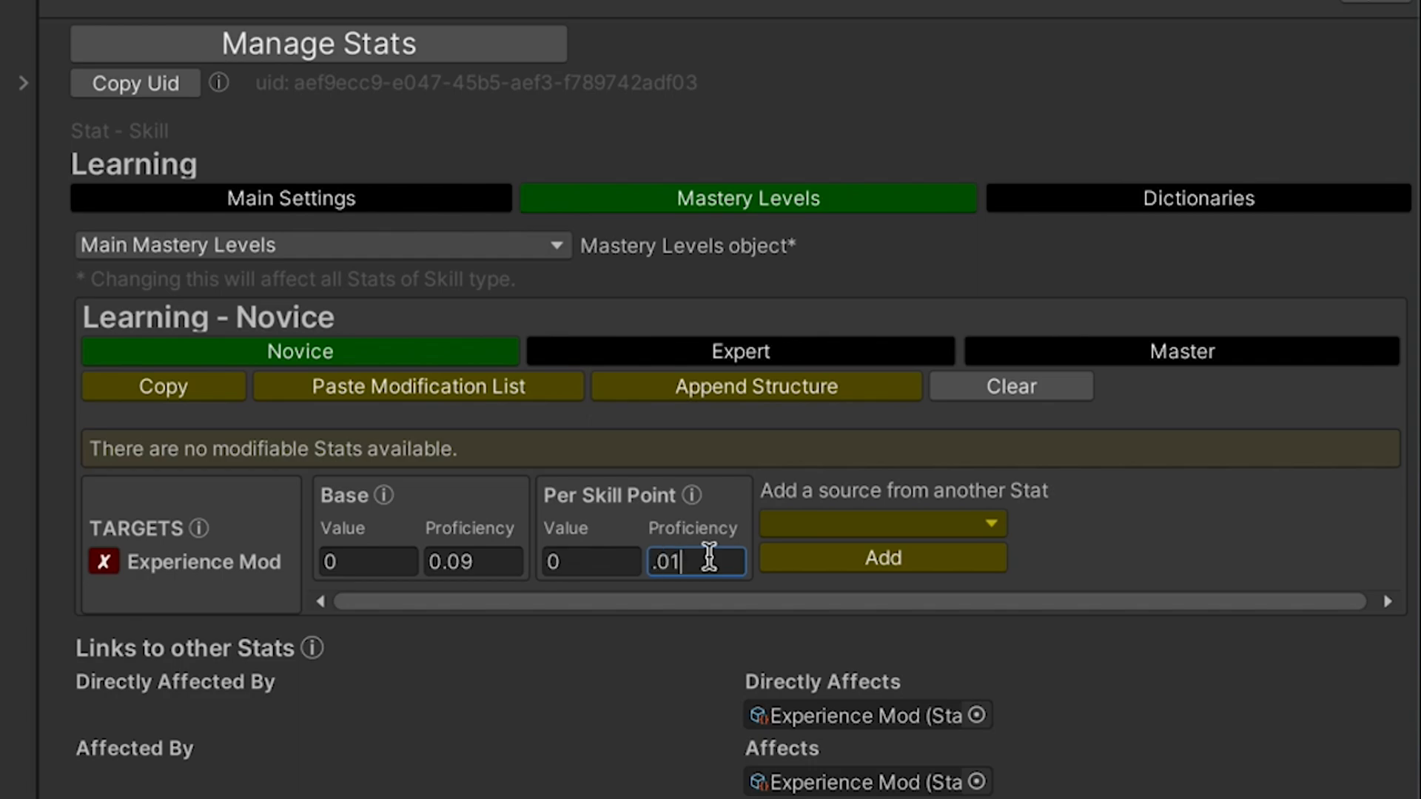
key(Return)
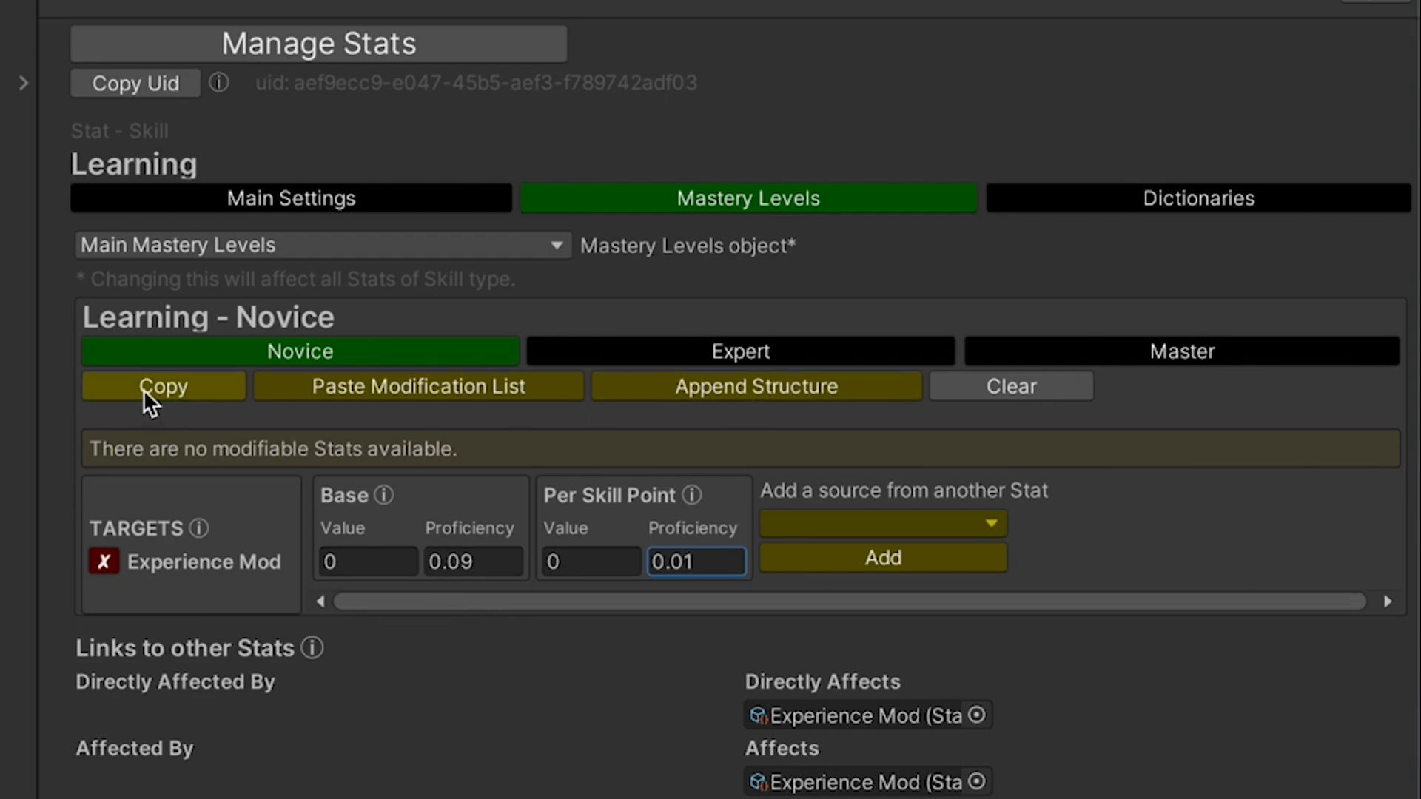
- Copy the Novice modification list and paste it into Learning's Expert and Master levels
click(707, 349)
click(425, 382)
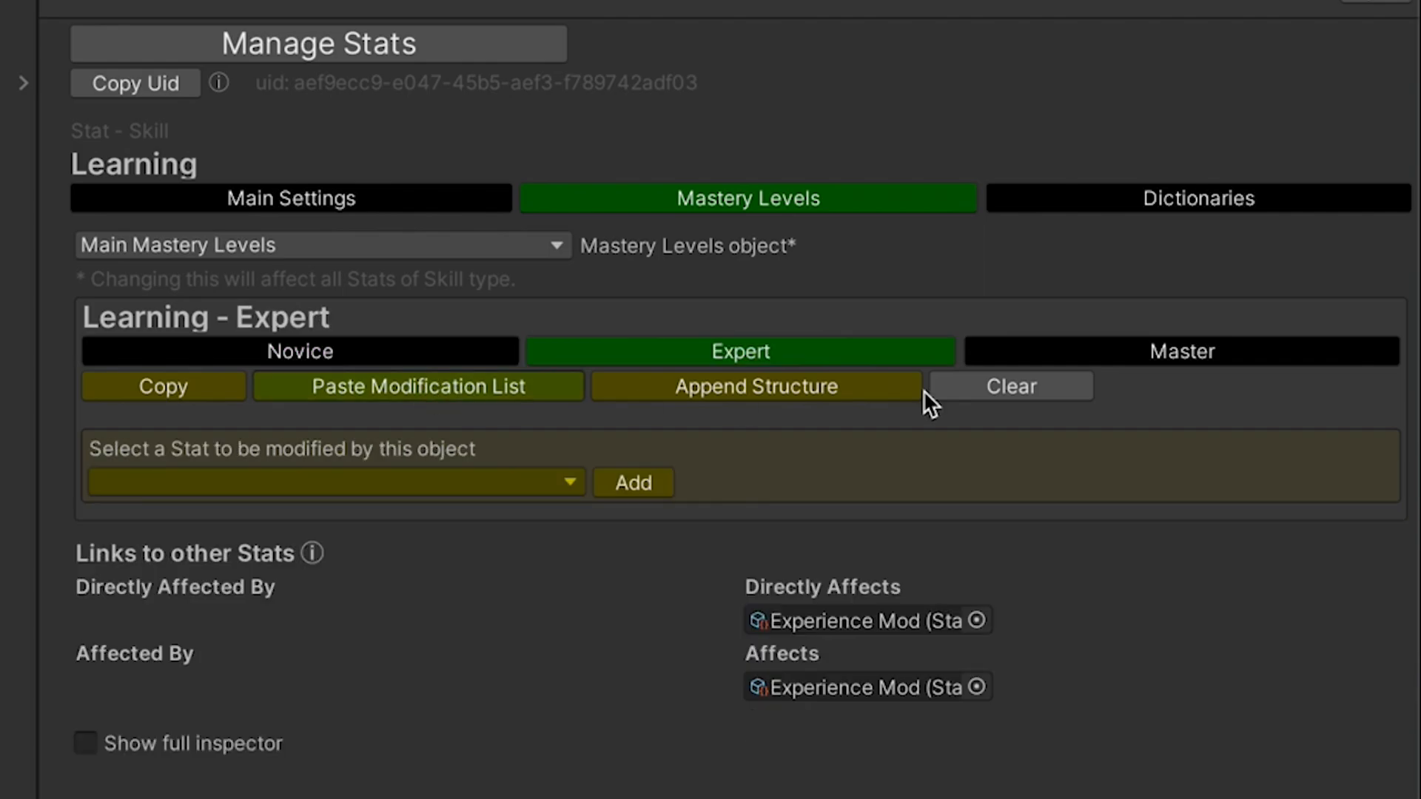
click(1165, 348)
click(439, 387)
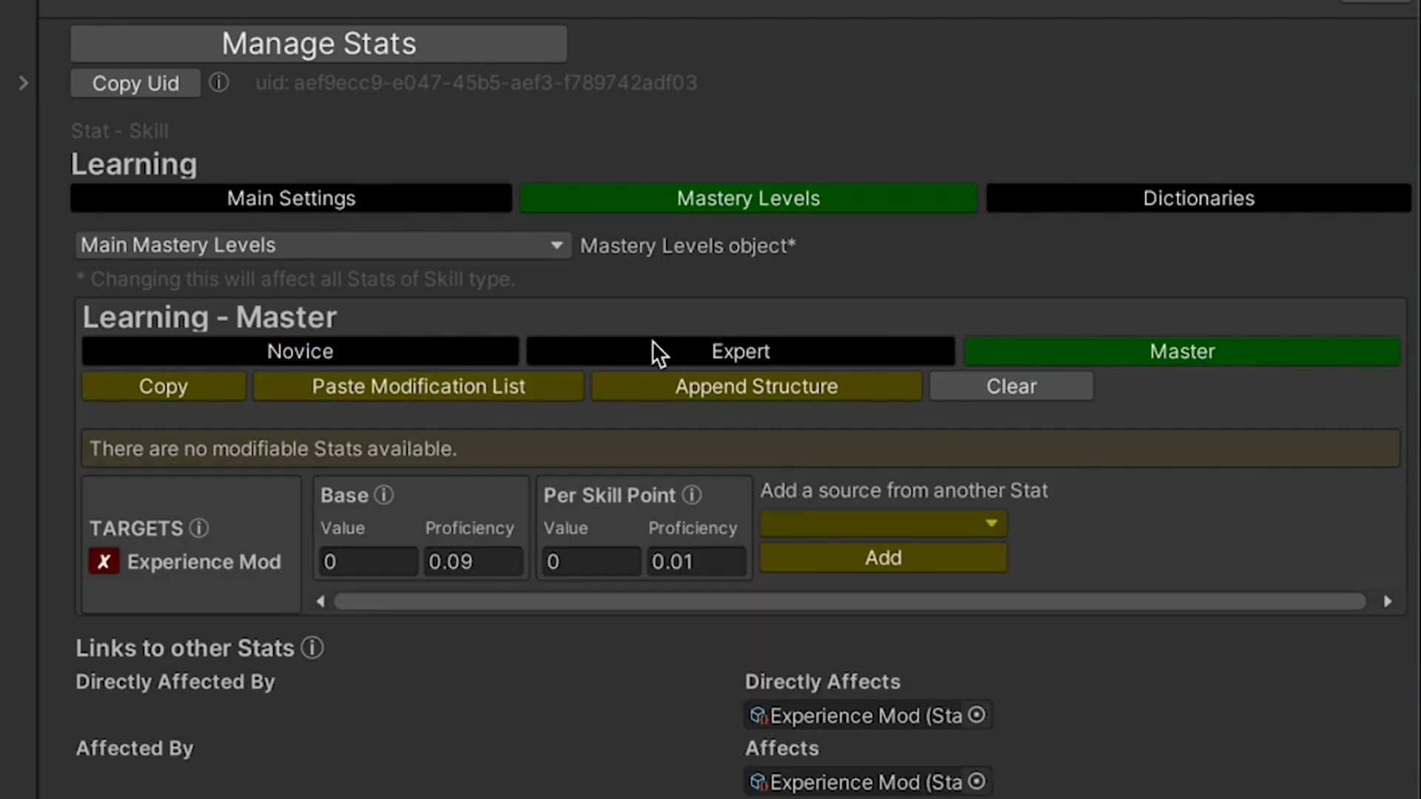
- Set the base proficiency for Experience Mod to 0.18 at Learning's Expert level
click(652, 352)
click(470, 561)
text(0.18)
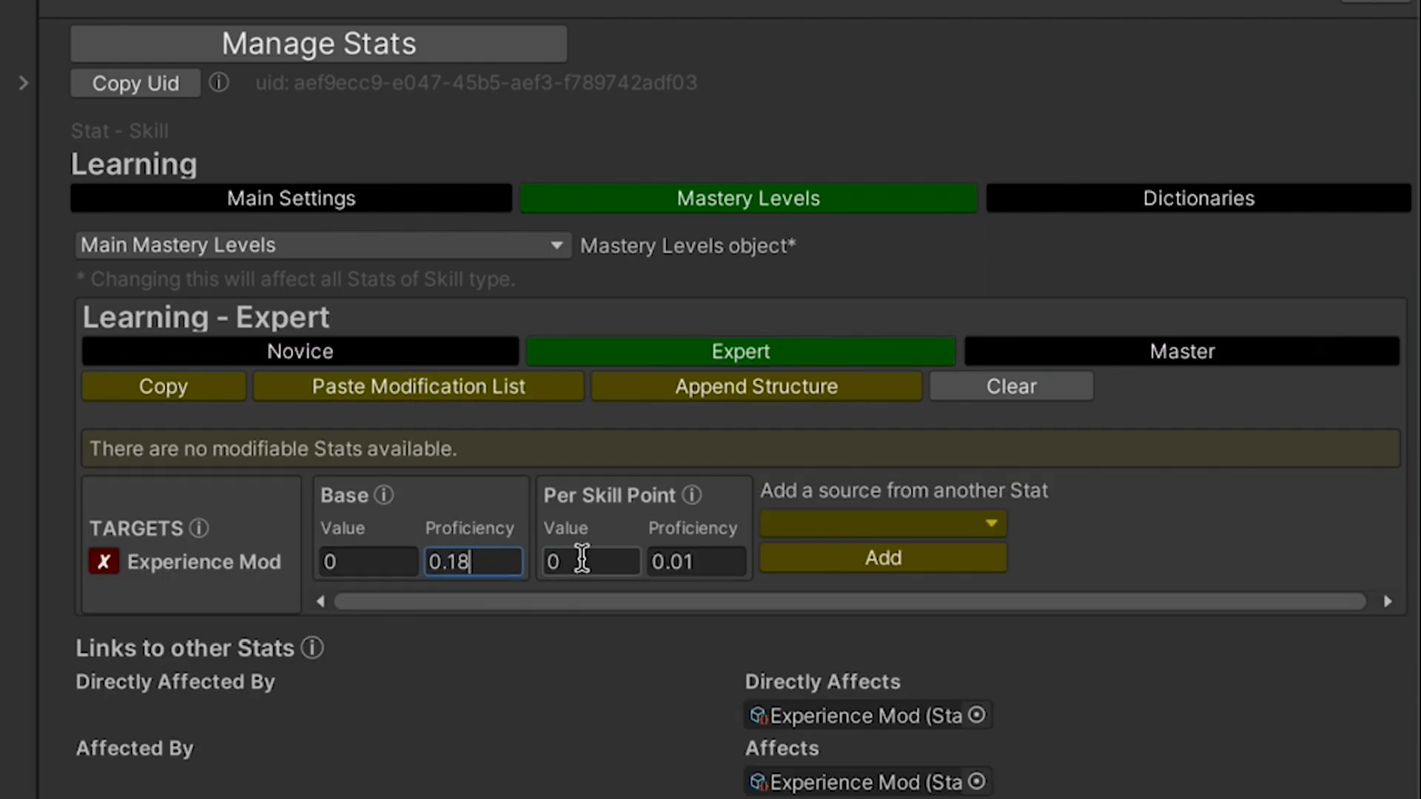
- Set Experience Mod's per skill point proficiency to 0.02 at Learning's Expert level, and open its base proficiency at the Master level
drag(686, 562, 738, 561)
text(2)
click(1067, 355)
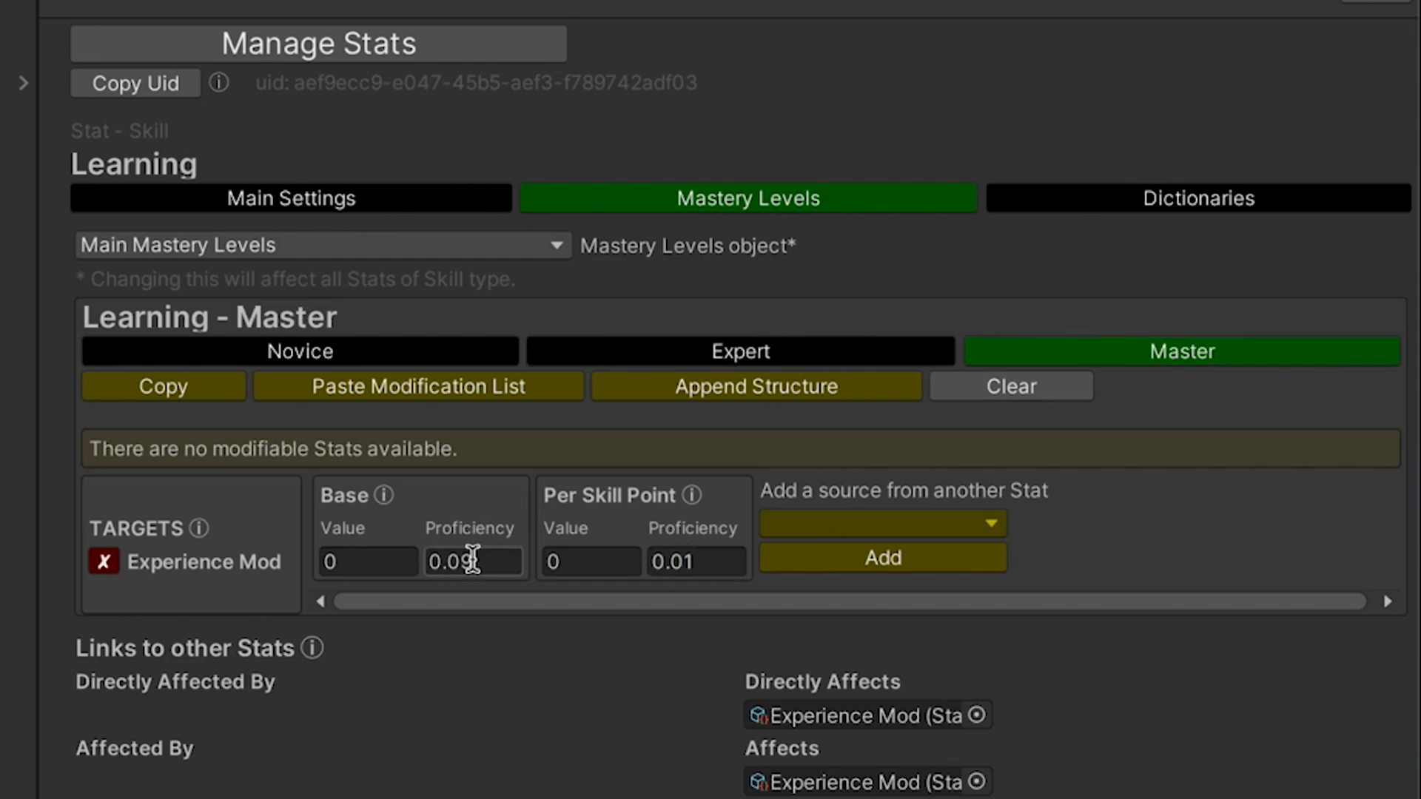
click(469, 561)
click(437, 352)
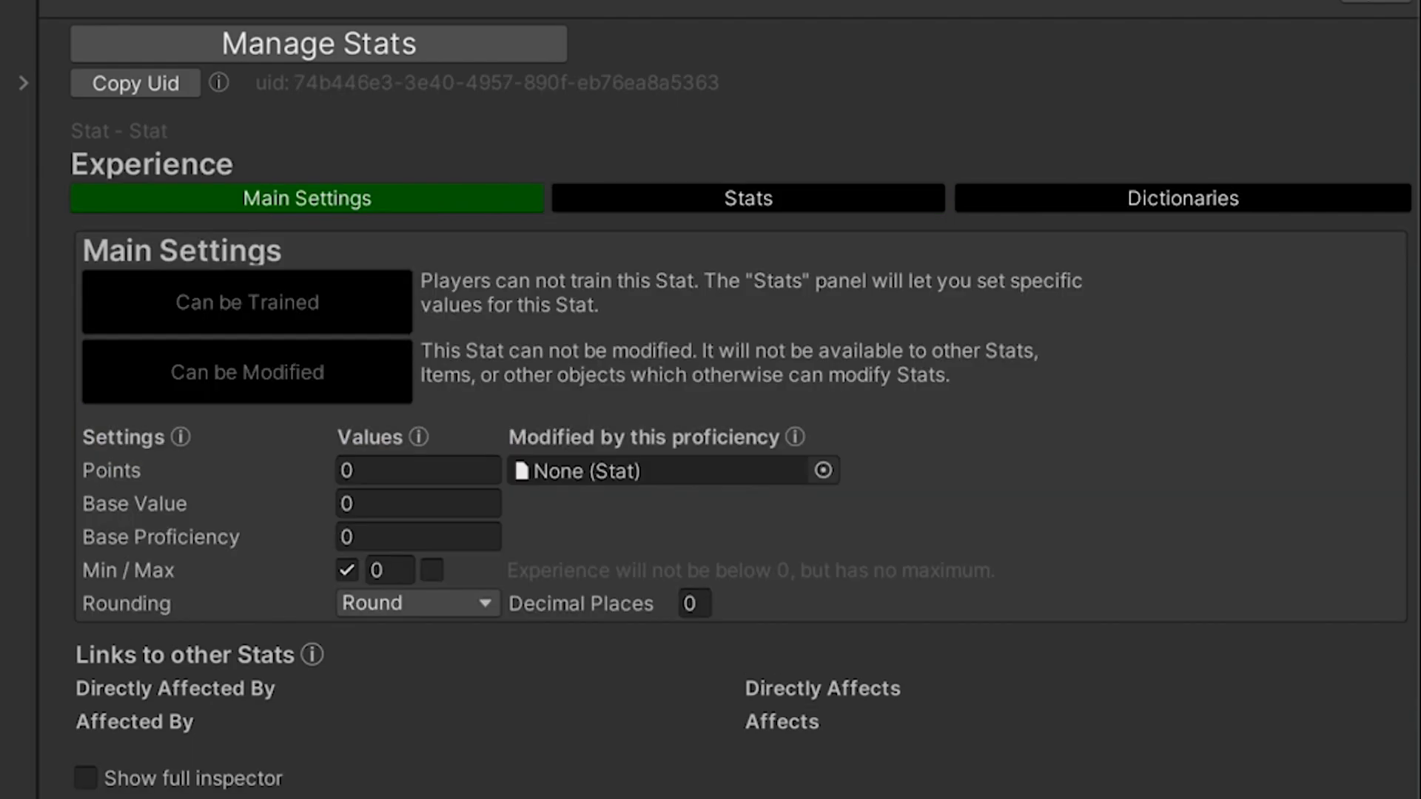
- Assign Experience Mod as the proficiency that modifies the Experience stat's points
drag(724, 632, 556, 471)
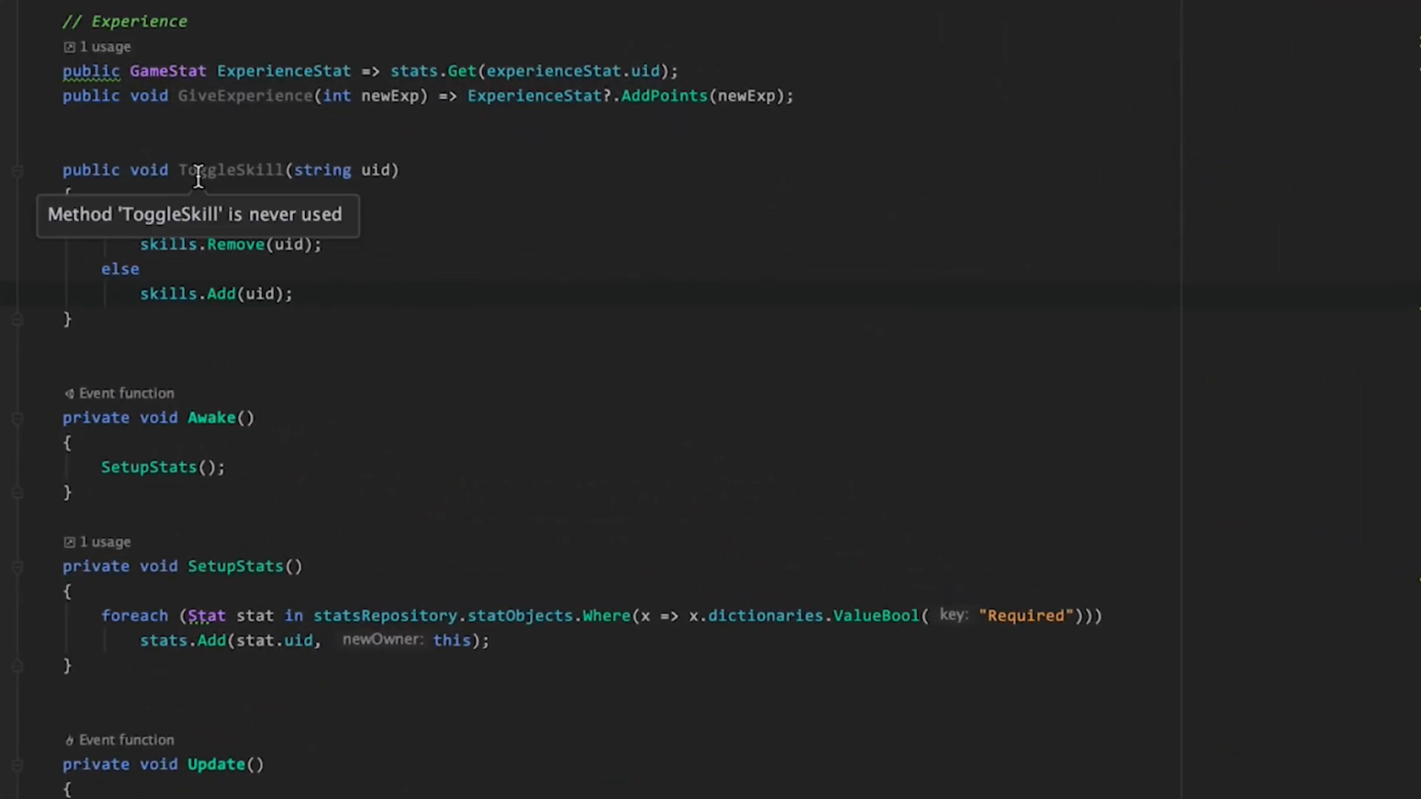
- Examine the ToggleSkill method and the Toggle Learning button's On Click event that calls it
click(393, 169)
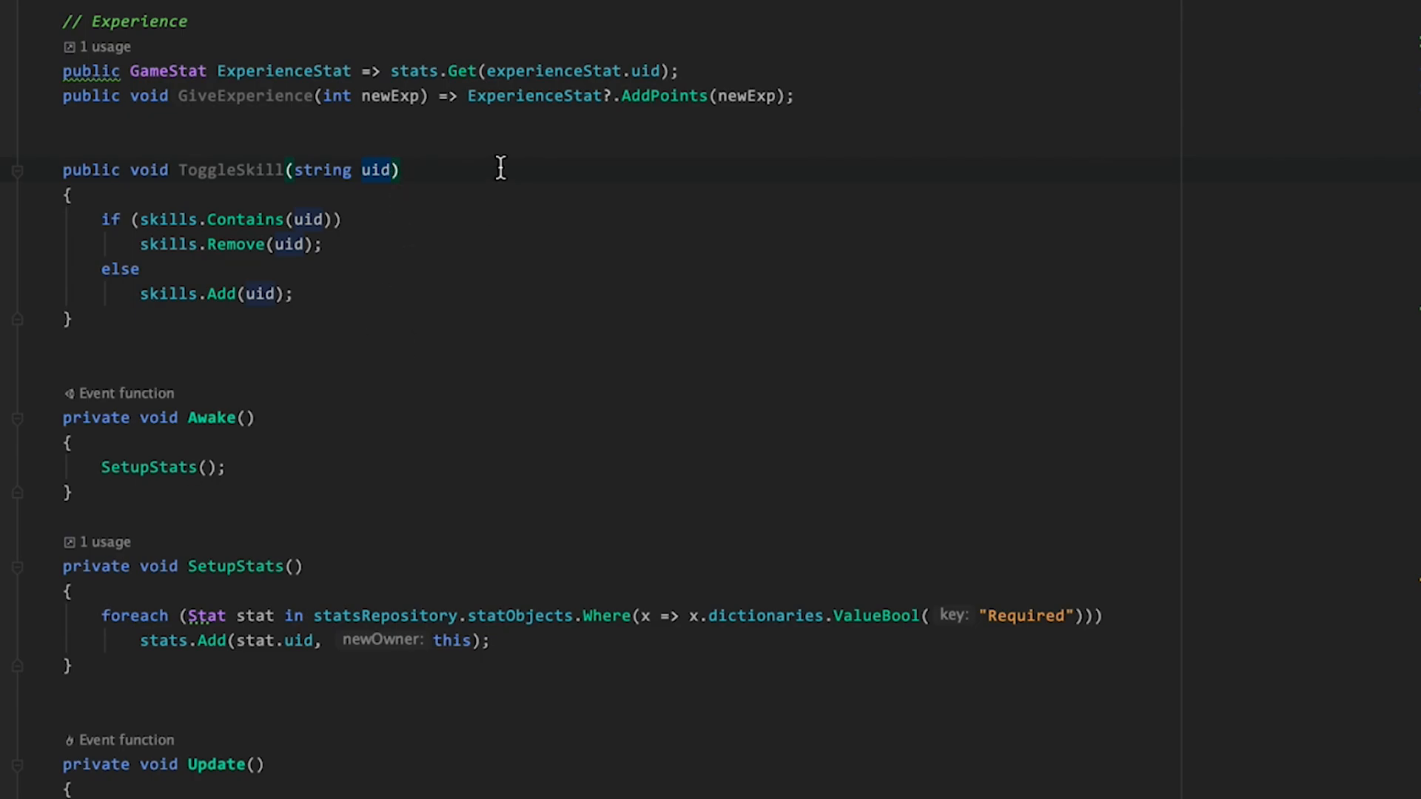
mouse_move(143, 220)
mouse_down()
mouse_move(372, 213)
mouse_move(153, 240)
mouse_up()
drag(139, 294, 403, 289)
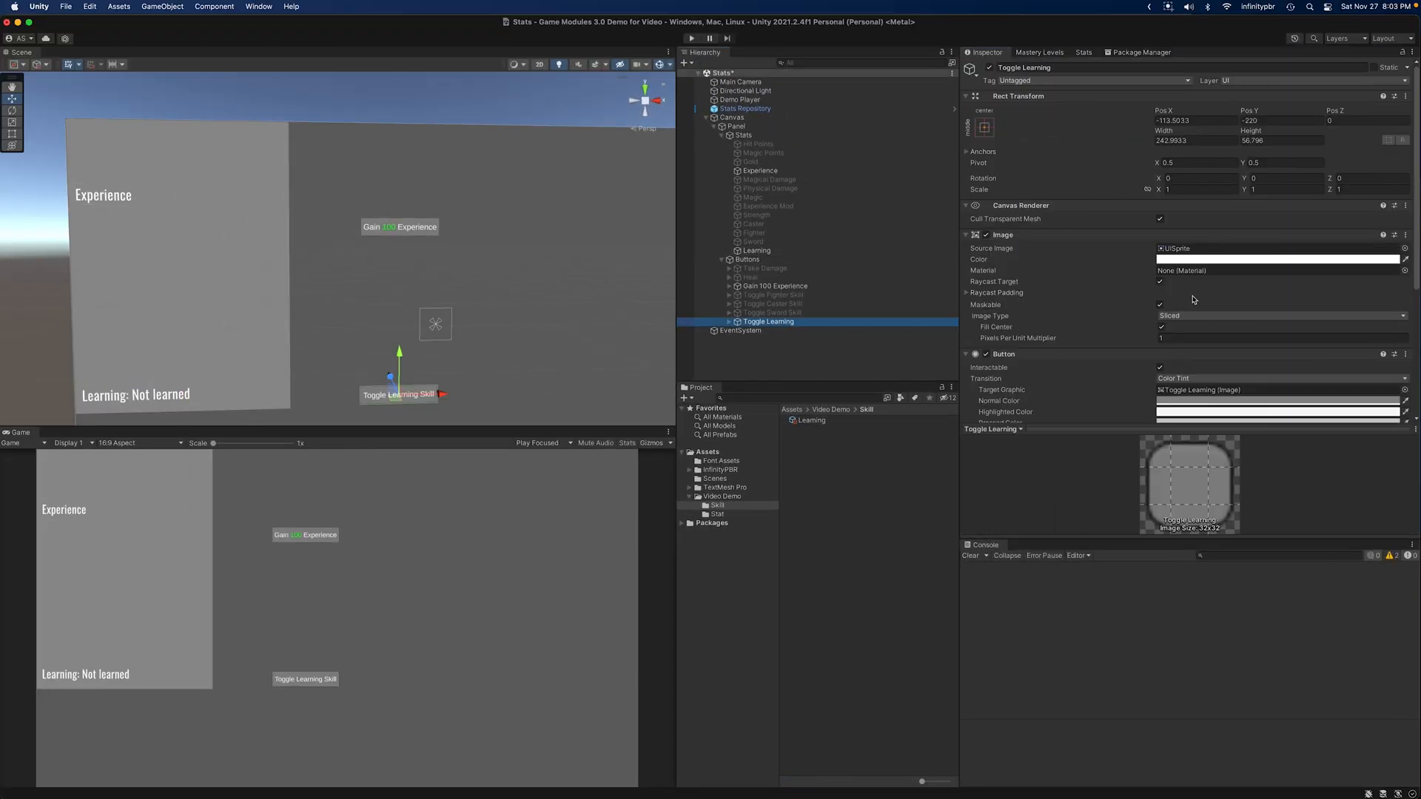
scroll(1193, 300, down, 5)
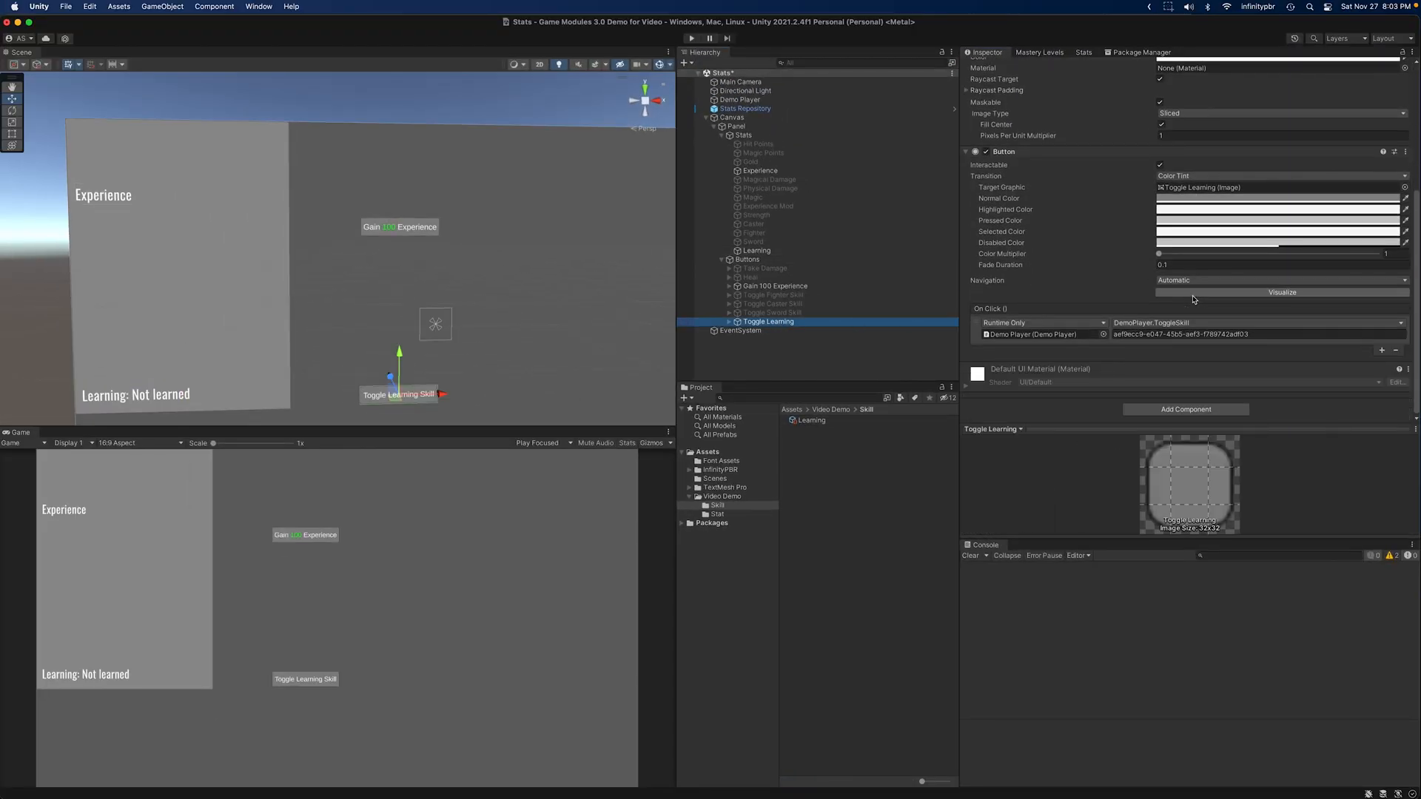
- Set the Uid of the Learning text object's Demo UI Skill script to aef9ecc9-e047-45b5-aef3-f789742adf03
click(198, 396)
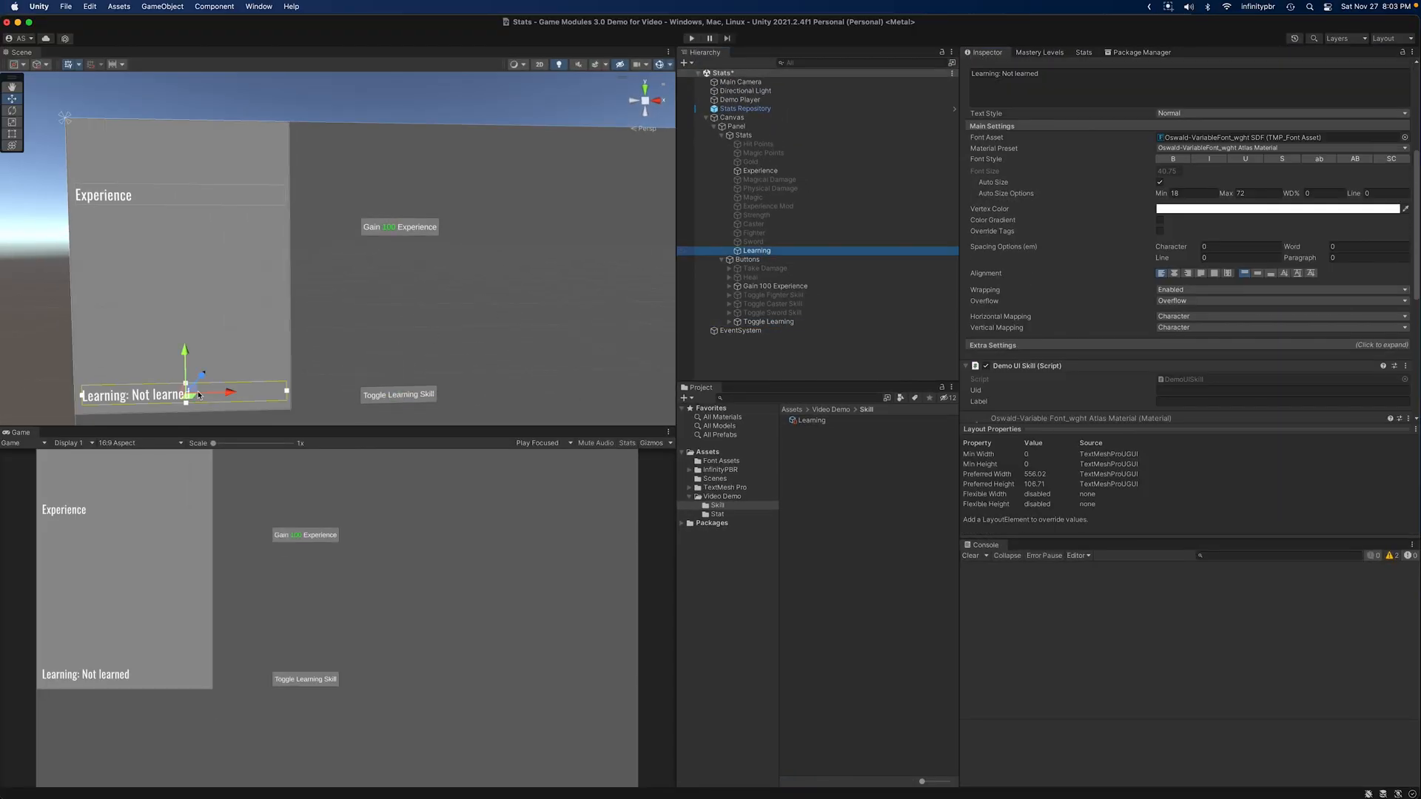
scroll(1044, 269, down, 6)
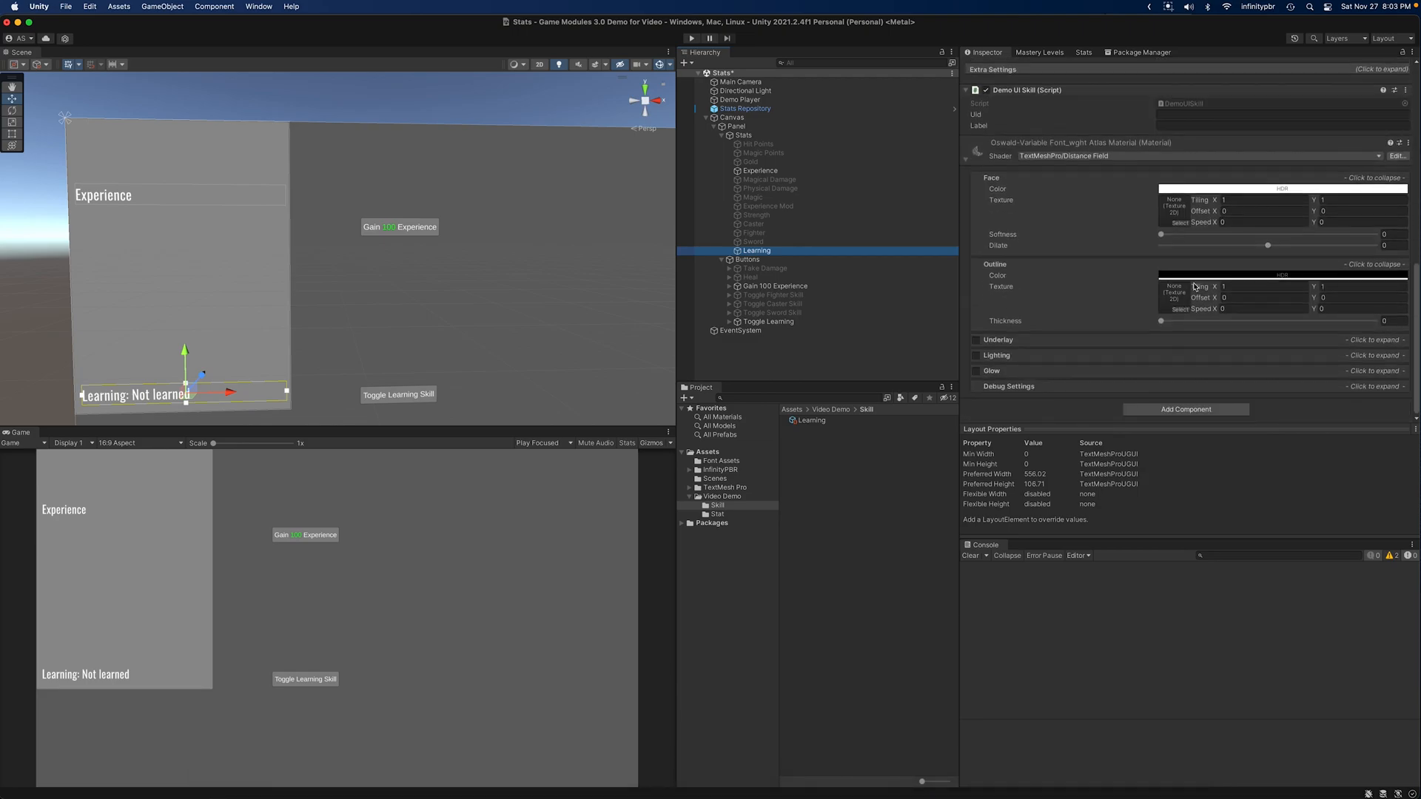
scroll(1014, 258, up, 3)
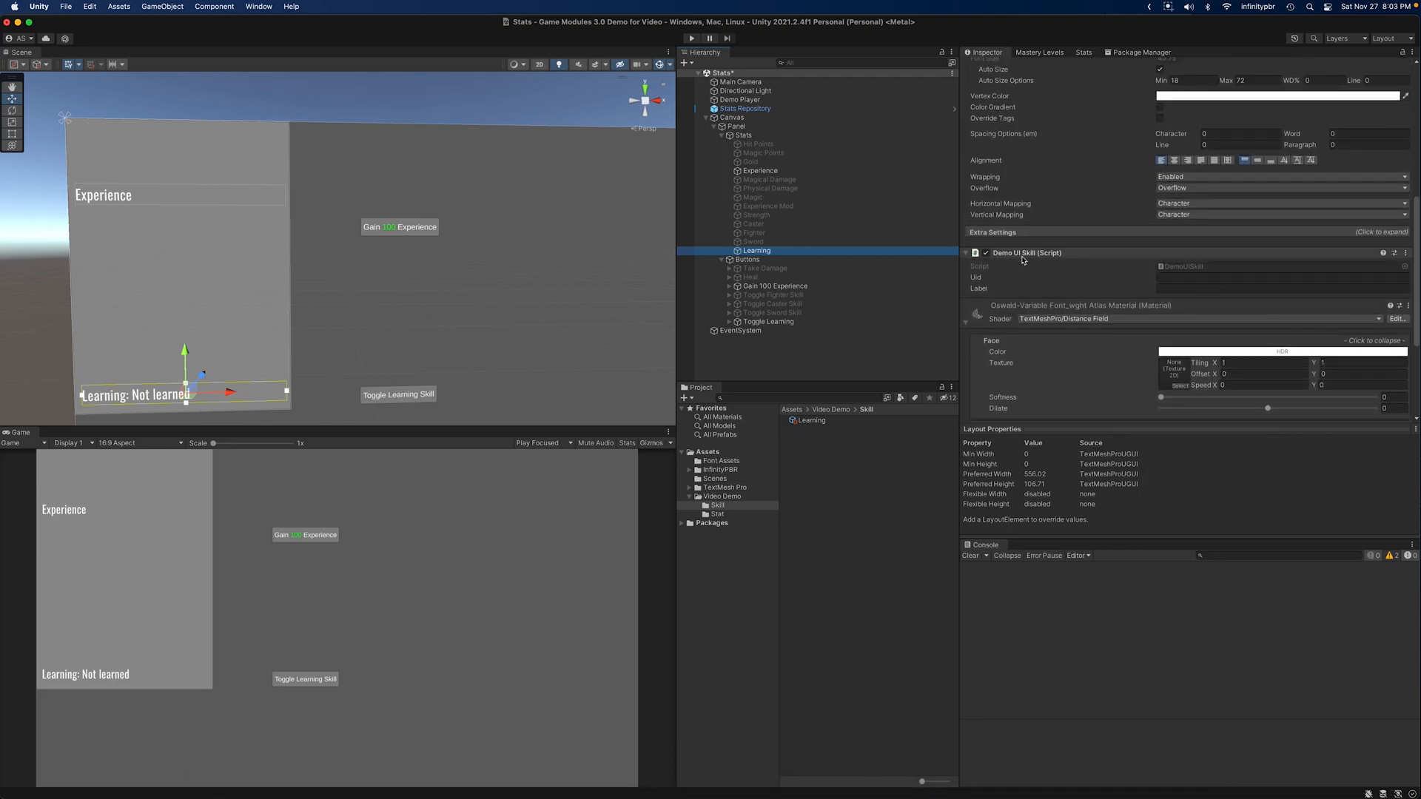
click(1185, 275)
scroll(1186, 274, down, 1)
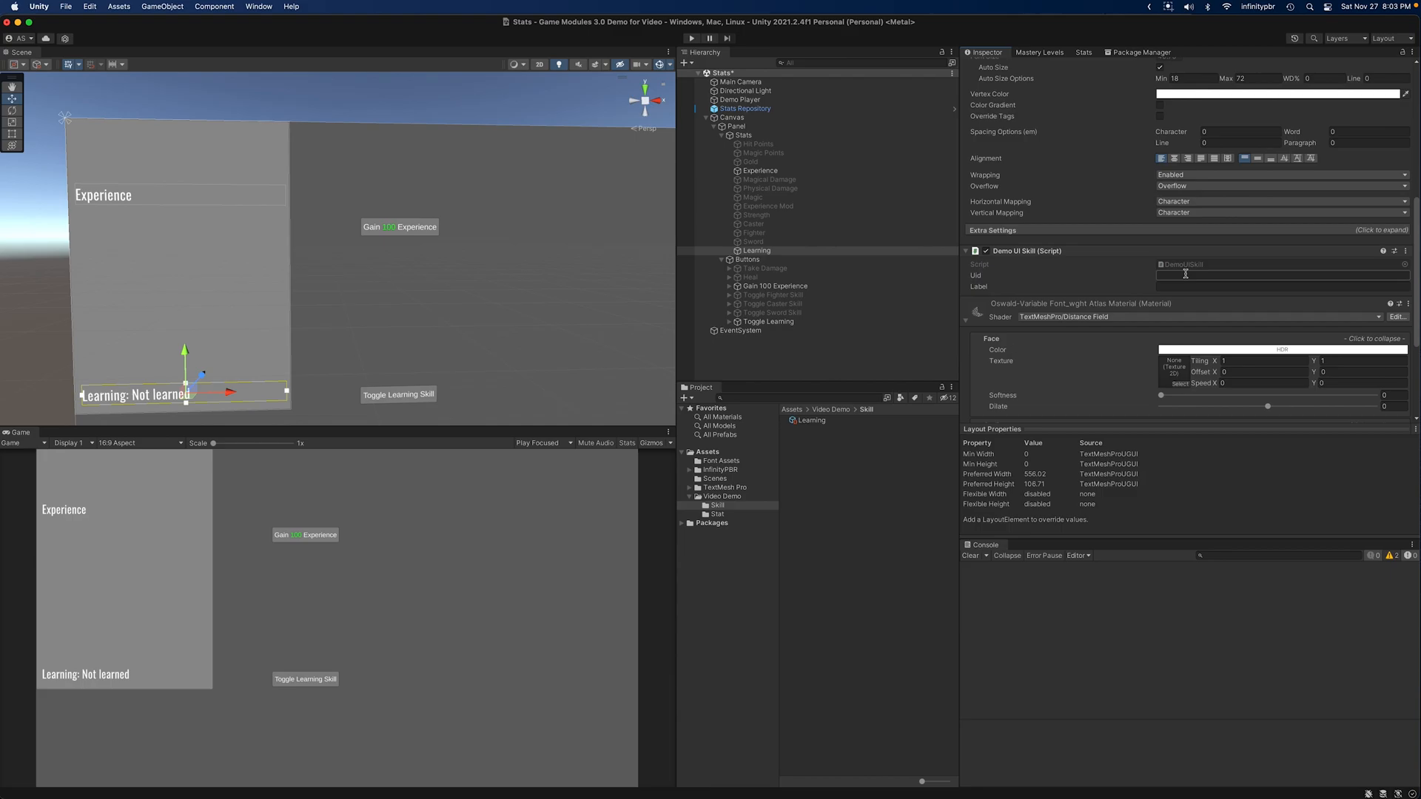
scroll(1199, 272, down, 1)
click(1199, 271)
text(aef9ecc9-e047-45b5-aef3-f789742adf03)
- Open the DemoUISkill script and examine how Update uses HasSkill to show the mastery level name or Not Learned
double_click(1192, 258)
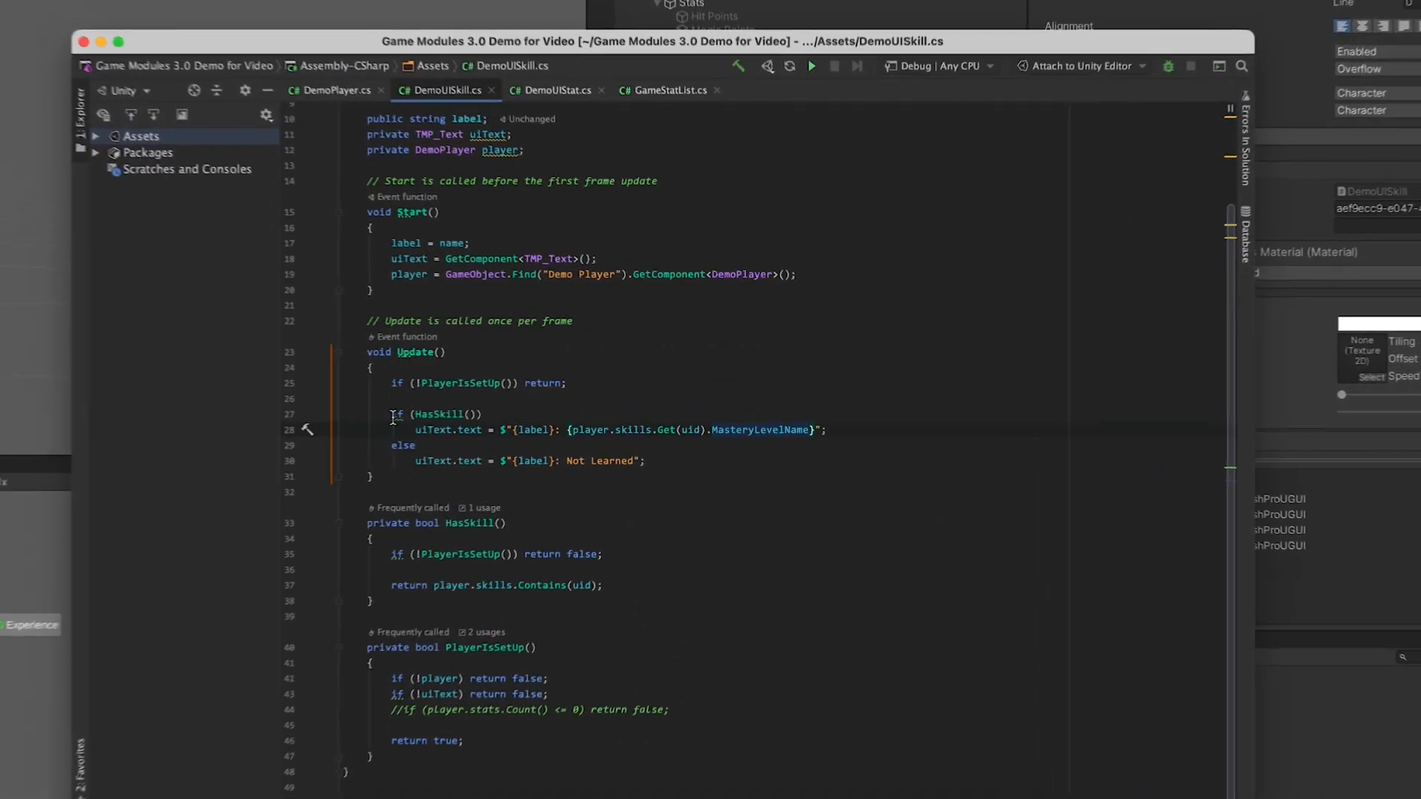
drag(551, 464, 609, 464)
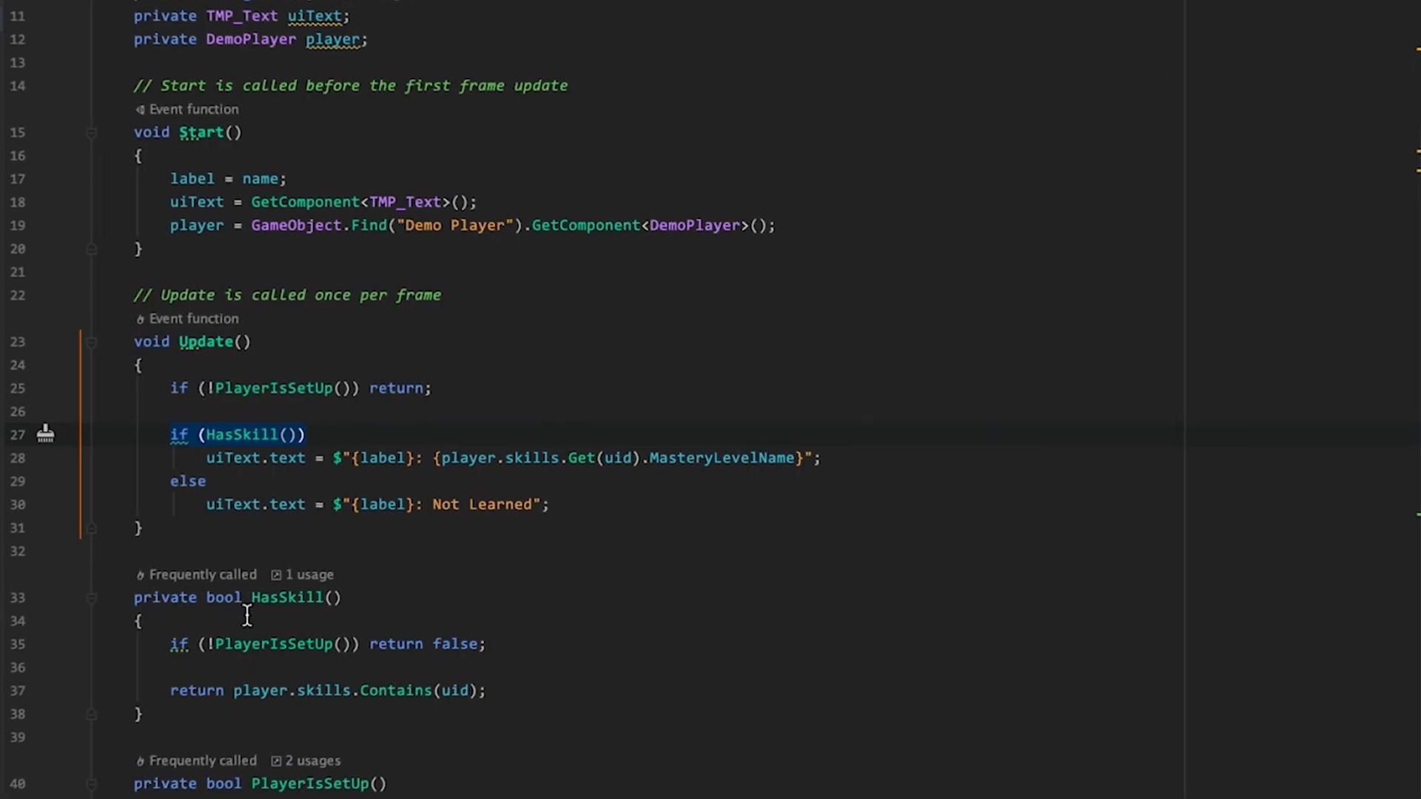
click(195, 676)
drag(164, 690, 628, 682)
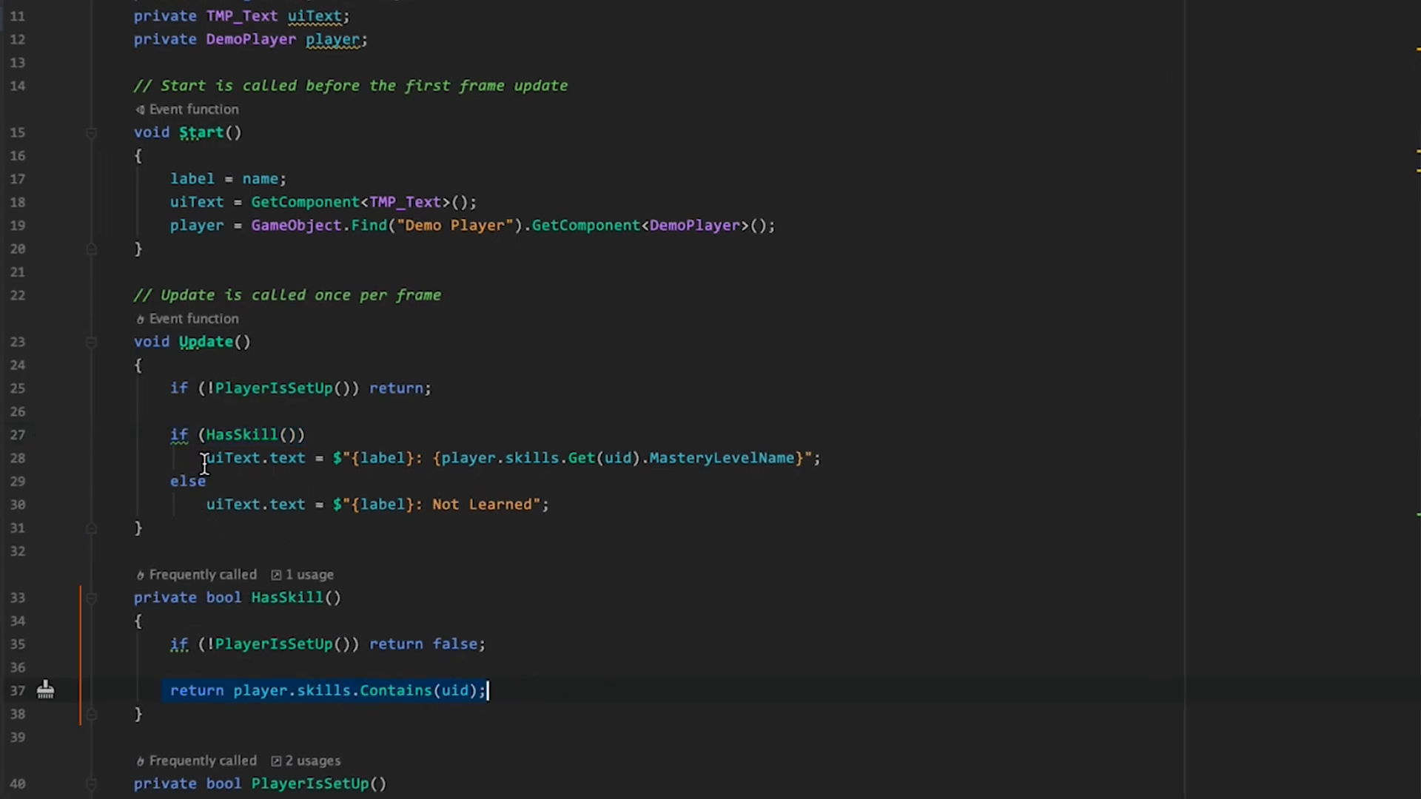
drag(333, 457, 362, 457)
click(435, 458)
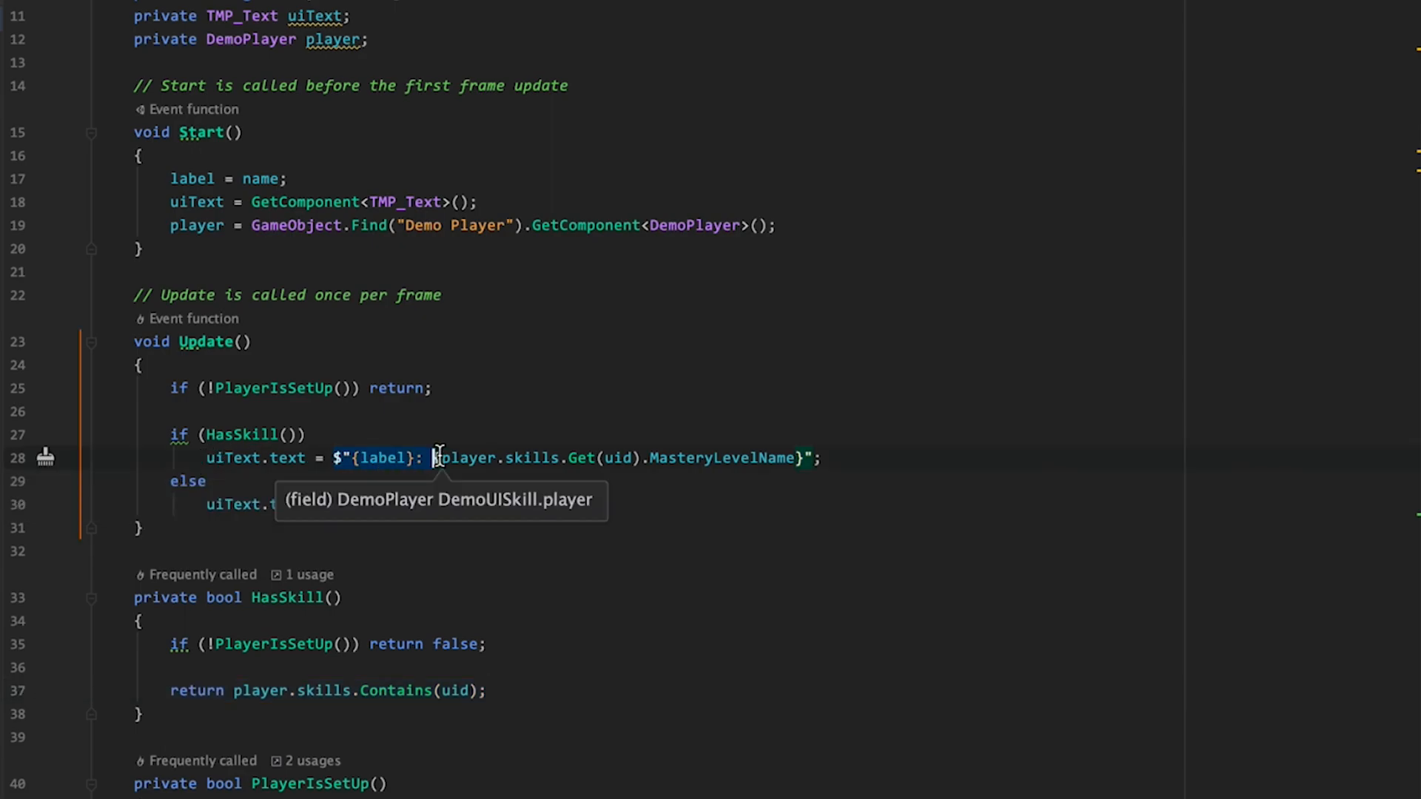
drag(562, 458, 795, 458)
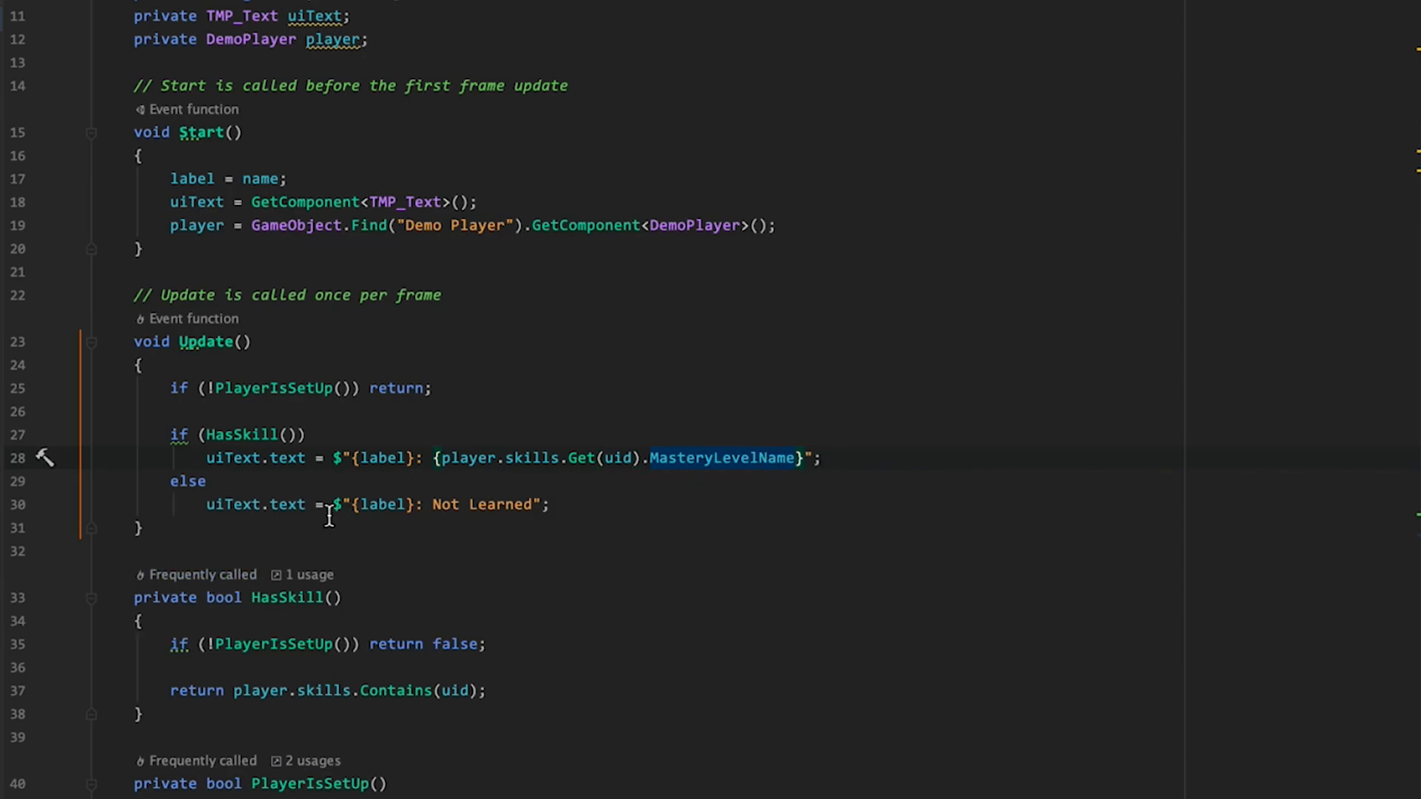
click(378, 525)
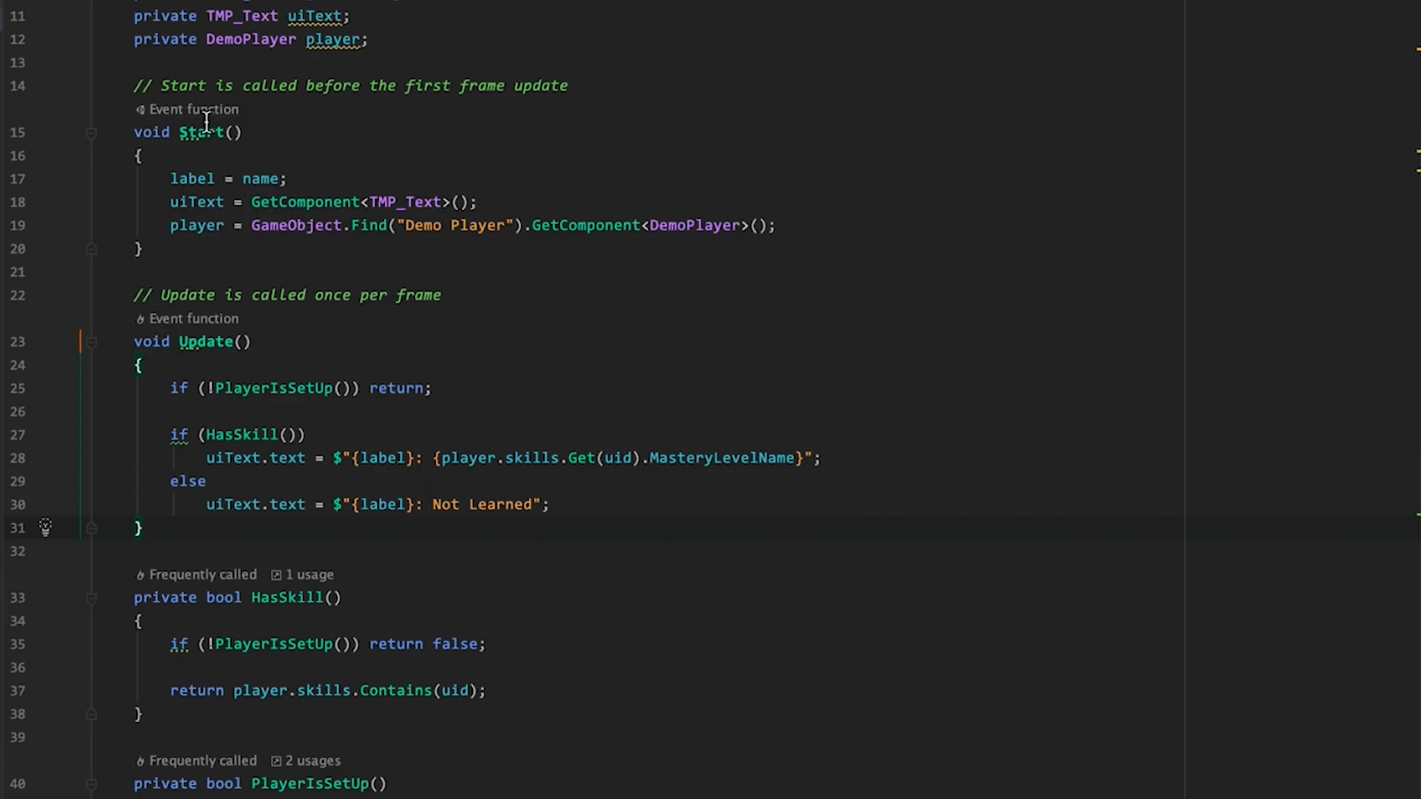
- Declare a private GameStat field named _gameStat below the player field and import the missing namespace for its type
click(504, 38)
key(Return)
key(Return)
text(private GameStat _gameStat;)
click(245, 87)
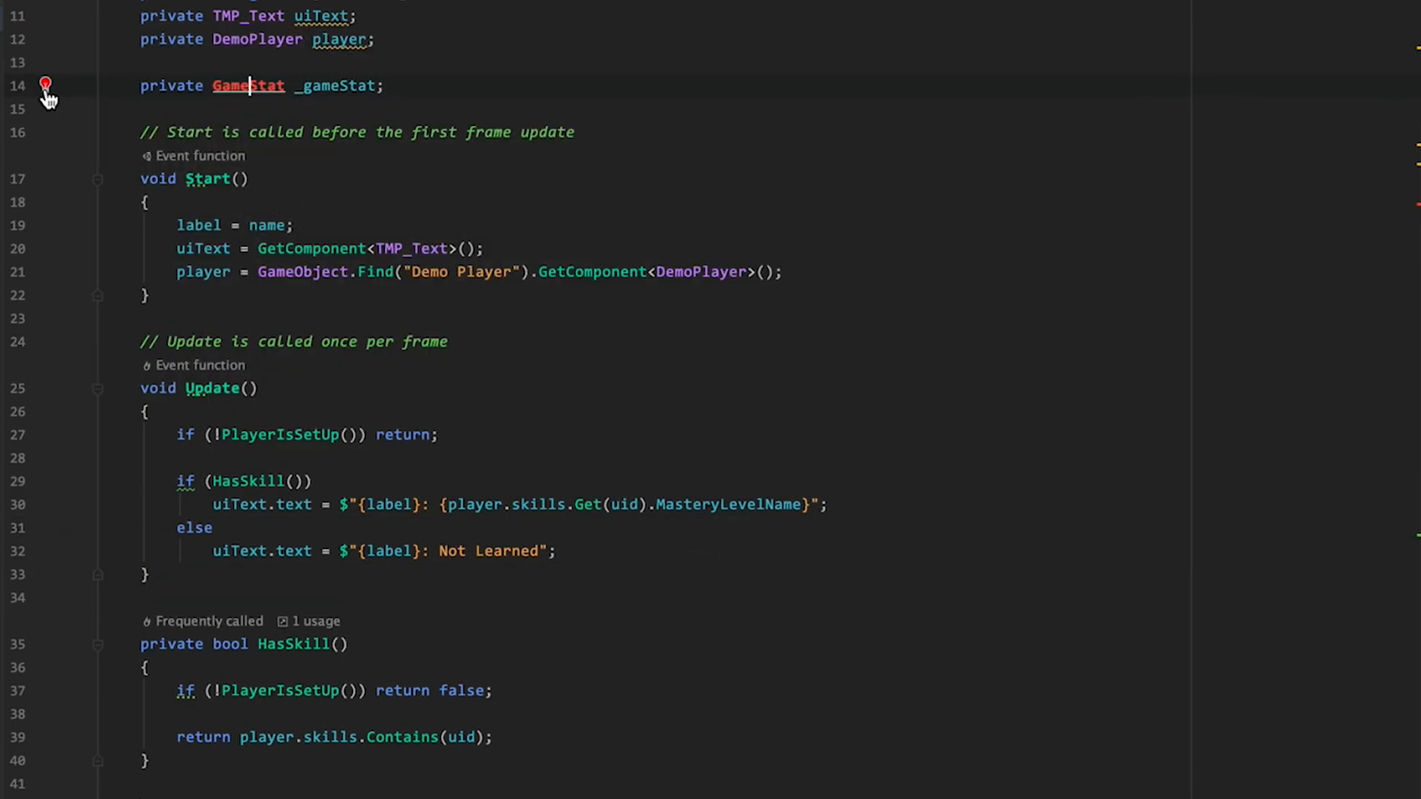
click(46, 87)
- Add the line public GameStat GetGameStat(); directly below the _gameStat field
click(385, 86)
key(Return)
text(private)
key(BackSpace)
key(BackSpace)
key(BackSpace)
key(BackSpace)
key(BackSpace)
key(BackSpace)
key(BackSpace)
key(BackSpace)
text(public GameStat GetGameStat();)
- Write a private GetGameStat() method that returns _gameStat when it is not null
key(Return)
key(Return)
text(pu)
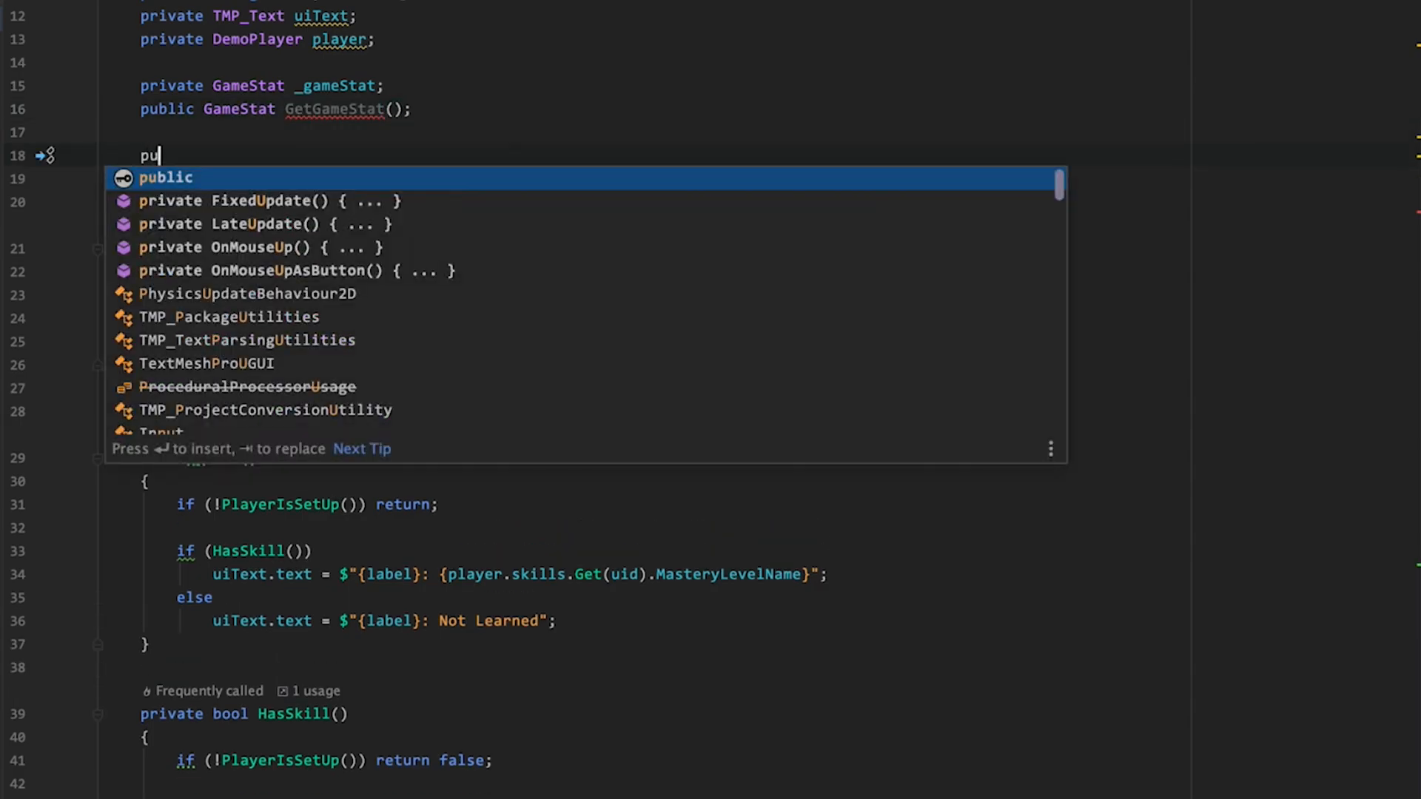
key(BackSpace)
key(BackSpace)
text(private GameStat GetGameStat())
key(Return)
text({)
key(Return)
text(if (_gameStat != null) return _gameStat;)
key(Return)
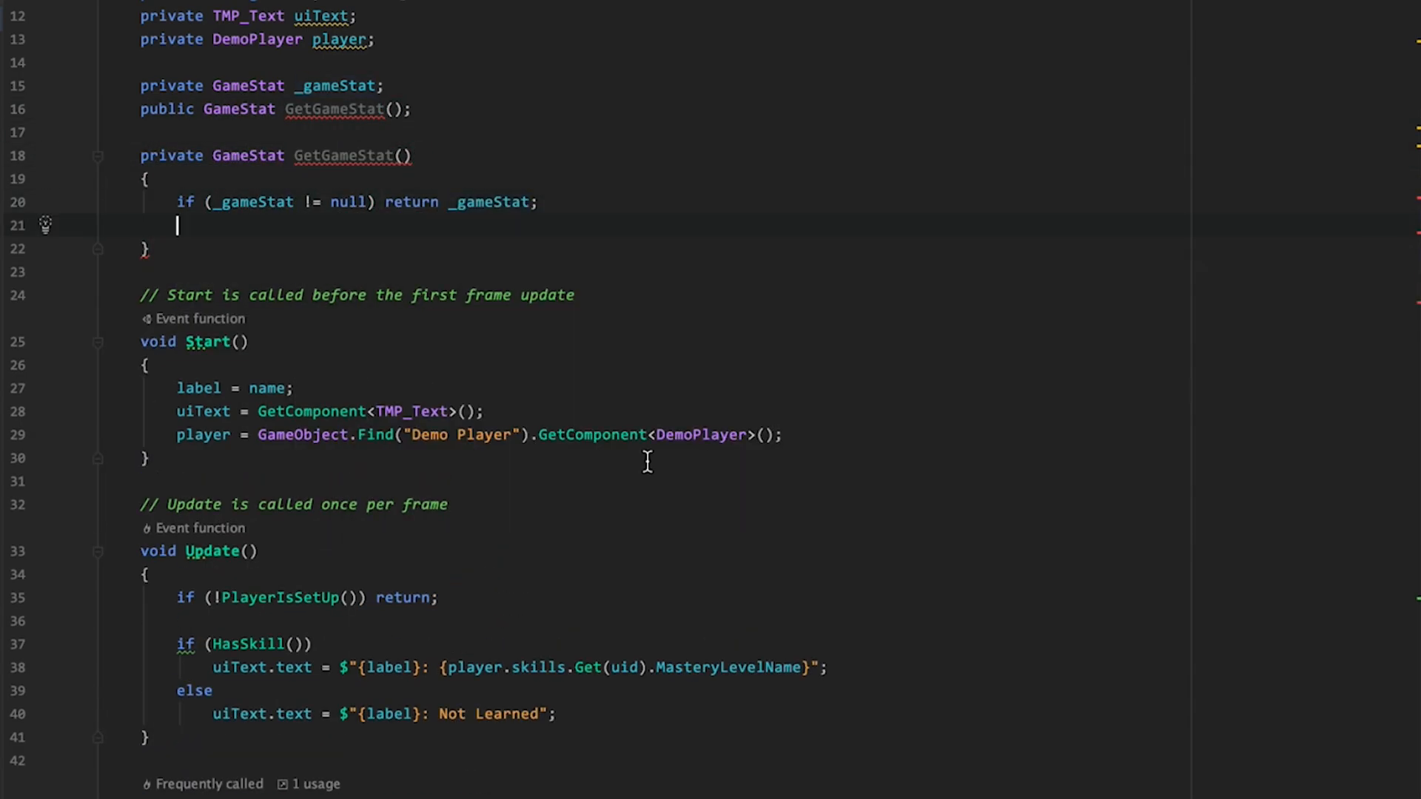
- In GetGameStat, assign player.skills.Get(uid) to _gameStat and return it, with spacing after the null check
drag(647, 667, 49, 232)
click(178, 226)
key(Return)
text(_gameStat = player.skills.Get(uid);)
key(Return)
text(return _gameStat;)
key(Up)
key(Up)
key(Return)
key(Return)
key(Up)
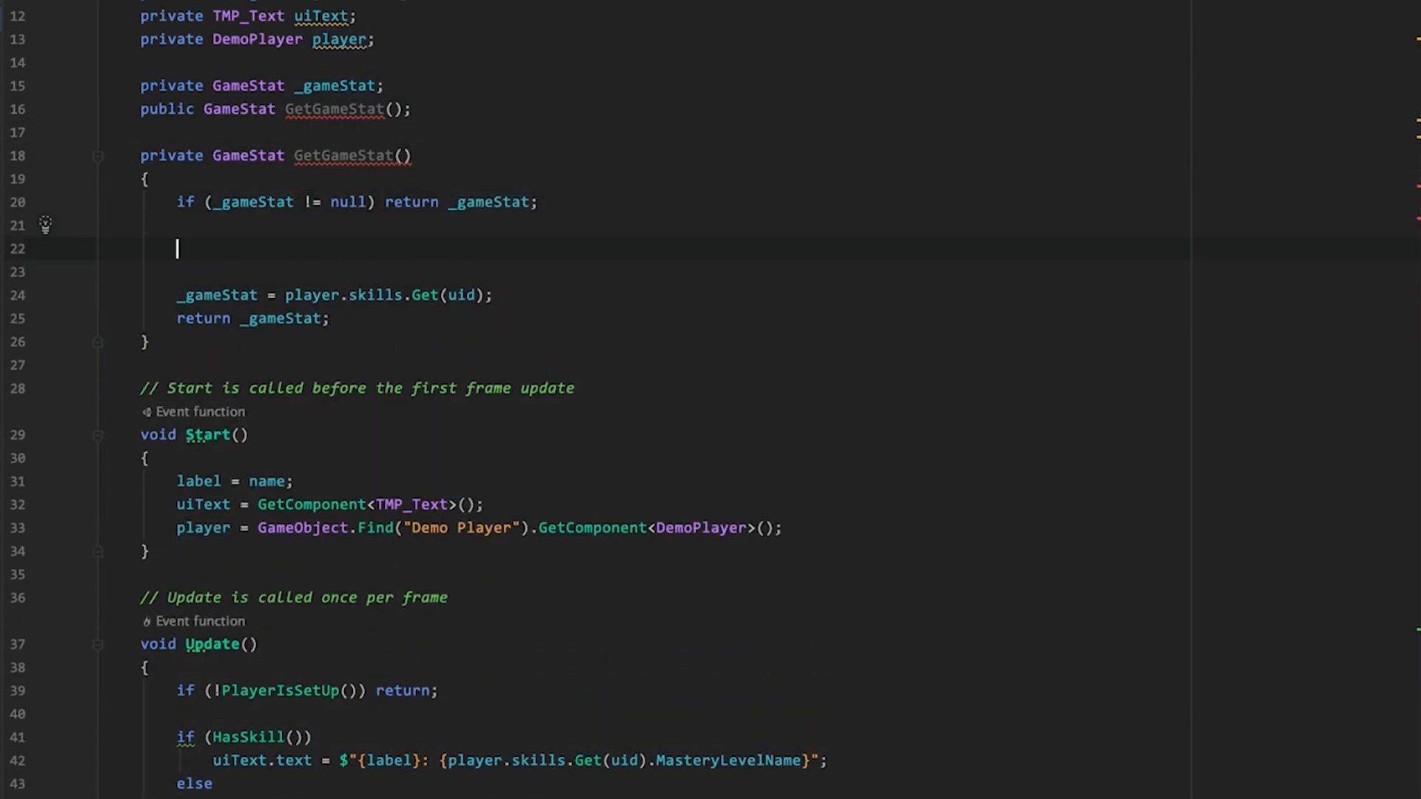
- Add a guard as the first line of GetGameStat that returns null if PlayerIsSetUp() is false
text(if (!PlayerIsSetUp()) return null;)
key(Home)
key(BackSpace)
key(alt+shift+Up)
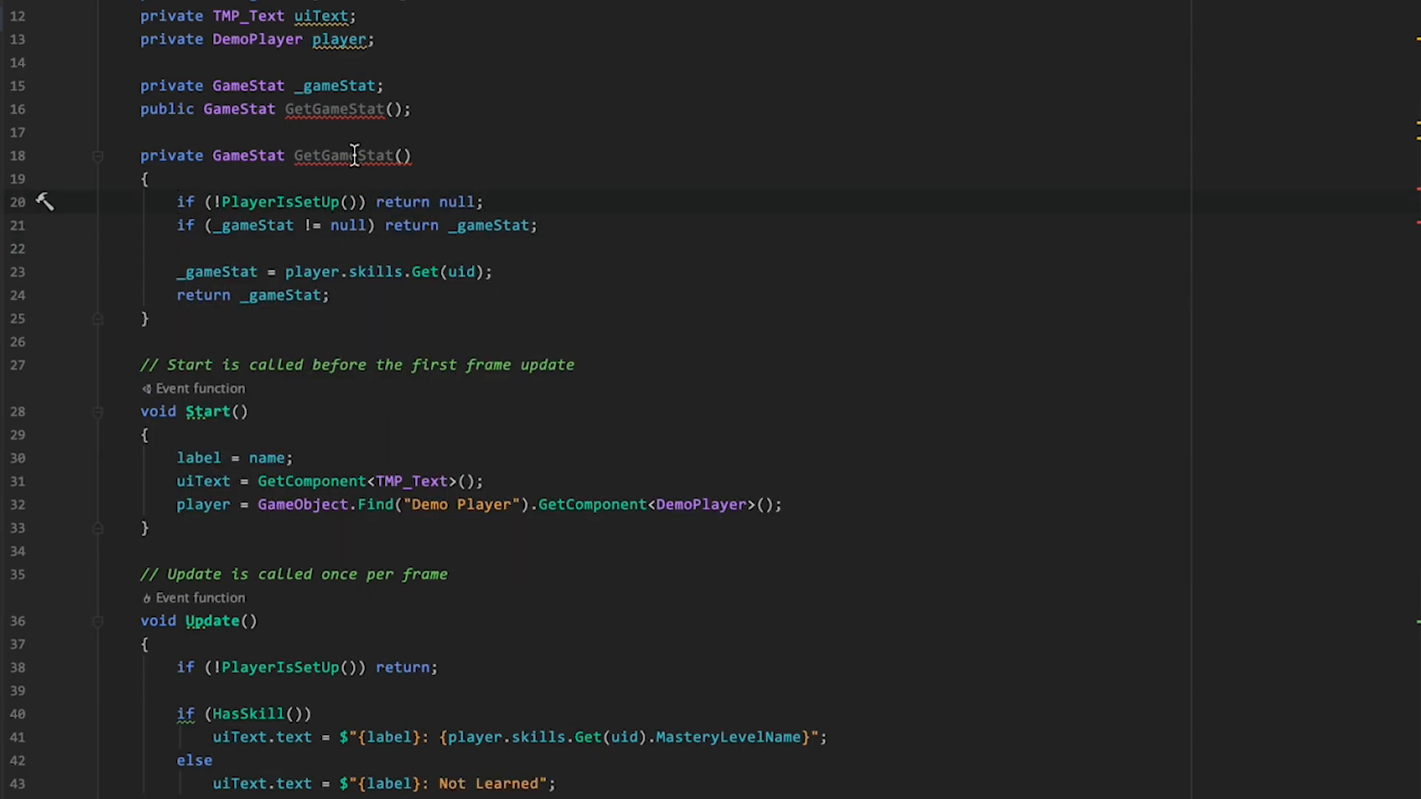
- Turn the public GetGameStat declaration into the property GameStat => GetGameStat()
click(353, 156)
click(286, 109)
text(GameStat =>)
click(597, 198)
click(331, 111)
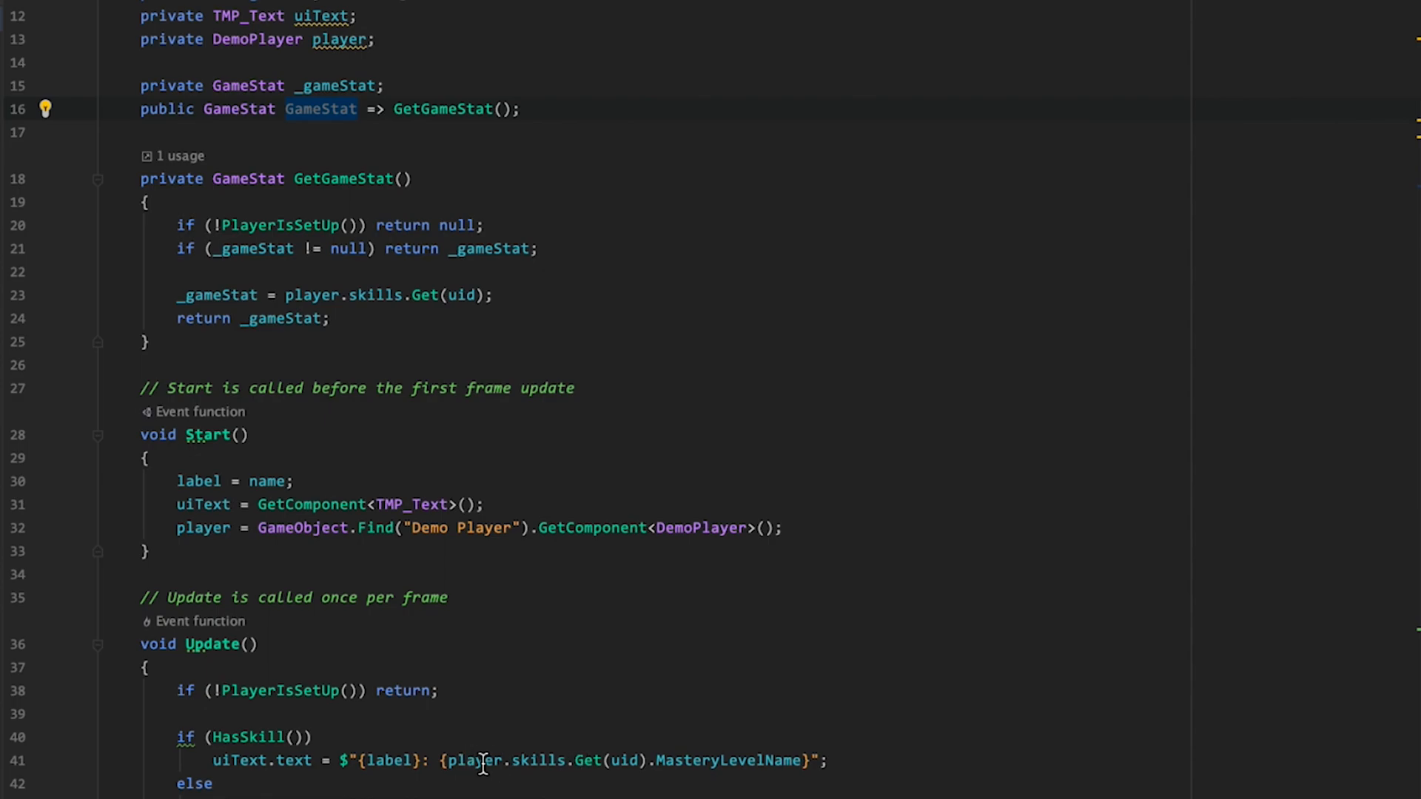
- Replace player.skills.Get(uid) with GameStat in the mastery level text assignment inside Update
drag(445, 761, 648, 761)
text(GameStat)
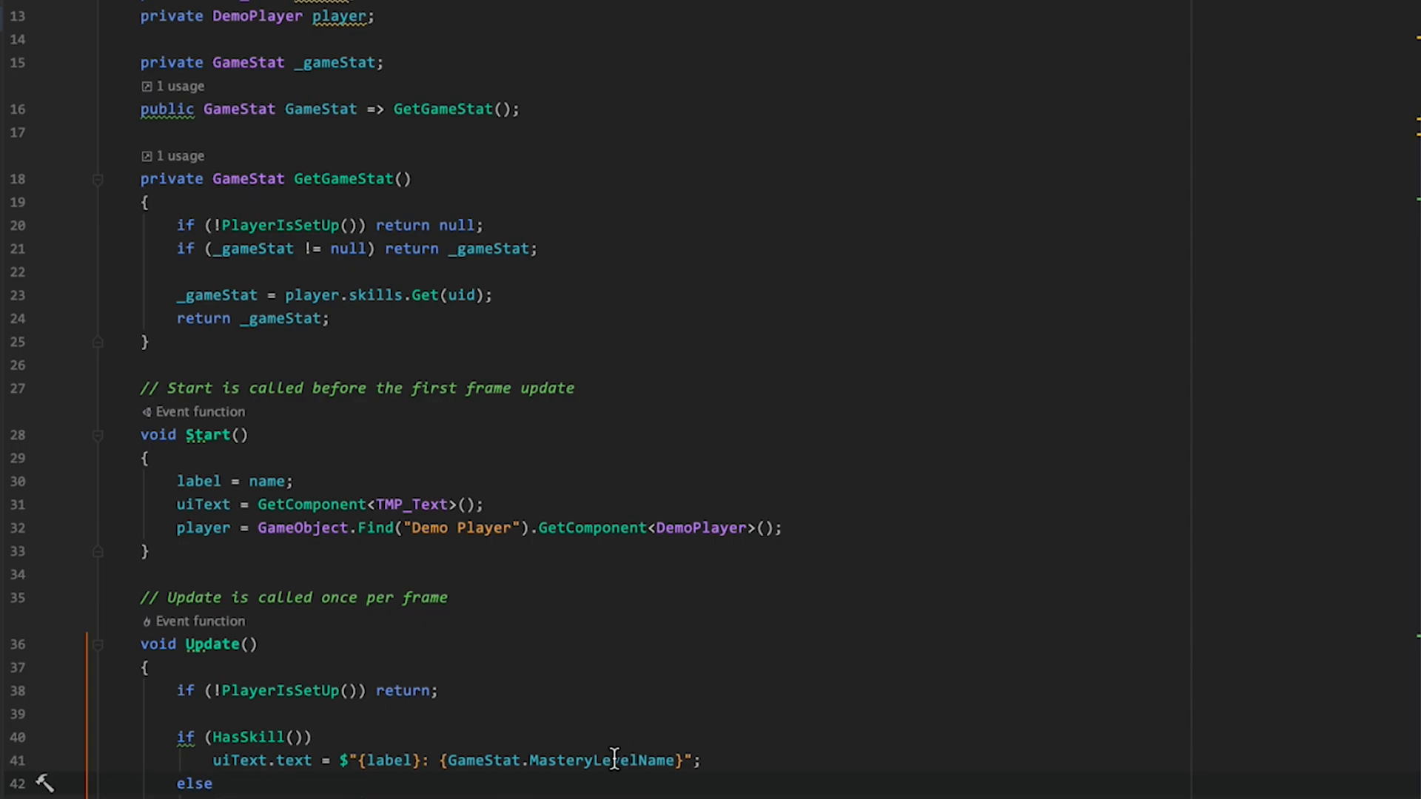
mouse_move(563, 760)
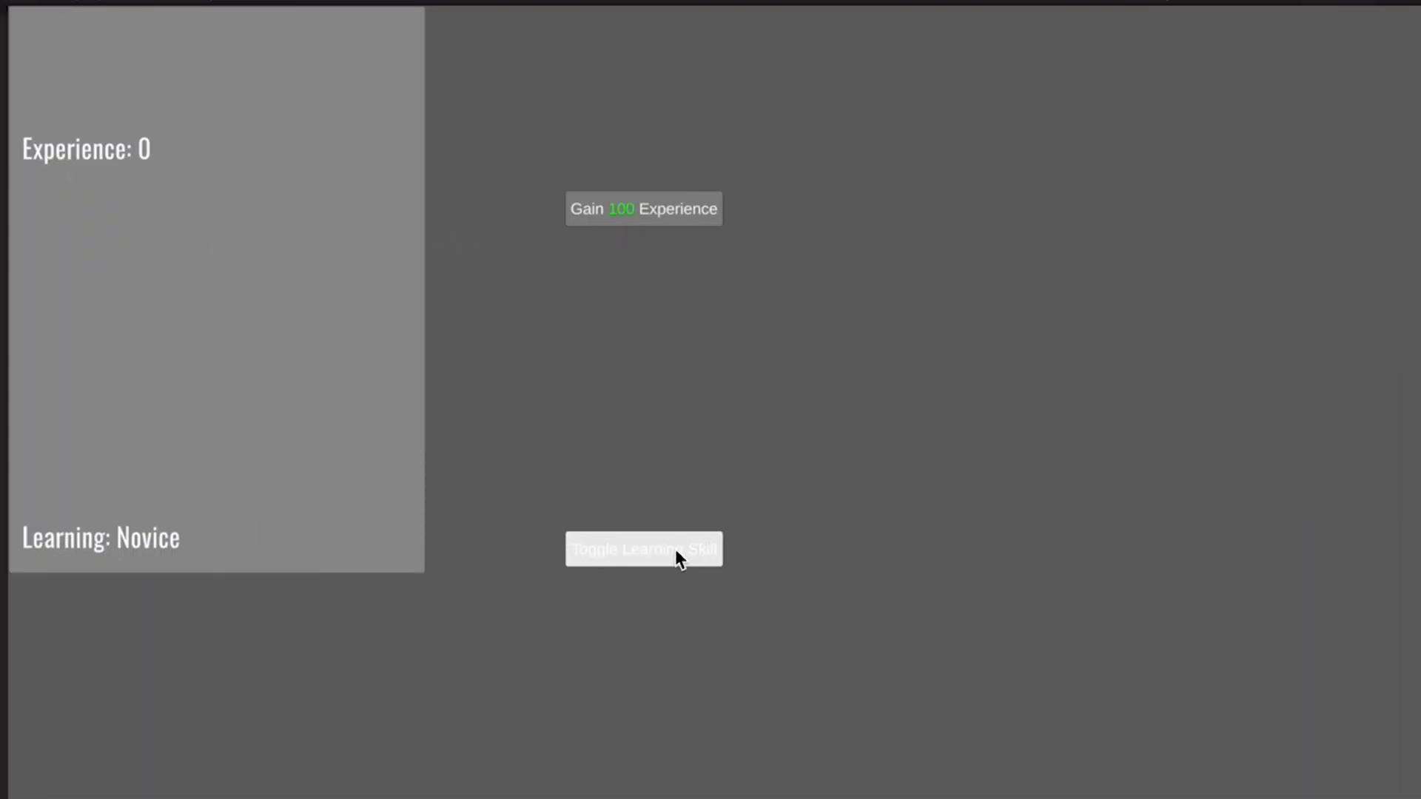
- Test toggling the Learning skill in the running demo
click(680, 560)
click(673, 550)
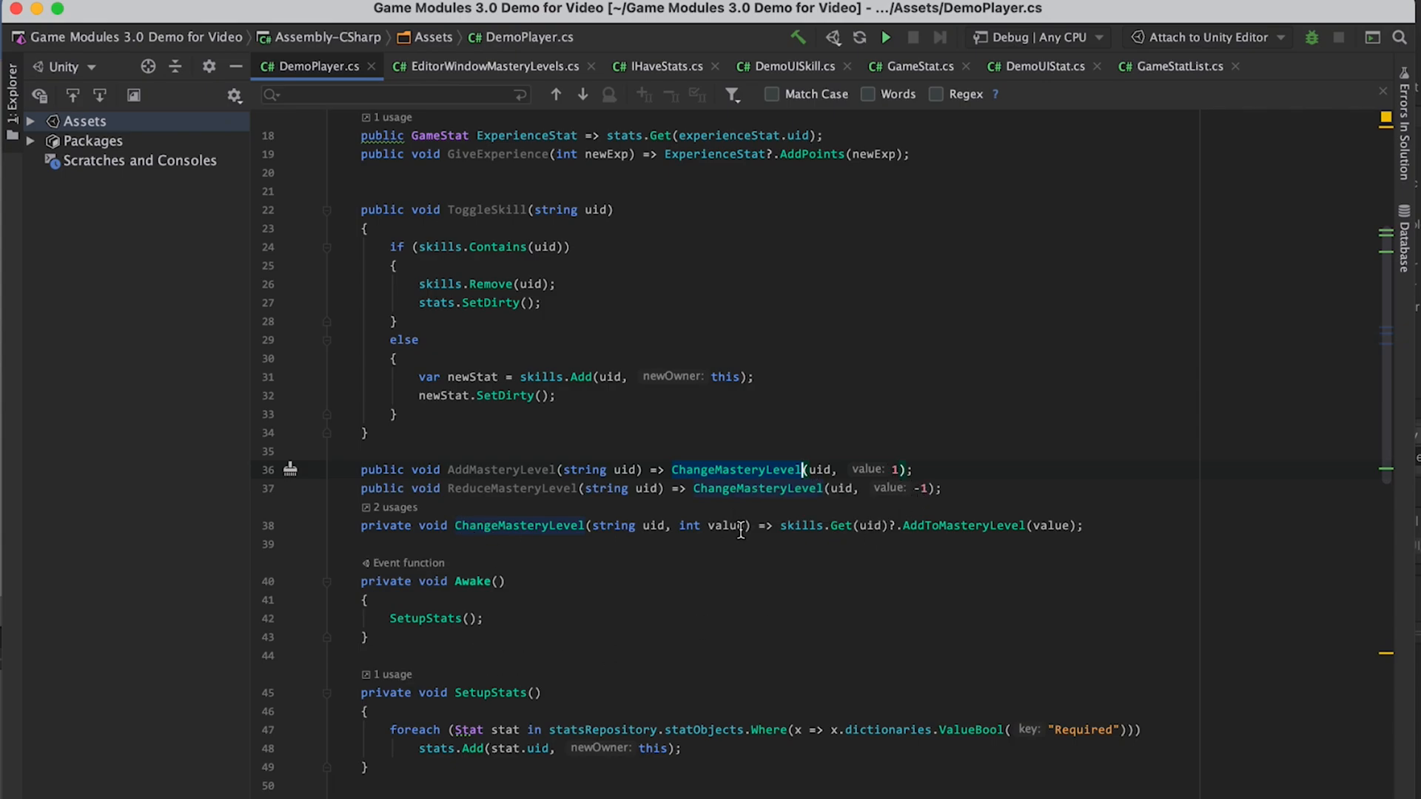
- Examine how ChangeMasteryLevel in DemoPlayer gets the skill by uid and calls AddToMasteryLevel with the value
drag(779, 527, 895, 527)
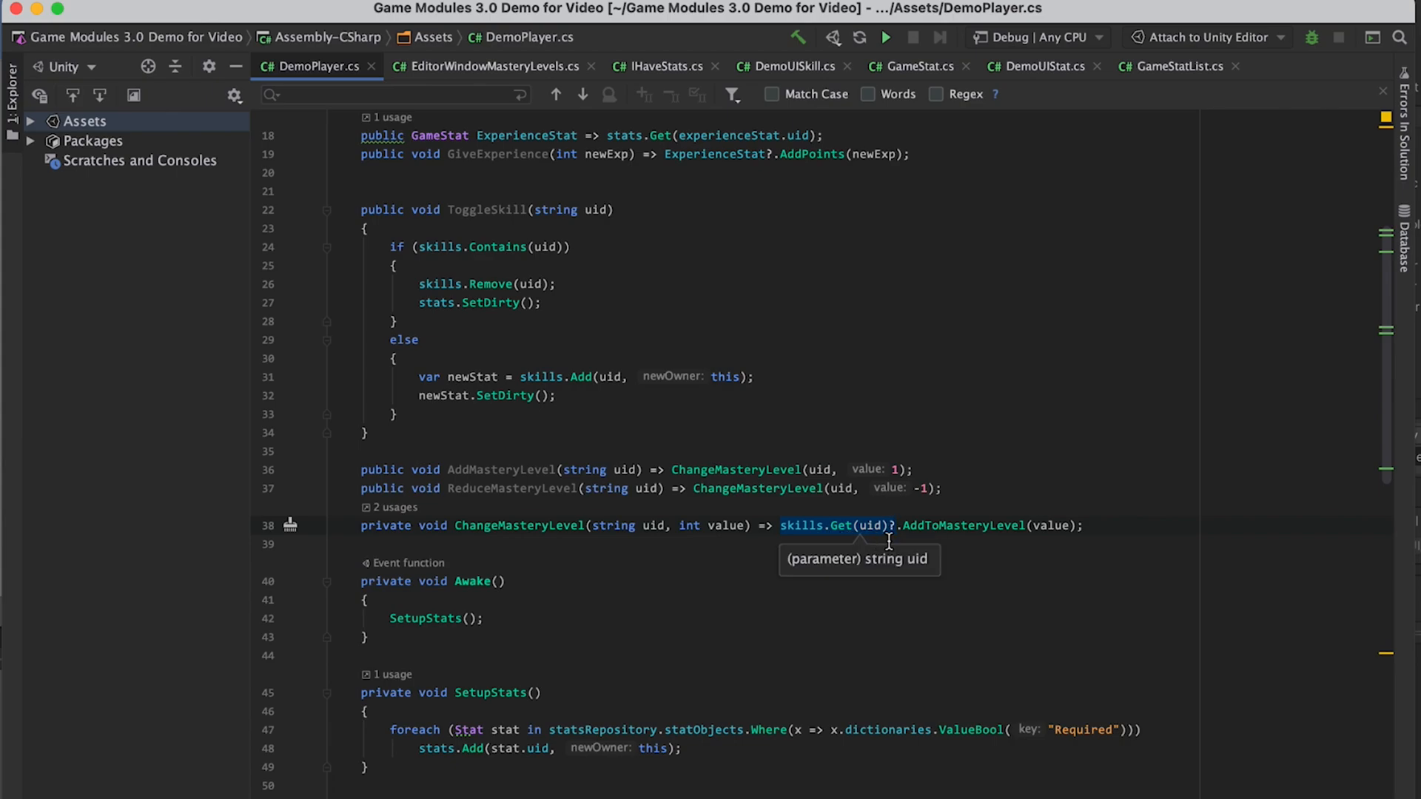
drag(903, 527, 1083, 524)
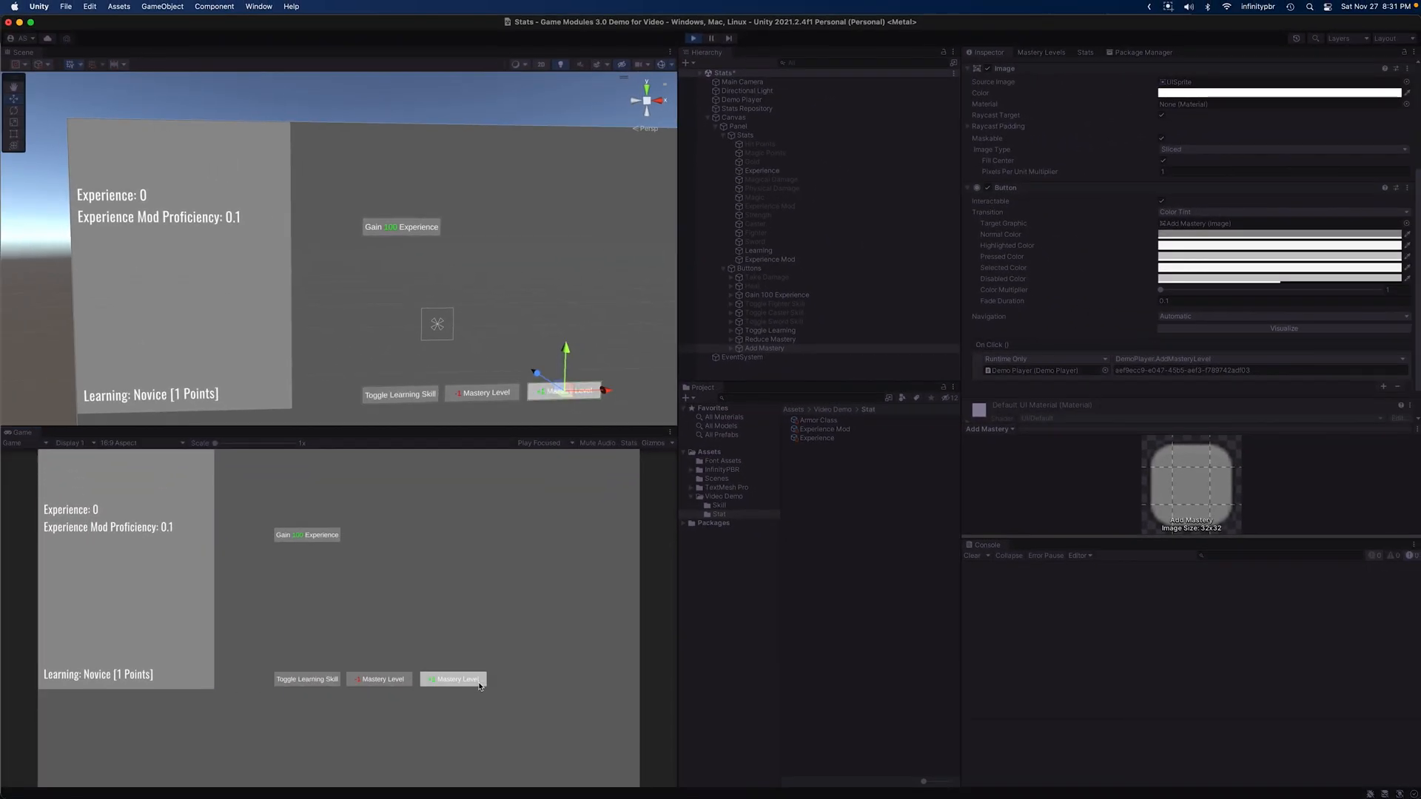
- Test the running demo by repeatedly raising Learning to Master and lowering it to Novice, ending at Master
click(480, 686)
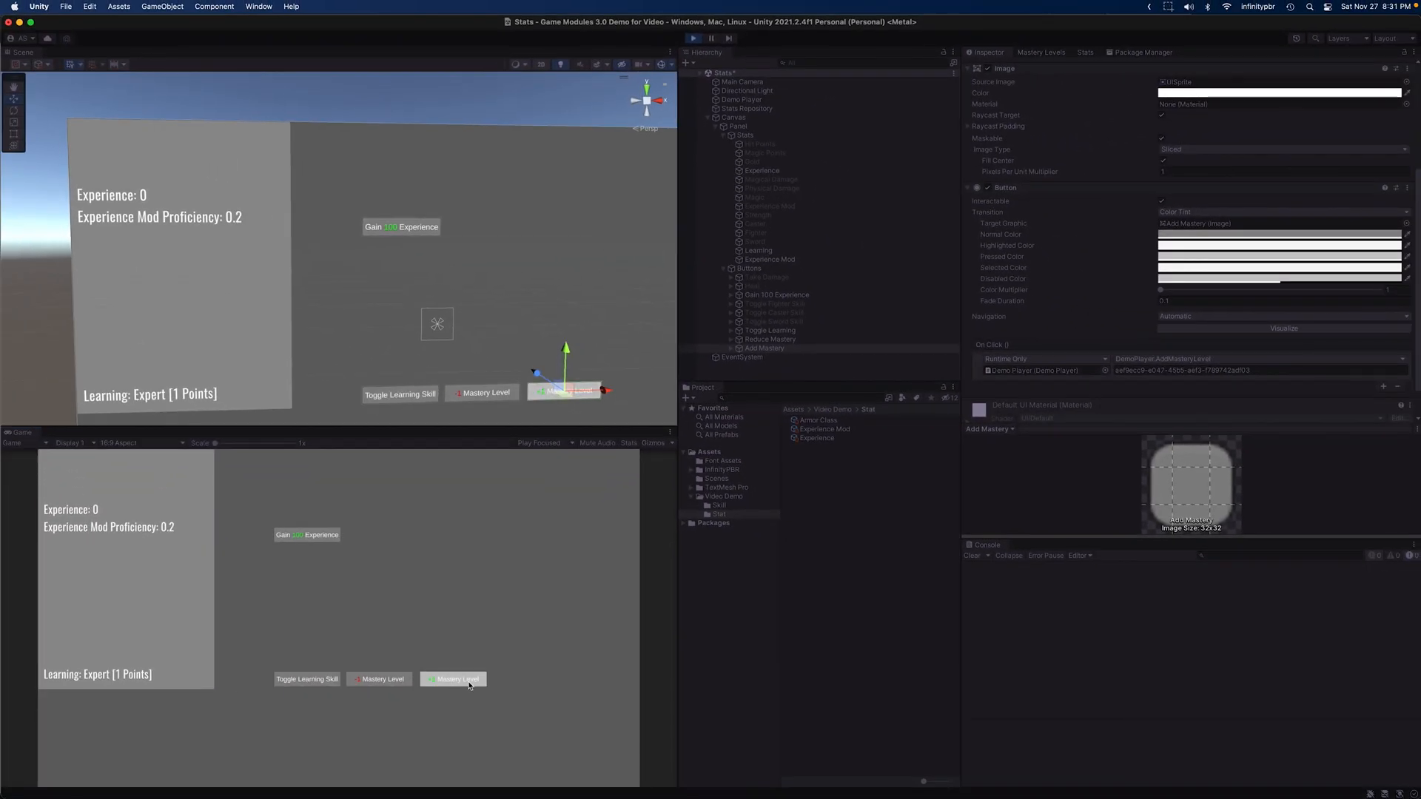
click(480, 687)
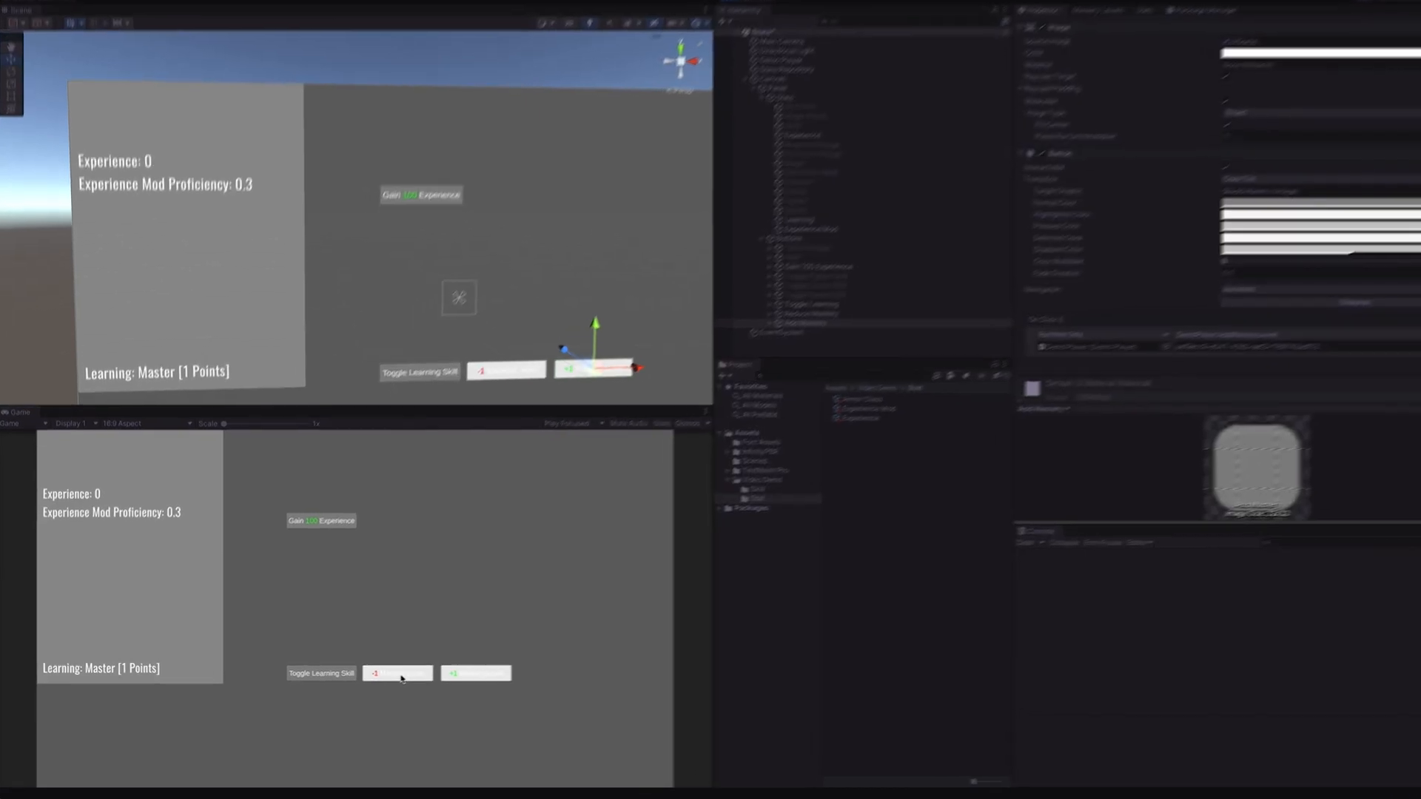
click(402, 676)
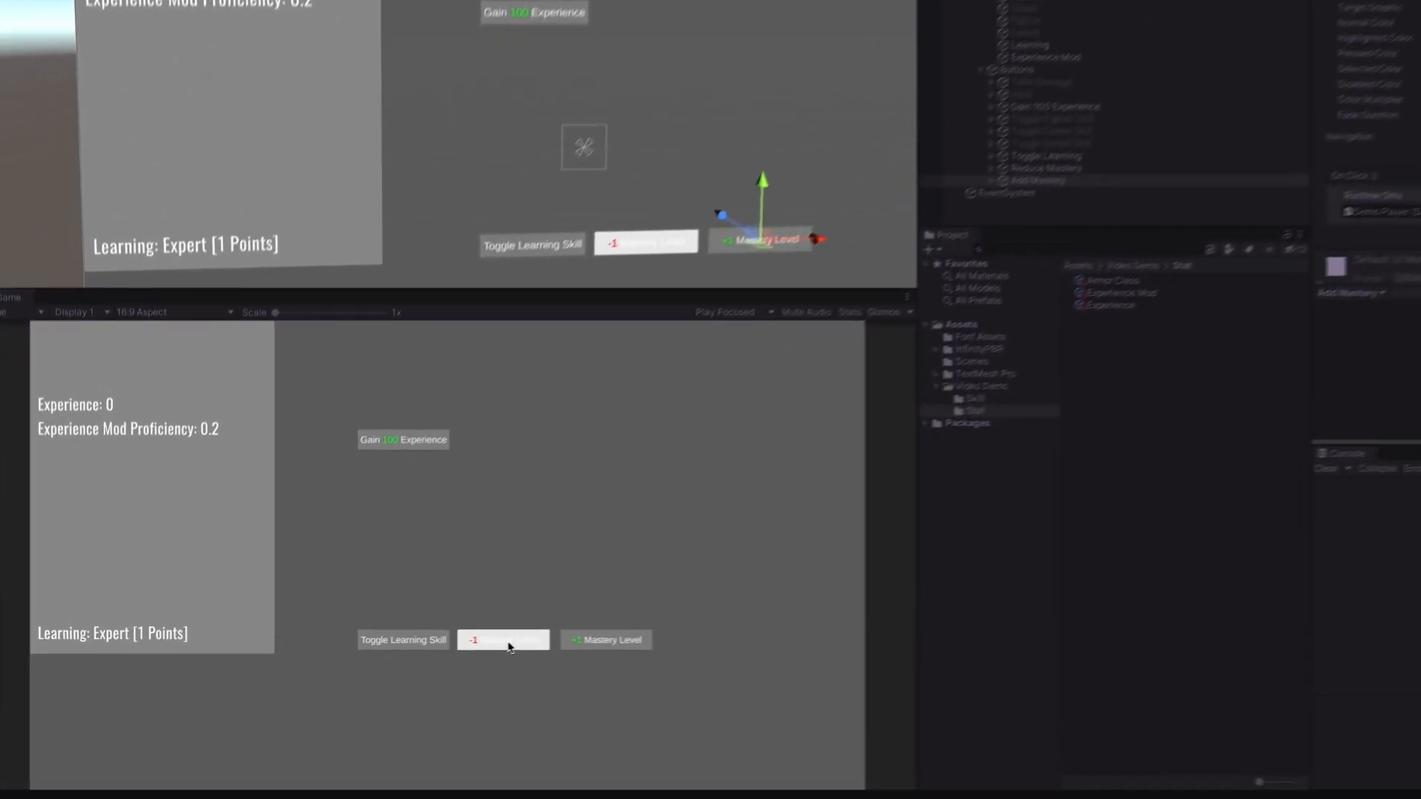
click(402, 677)
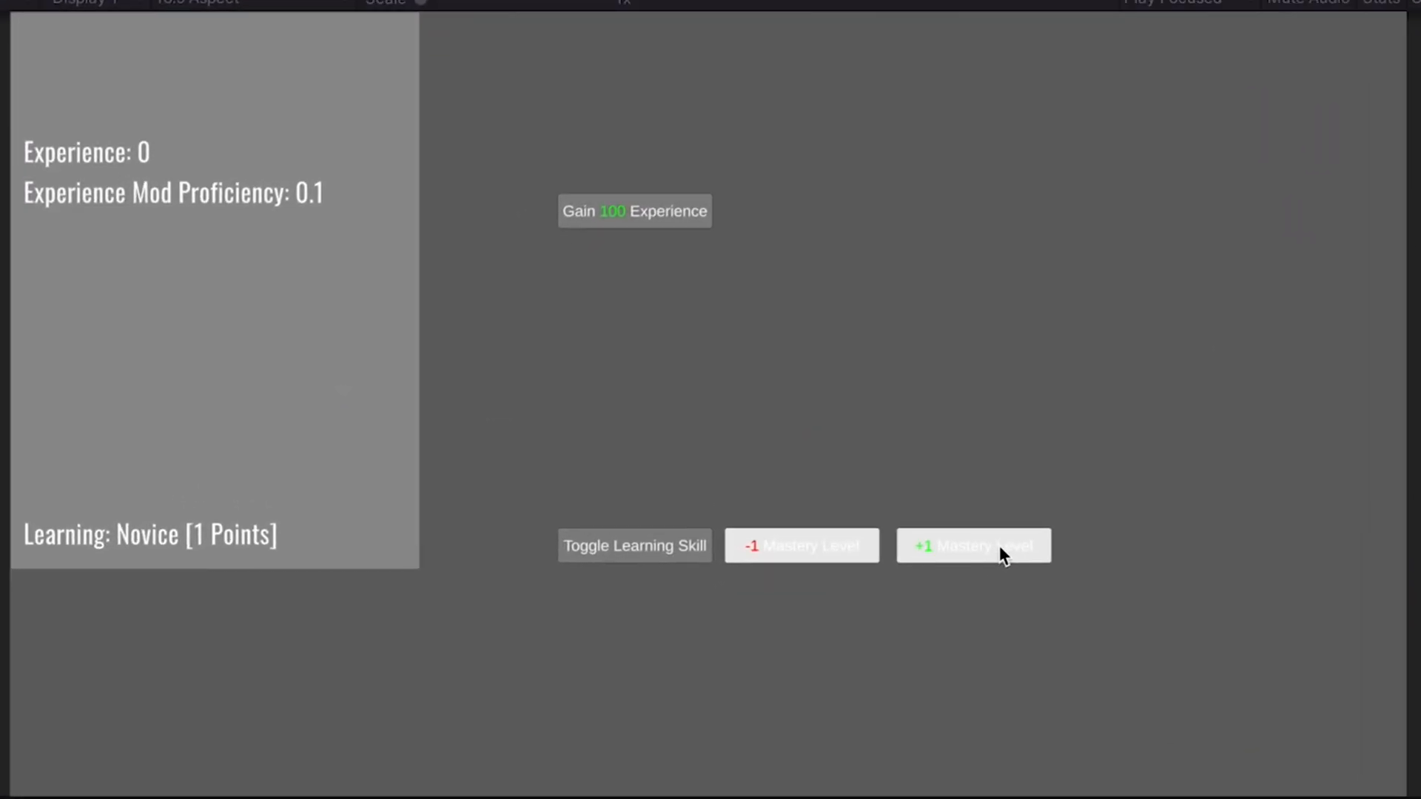
click(999, 547)
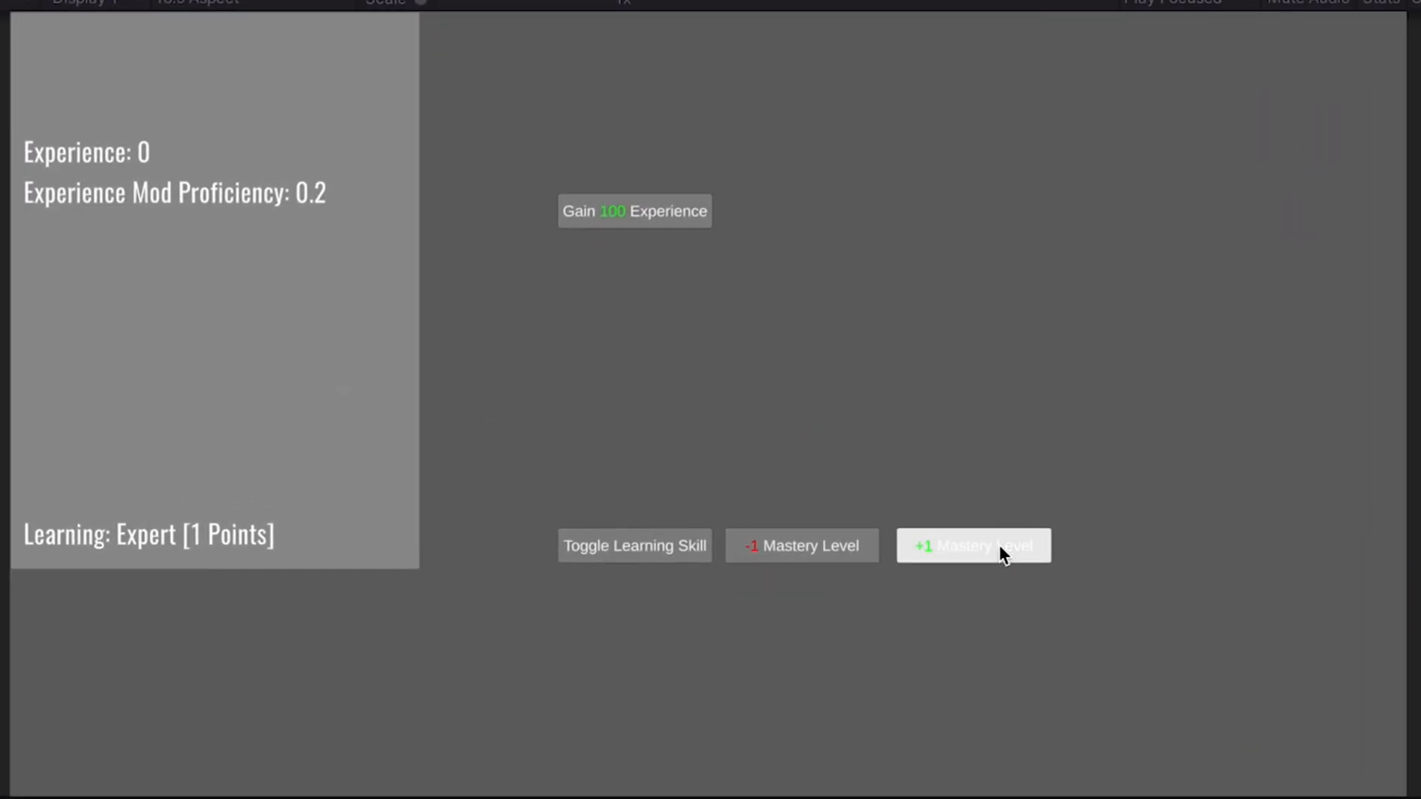
click(999, 547)
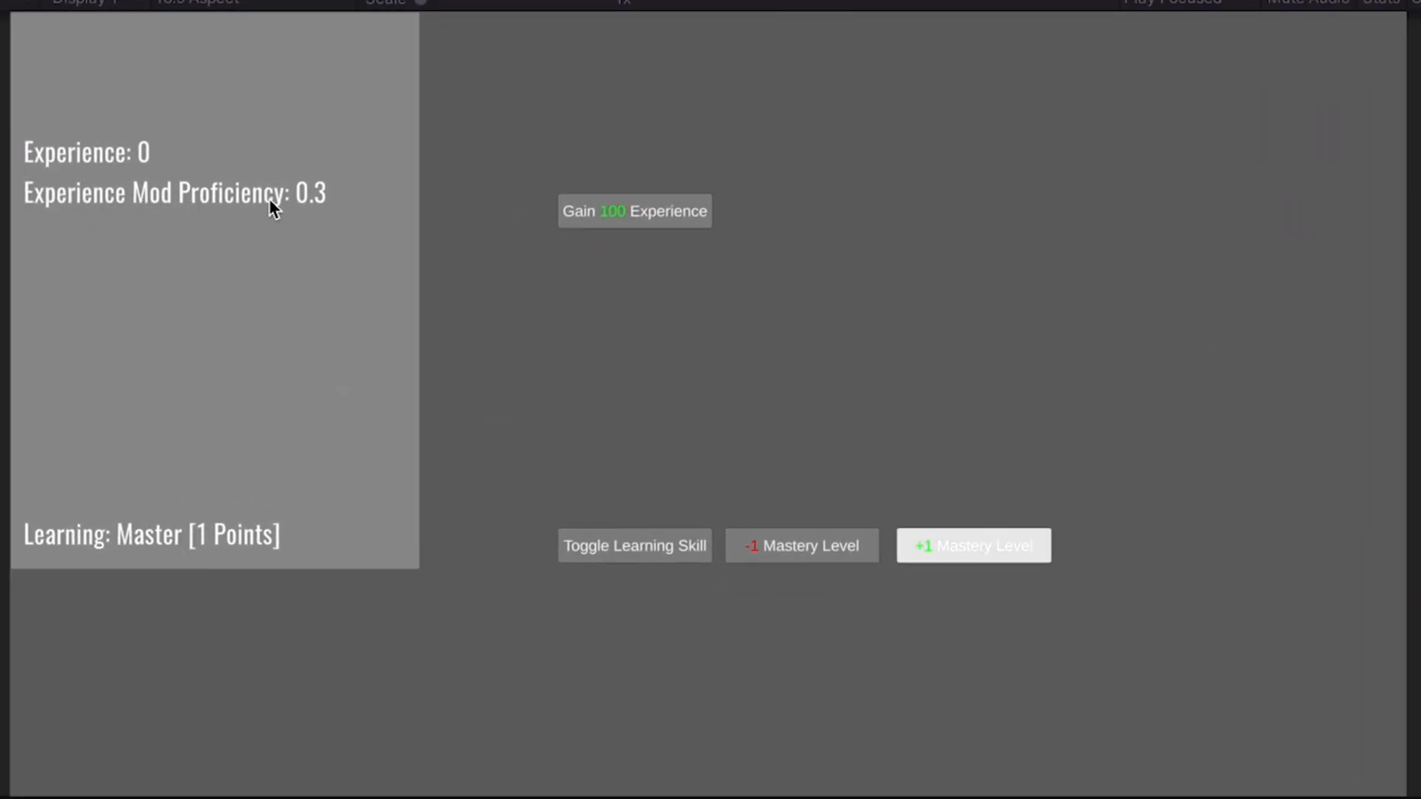
click(801, 554)
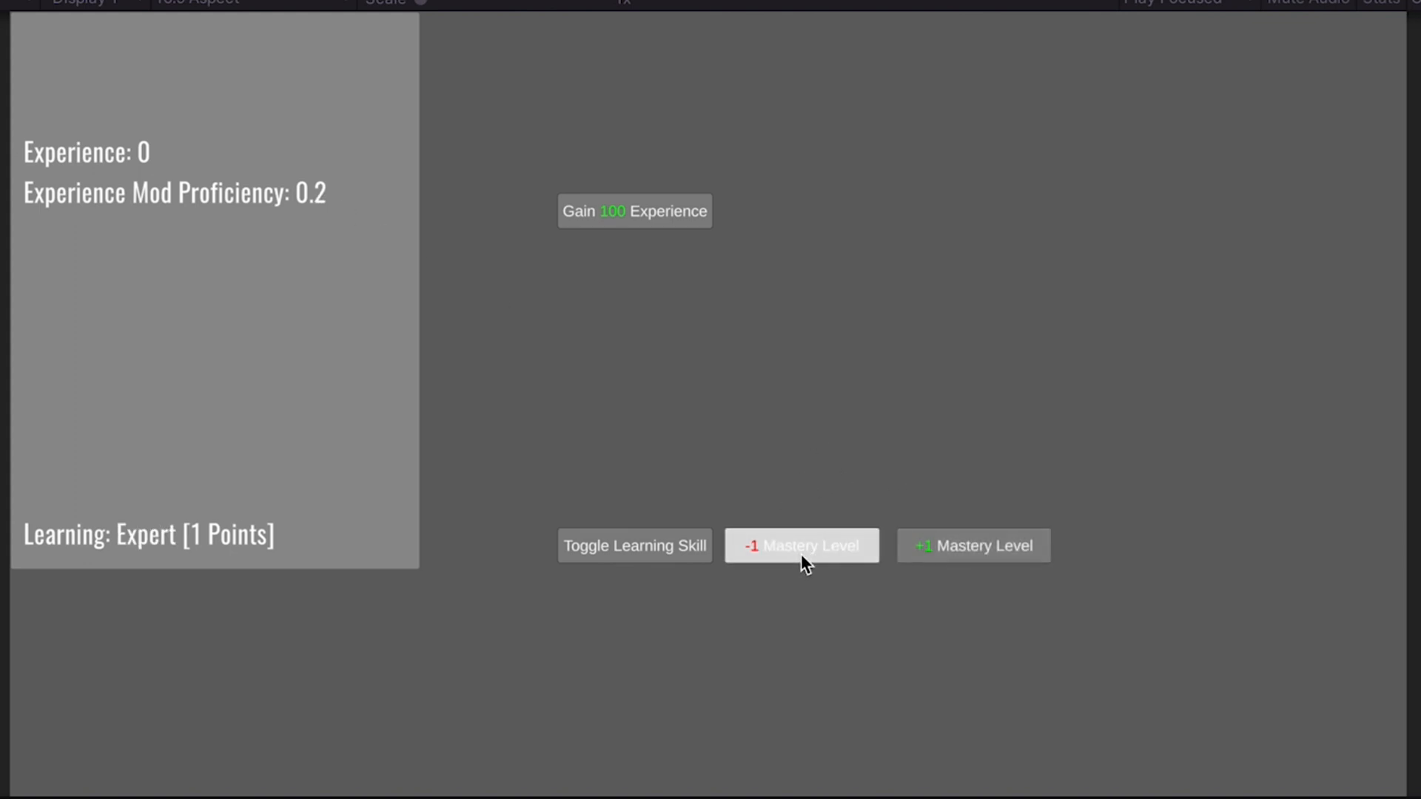
click(801, 553)
click(1004, 551)
click(1003, 550)
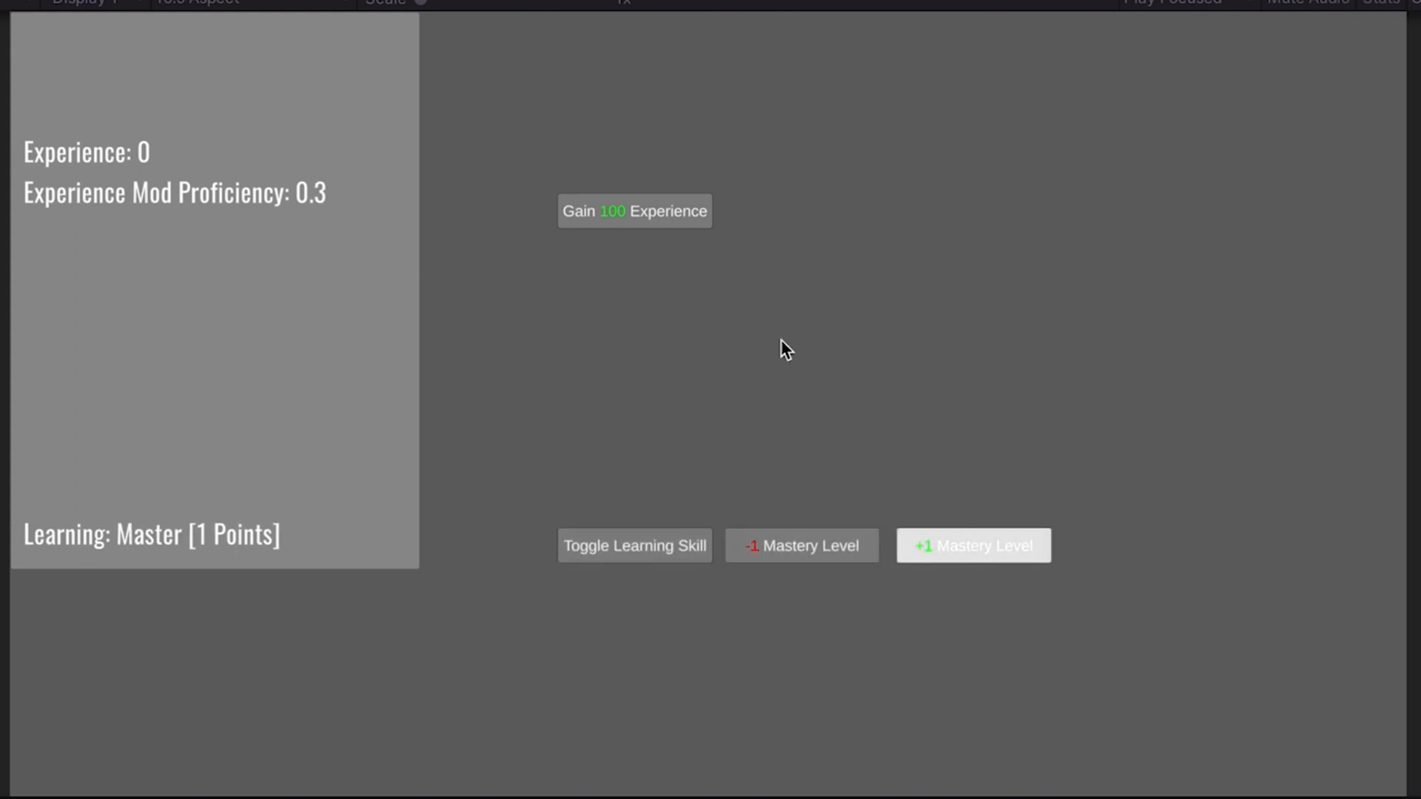
- Test gaining 100 experience in the running demo with Learning at Master and at Expert, and stop play mode
click(604, 212)
click(604, 211)
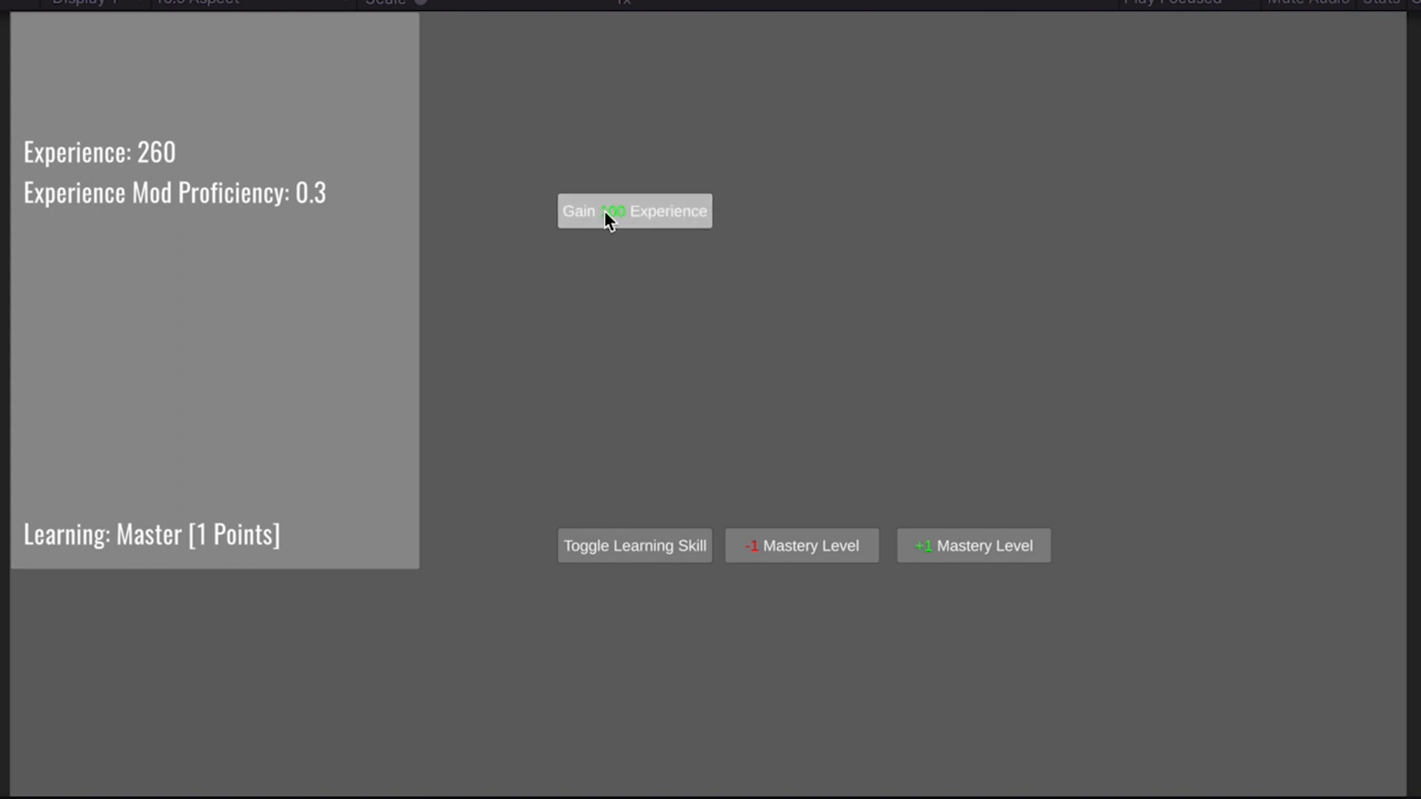
click(604, 211)
click(604, 211)
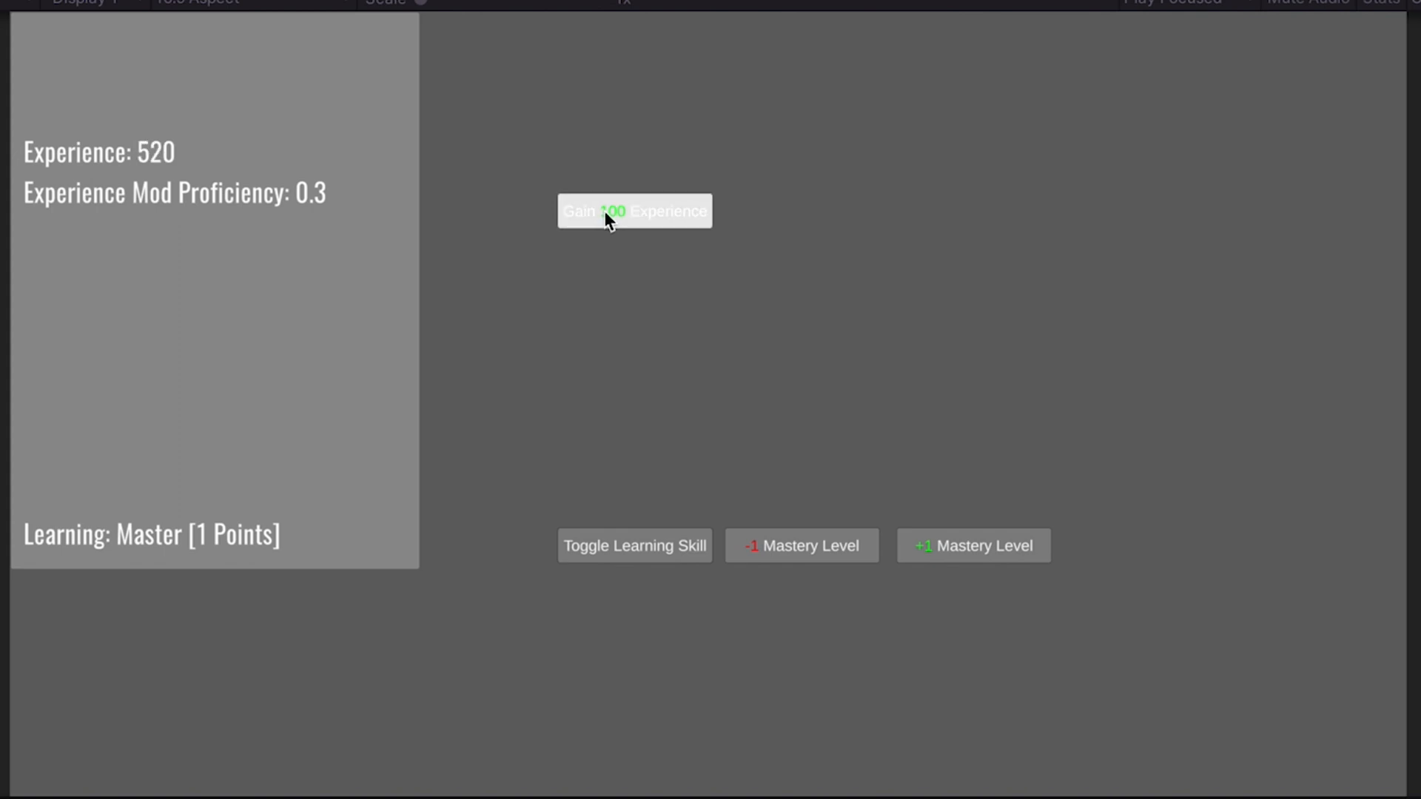
click(604, 211)
click(798, 553)
click(651, 210)
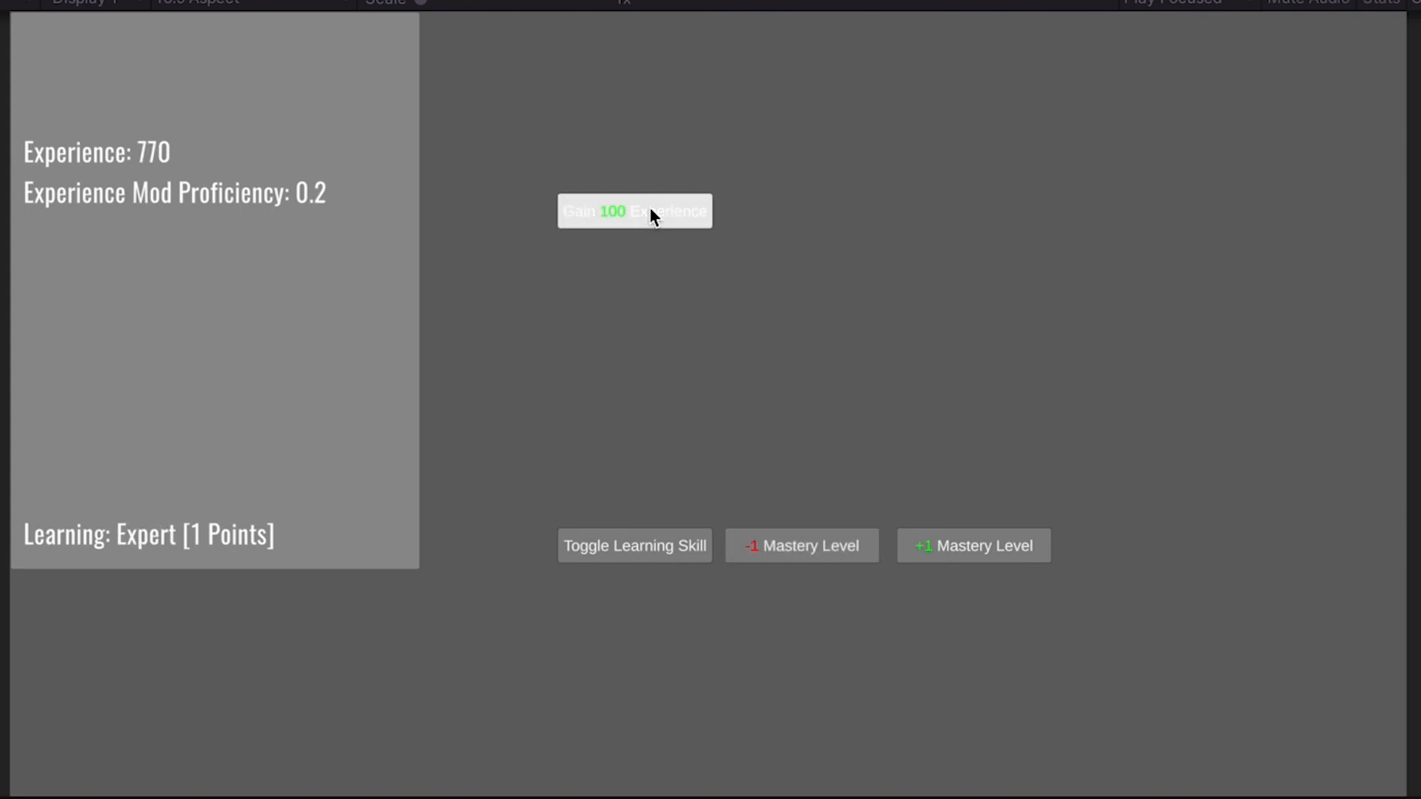
click(652, 213)
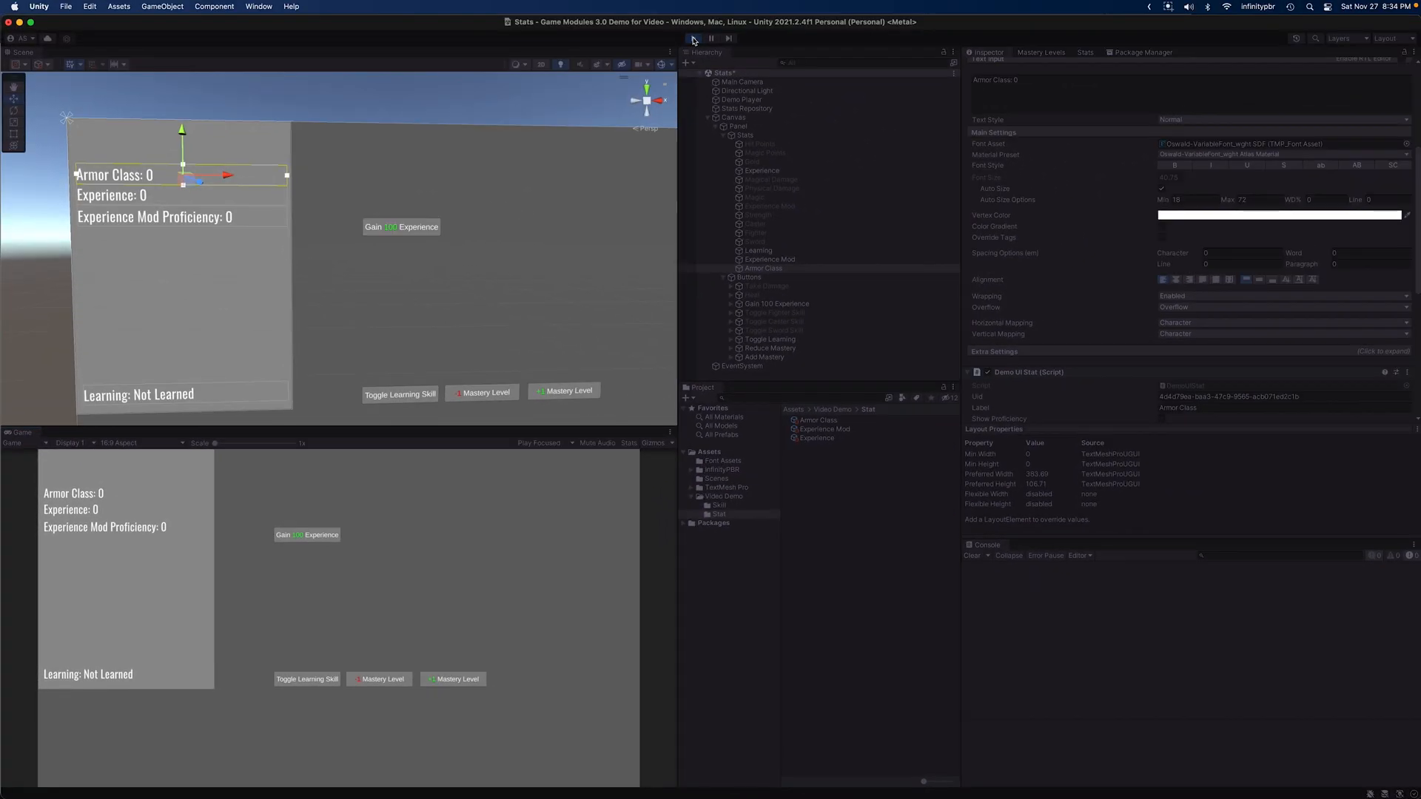
click(694, 39)
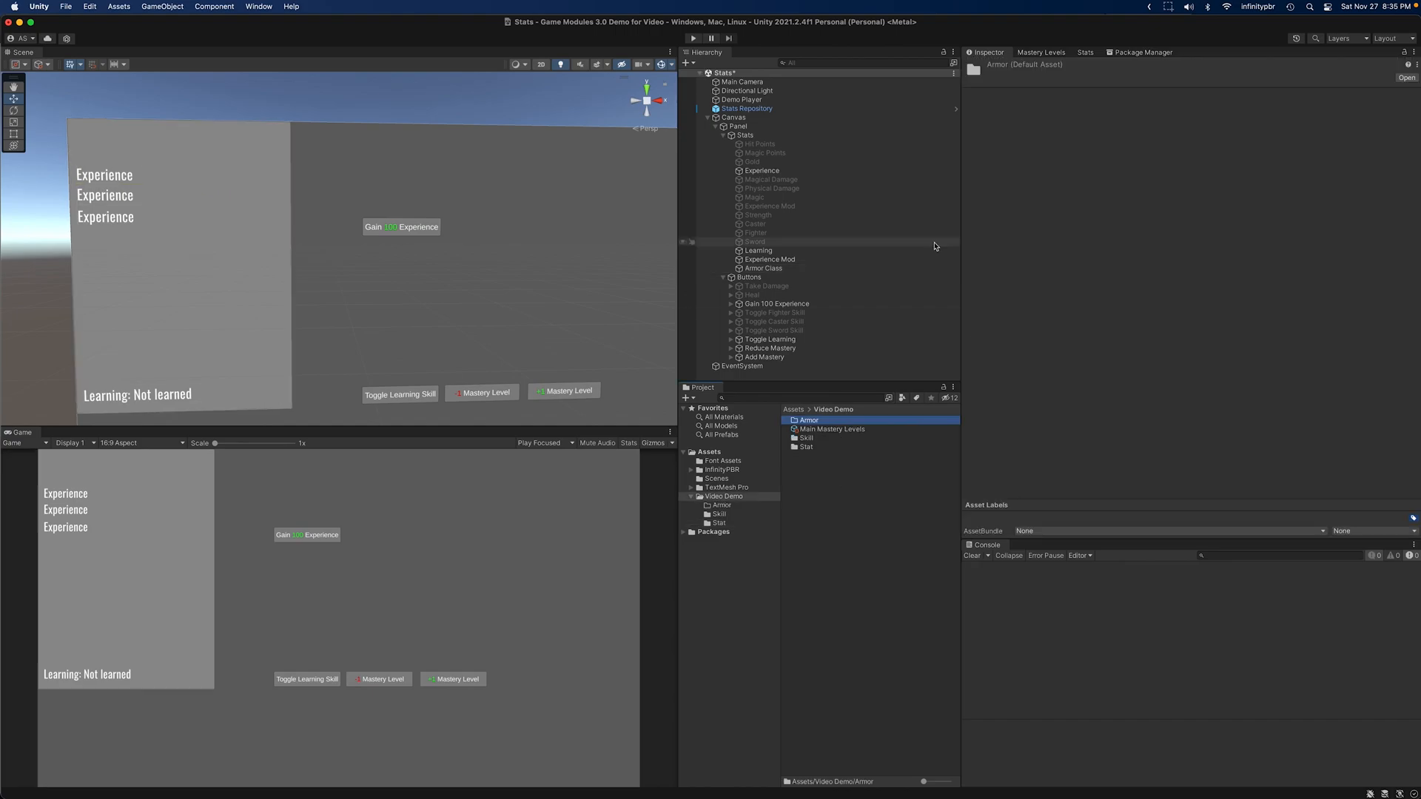
- Create a Game Modules Item Object in the Video Demo Armor folder
click(721, 505)
right_click(876, 472)
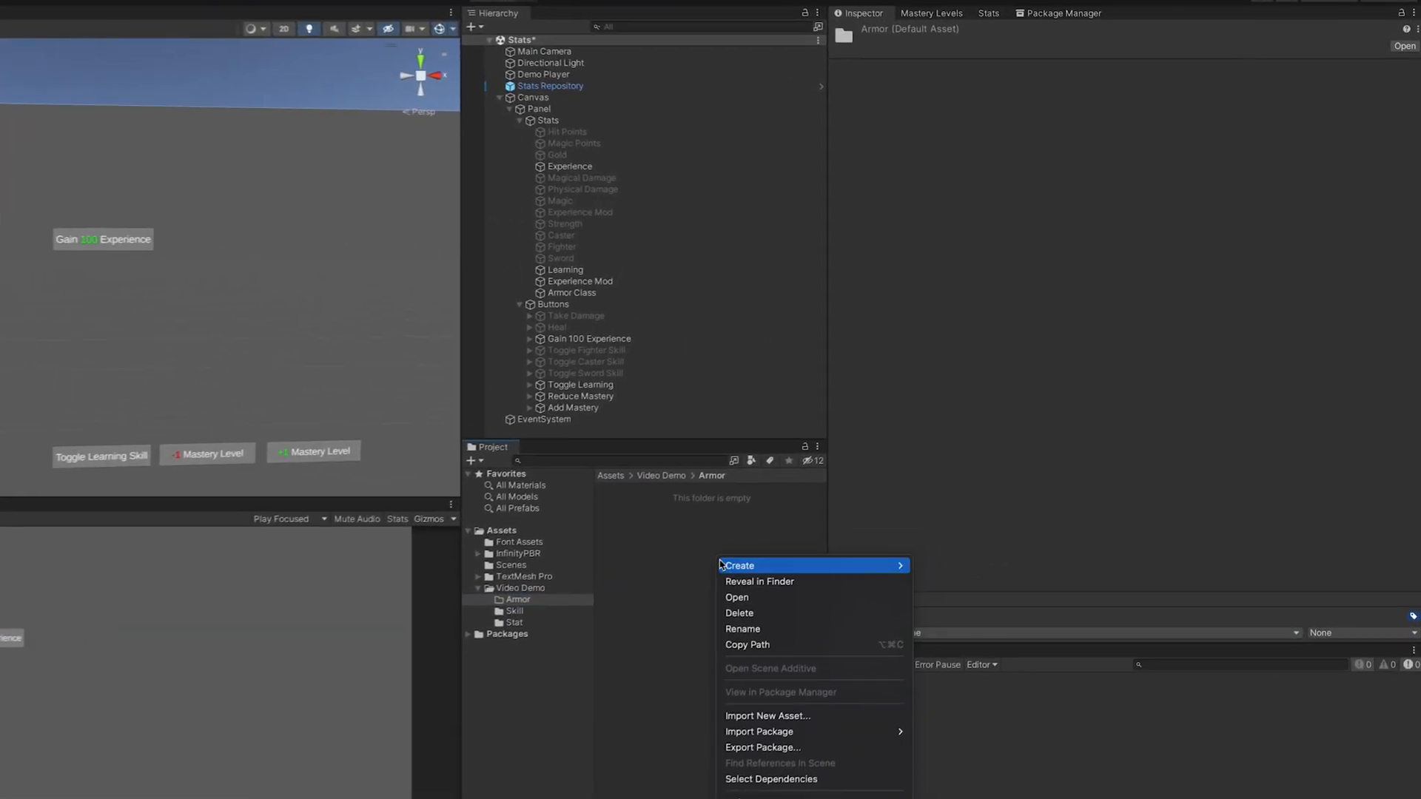
mouse_move(962, 478)
mouse_move(1021, 242)
mouse_move(1081, 242)
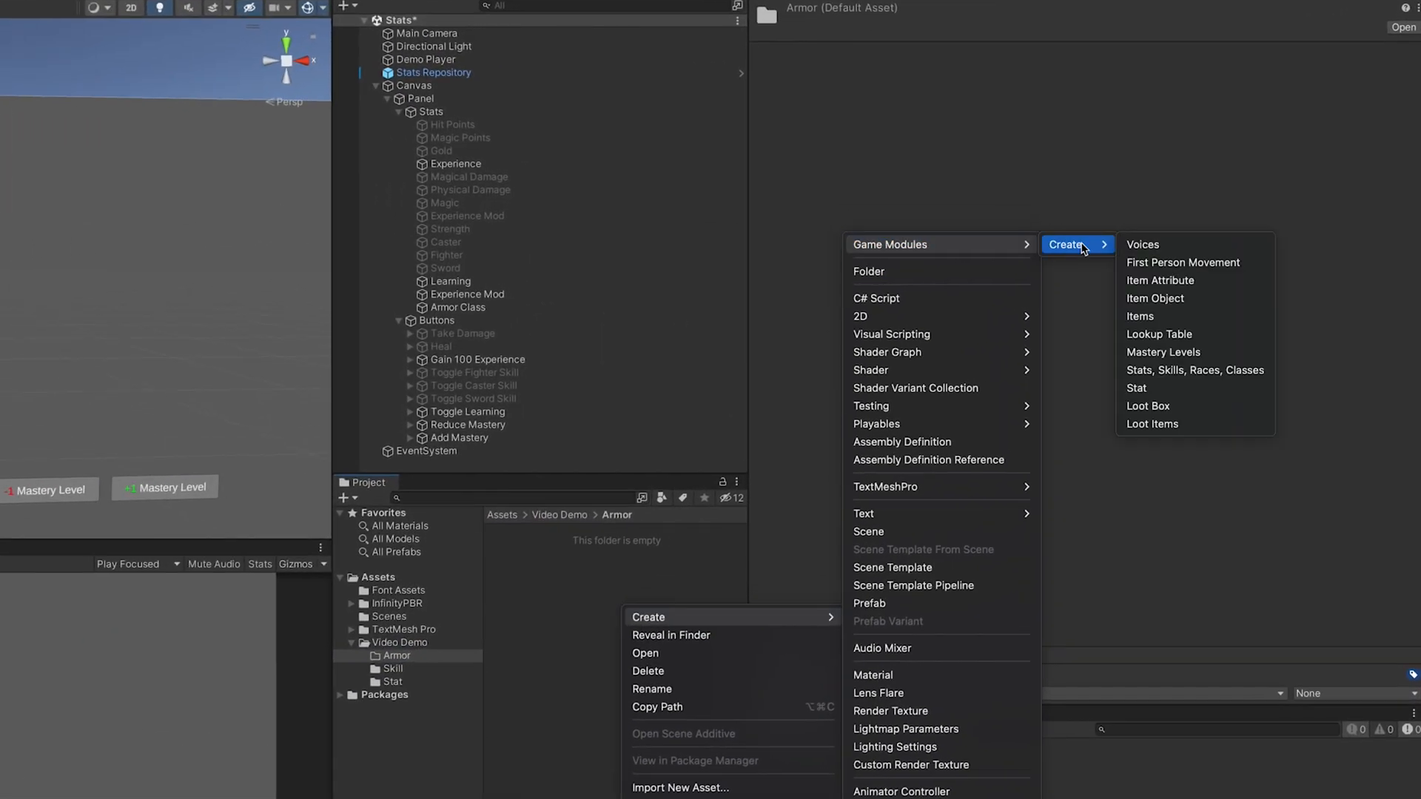
click(1163, 300)
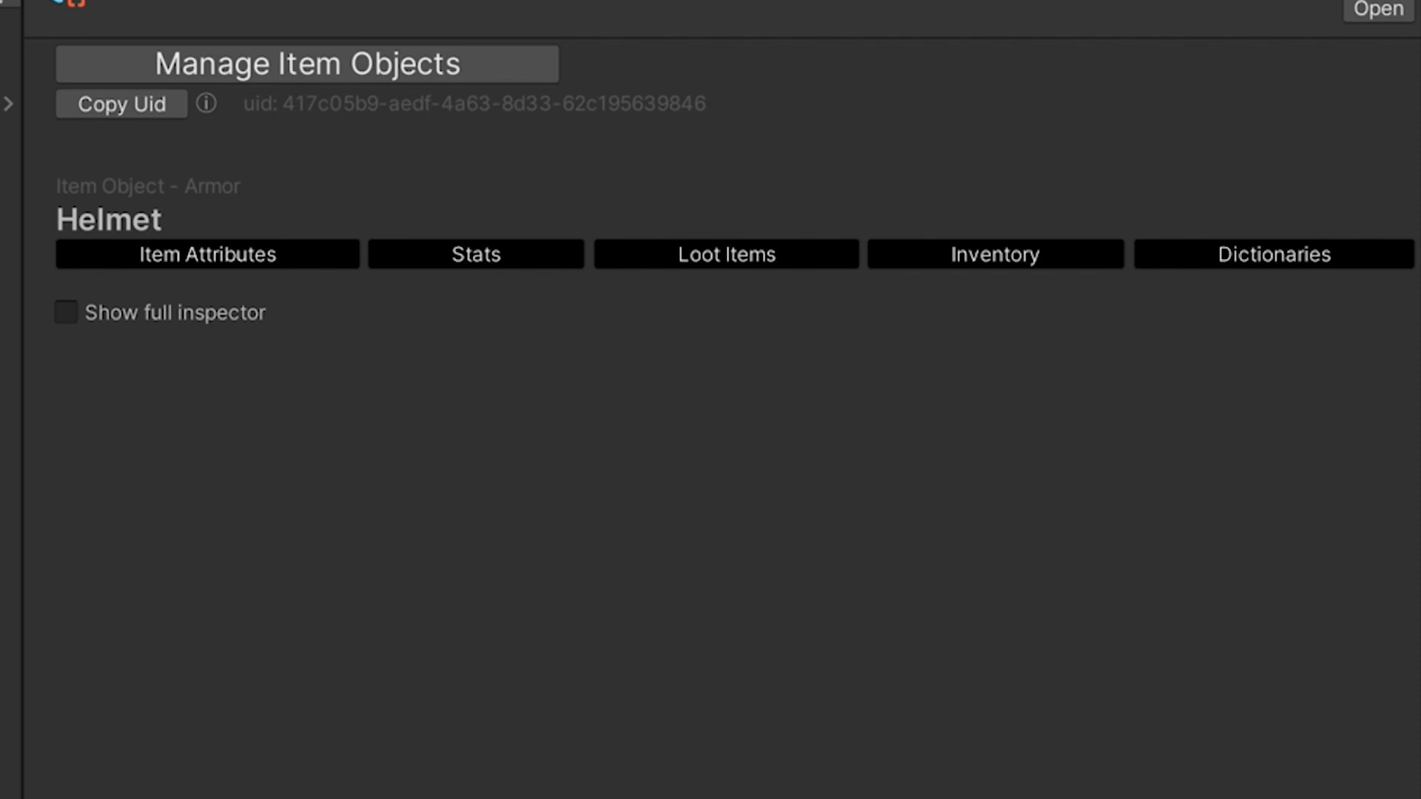
- Add Armor Class as a stat modified by the Helmet item object and set its base value to 5
click(472, 256)
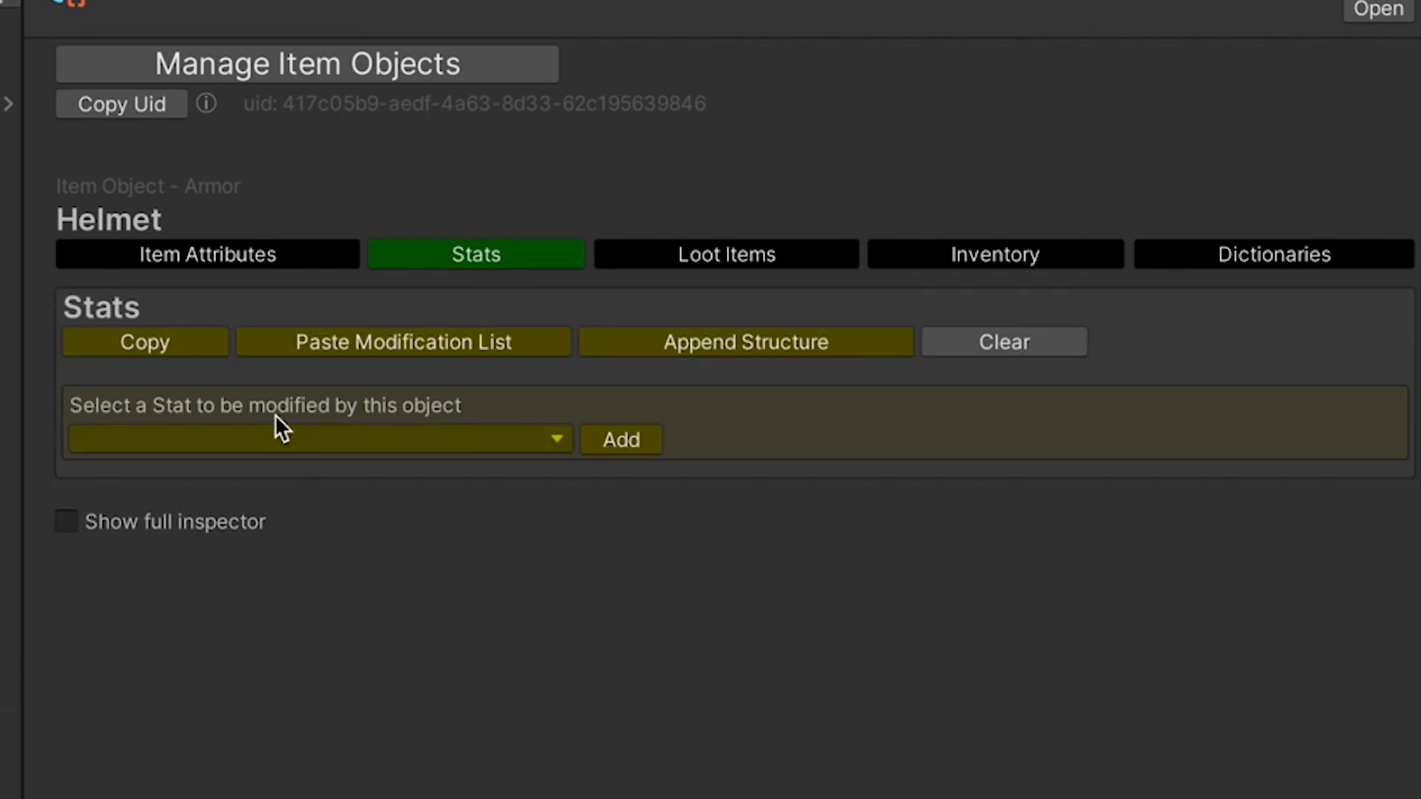
click(236, 438)
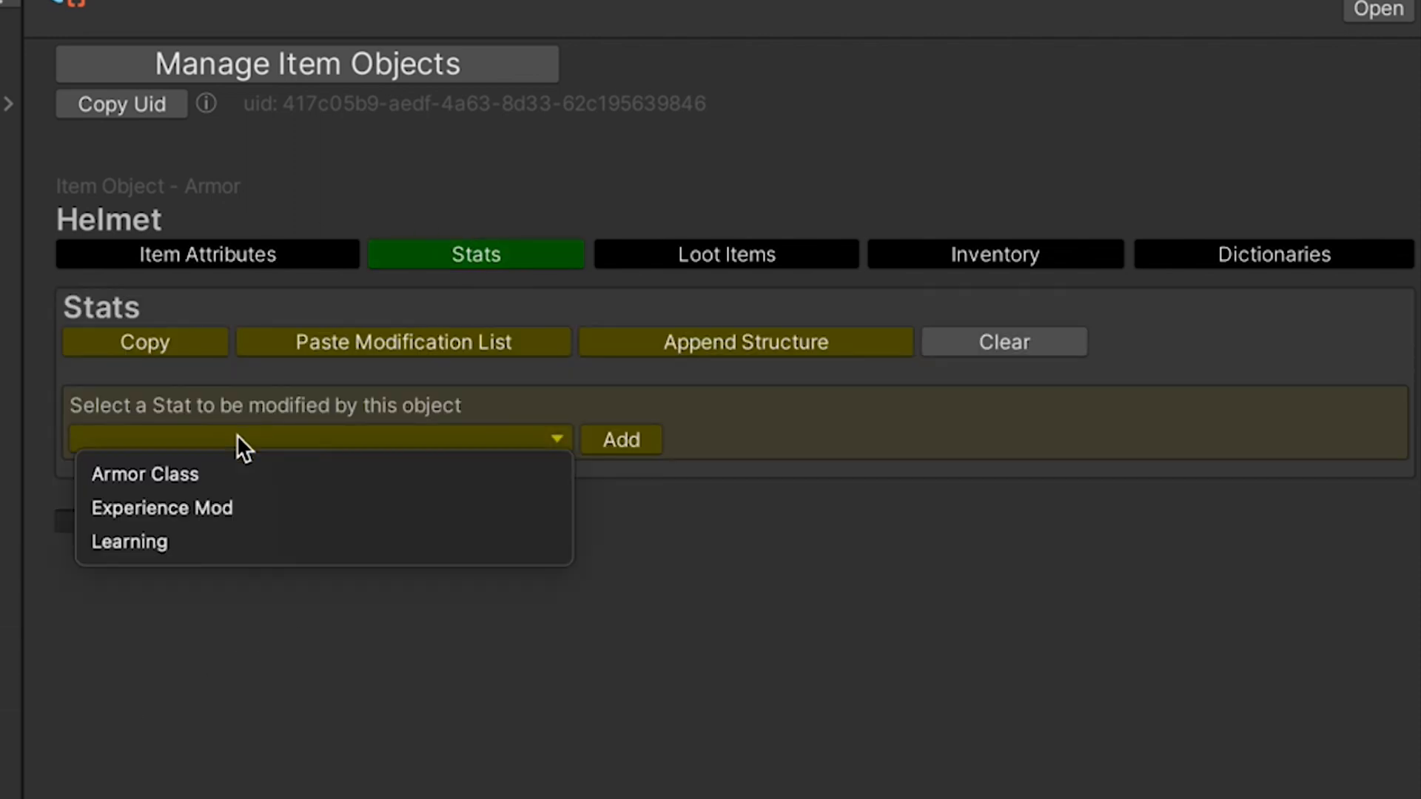
click(145, 485)
click(623, 438)
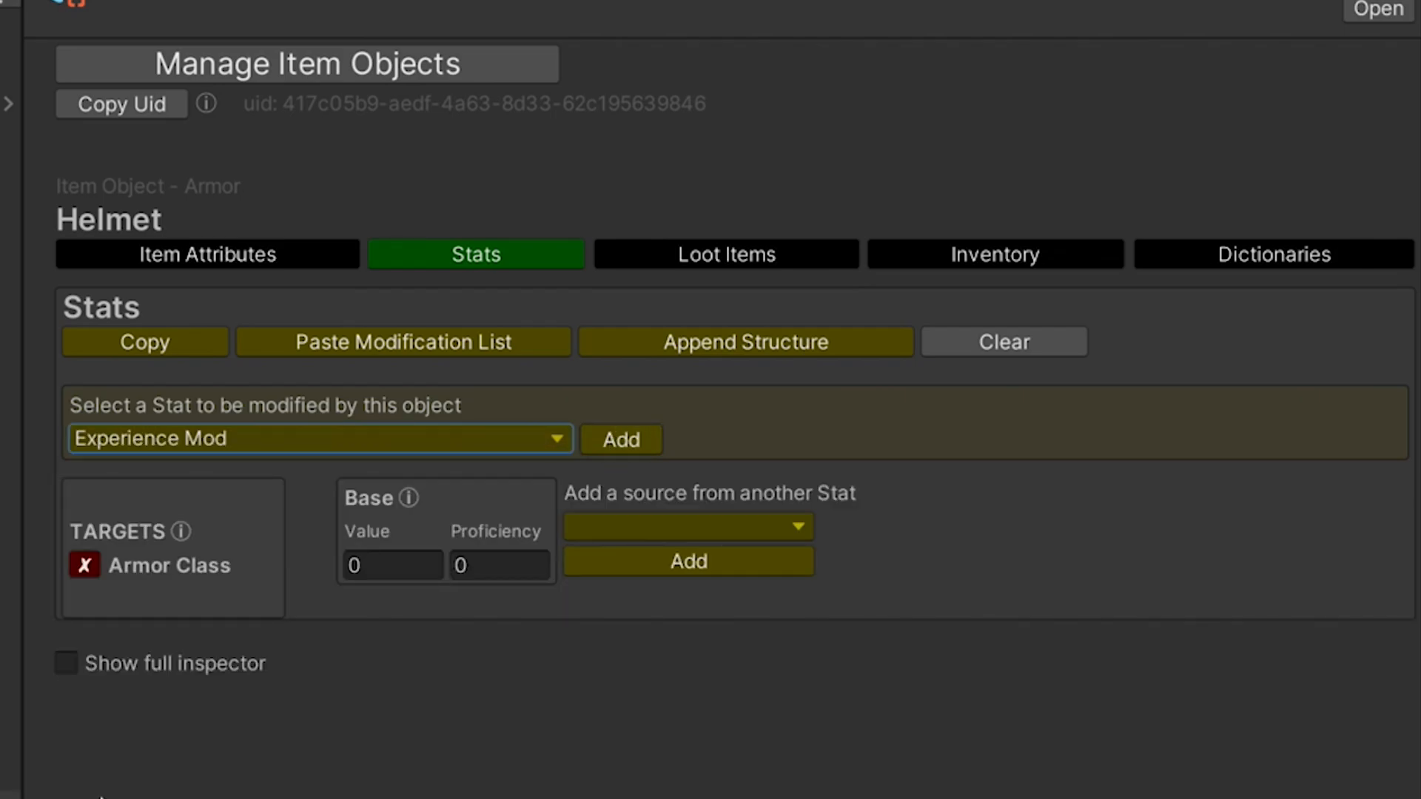
click(416, 571)
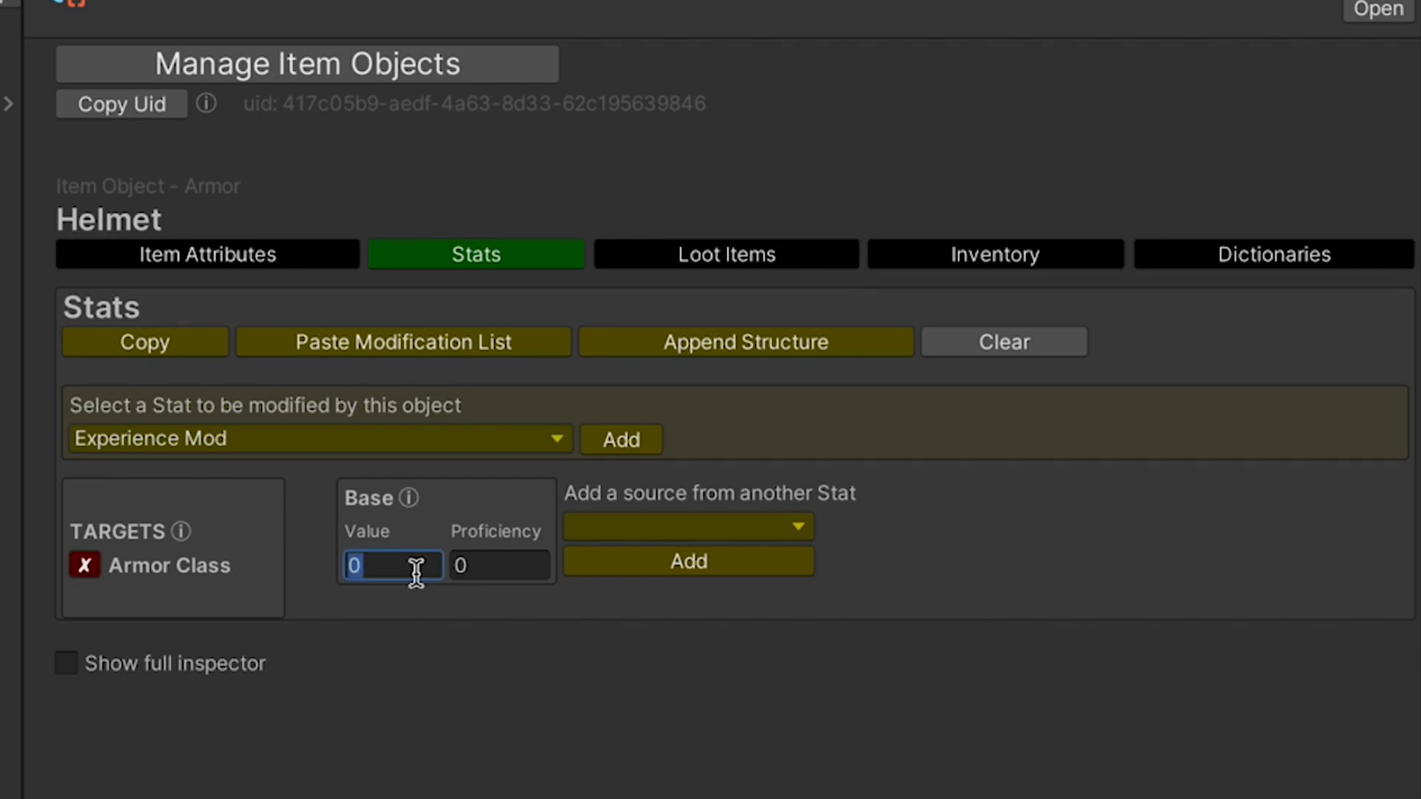
text(5)
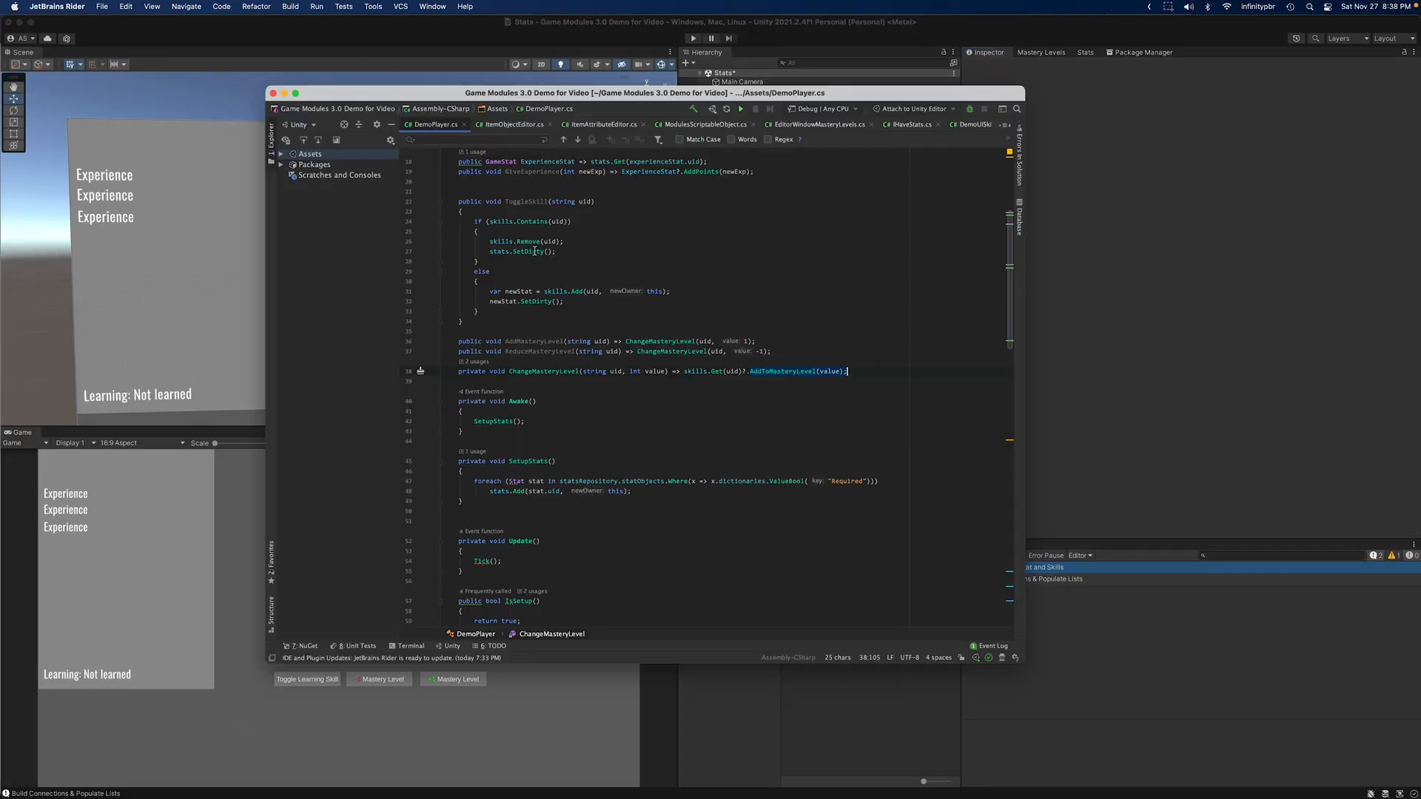
- Declare a public GameItemObjectList equipment = new GameItemObjectList() in DemoPlayer and pass this as the owner to equipment.Add in Equip
scroll(726, 270, up, 3)
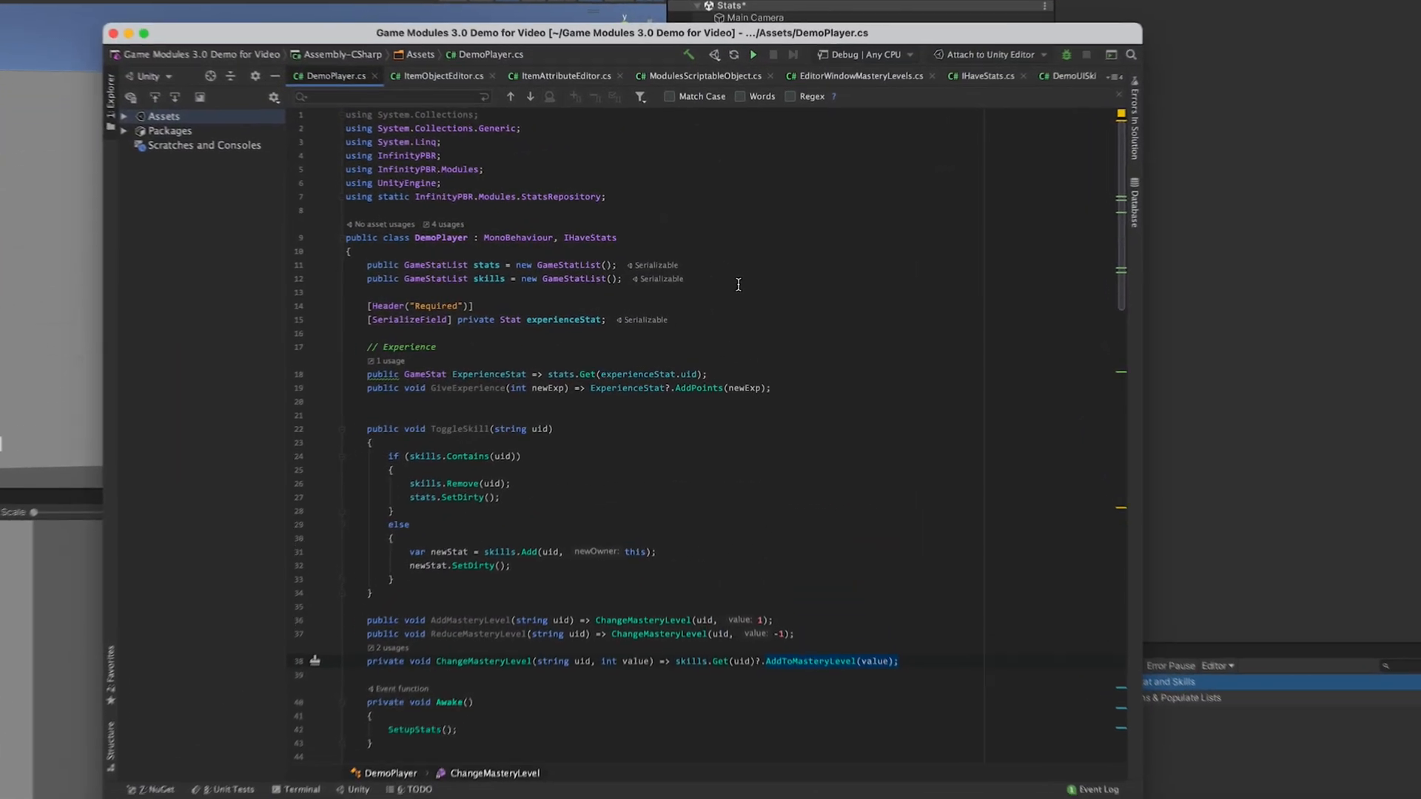
click(738, 285)
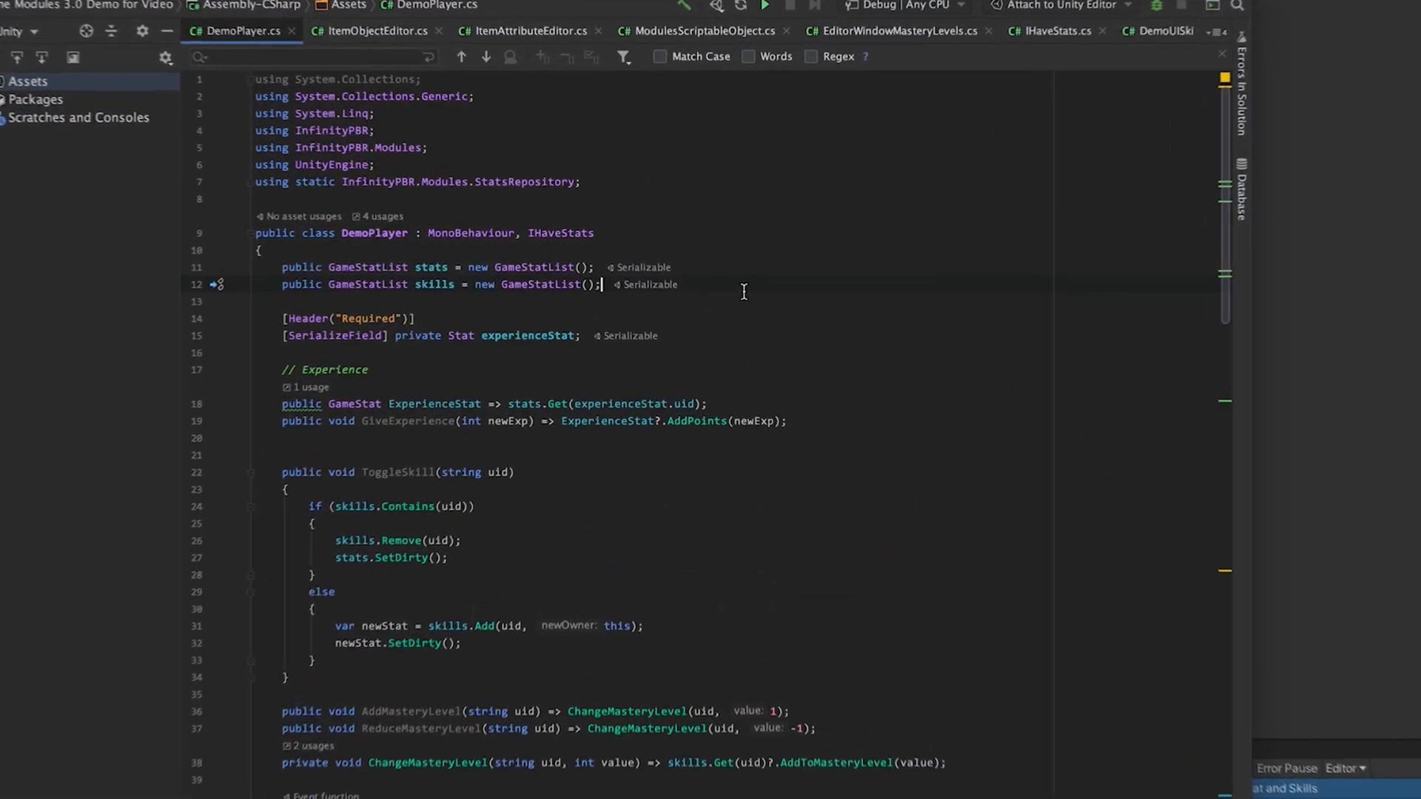
key(Return)
text(pub)
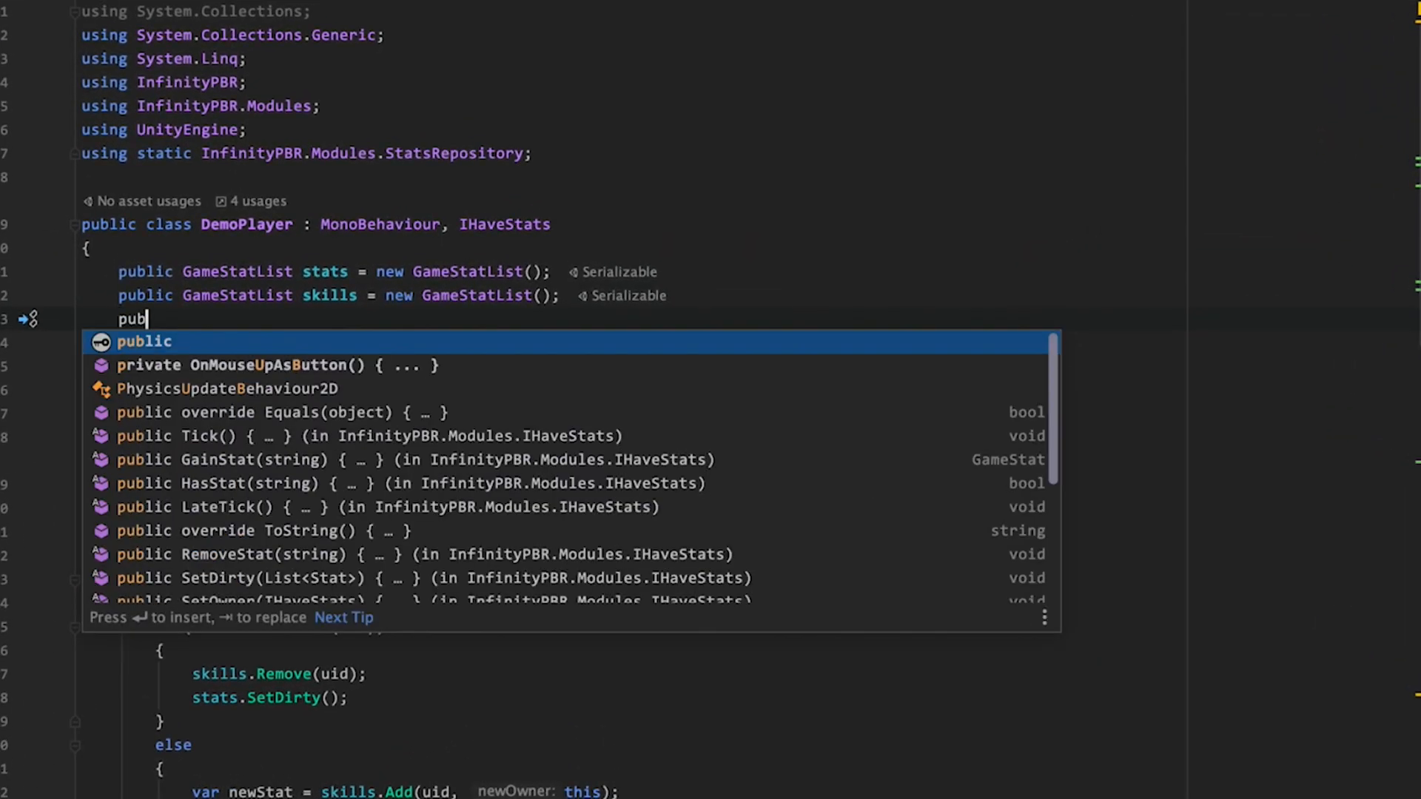
text(lic GameI)
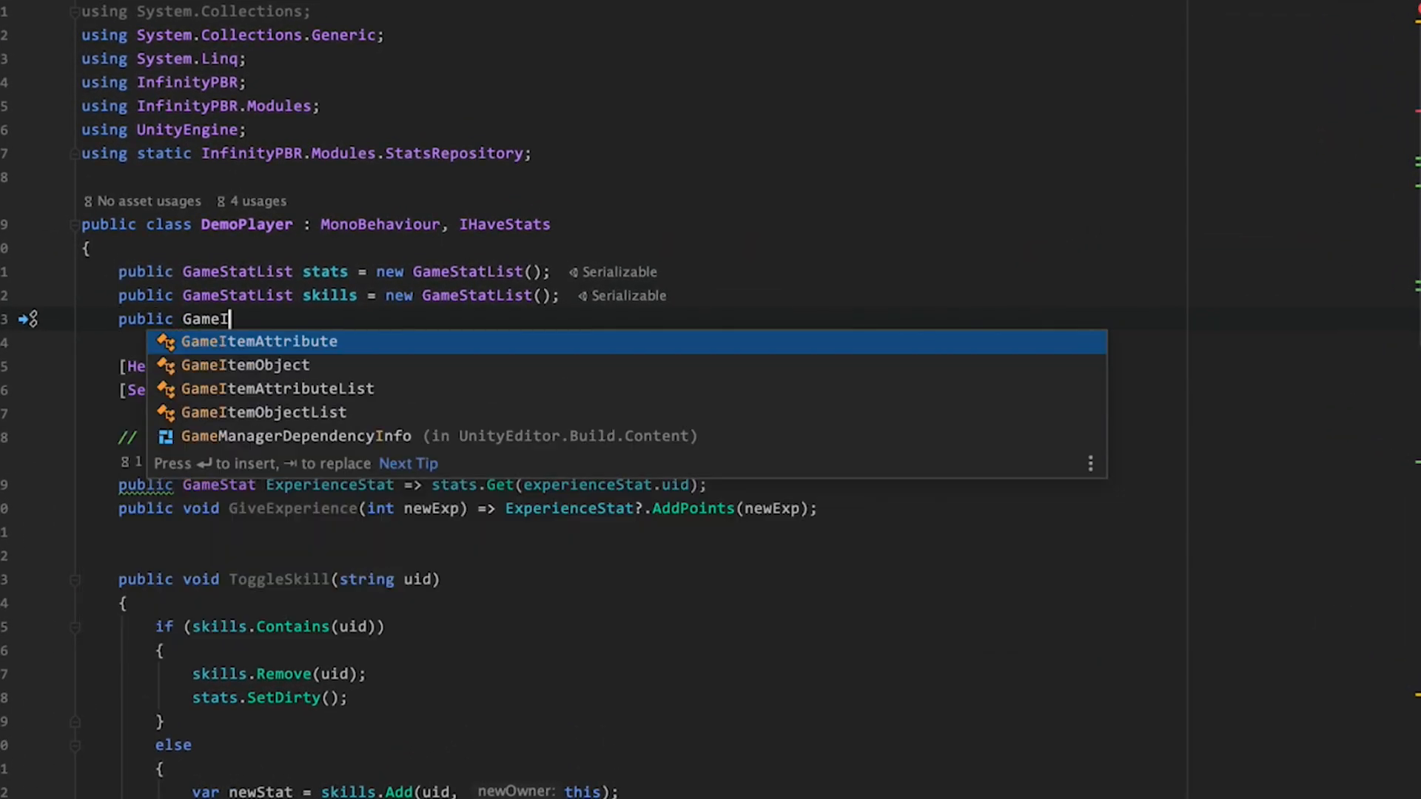
text(temobjec)
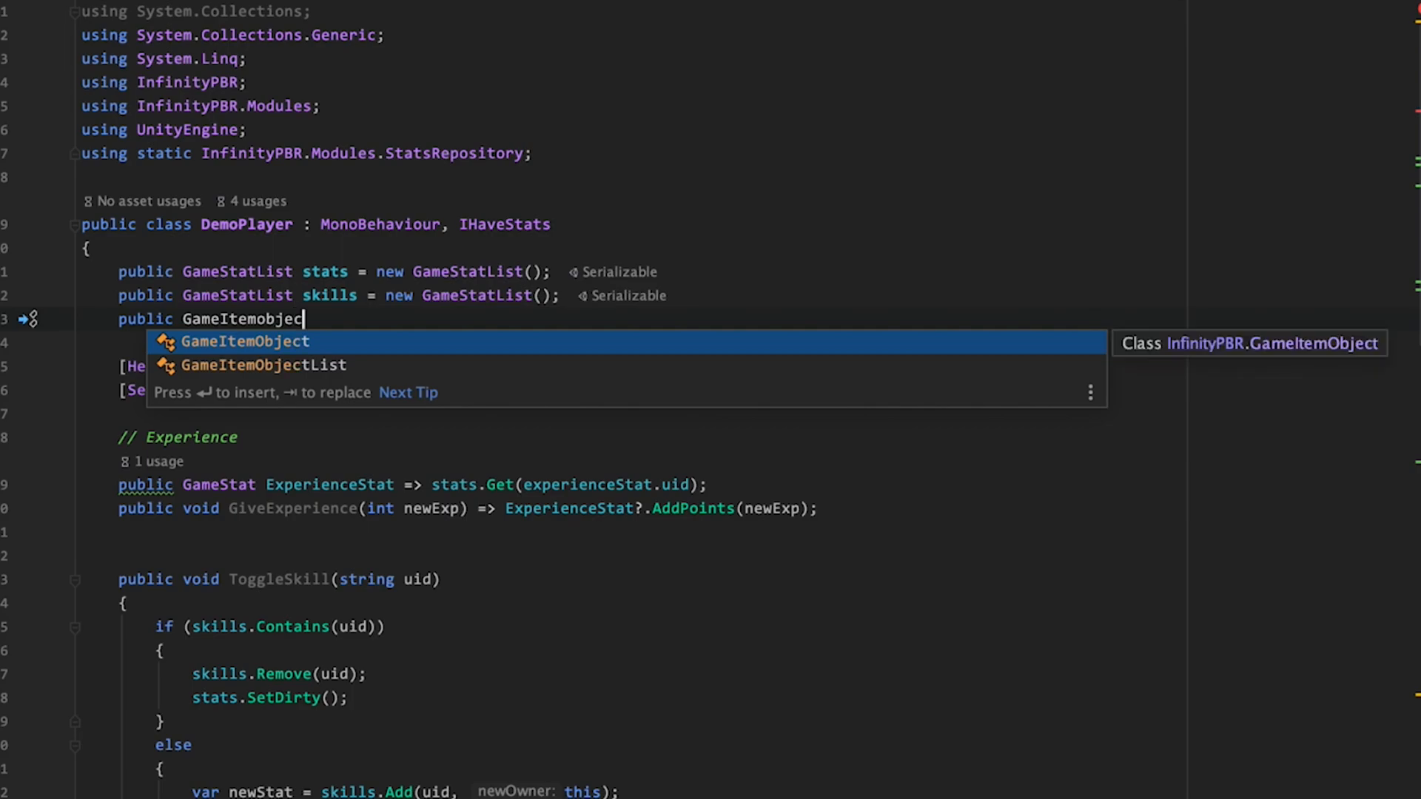
text(tList equ)
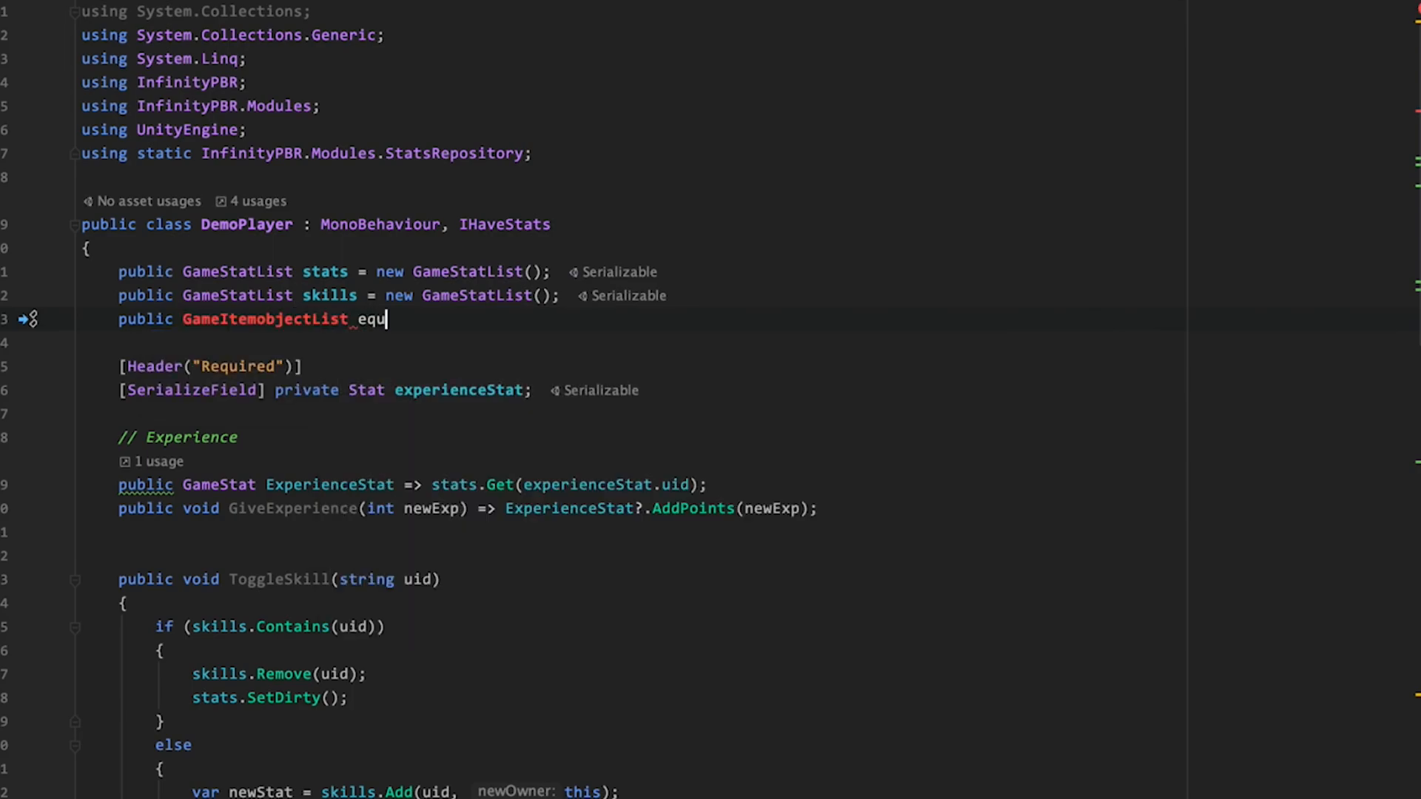
text(ipment = new GameItemObjectList()
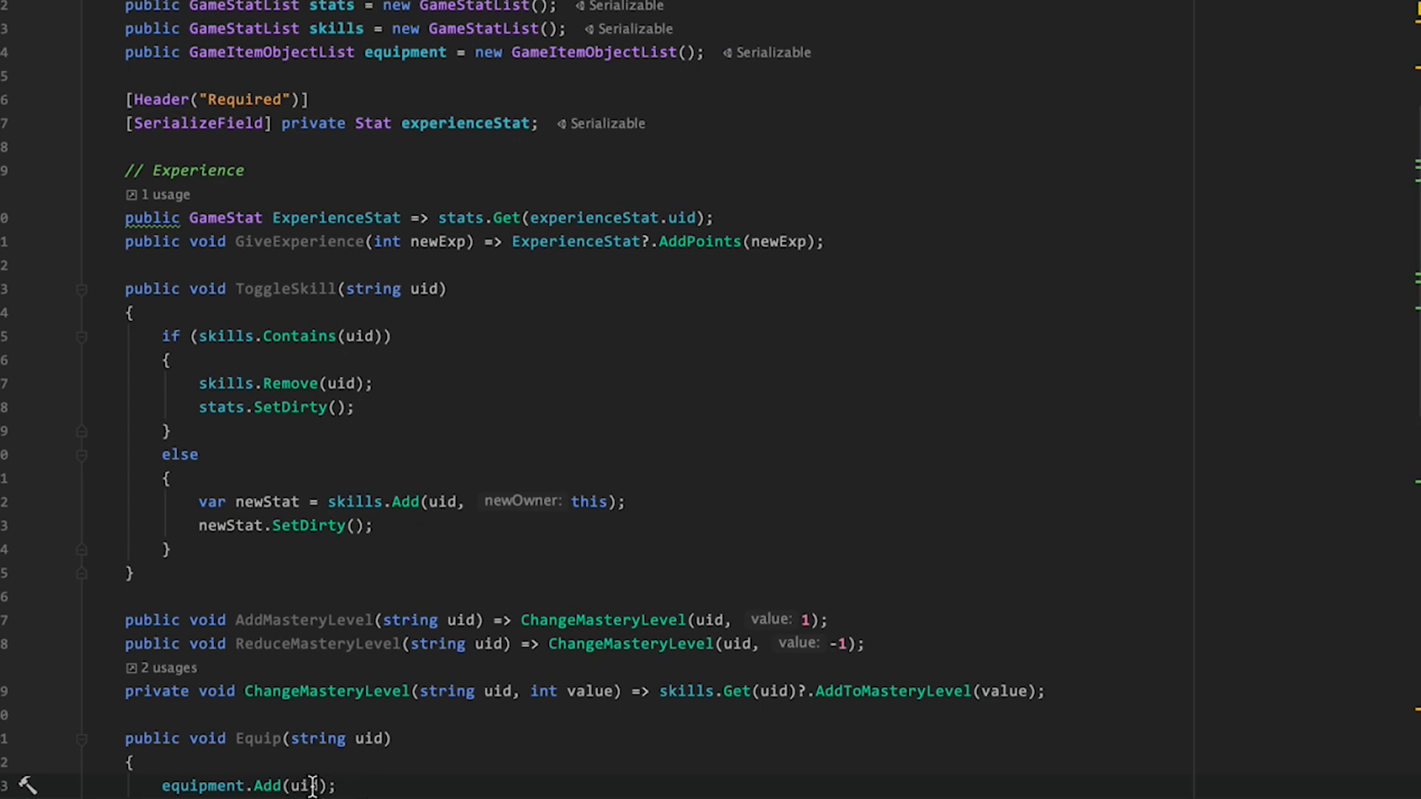
text(, this)
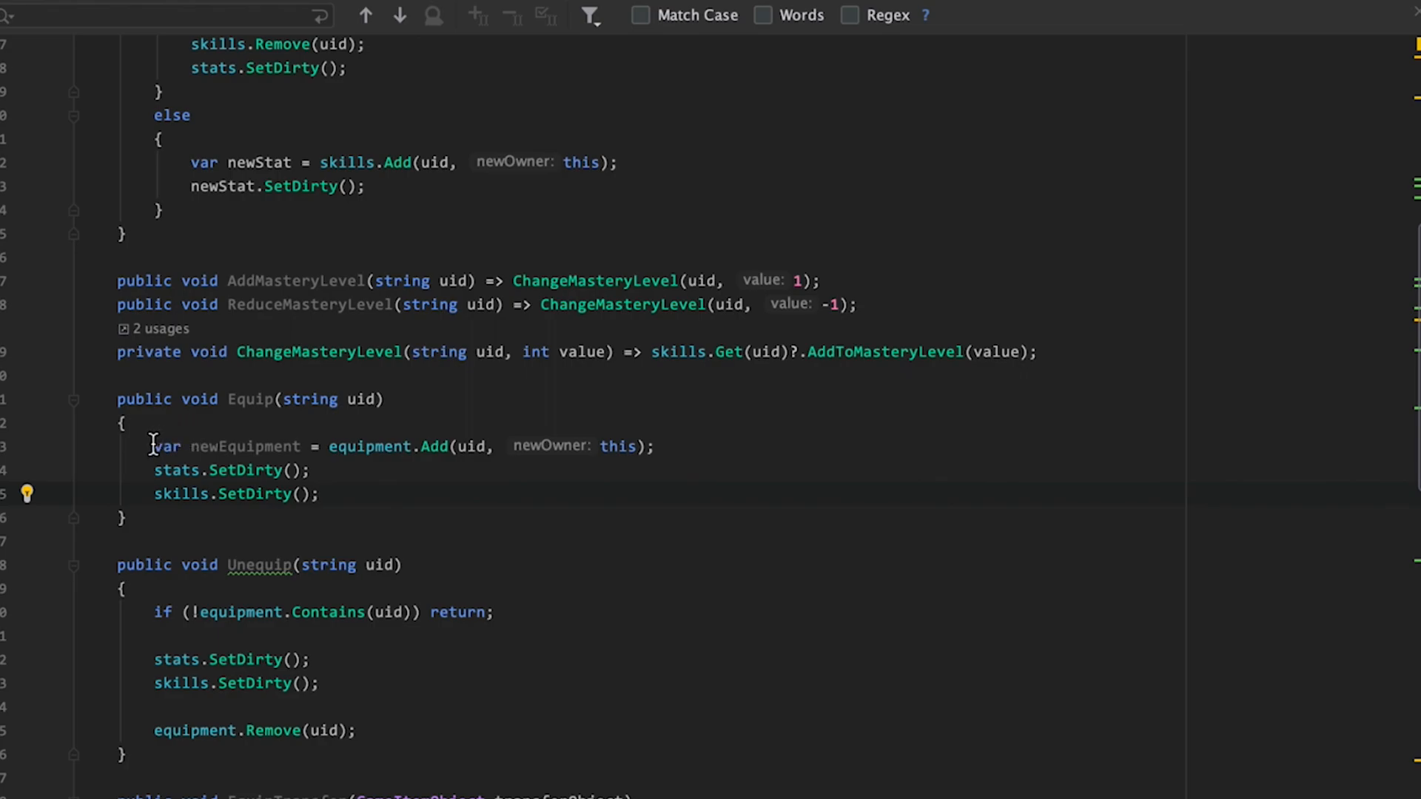
- Examine how Equip and Unequip in DemoPlayer add or remove equipment by uid and set stats and skills dirty
drag(147, 446, 735, 444)
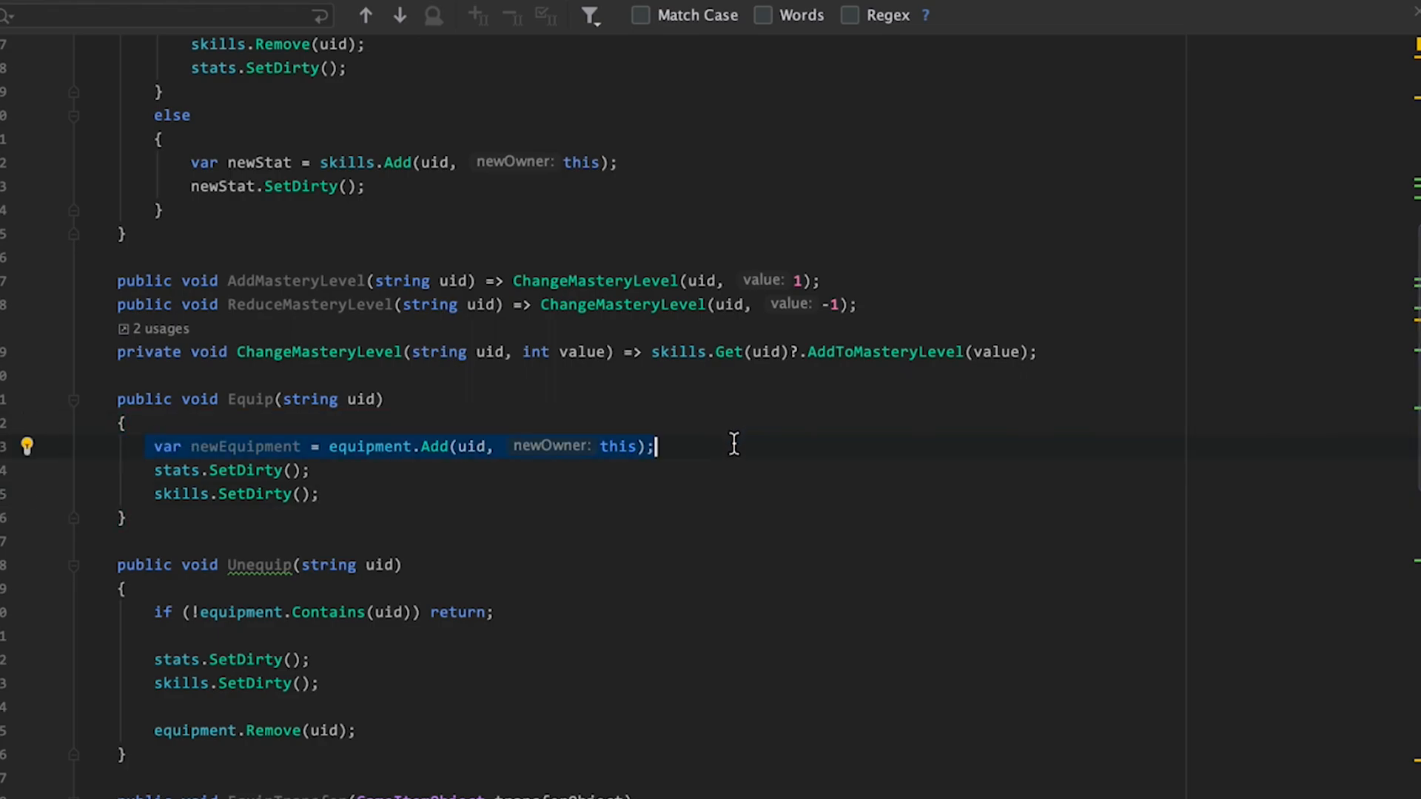
drag(326, 495, 153, 471)
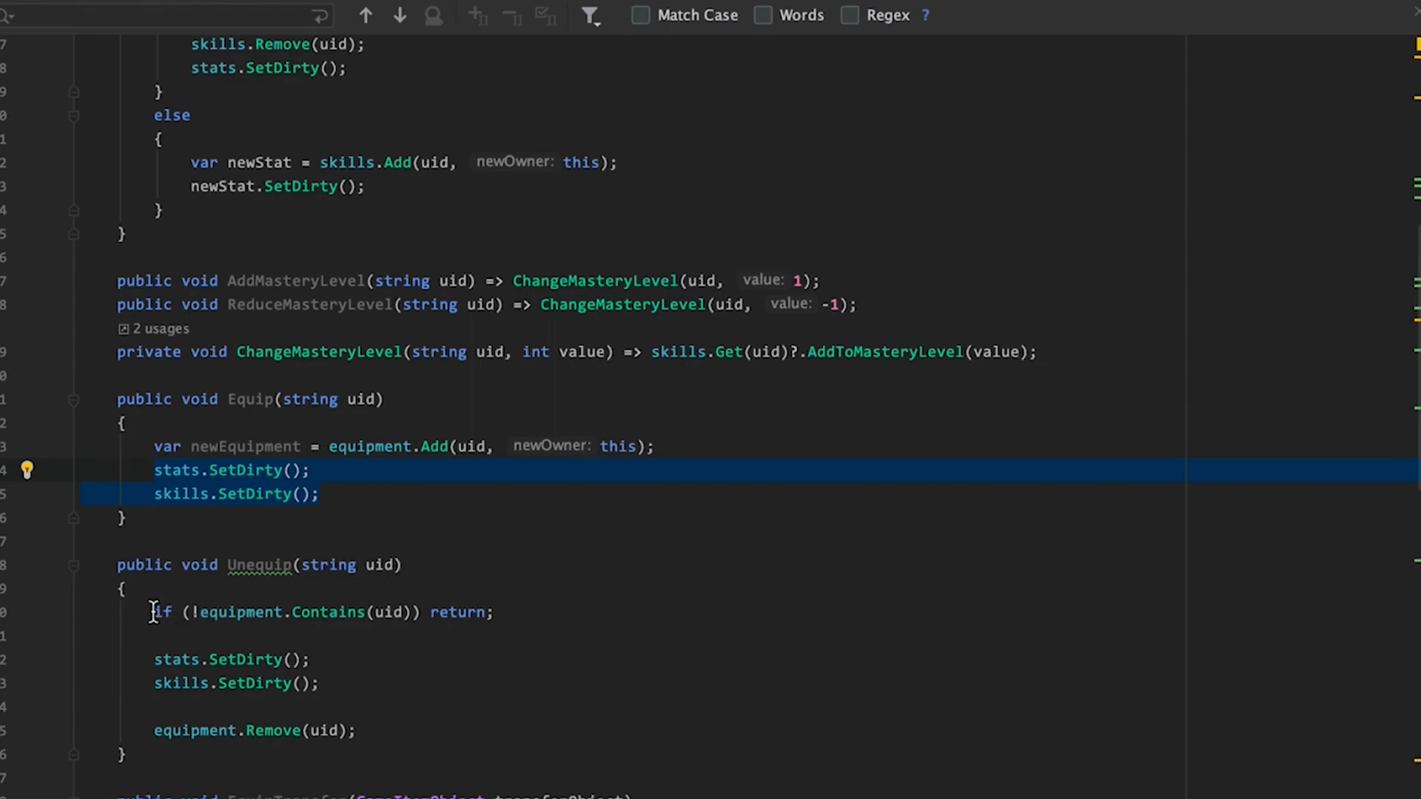
drag(153, 612, 497, 612)
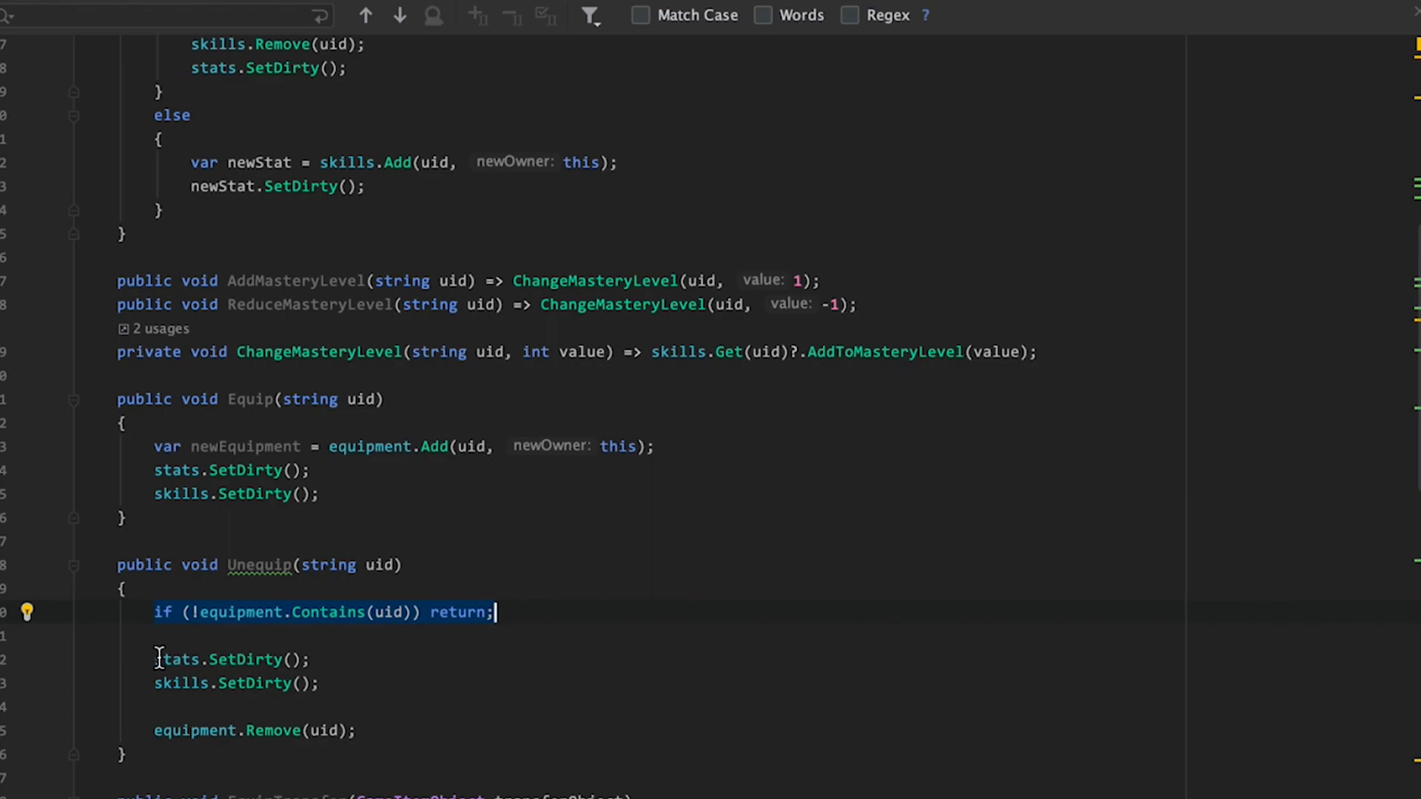
drag(155, 660, 353, 685)
click(387, 731)
key(shift+Home)
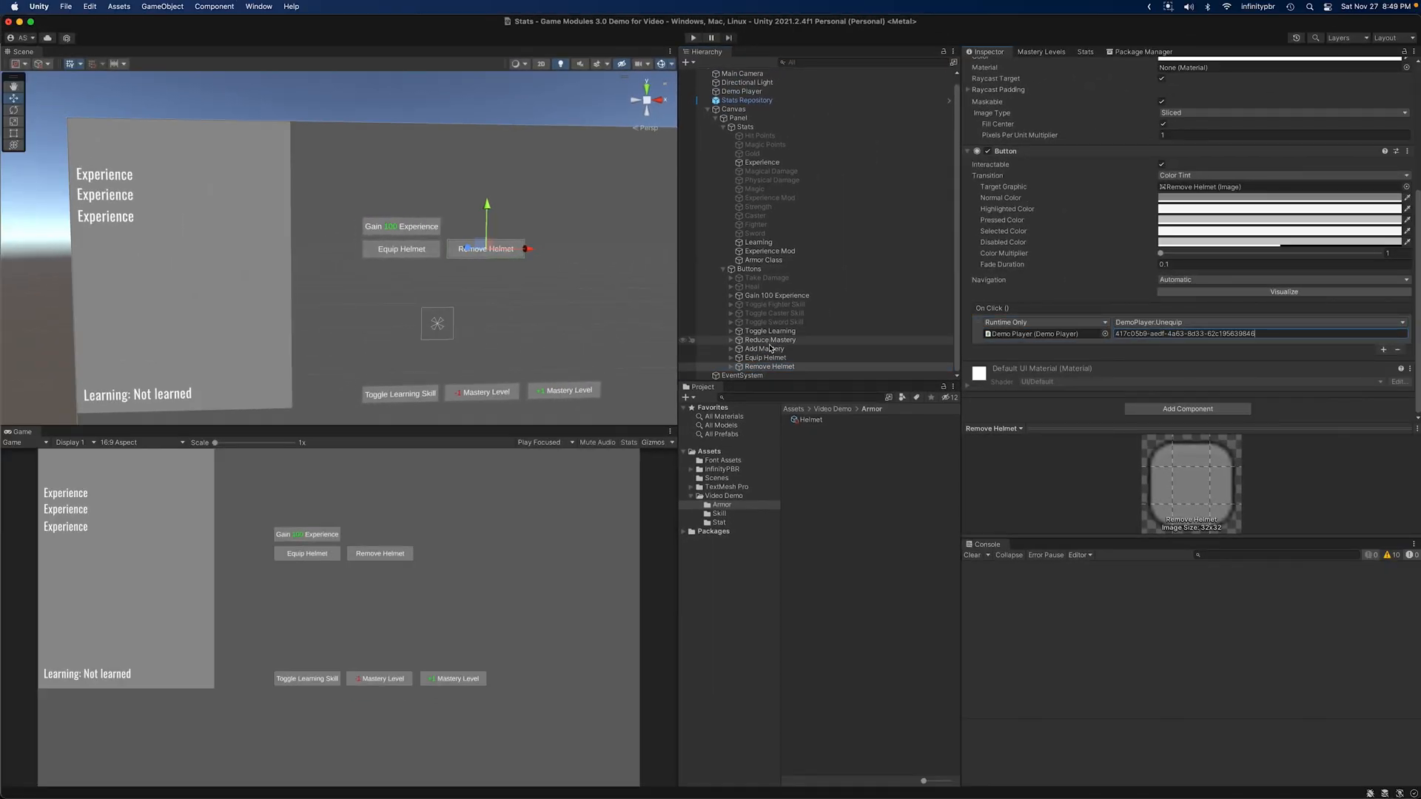
- Set the DemoPlayer.Equip argument on the Equip Helmet button to the Helmet uid 417c05b9-aedf-4a63-8d33-62c195639846
click(766, 357)
click(1199, 333)
text(417c05b9-aedf-4a63-8d33-62c195639846)
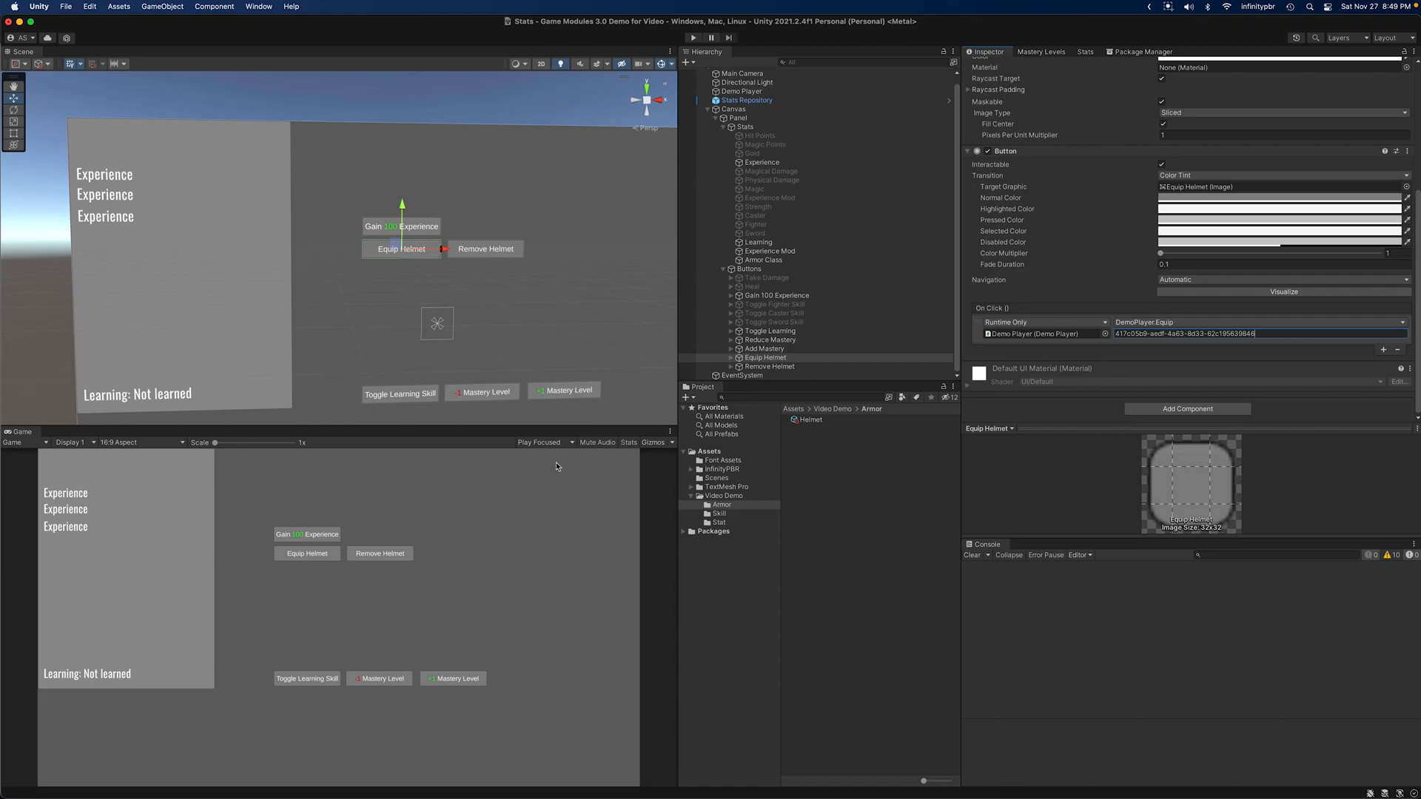
- Add the Items Repository prefab to the scene beside Stats Repository and check its item objects and item attributes
click(749, 100)
scroll(754, 113, up, 2)
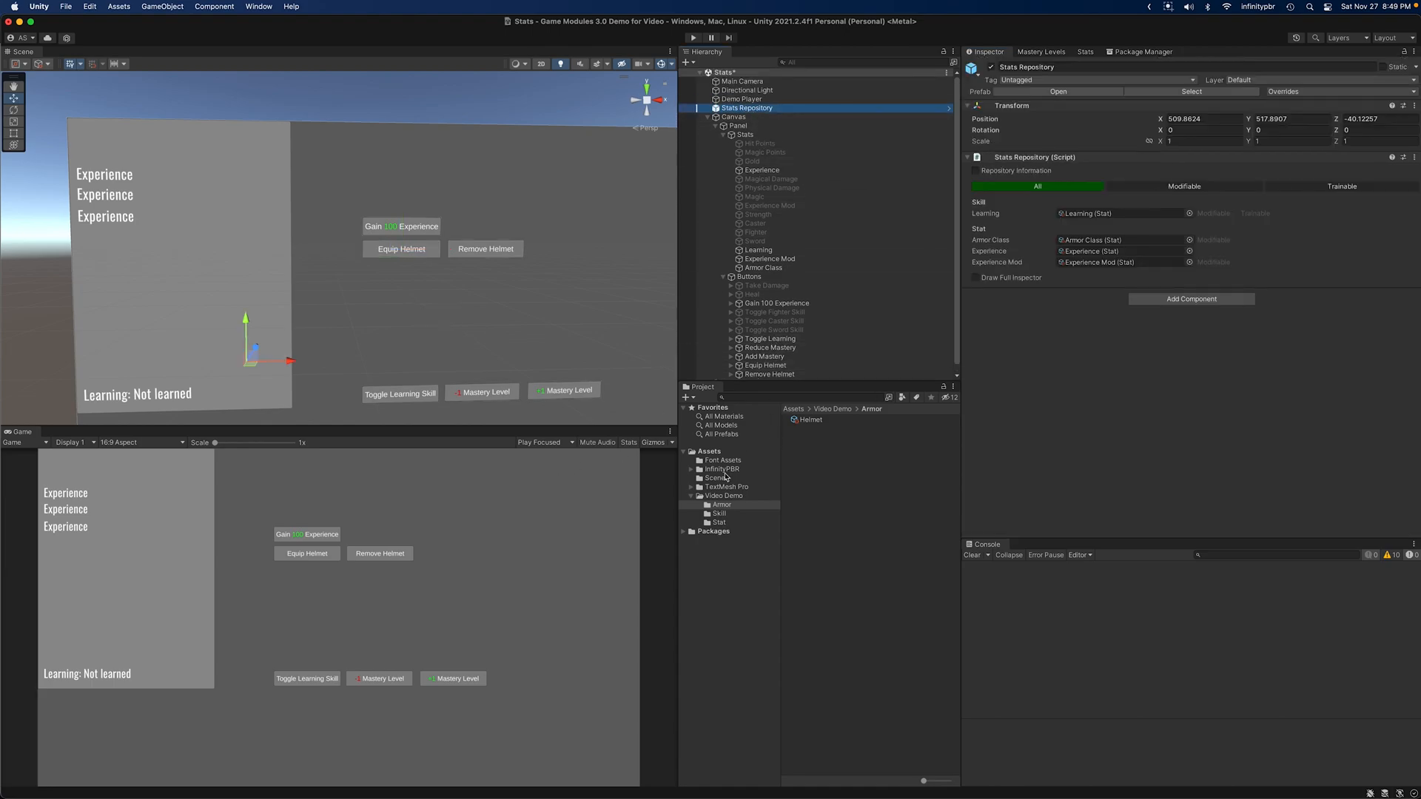
click(692, 470)
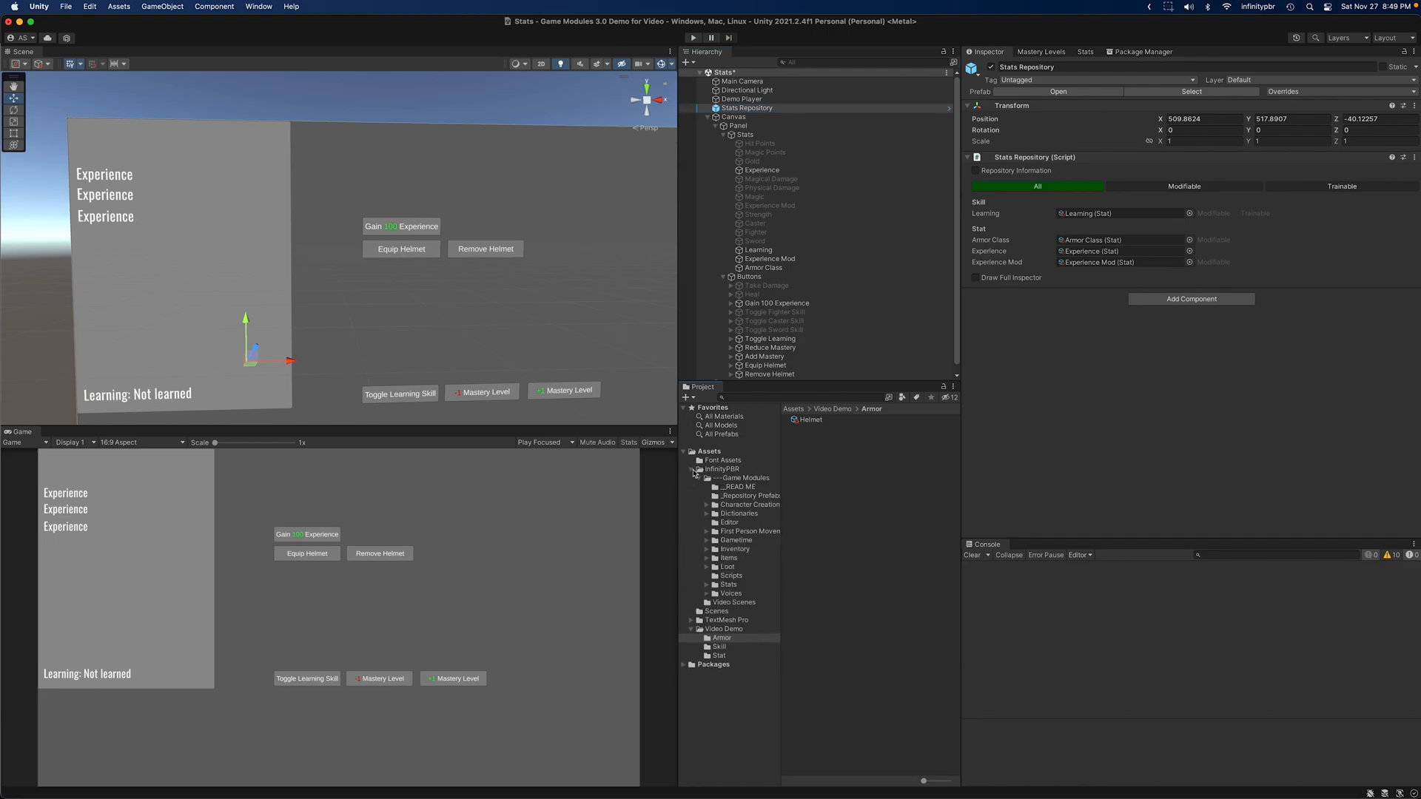
click(738, 496)
drag(812, 429, 728, 107)
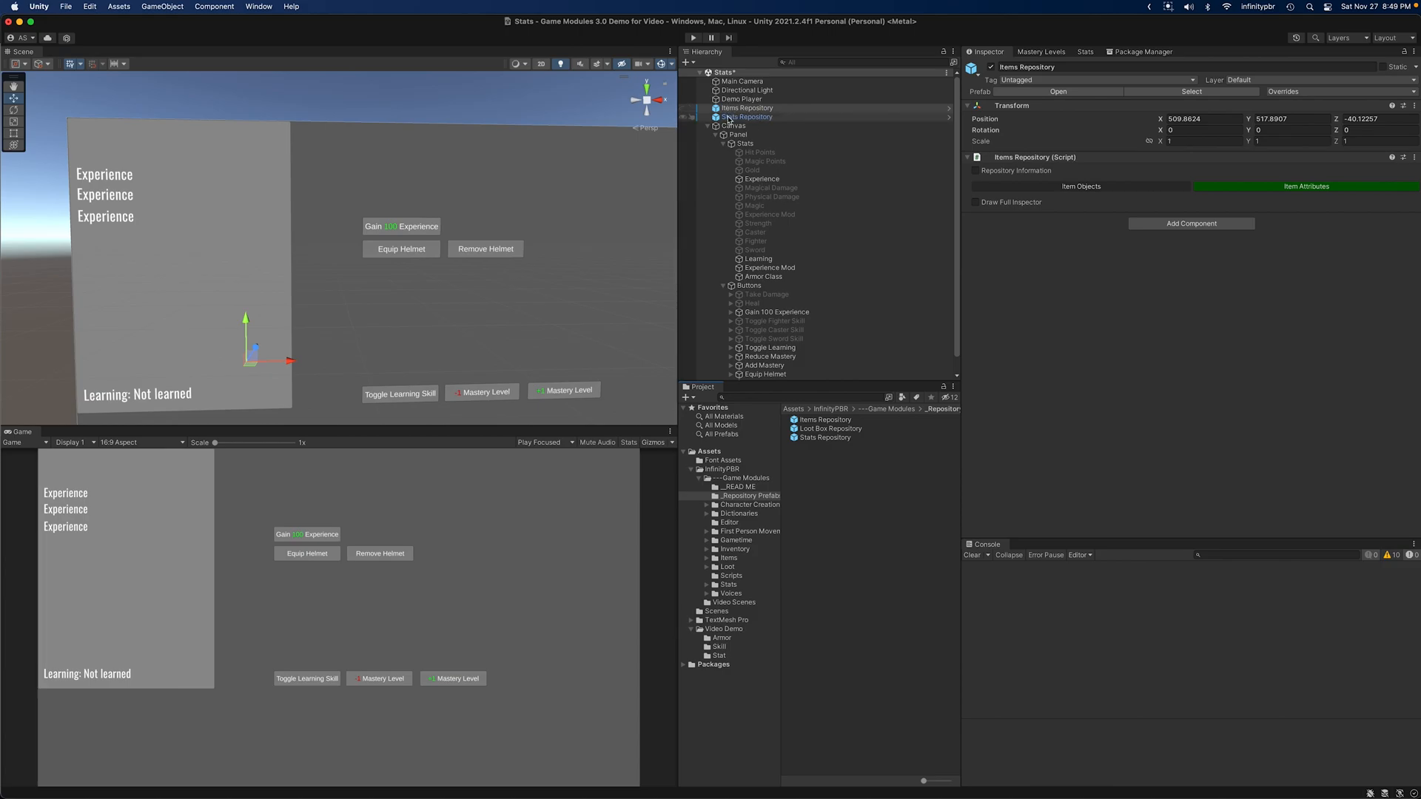
click(1090, 188)
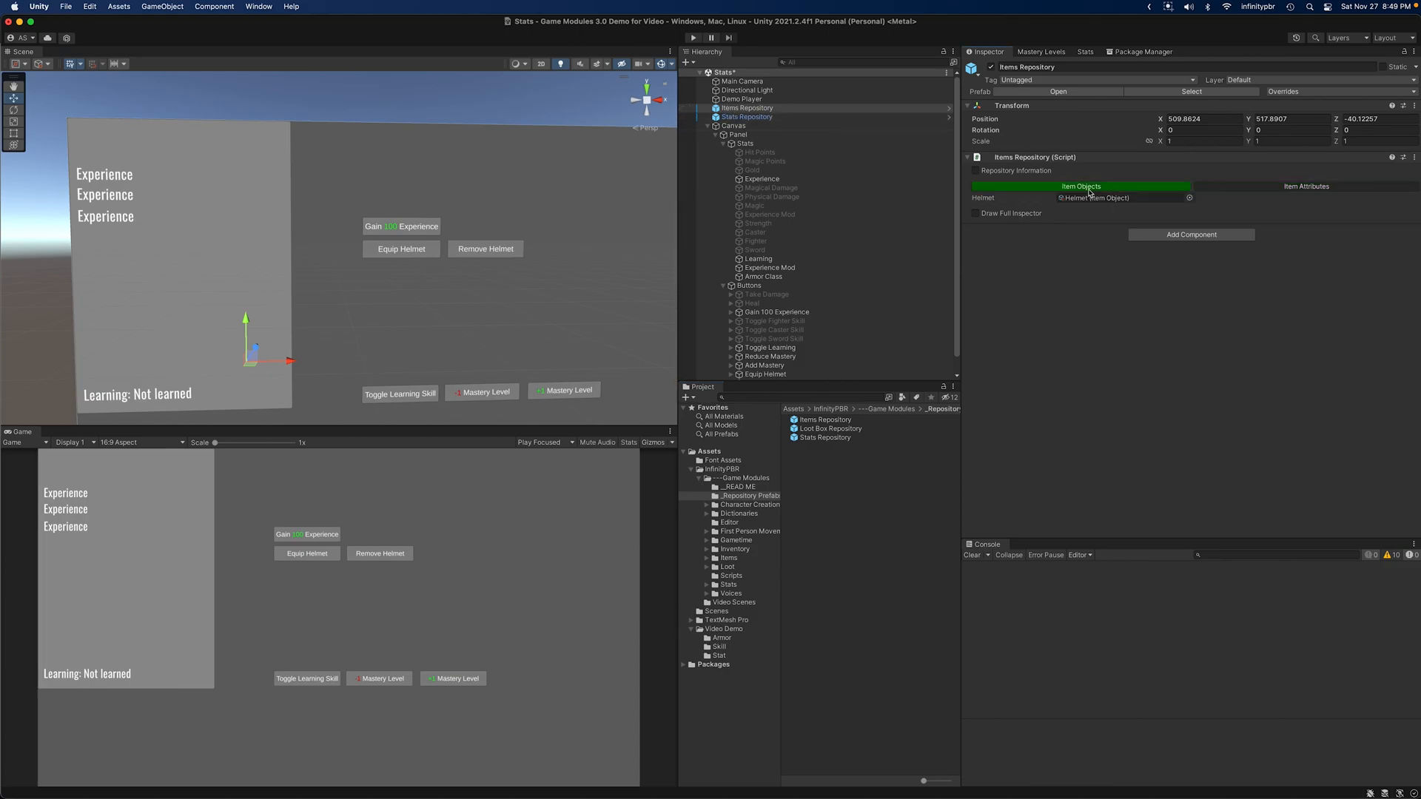
click(1235, 187)
click(1146, 187)
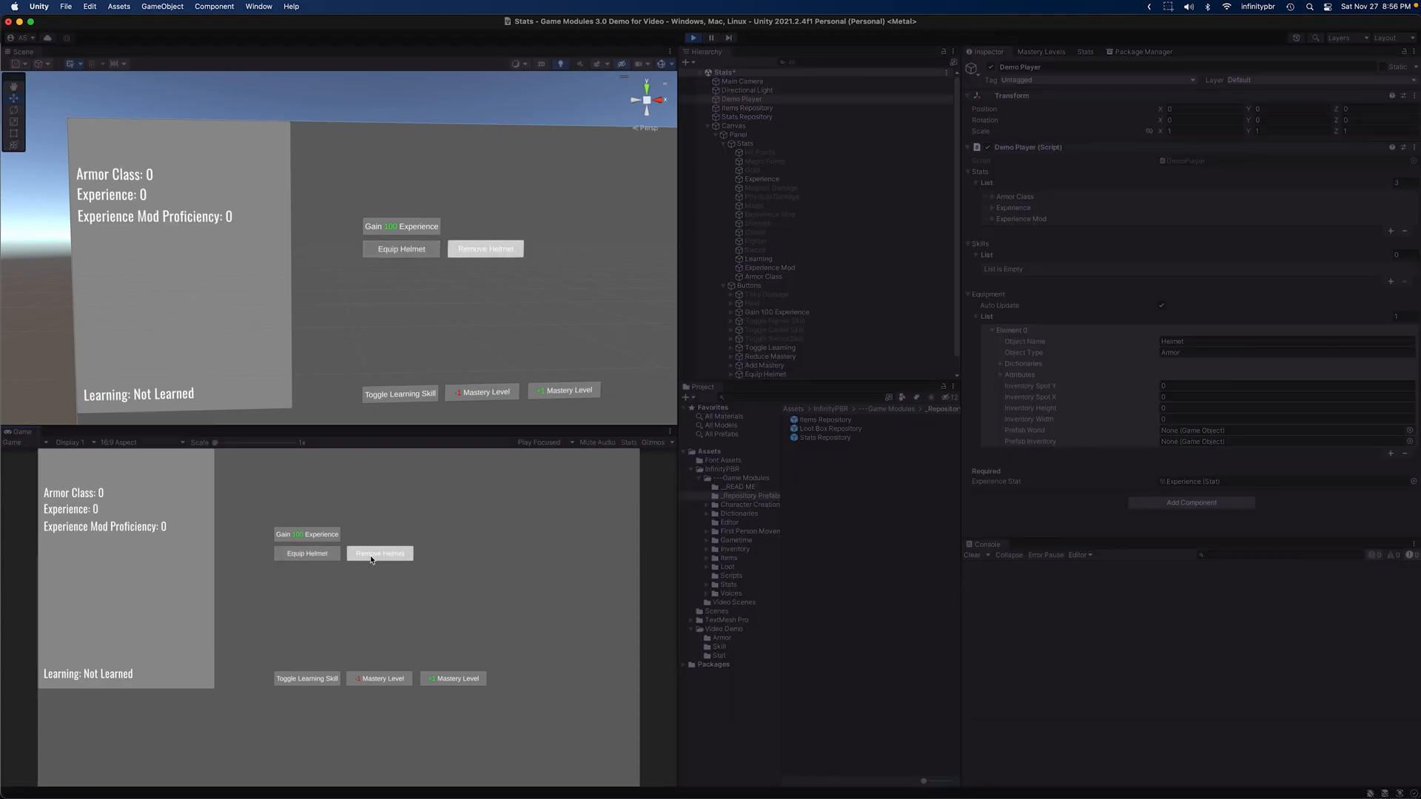
- Test equipping and removing the helmet repeatedly in the running demo, and stop play mode
click(307, 553)
click(361, 557)
click(296, 553)
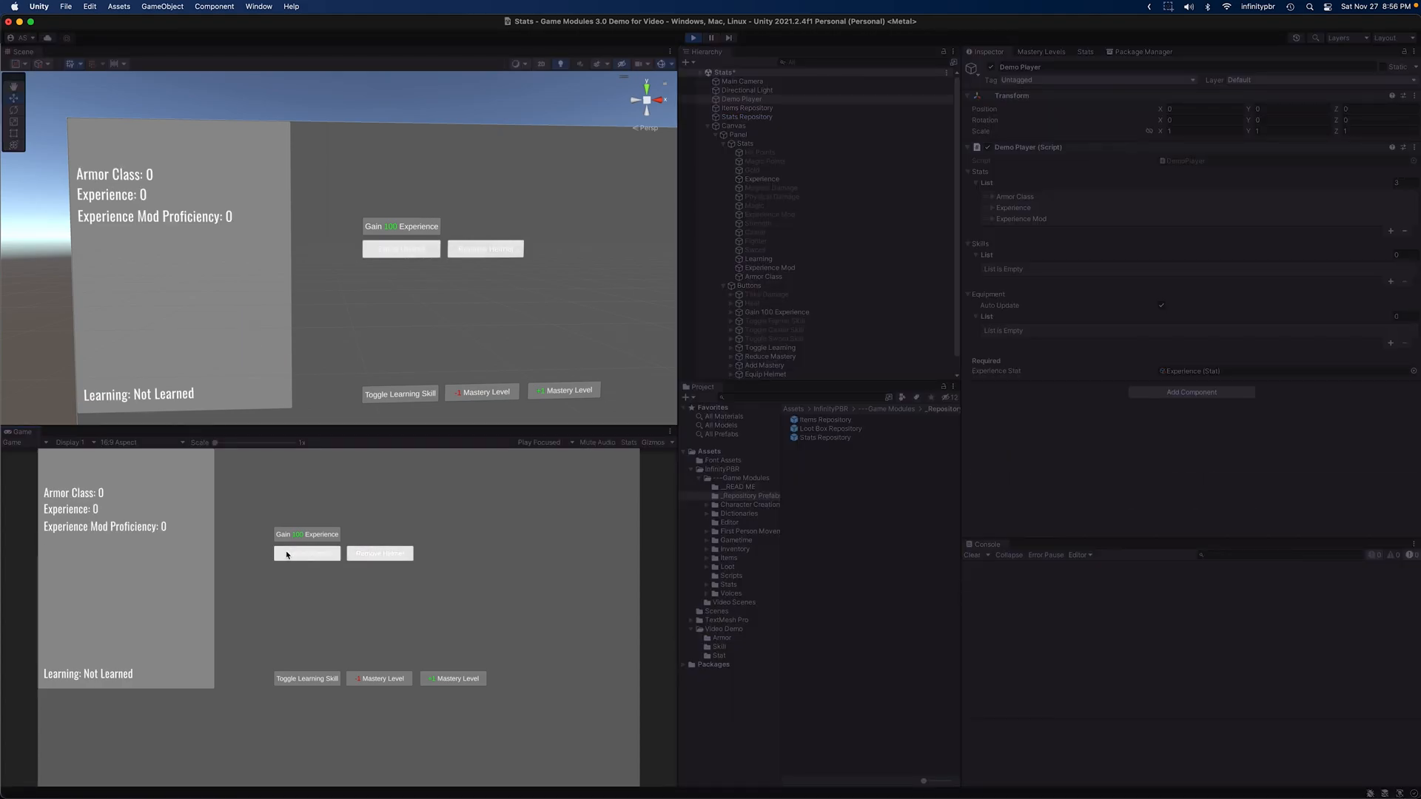
click(382, 555)
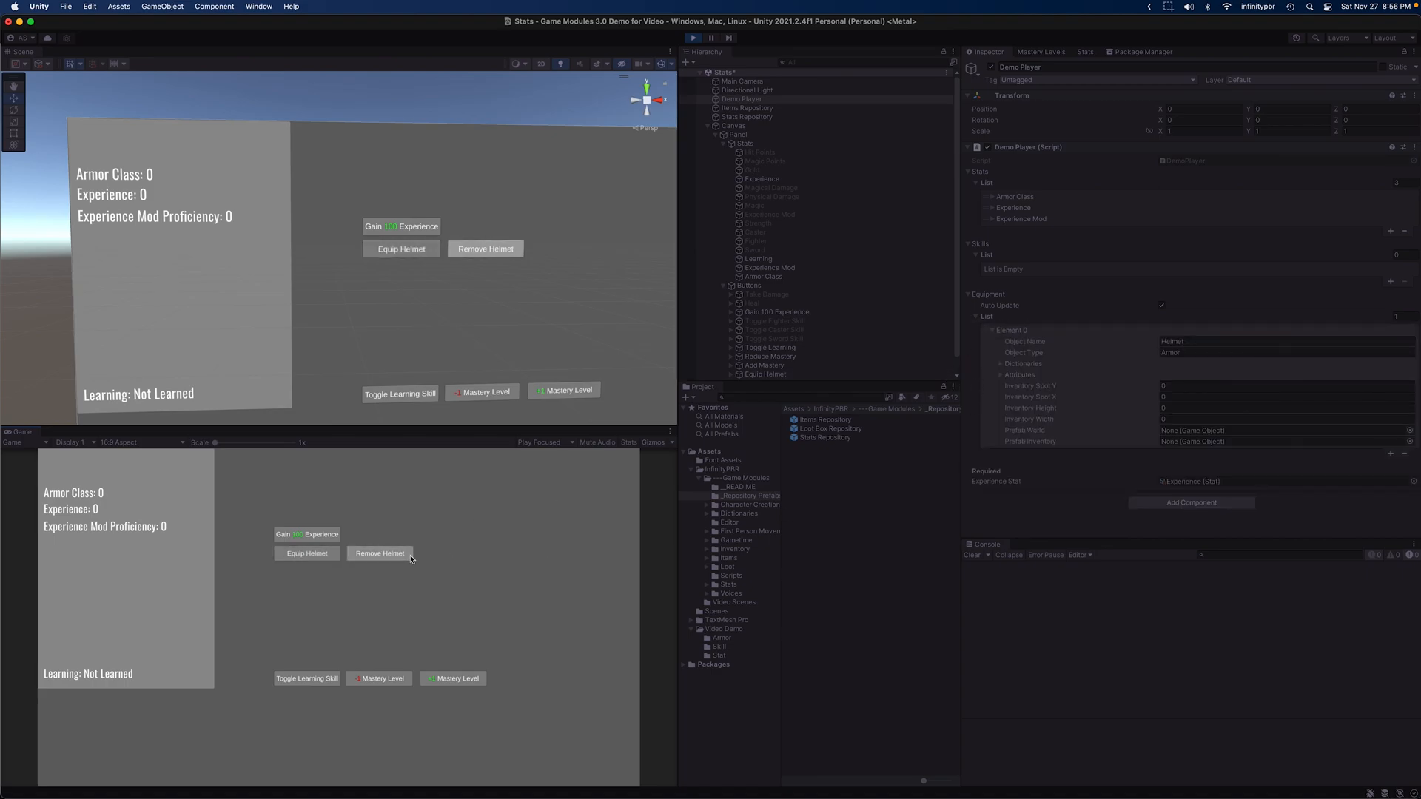
click(317, 555)
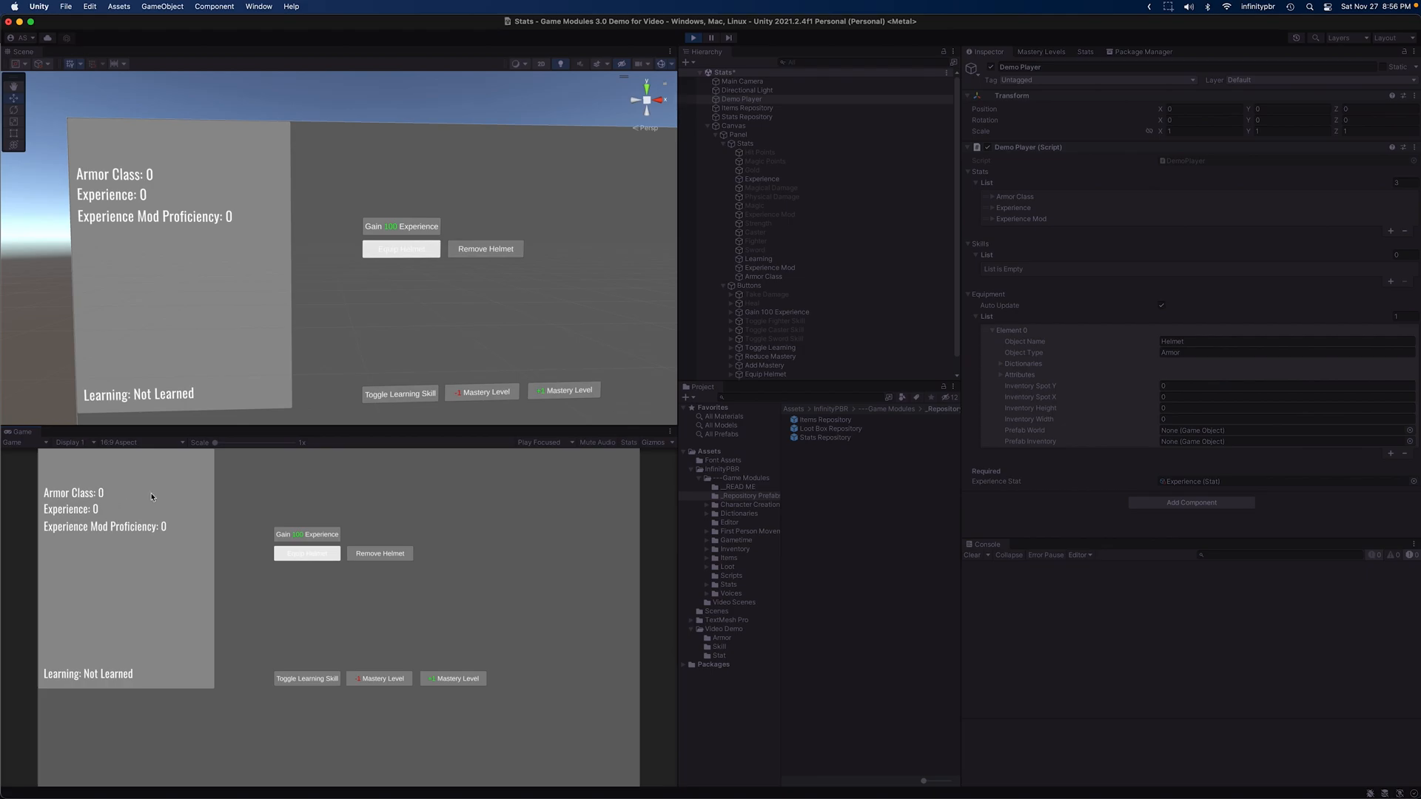
click(693, 38)
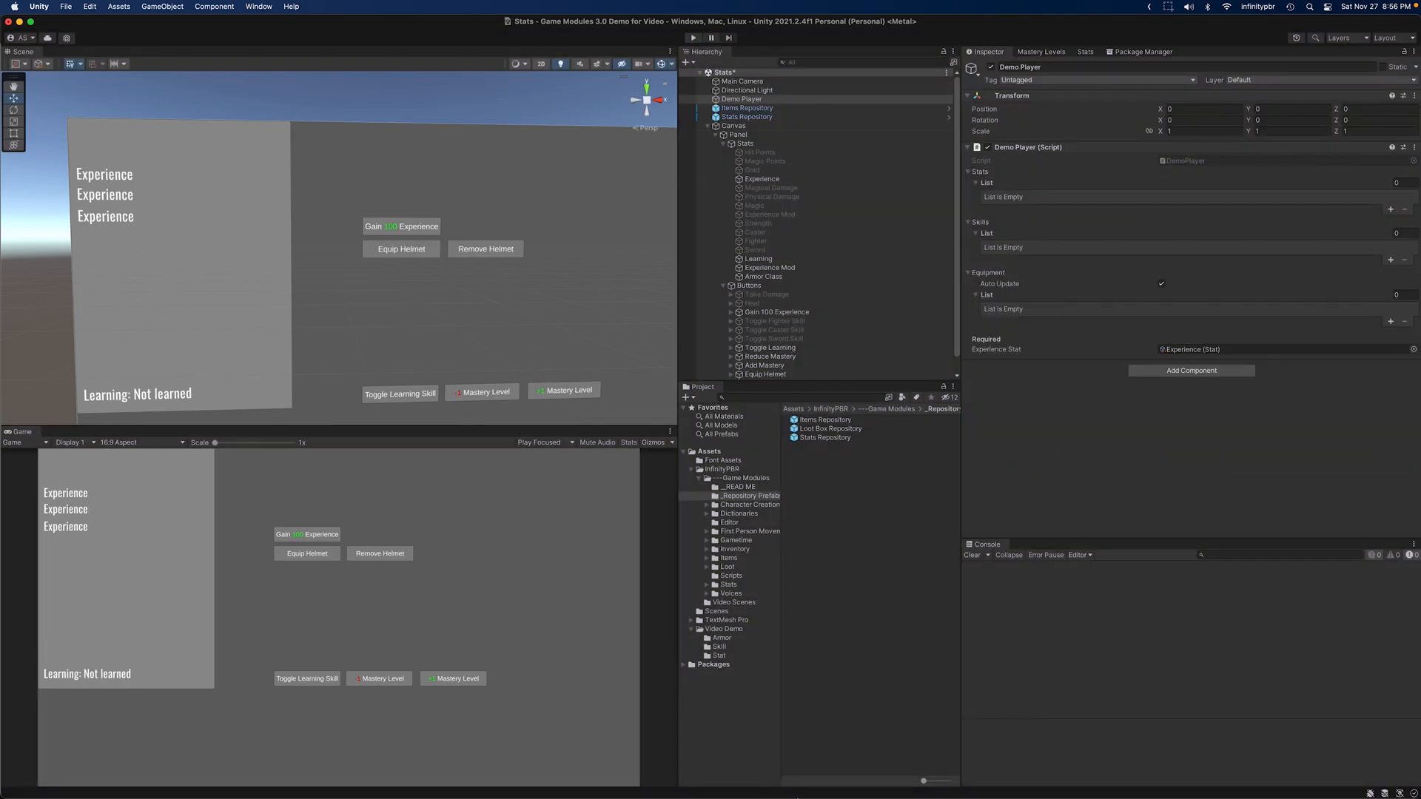
- Switch to the DemoPlayer script in Rider, search for "other" and examine the GetOtherLevels method and its ModificationLevel list
click(770, 785)
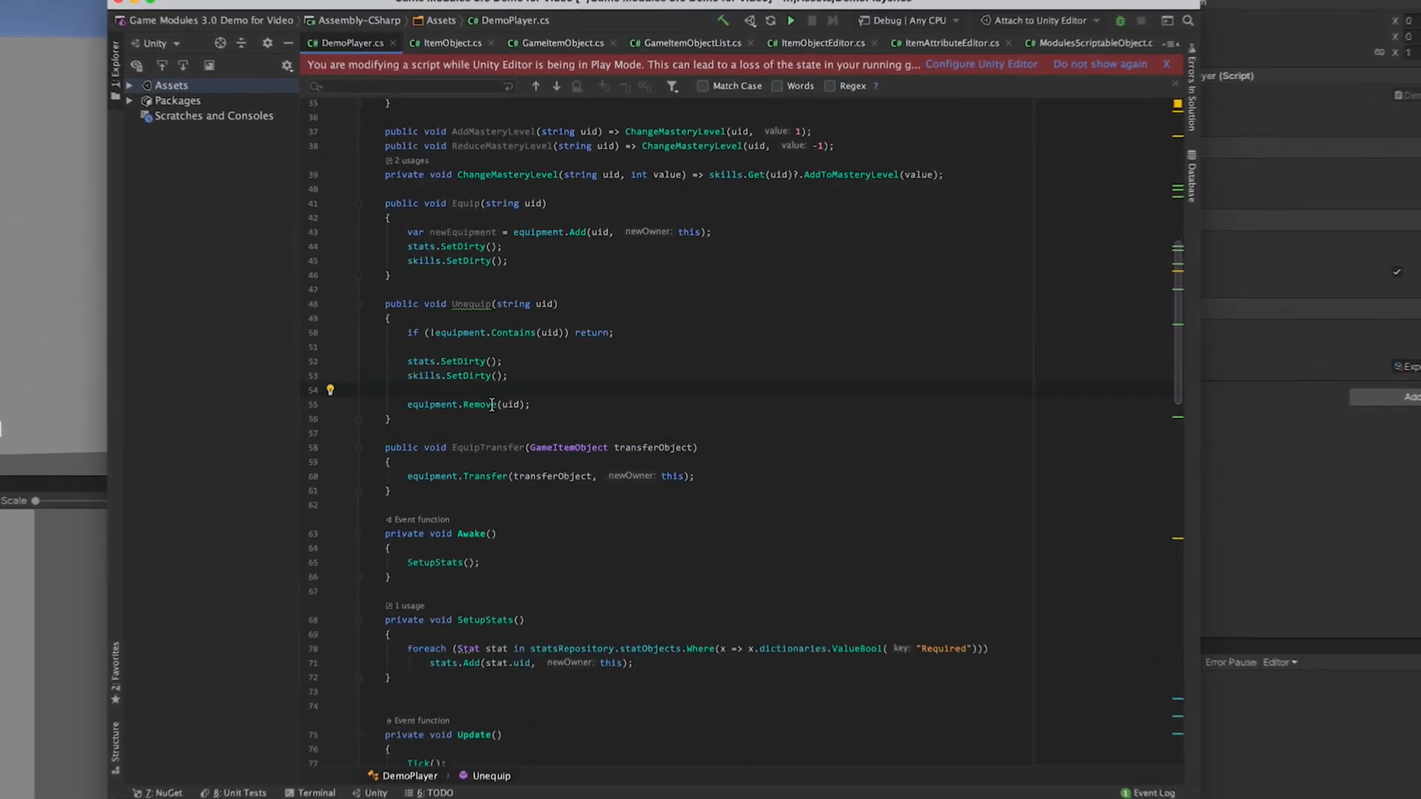
text(other)
click(680, 553)
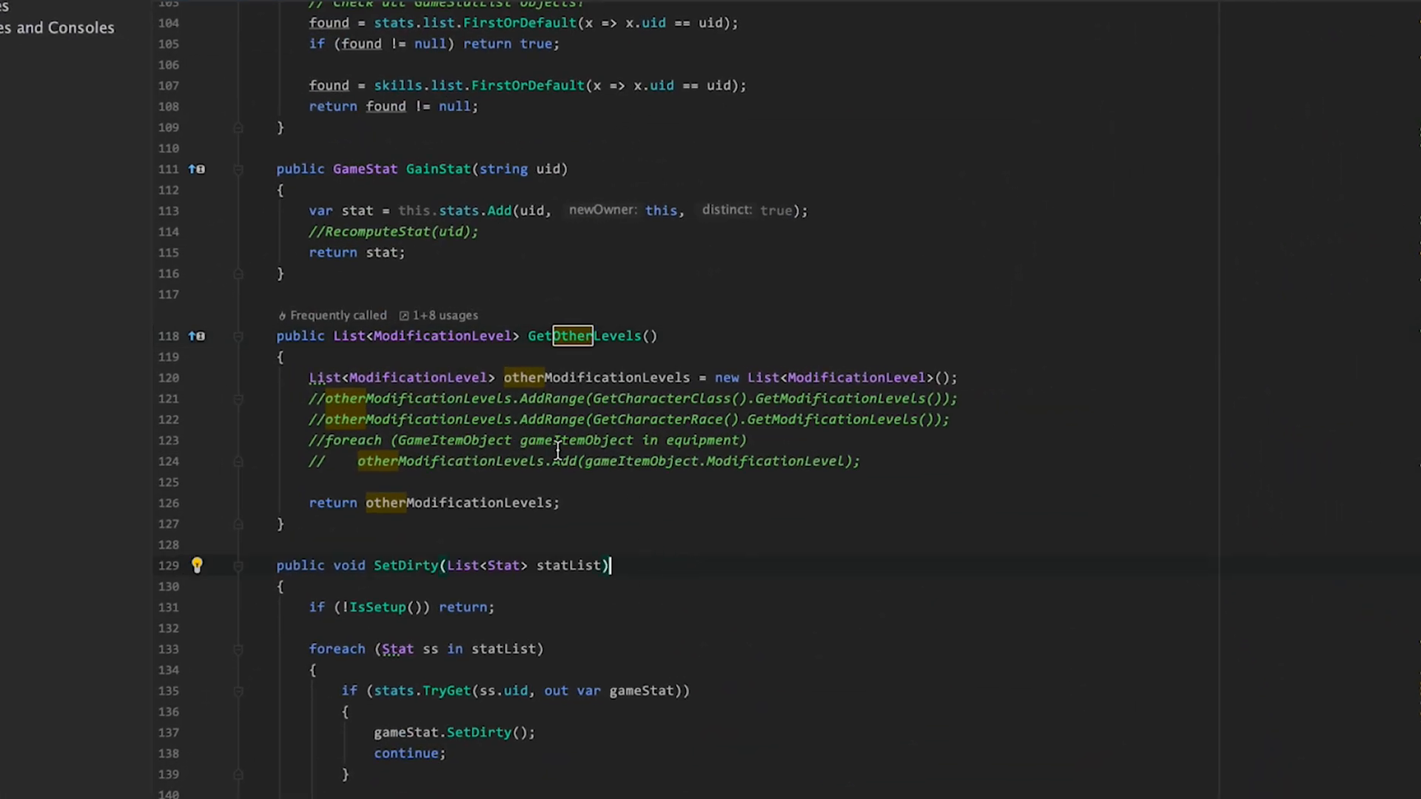
click(572, 434)
key(Escape)
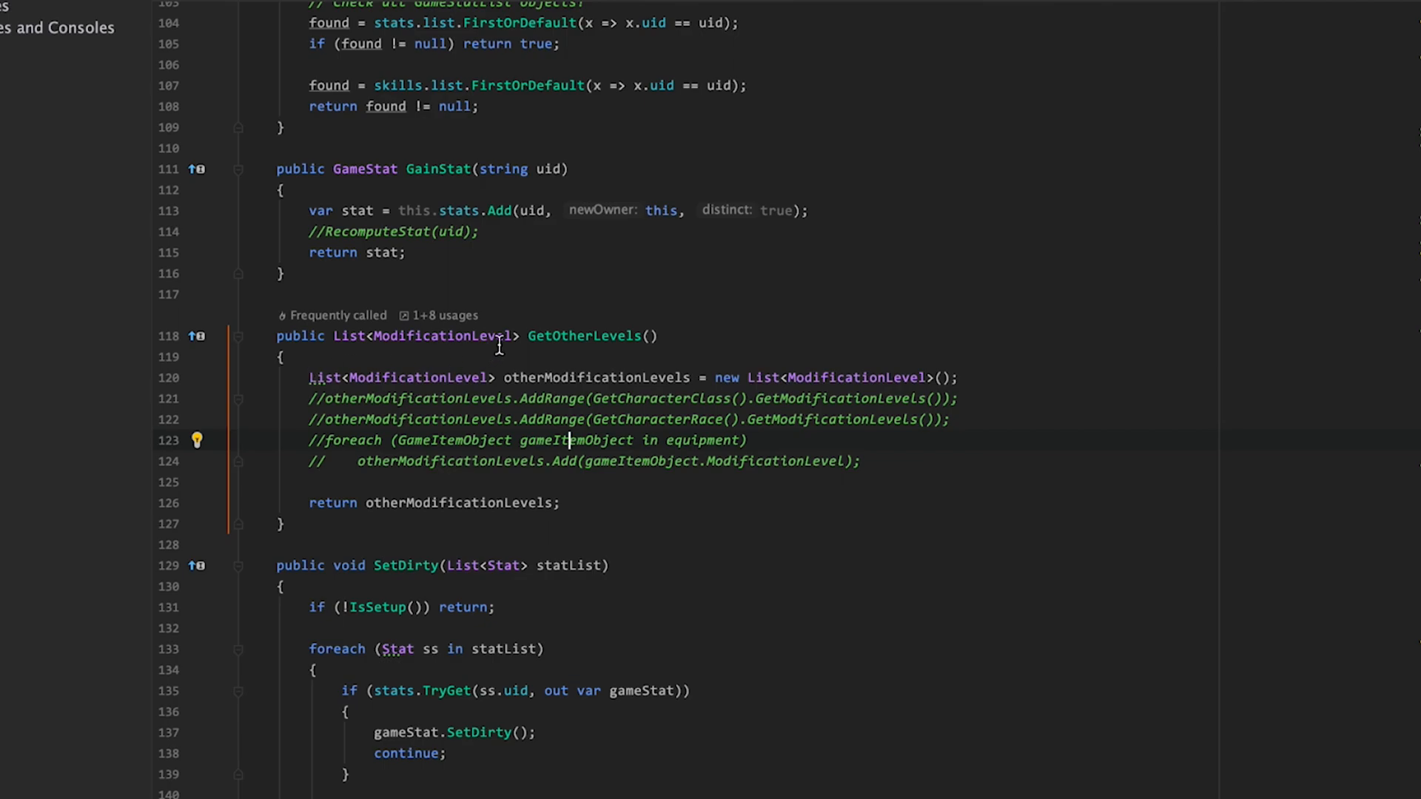
drag(521, 336, 704, 328)
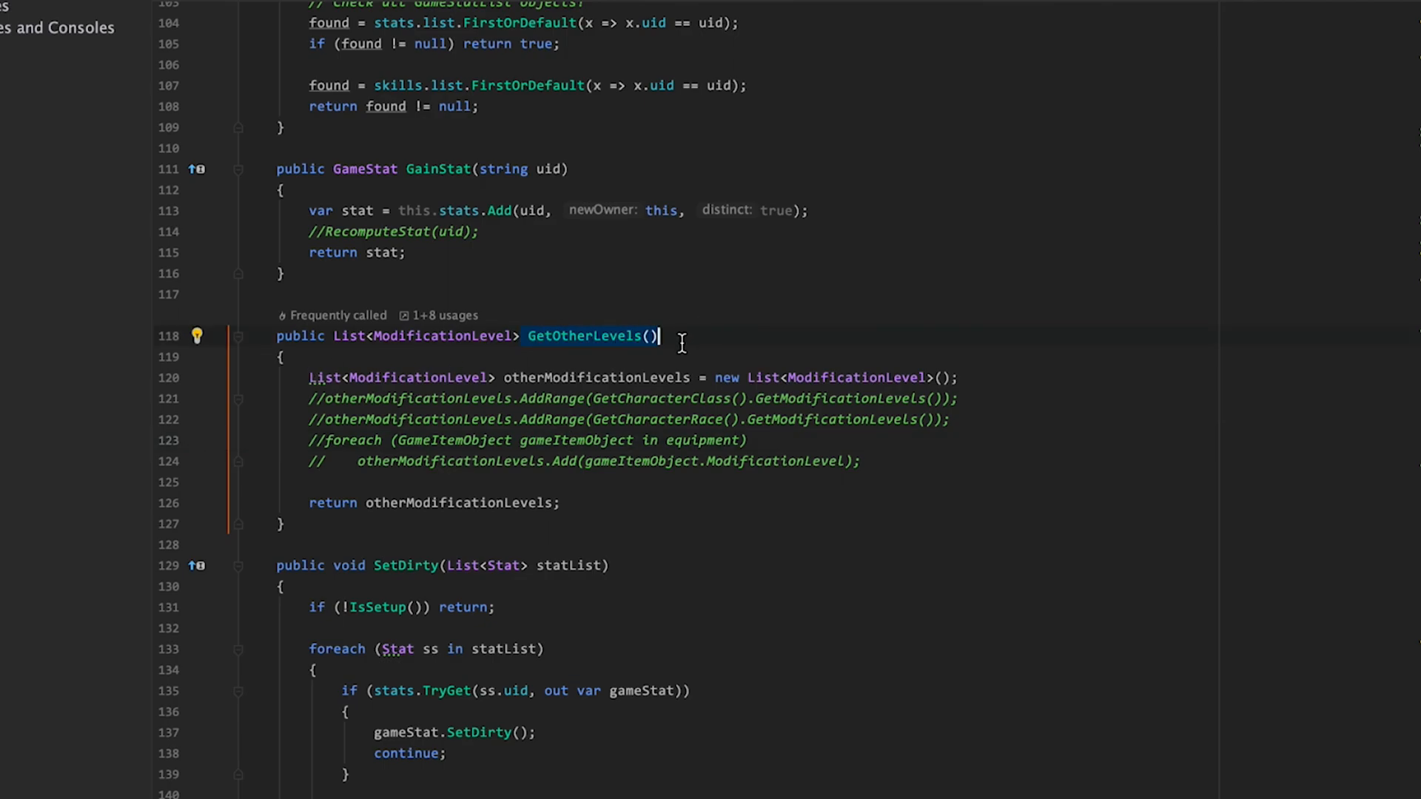
click(307, 378)
drag(307, 378, 999, 373)
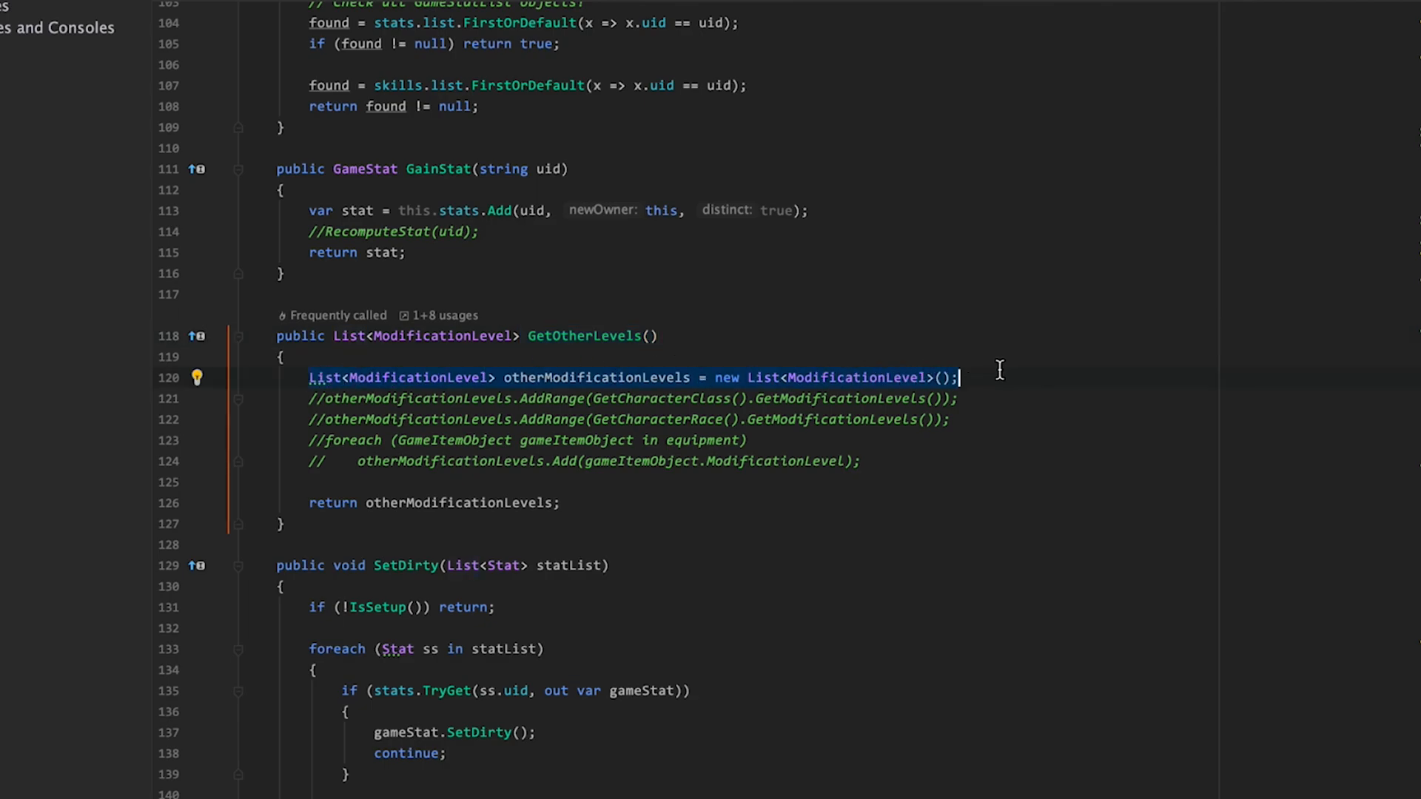
click(419, 380)
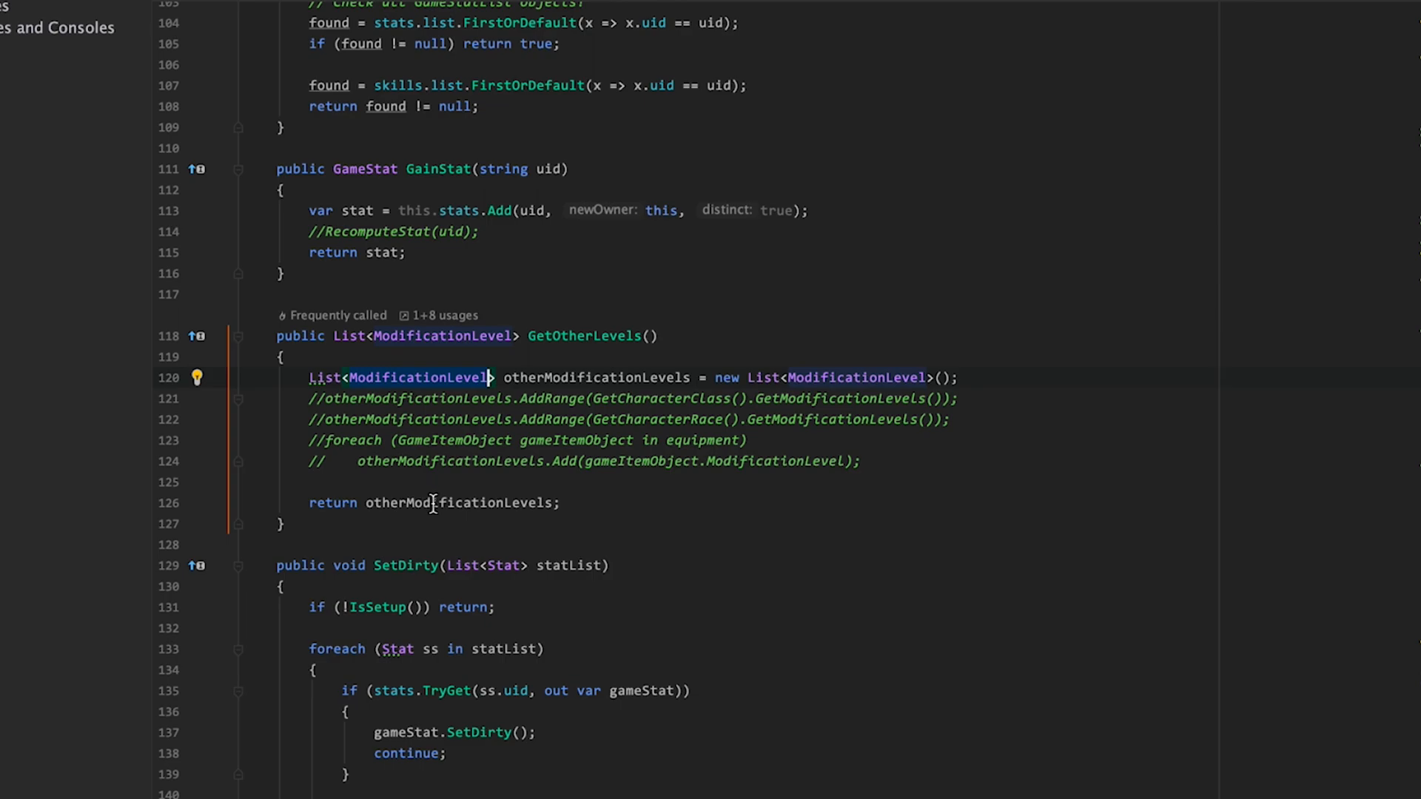
- Uncomment the two-line foreach loop in GetOtherLevels that adds each gameItemObject.ModificationLevel to otherModificationLevels
click(325, 441)
key(BackSpace)
key(BackSpace)
click(326, 459)
key(BackSpace)
key(BackSpace)
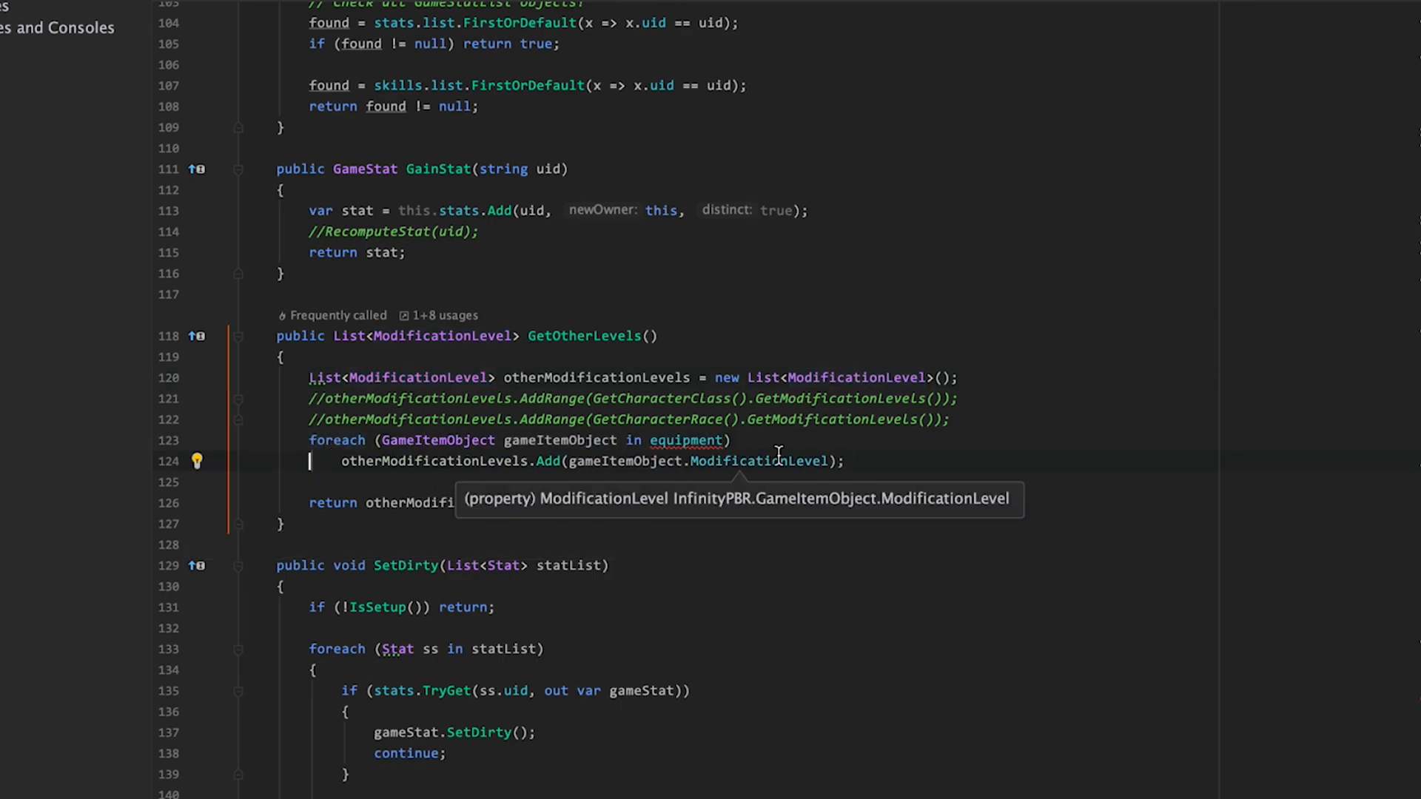
- Make the foreach loop in GetOtherLevels iterate over equipment.list instead of equipment
click(722, 441)
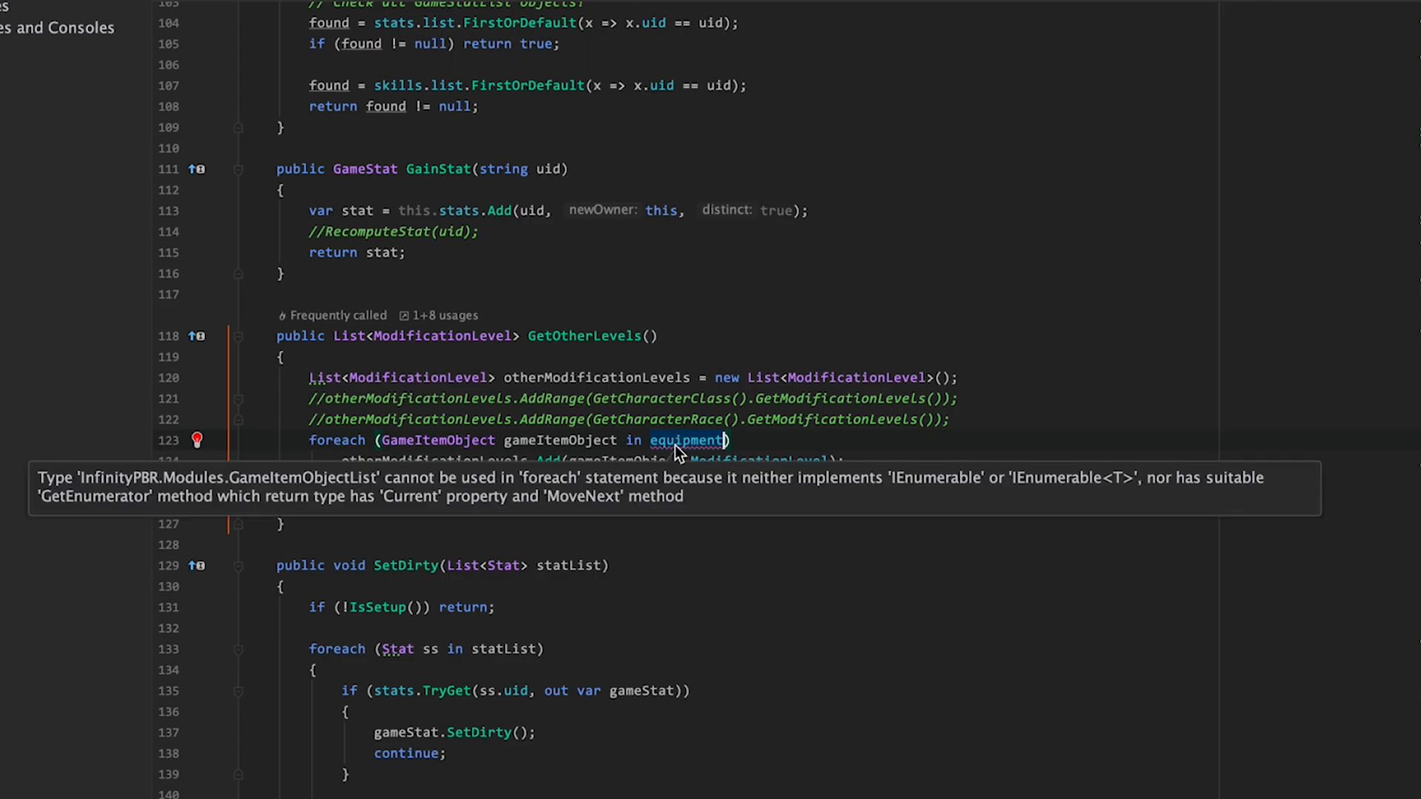
text(.list())
key(BackSpace)
key(BackSpace)
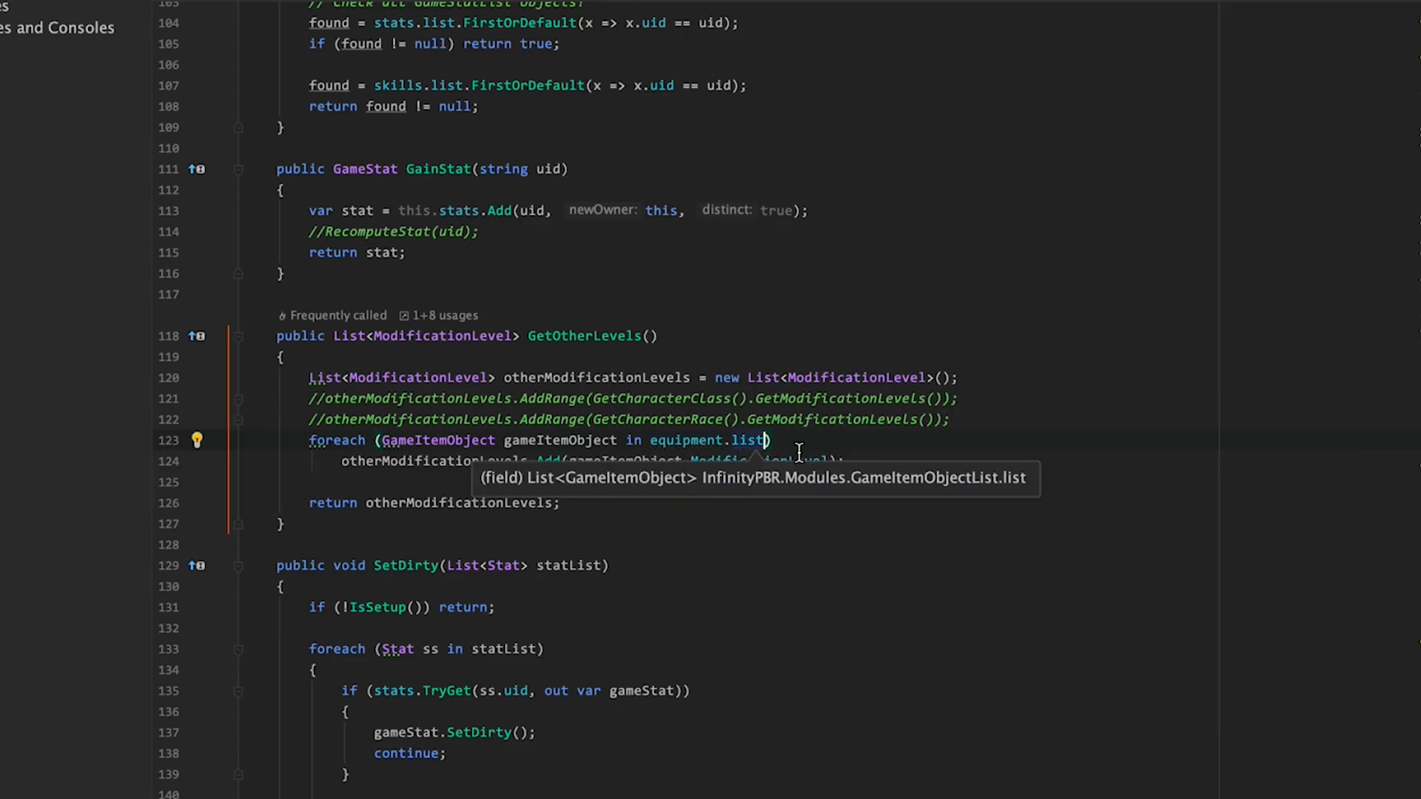
click(696, 504)
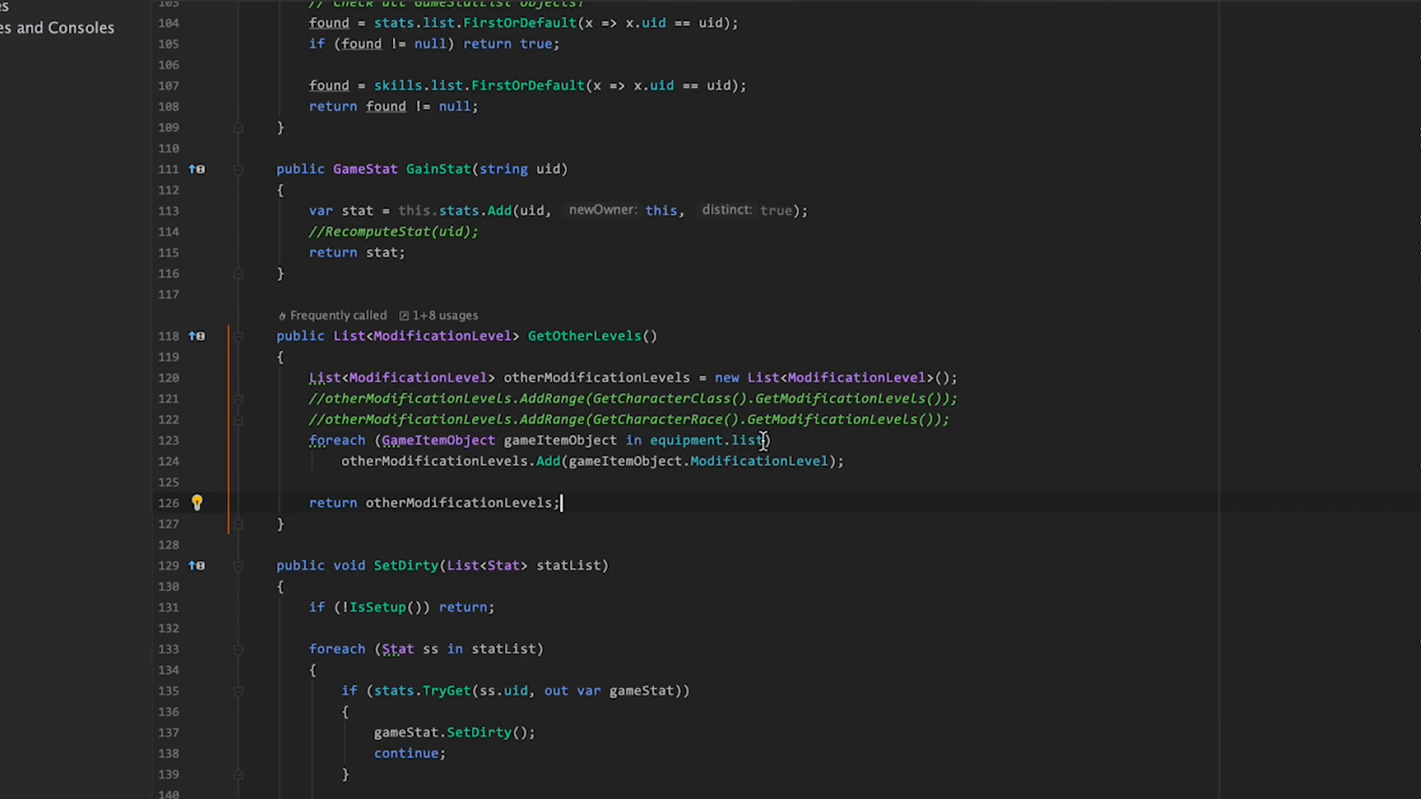
- Review how GetOtherLevels adds each equipped item's ModificationLevel and returns otherModificationLevels
mouse_move(763, 441)
mouse_move(719, 442)
drag(340, 462, 829, 460)
click(855, 461)
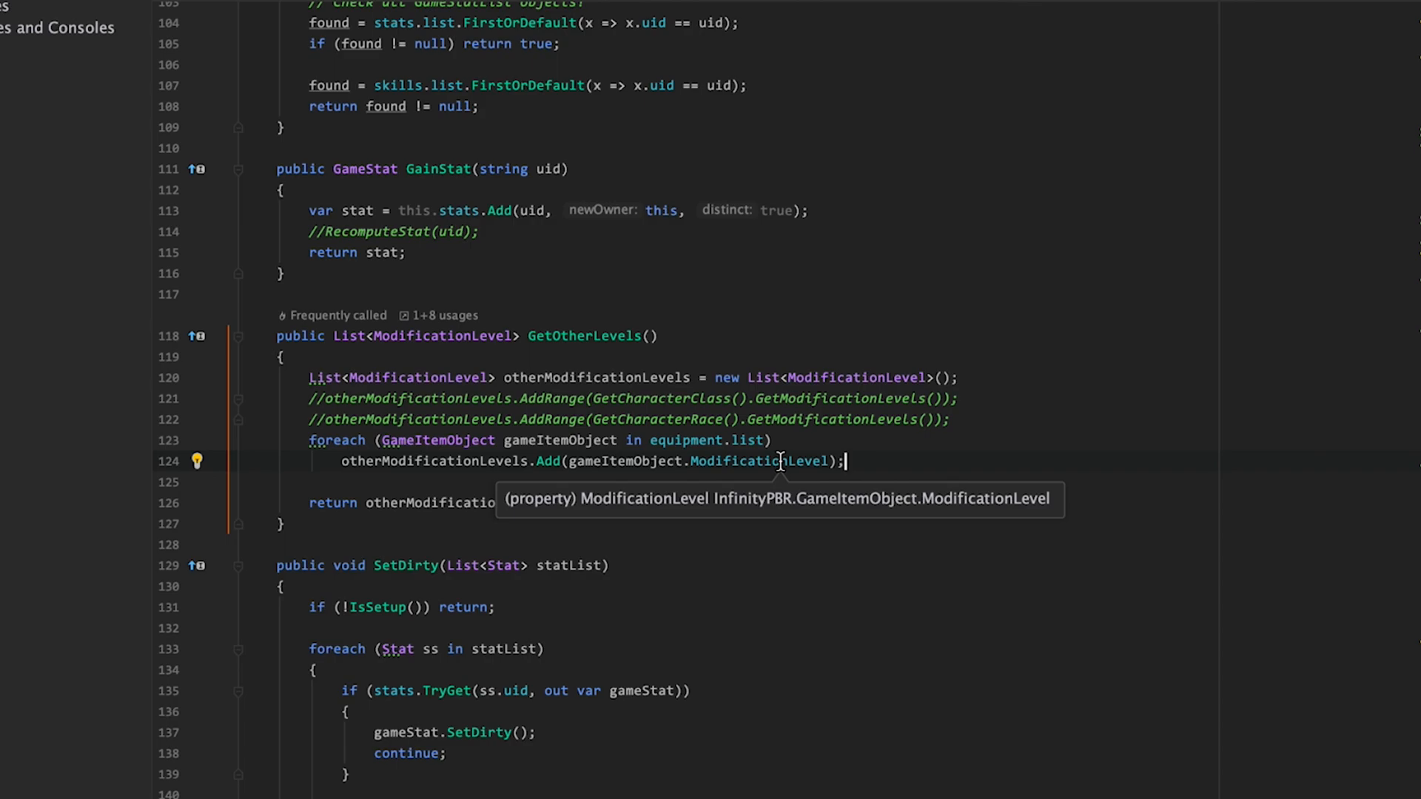
drag(560, 502, 310, 503)
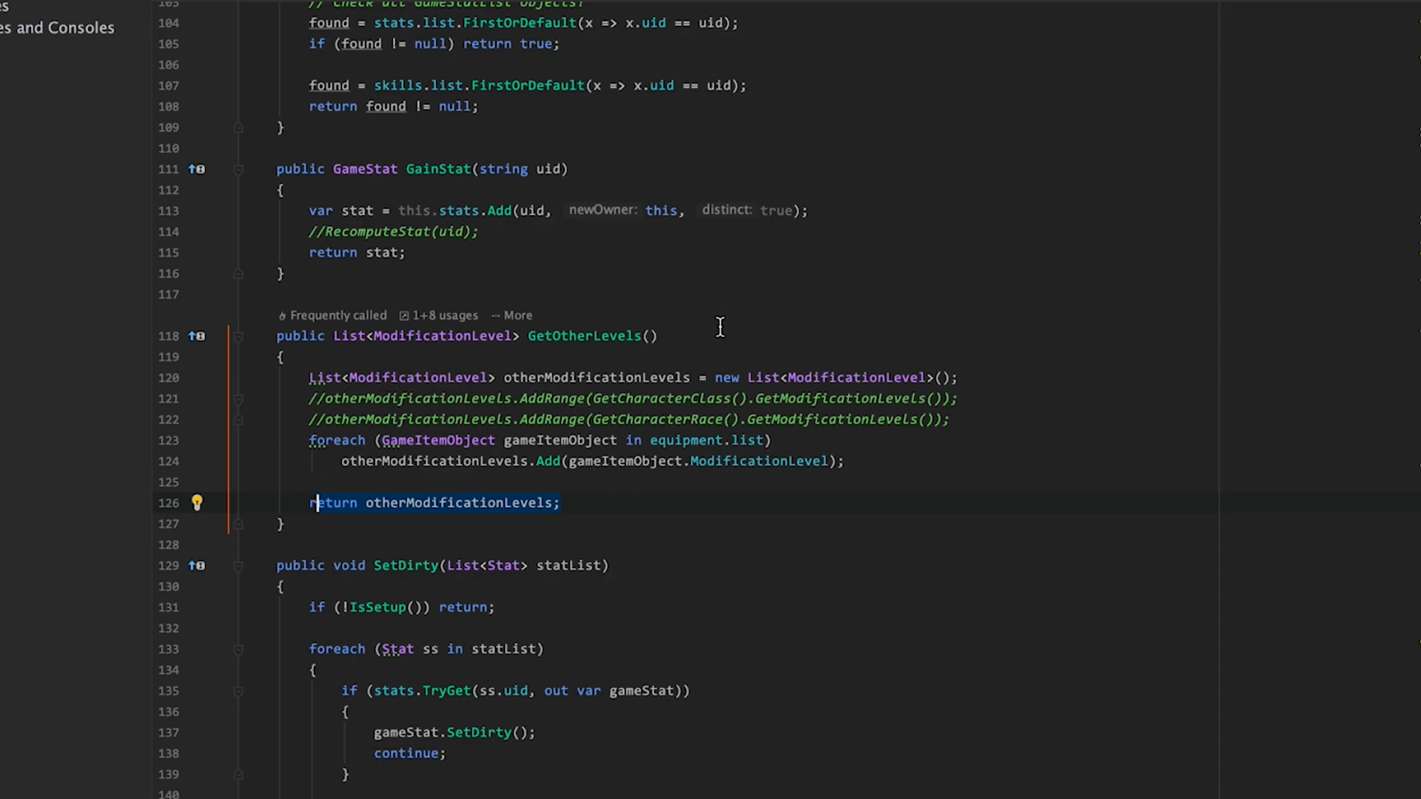
drag(658, 335, 529, 335)
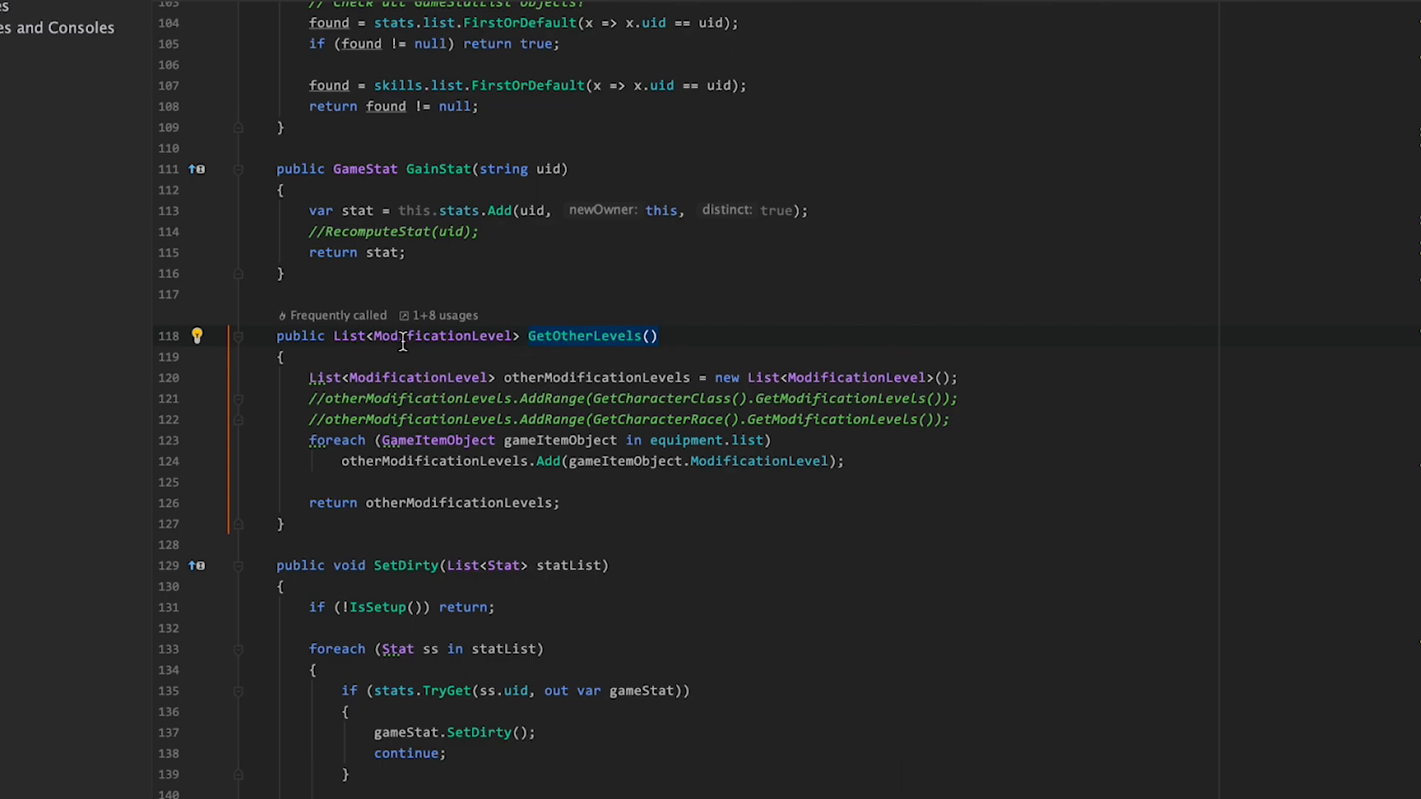
scroll(505, 469, up, 1)
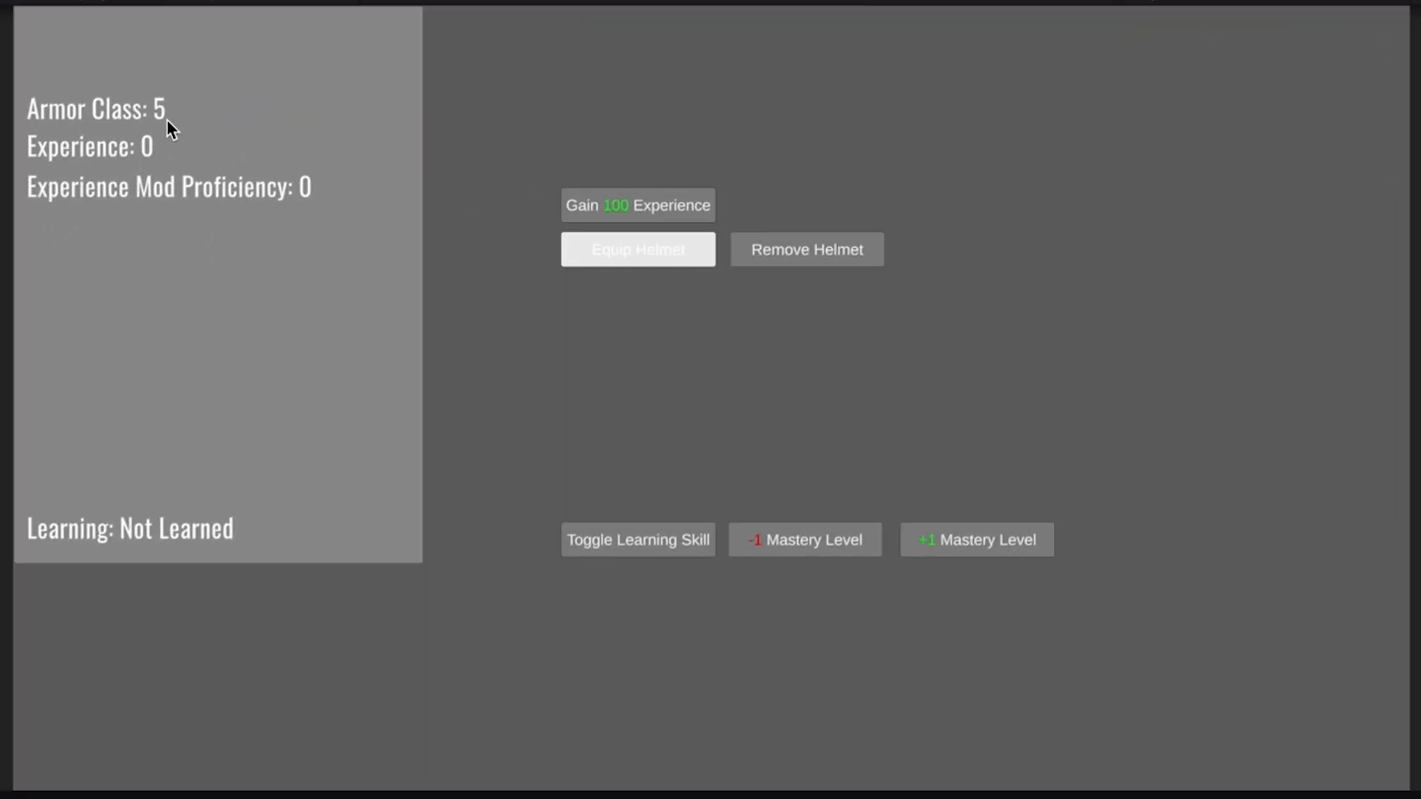
- Test equipping the helmet in the running demo to check Armor Class, and stop play mode in Unity
click(655, 251)
click(665, 254)
key(ctrl+p)
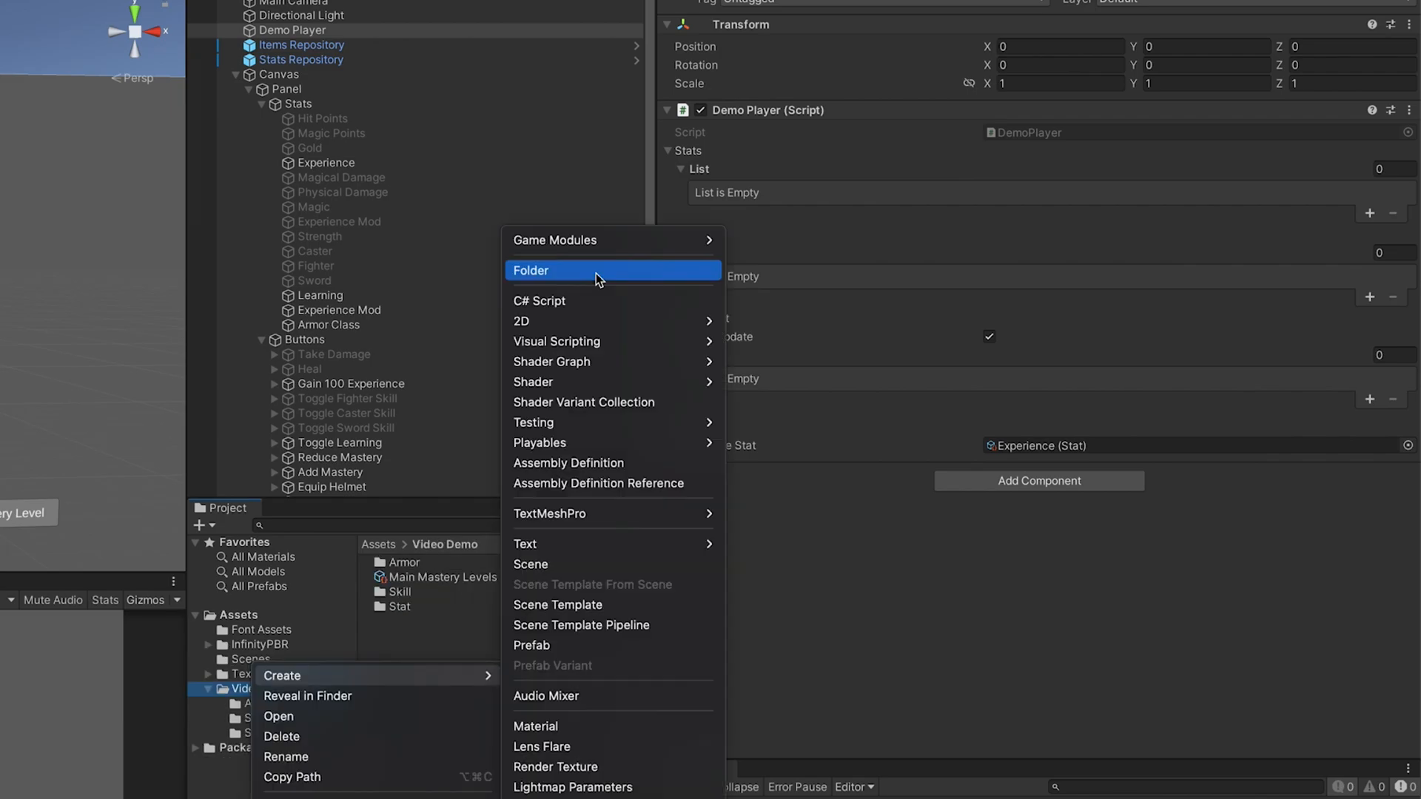
- Create a Buffs folder in Video Demo and add a Game Modules item attribute named "of Genius" inside it
click(597, 274)
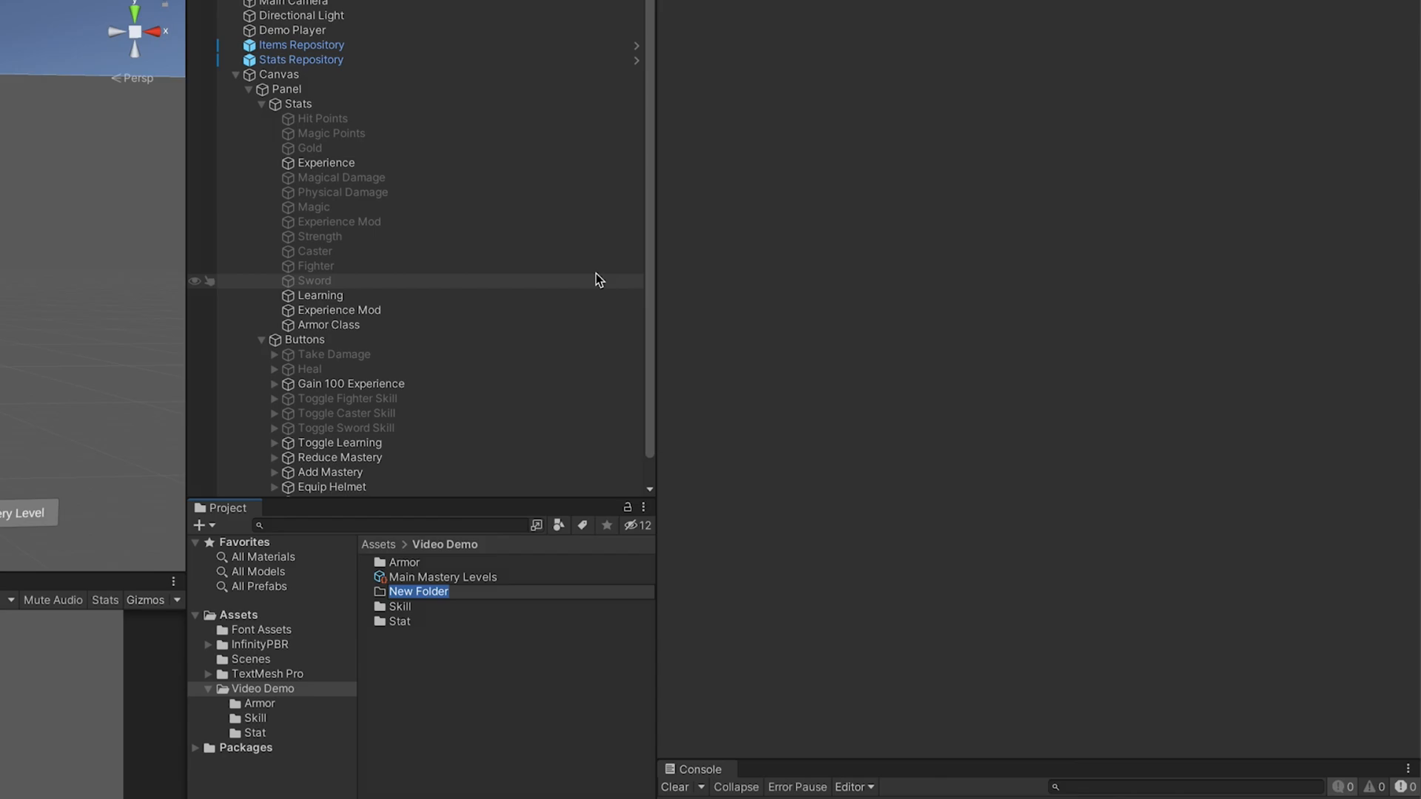
text(Buffs)
right_click(456, 649)
mouse_move(561, 665)
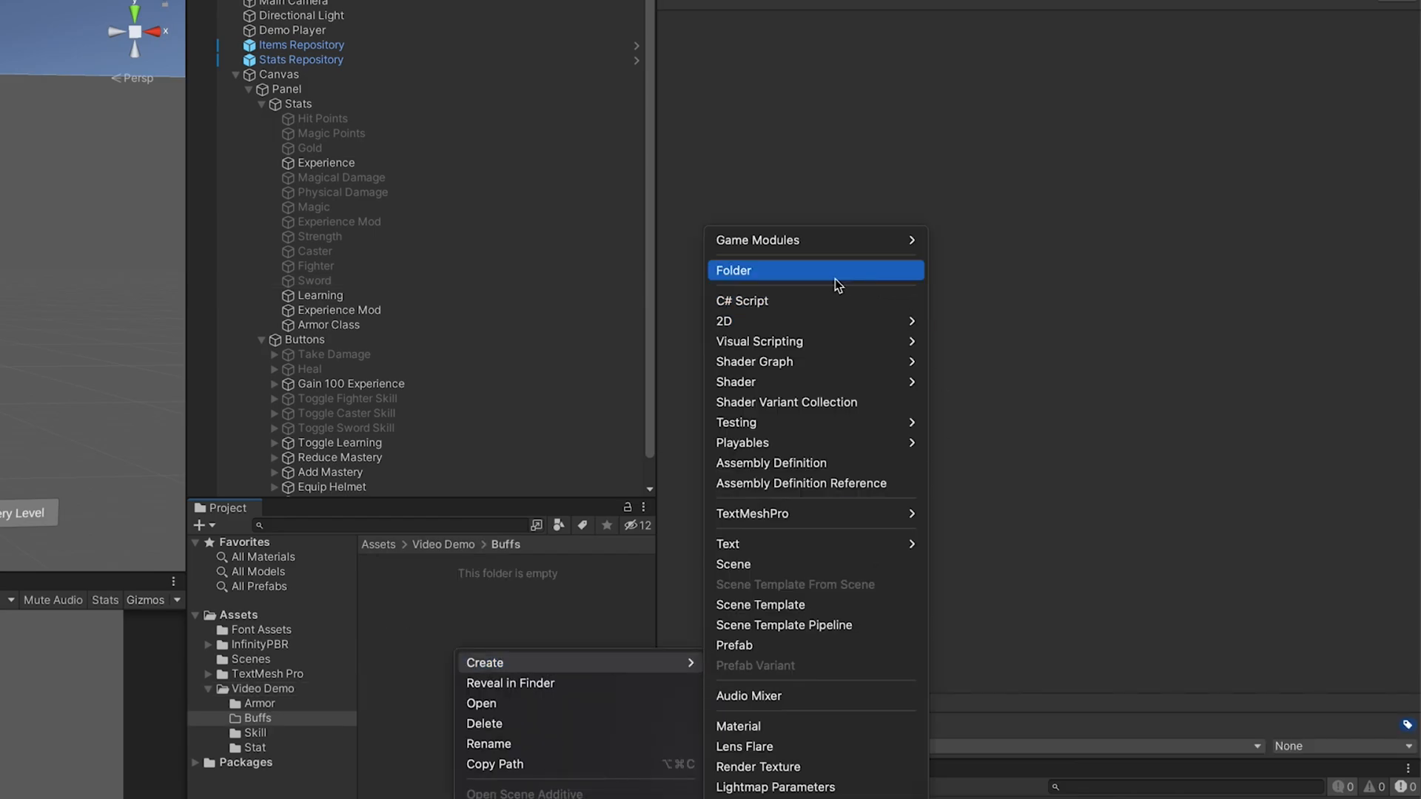
mouse_move(815, 240)
mouse_move(959, 242)
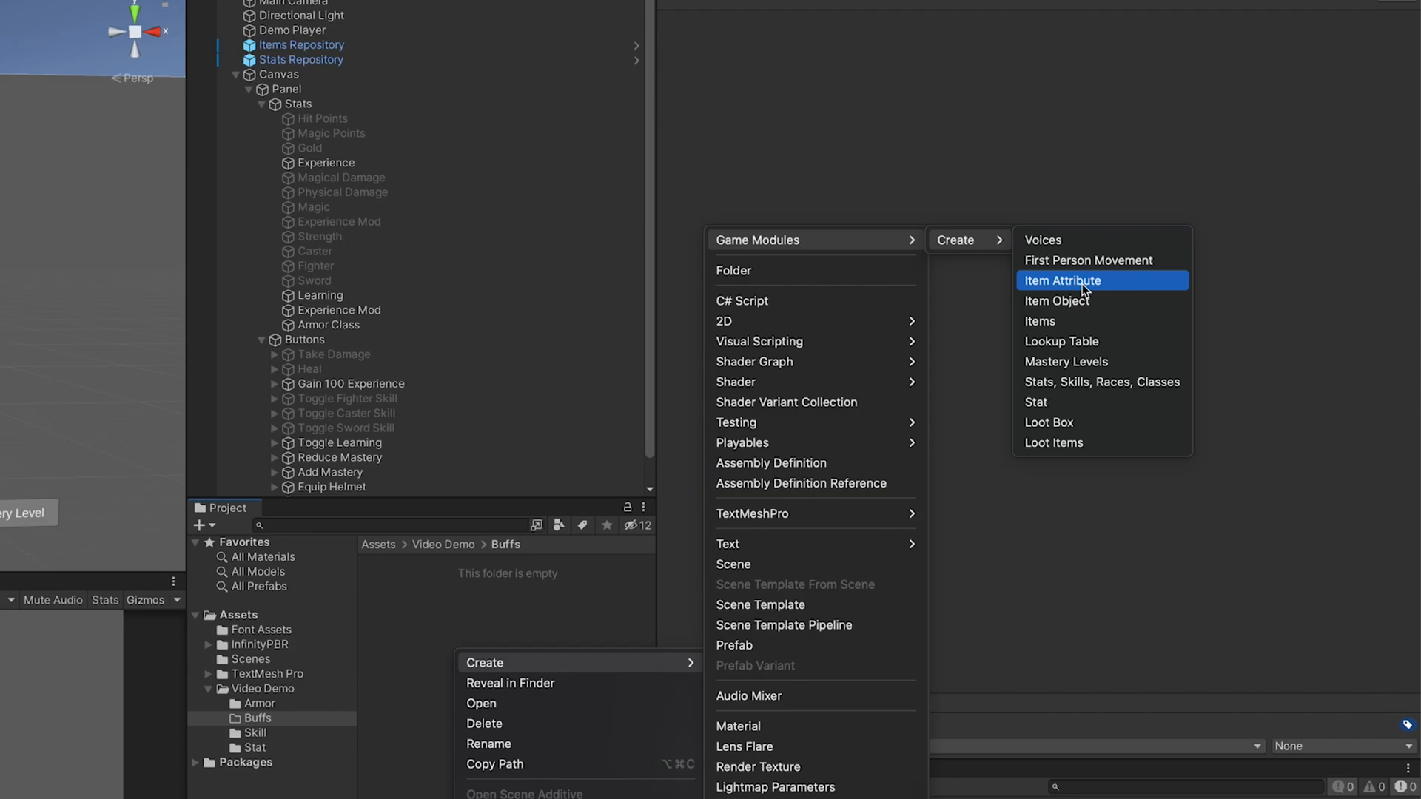
click(1084, 289)
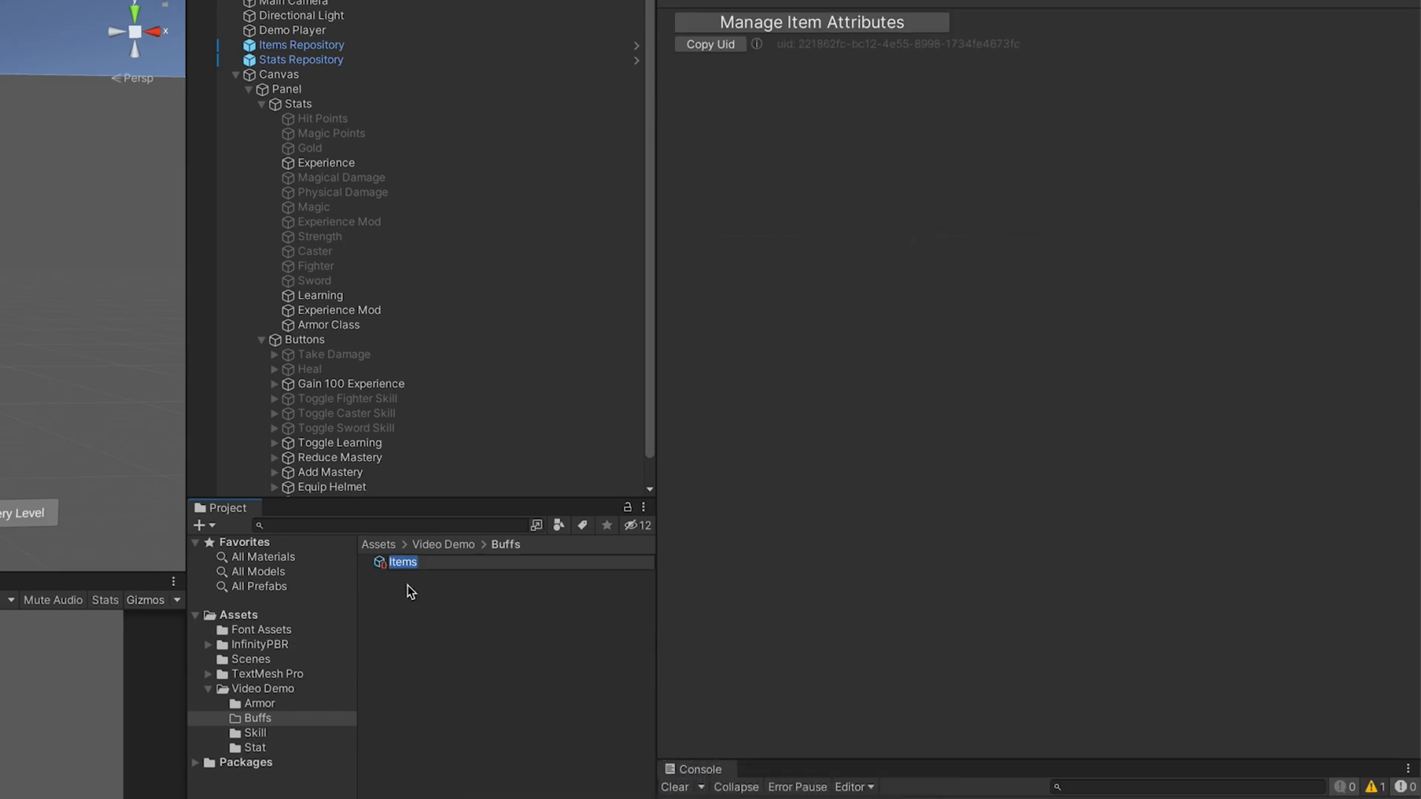
text(of Genius)
key(Return)
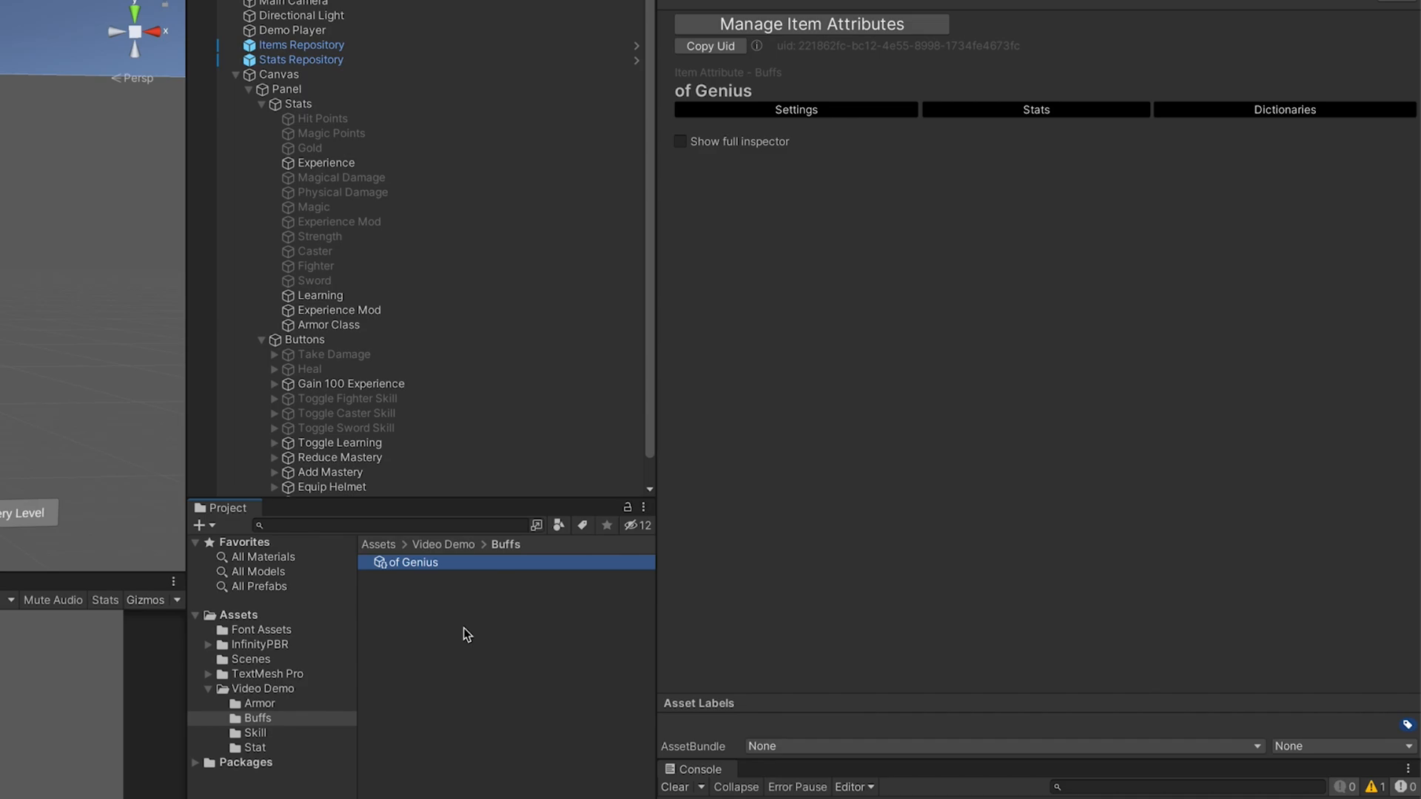
- Use the object name as the of Genius attribute's Human Name and set its Name Order to 5
click(812, 113)
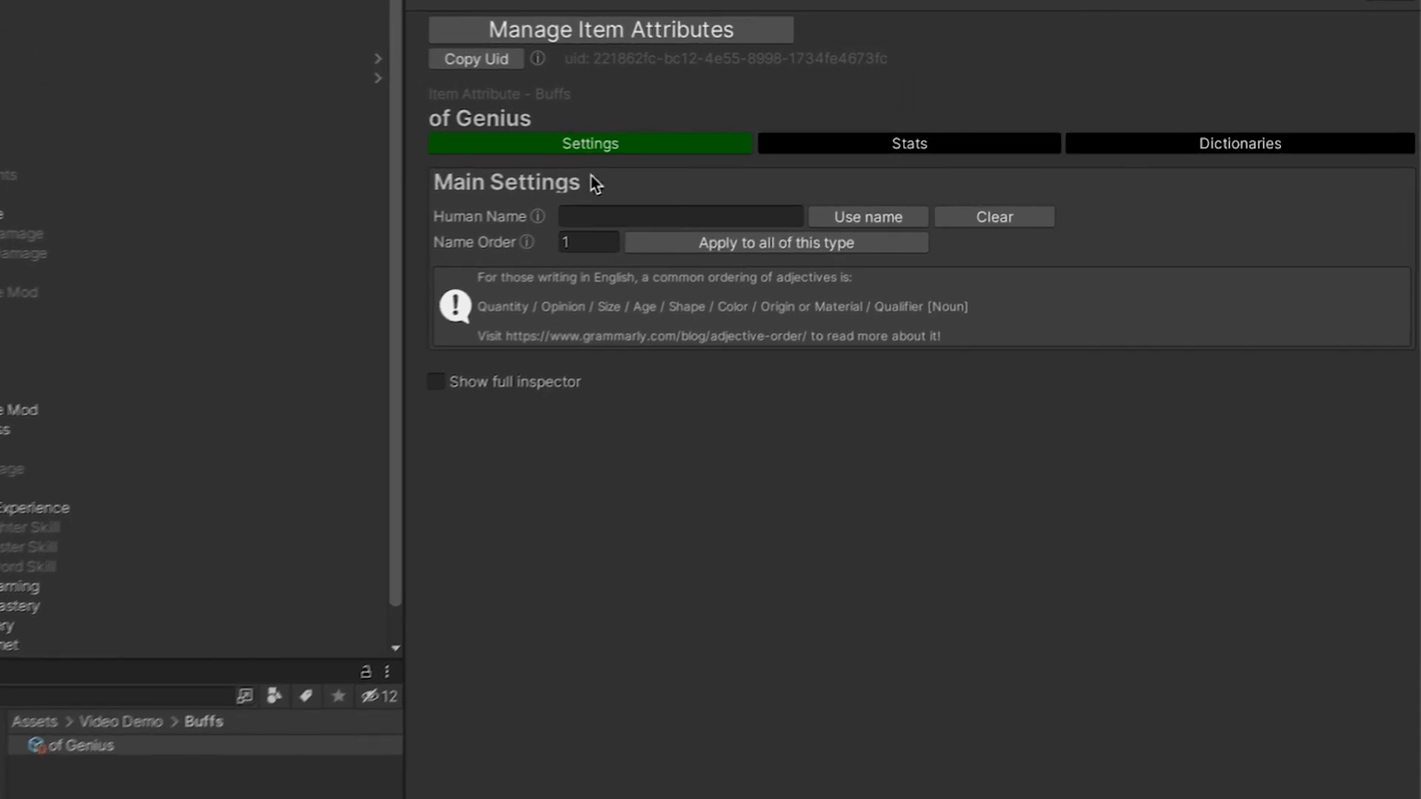
mouse_move(495, 224)
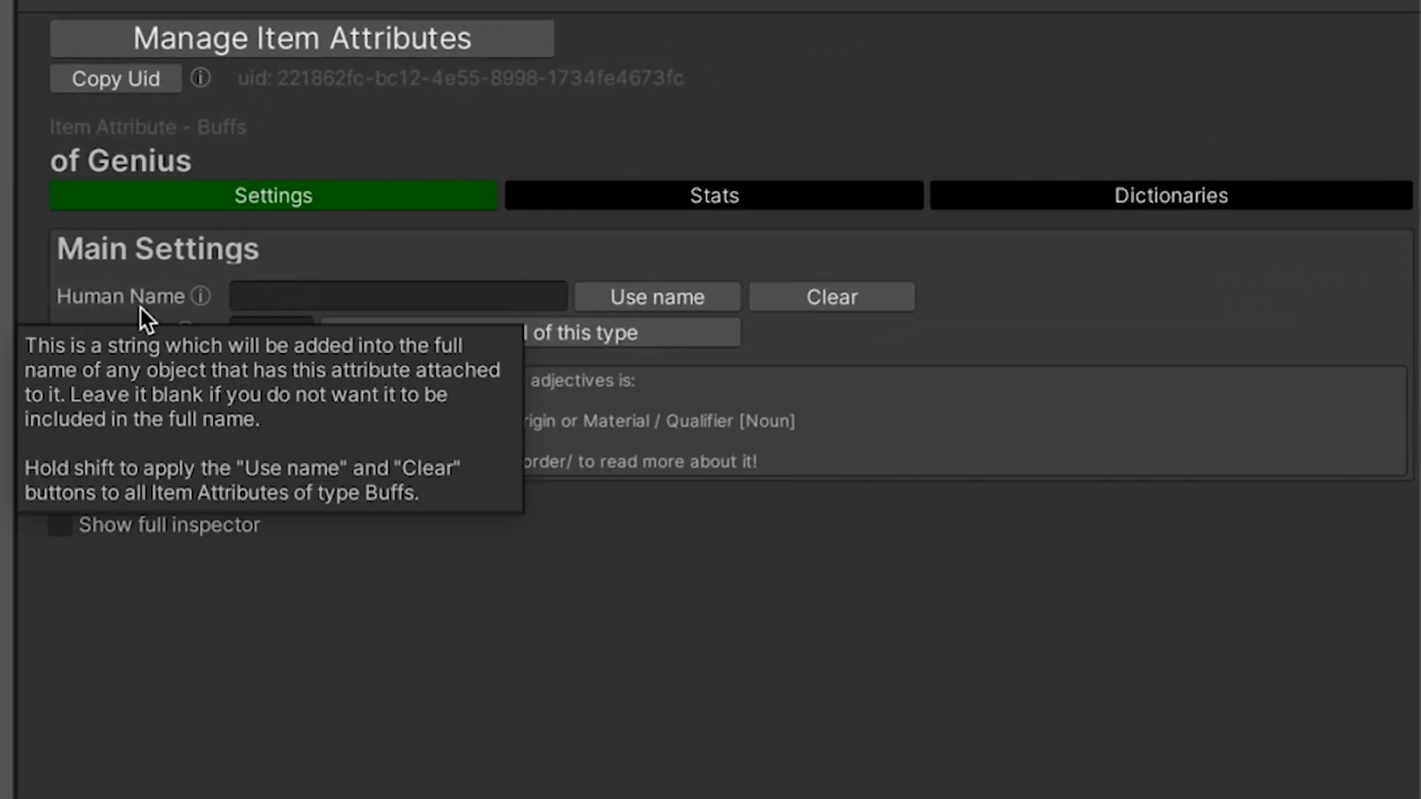
click(641, 297)
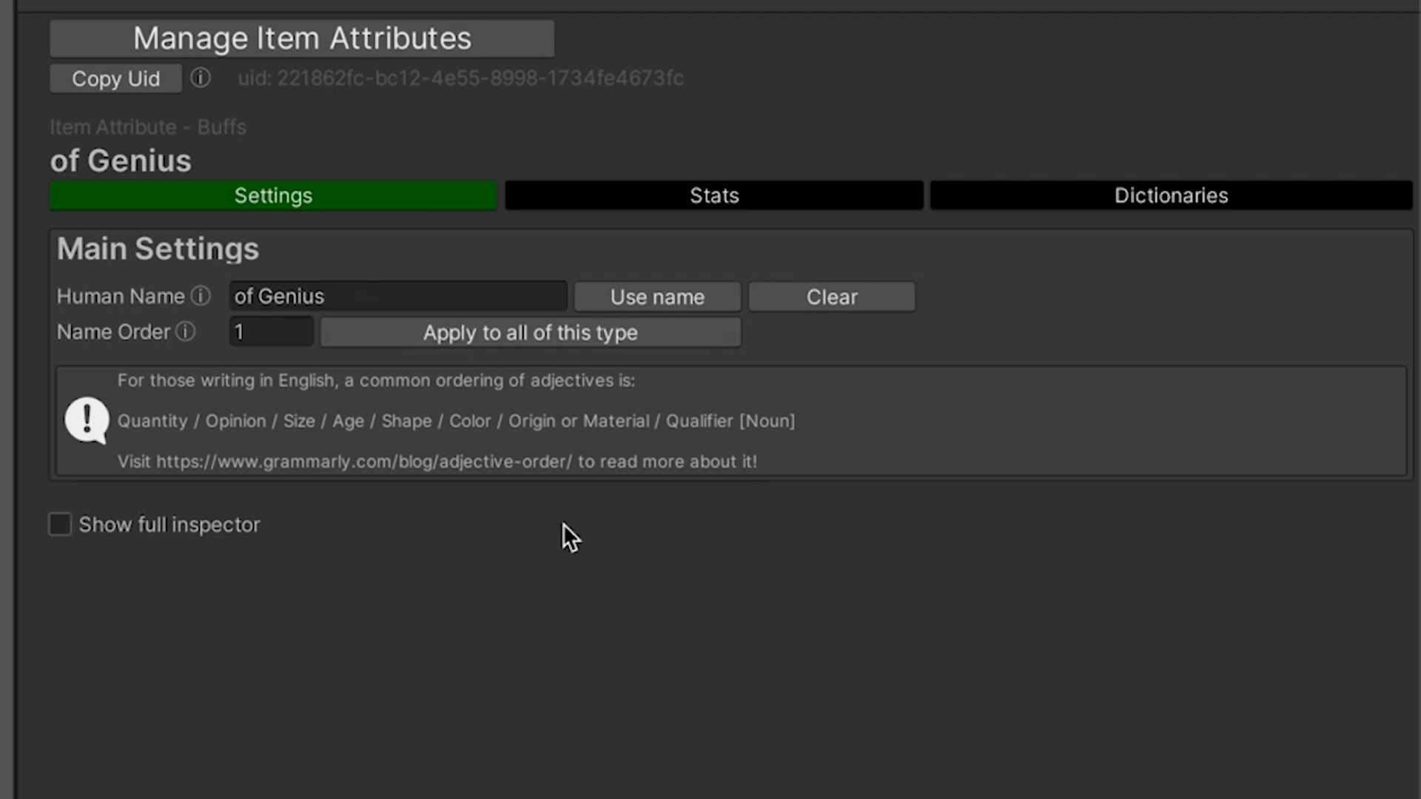
click(264, 333)
mouse_move(133, 329)
text(5)
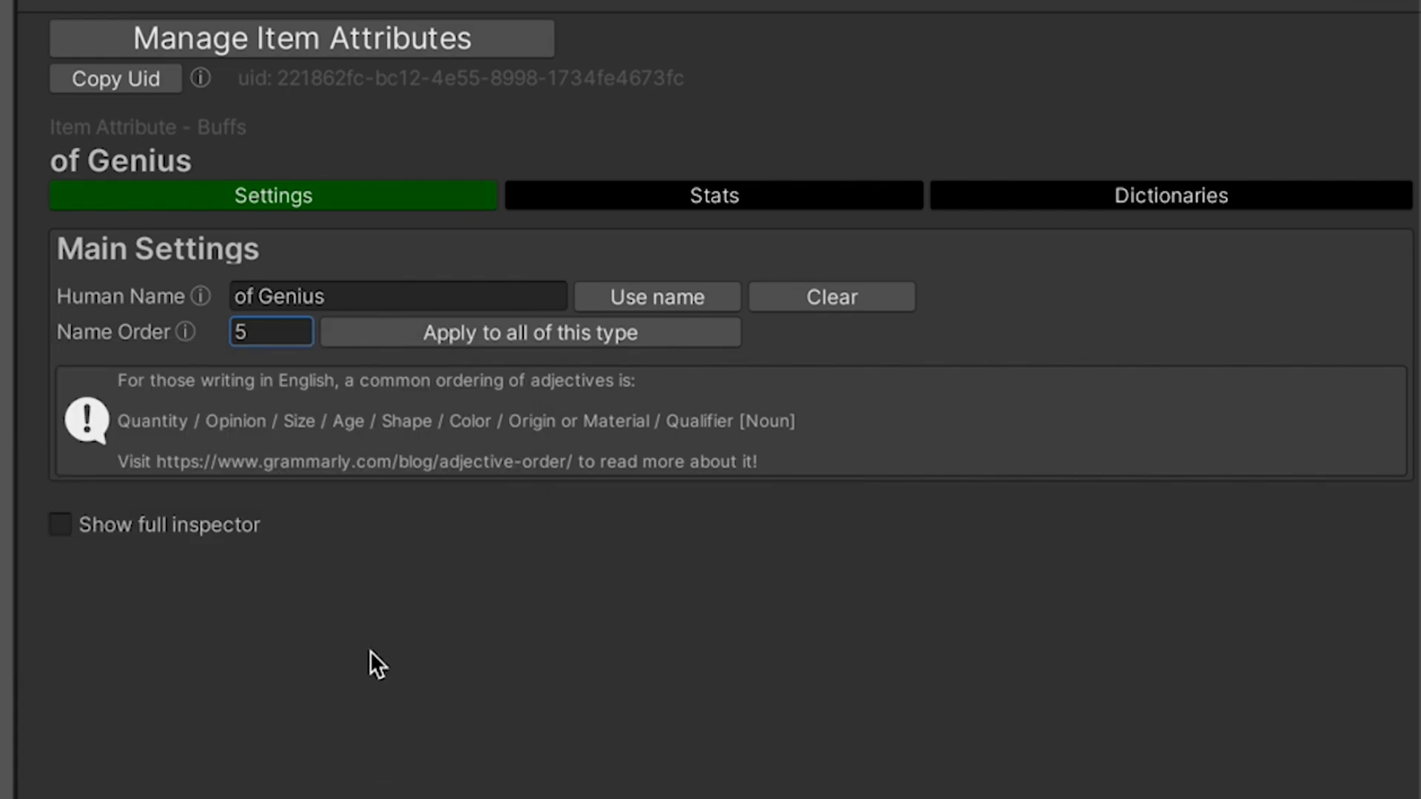
- Make the of Genius attribute modify the Experience Mod stat with a base proficiency of .05
click(694, 199)
click(165, 379)
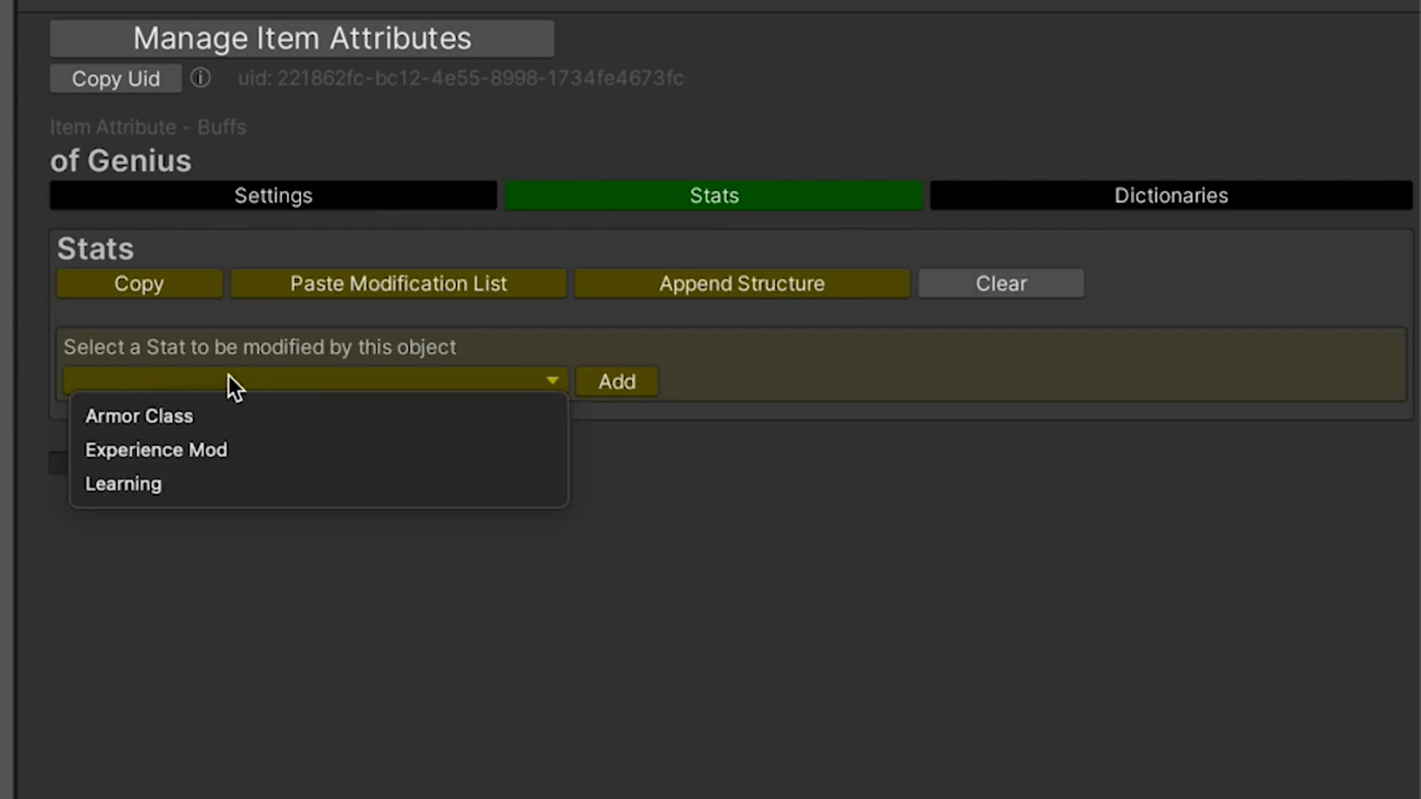
click(236, 449)
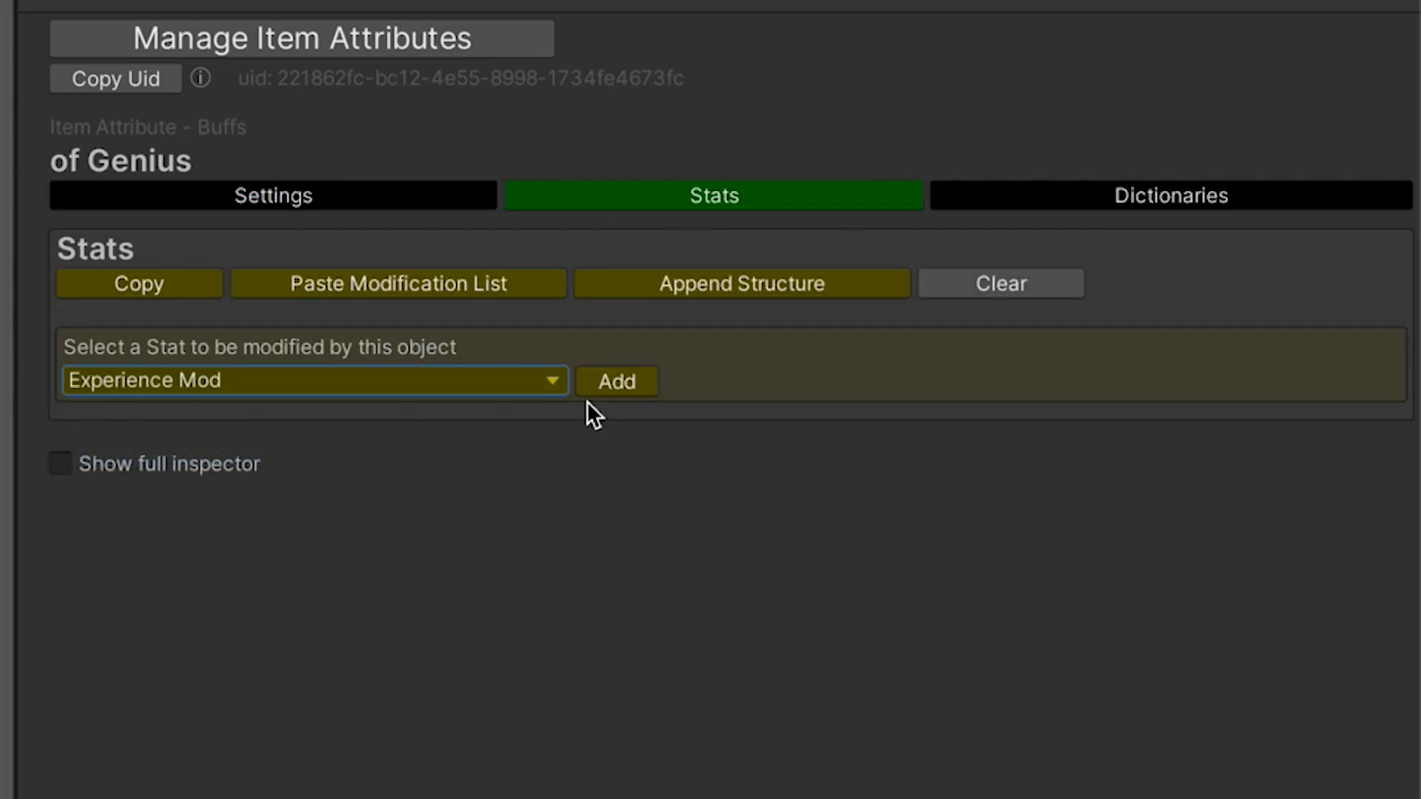
click(621, 383)
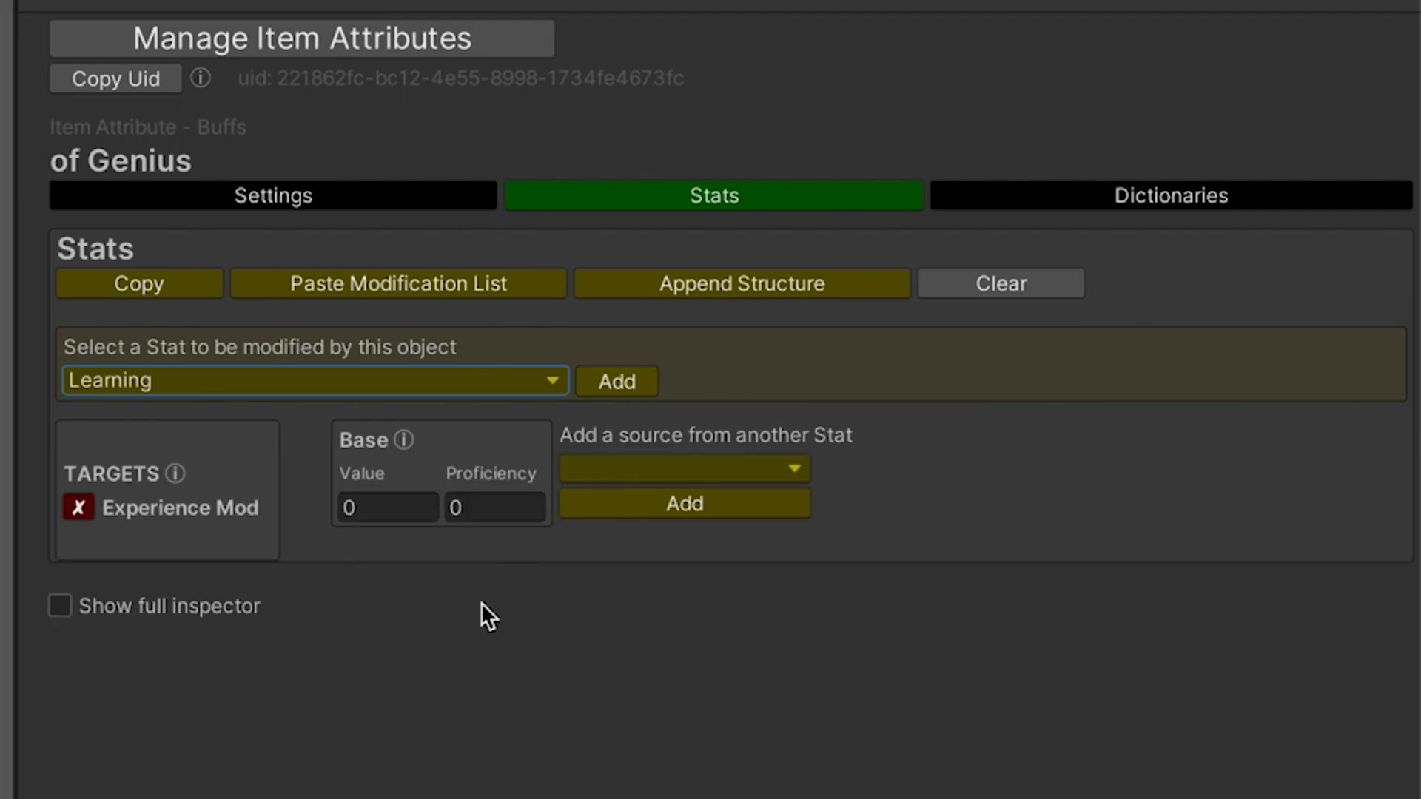
click(382, 509)
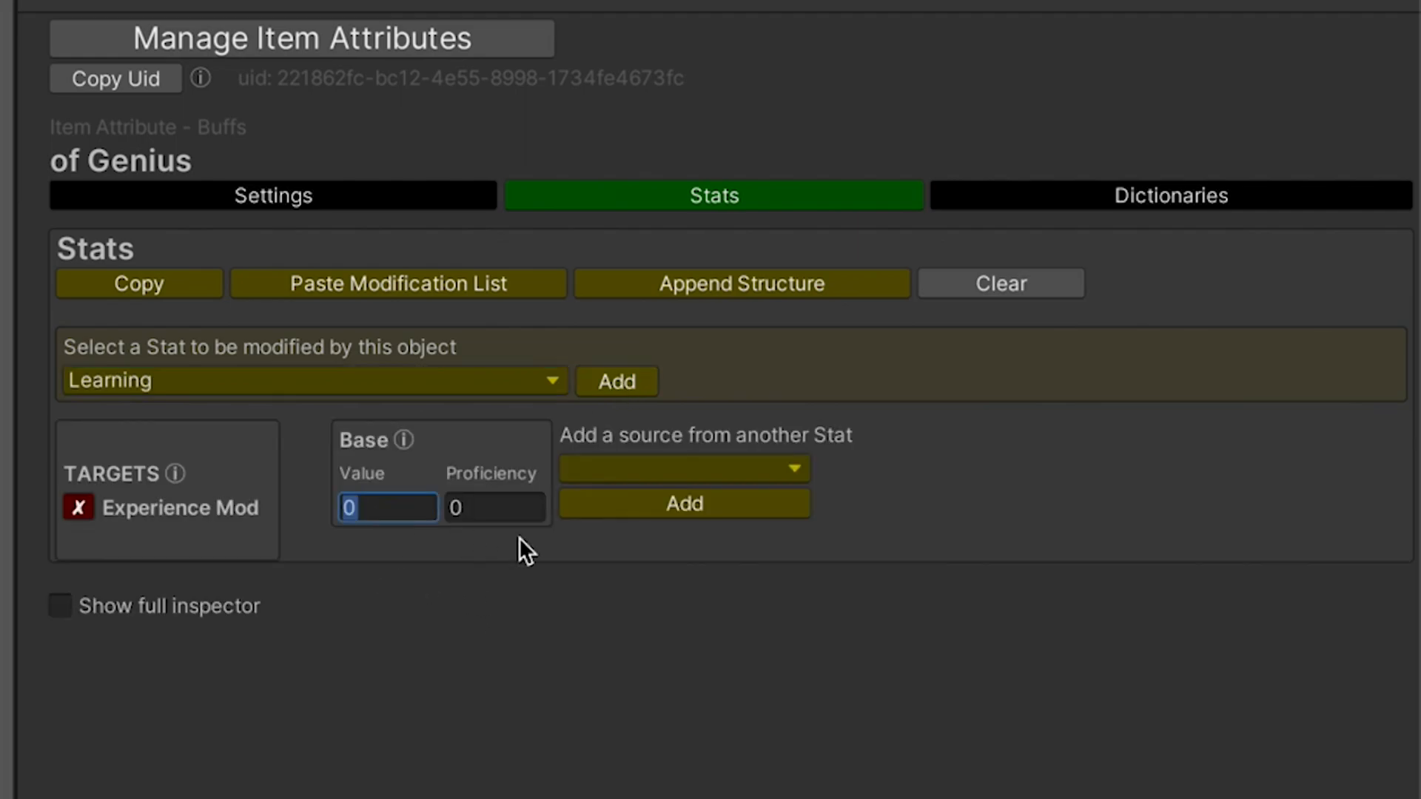
key(Tab)
text(.05)
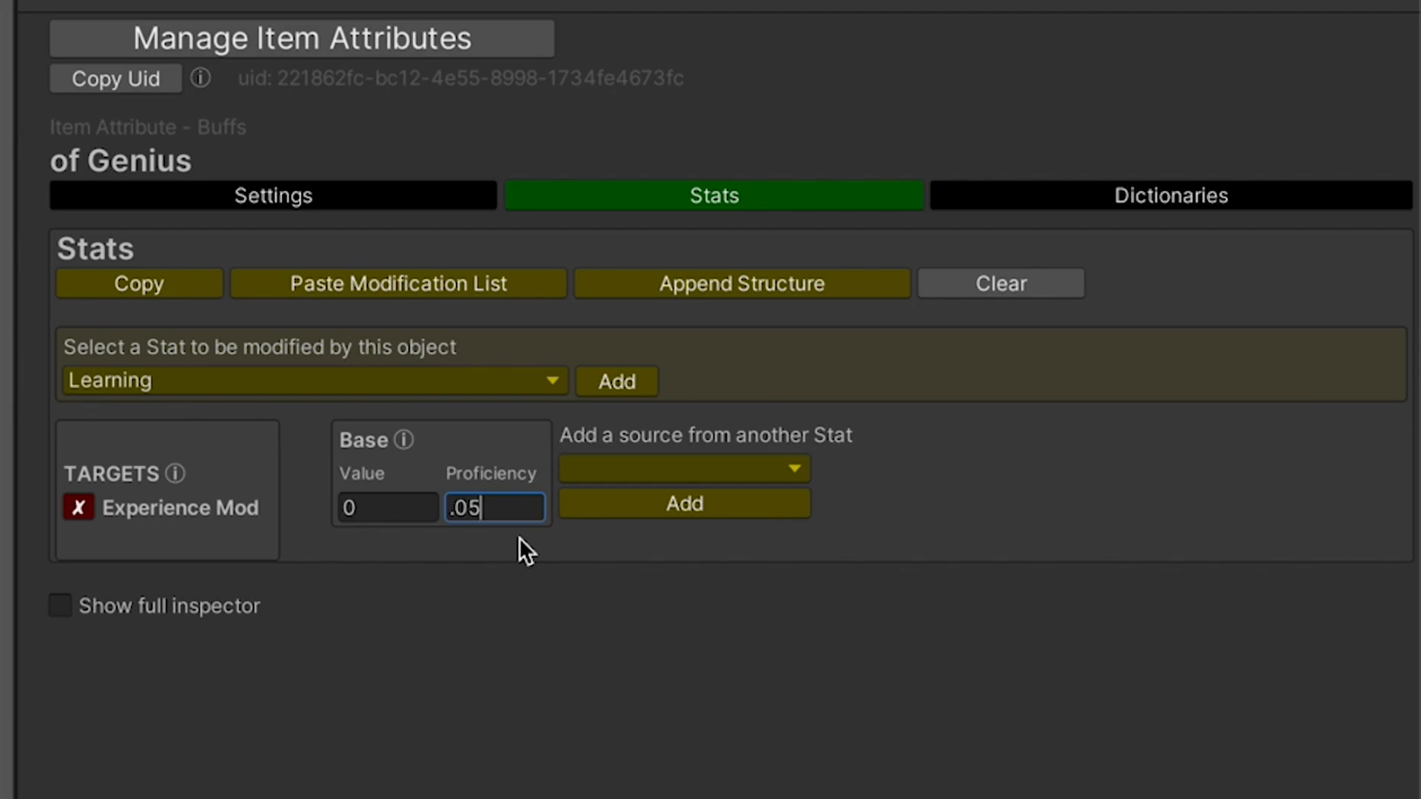
key(Return)
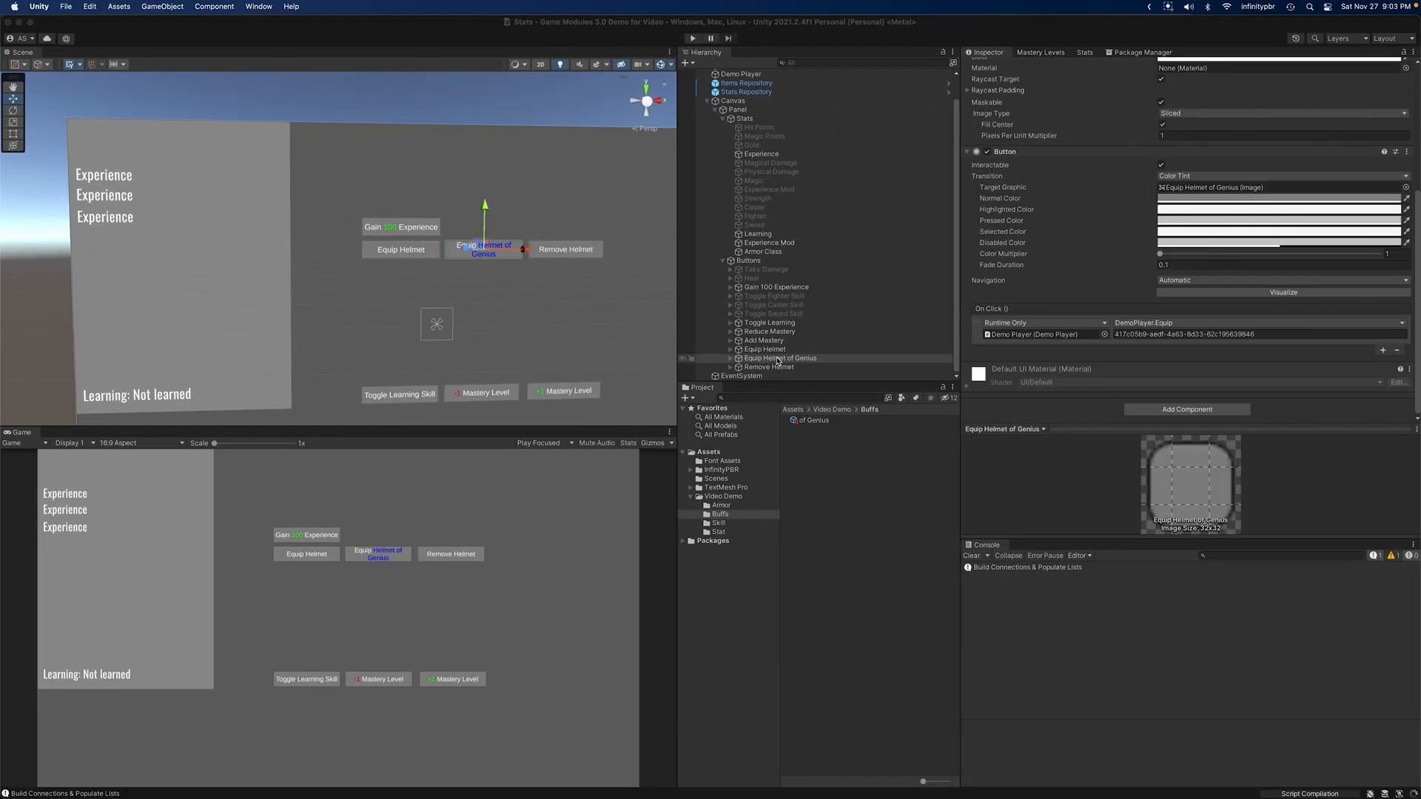
- Set the On Click function of the Equip Helmet of Genius button to DemoPlayer.EquipHelmetOfGenius
click(778, 358)
click(1140, 363)
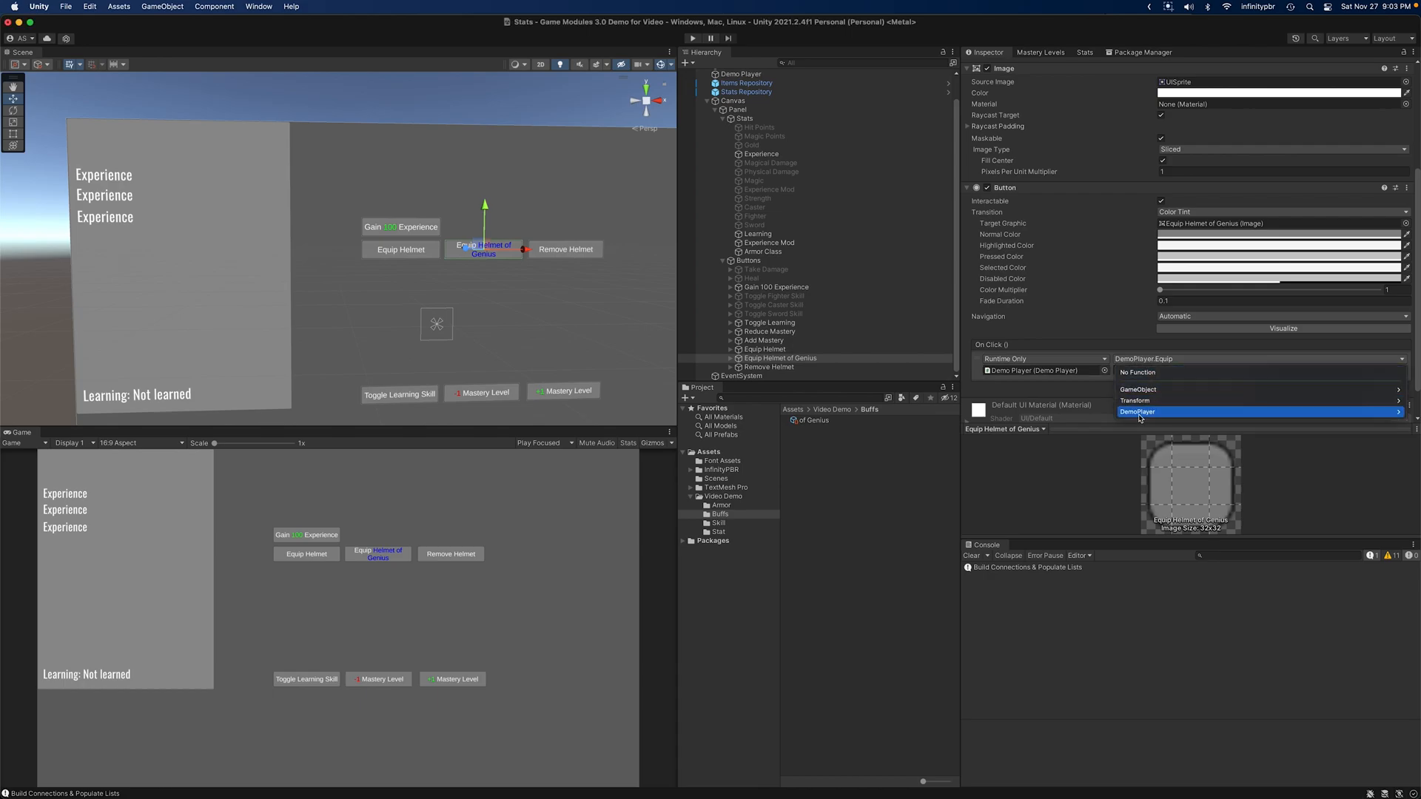
mouse_move(1132, 412)
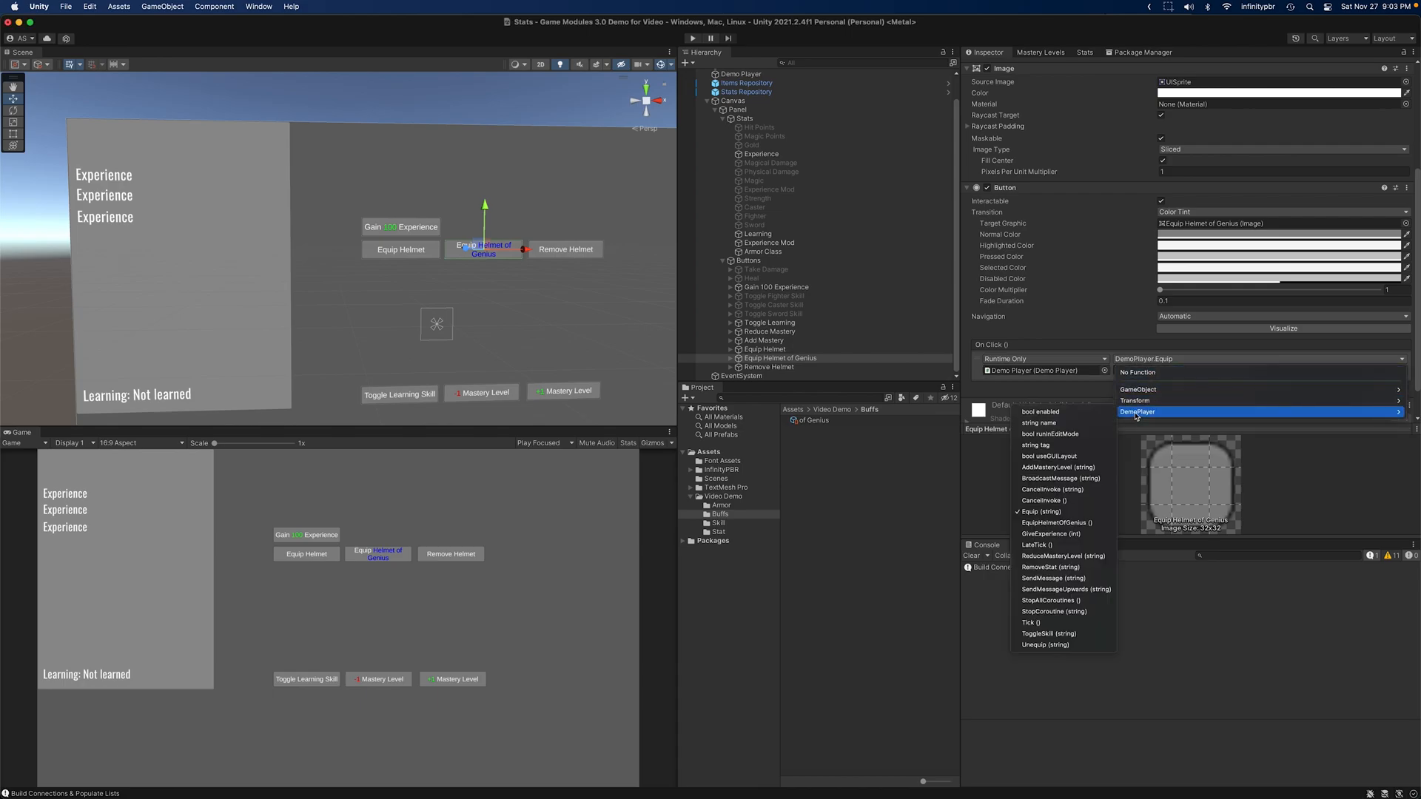
click(1031, 523)
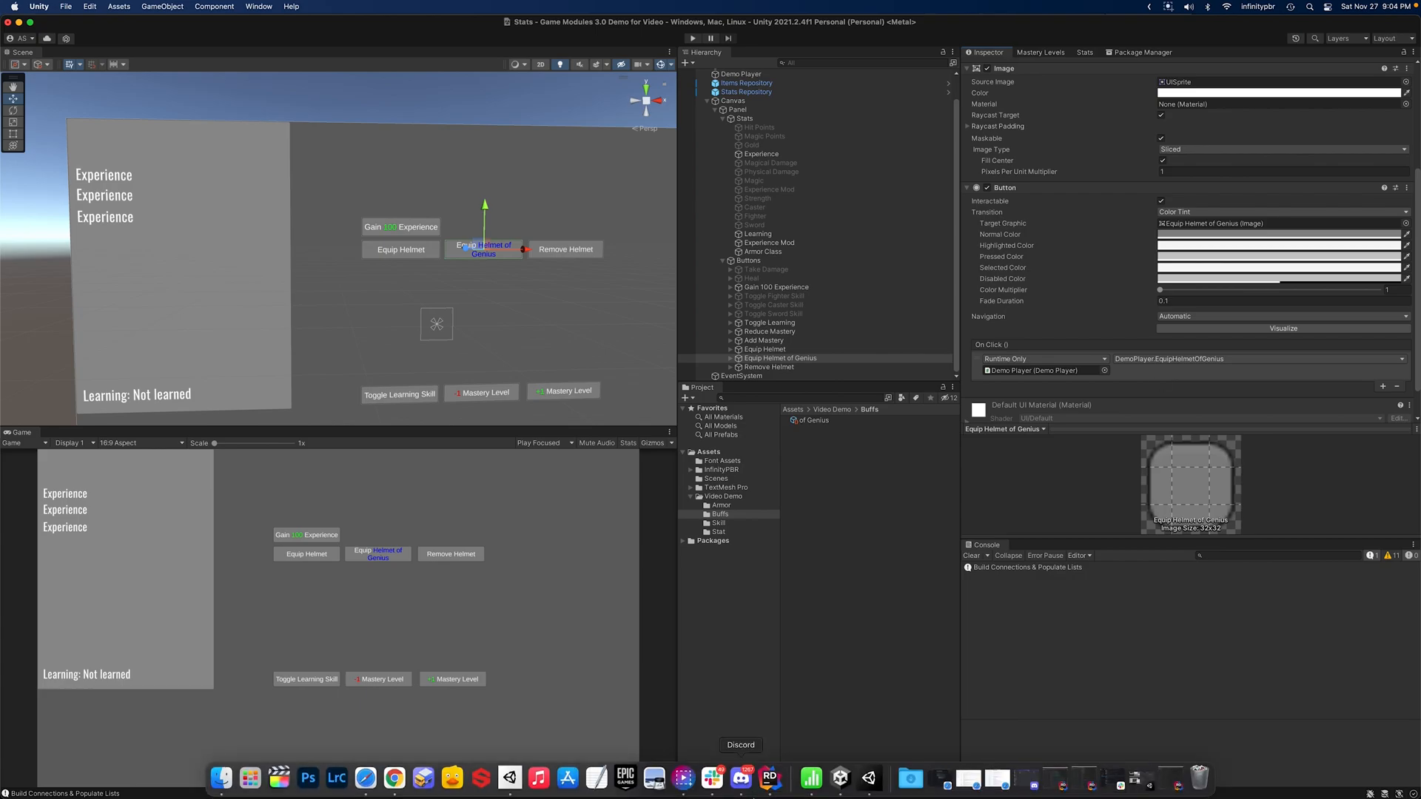
- Switch to Rider and examine the EquipHelmetOfGenius method and the serialized helmet and ofGenius fields in DemoPlayer
click(763, 791)
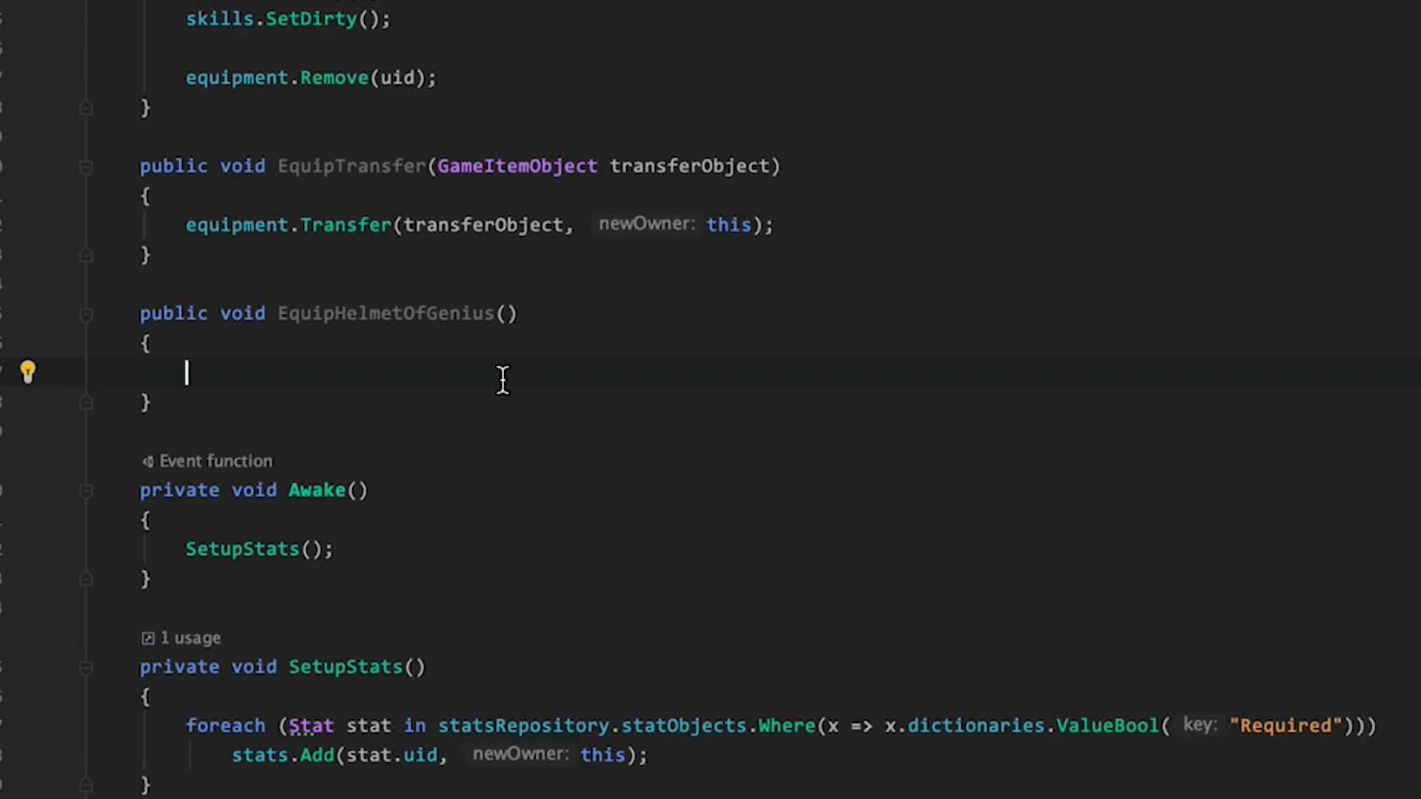
scroll(502, 381, up, 2)
scroll(502, 382, up, 10)
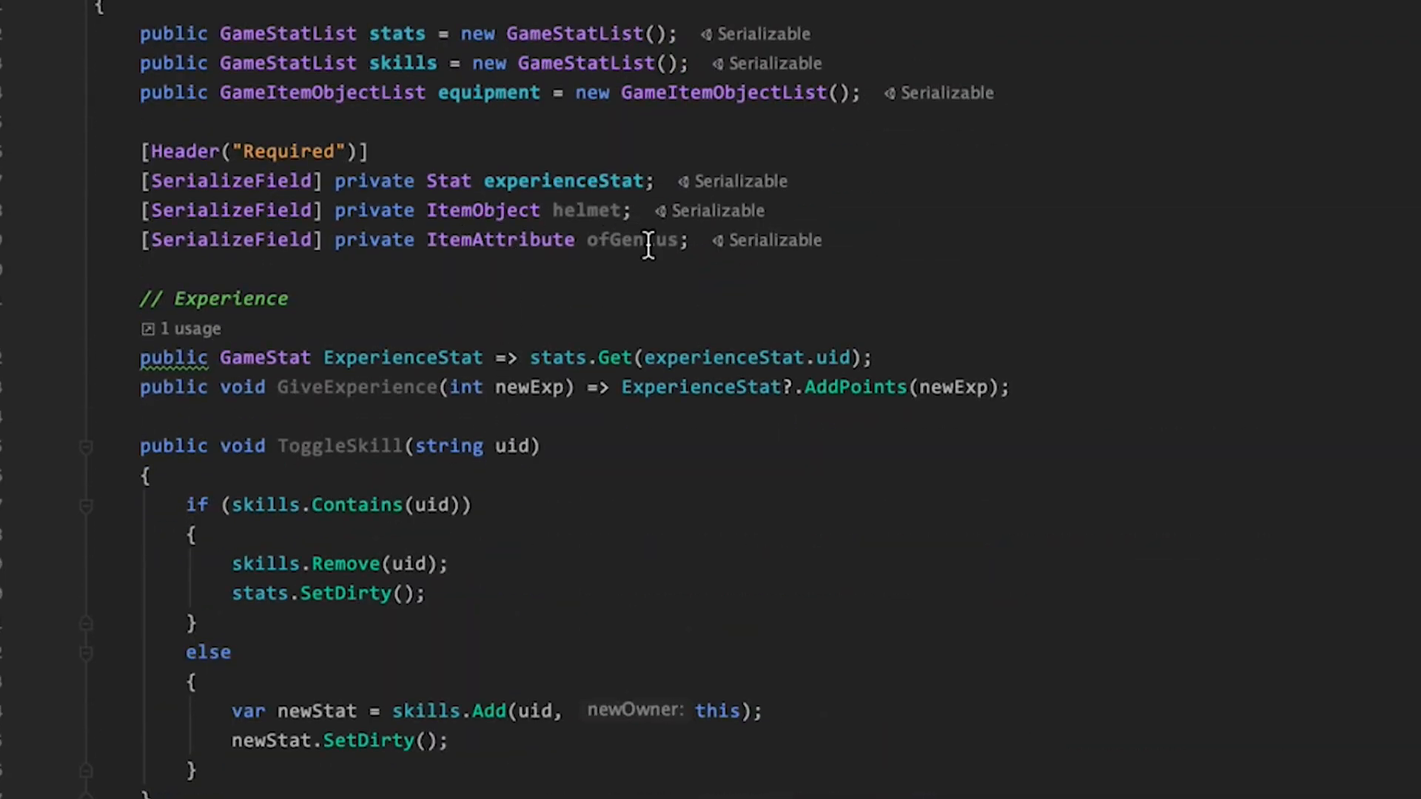
- In EquipHelmetOfGenius, declare the variable newHelmet as a new GameItemObject built from helmet, with this as its owner
scroll(641, 244, down, 12)
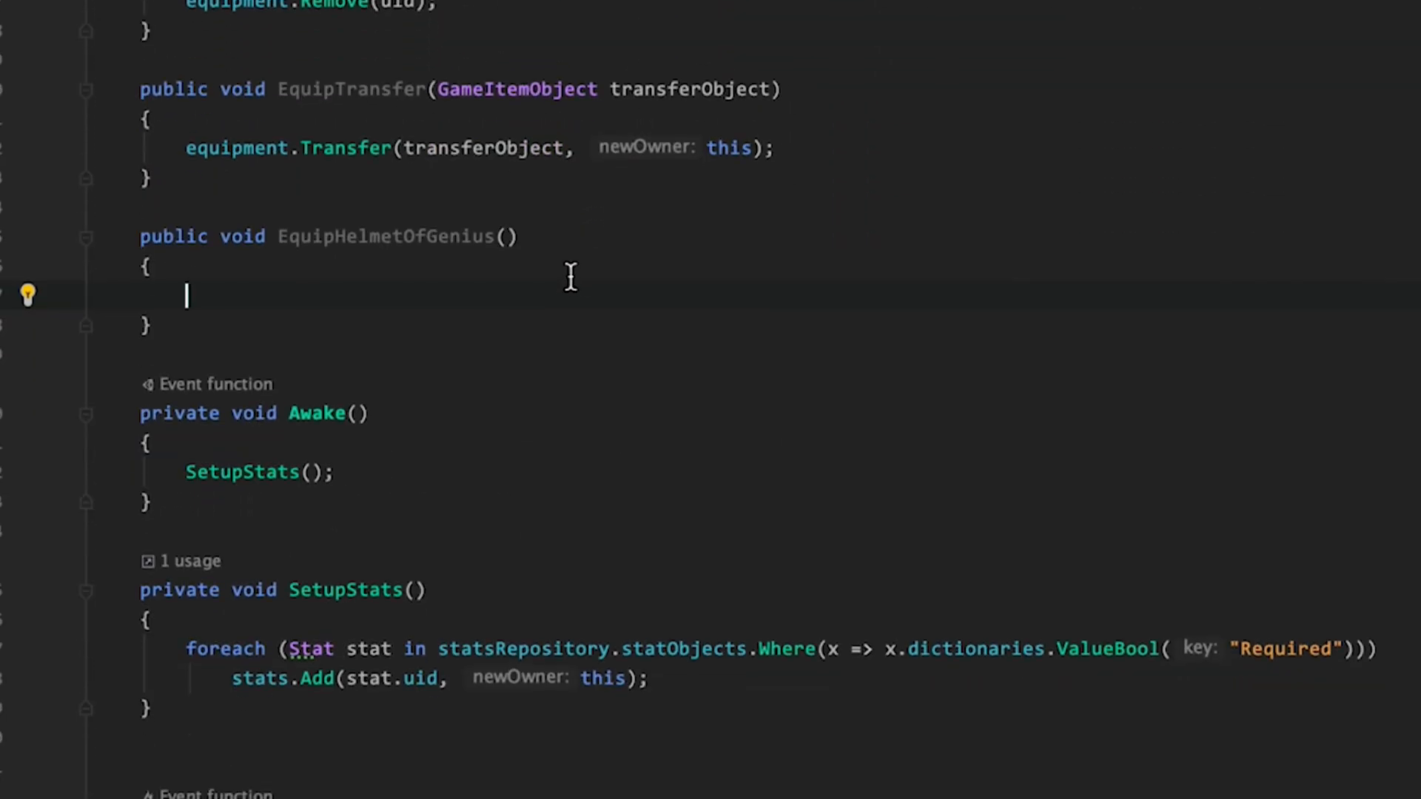
text(var newHel)
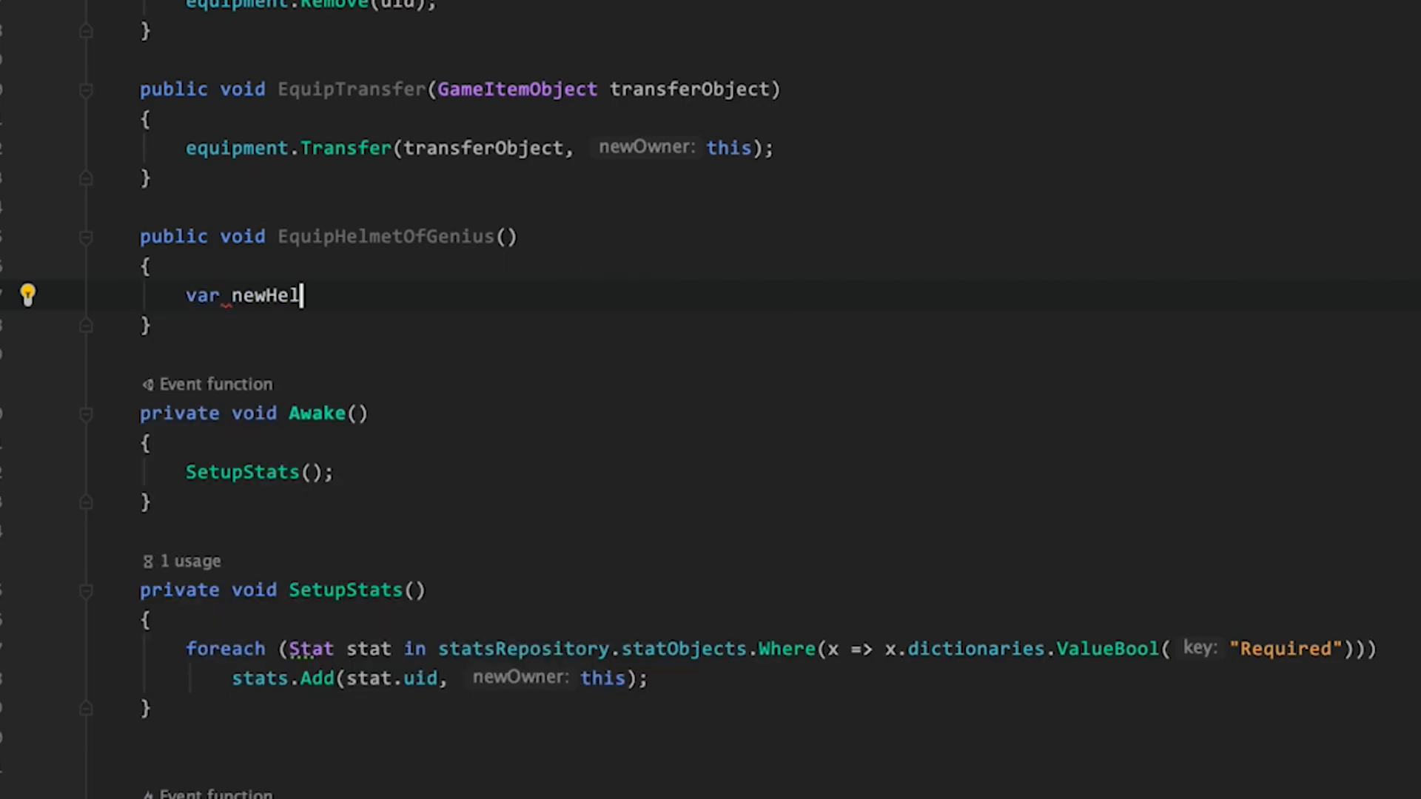
text(met = Ga)
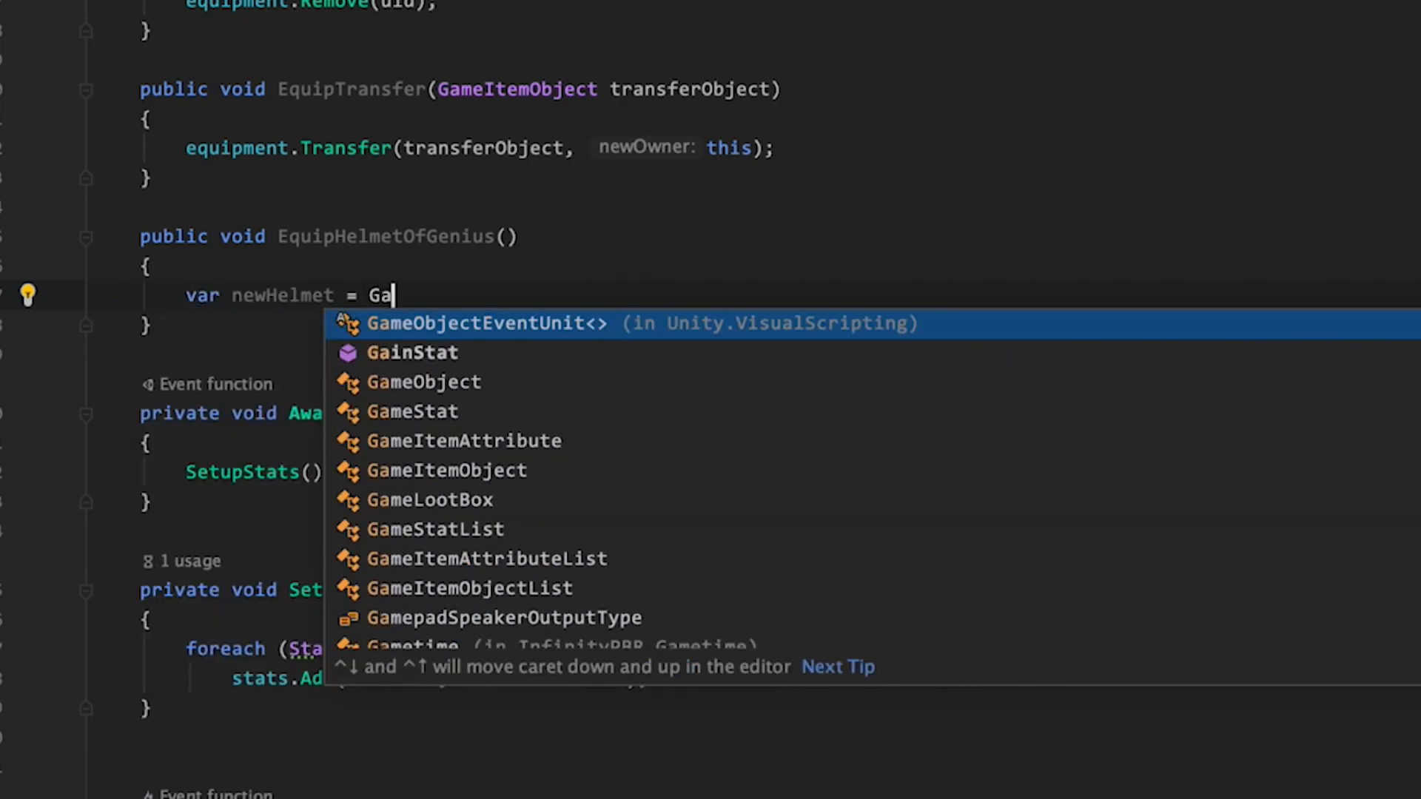
key(BackSpace)
key(BackSpace)
text(new GameO)
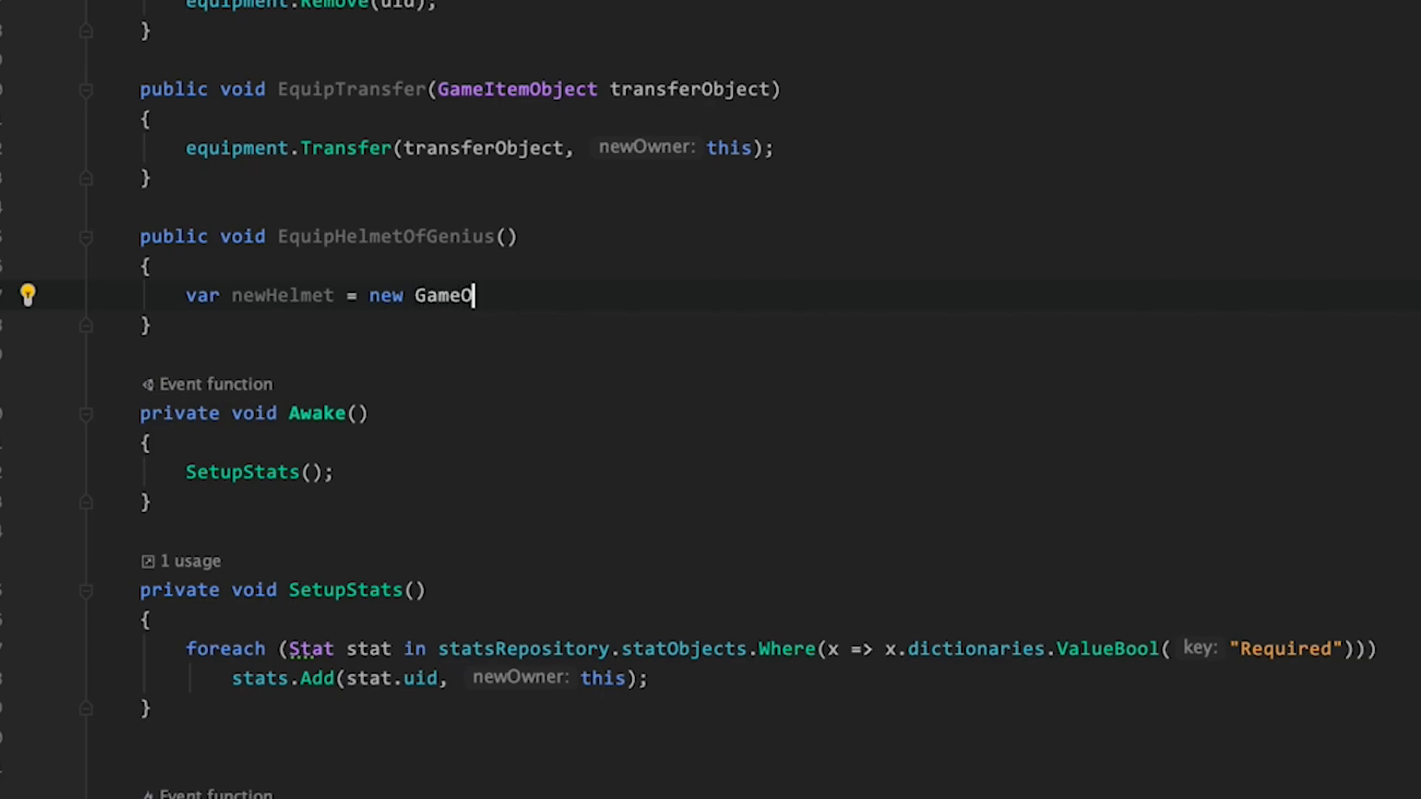
key(BackSpace)
text(ItemOb)
key(Return)
text(()
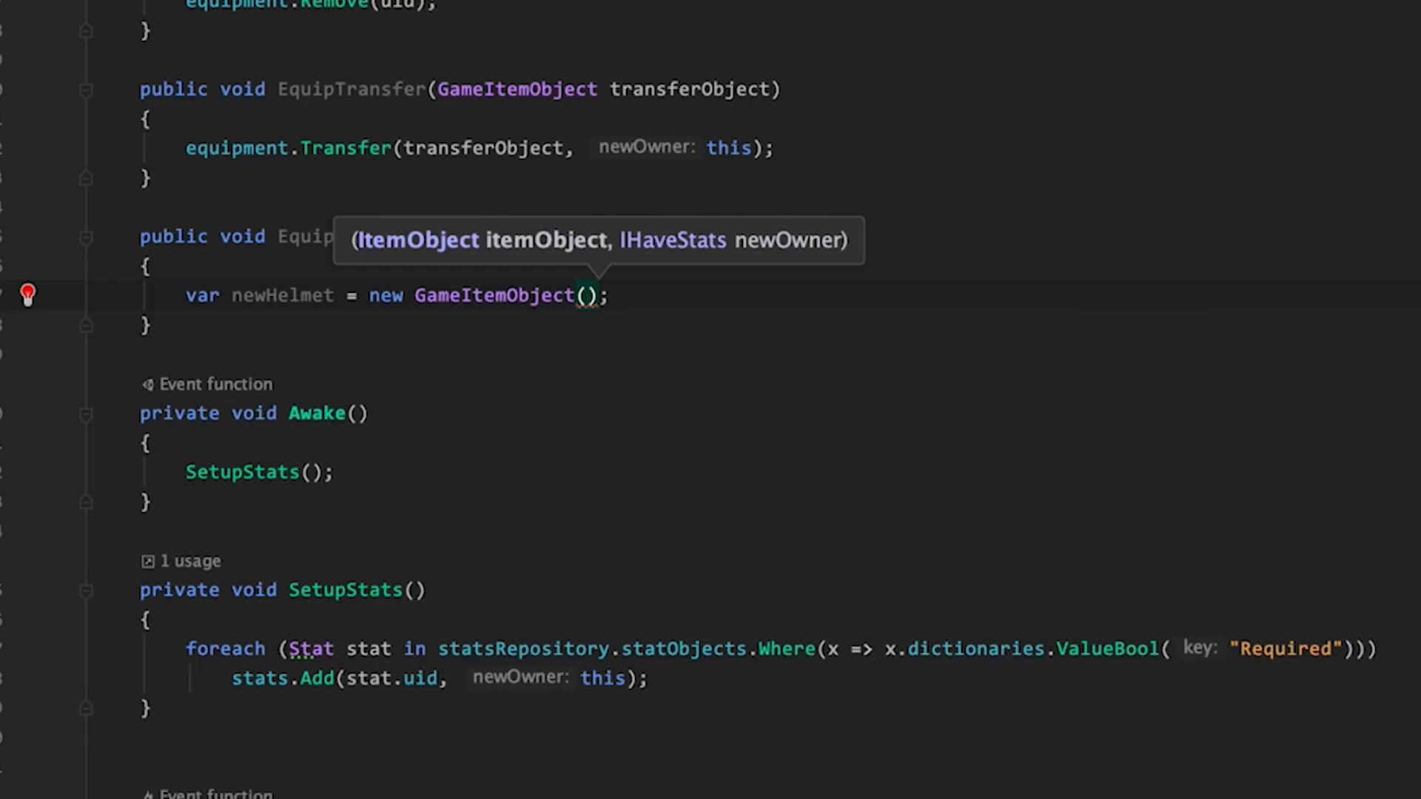
text(helmet,)
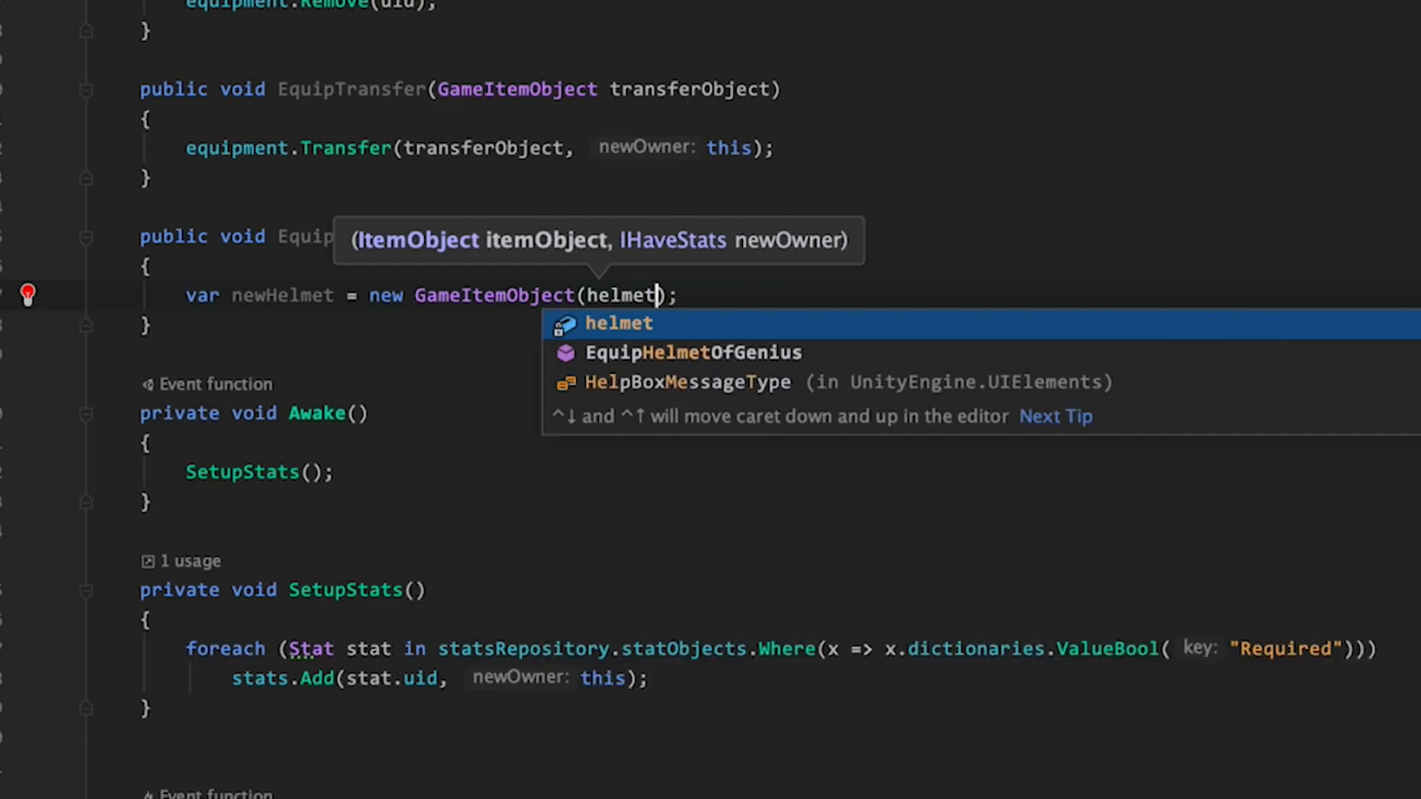
text( this))
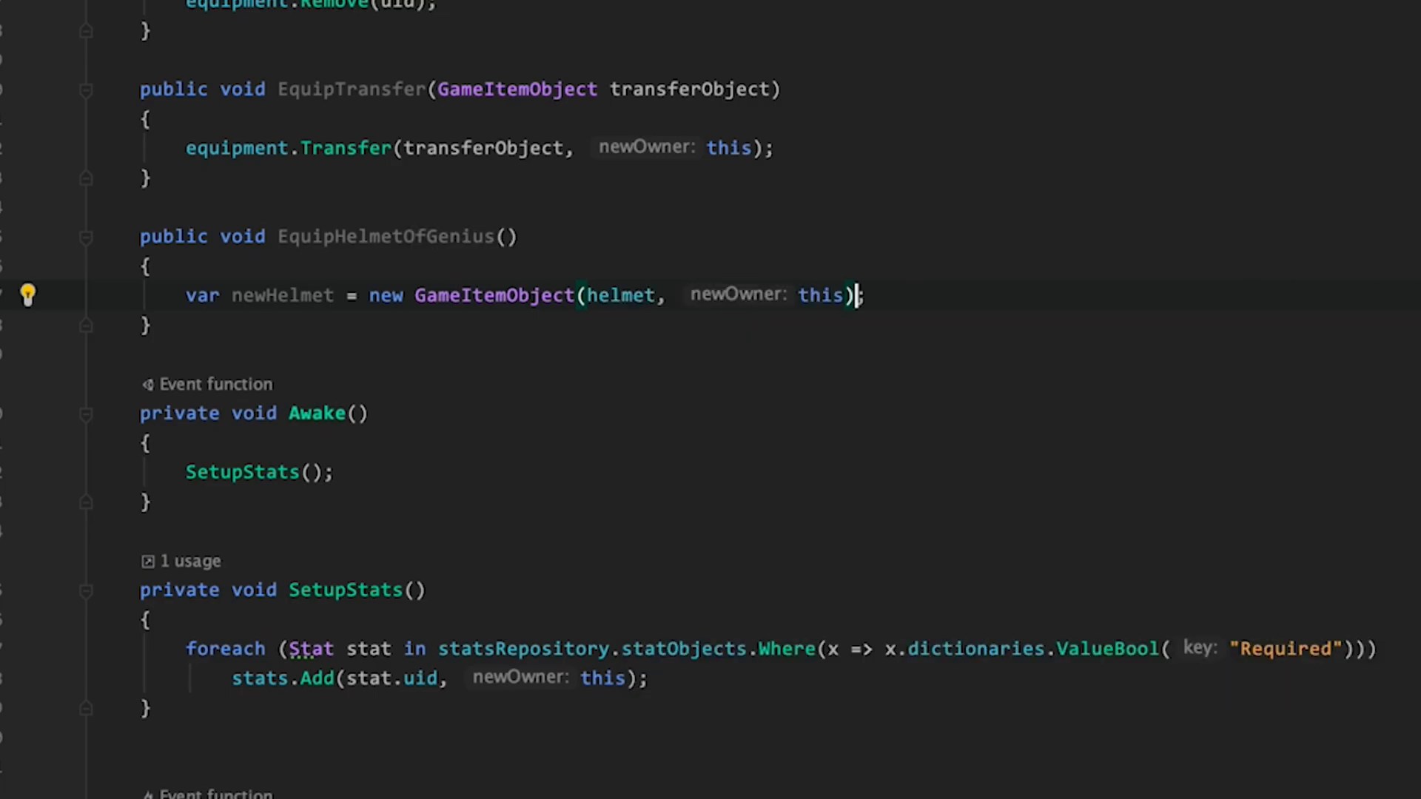
text(;)
- Call AddAttribute on newHelmet with ofGenius.uid, passing true for both distinct and recomputeHumanName
key(Return)
text(n)
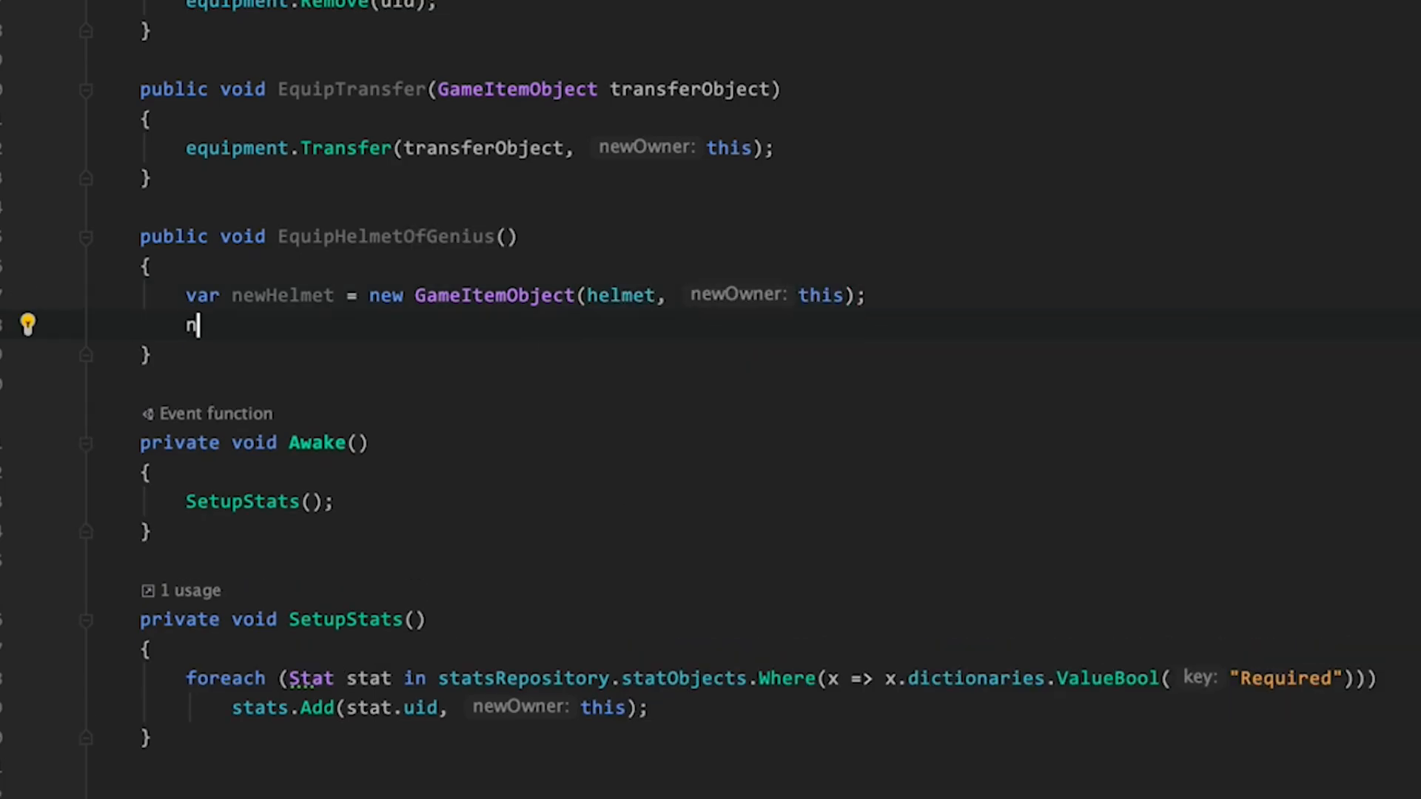
text(ewHelmet.Add)
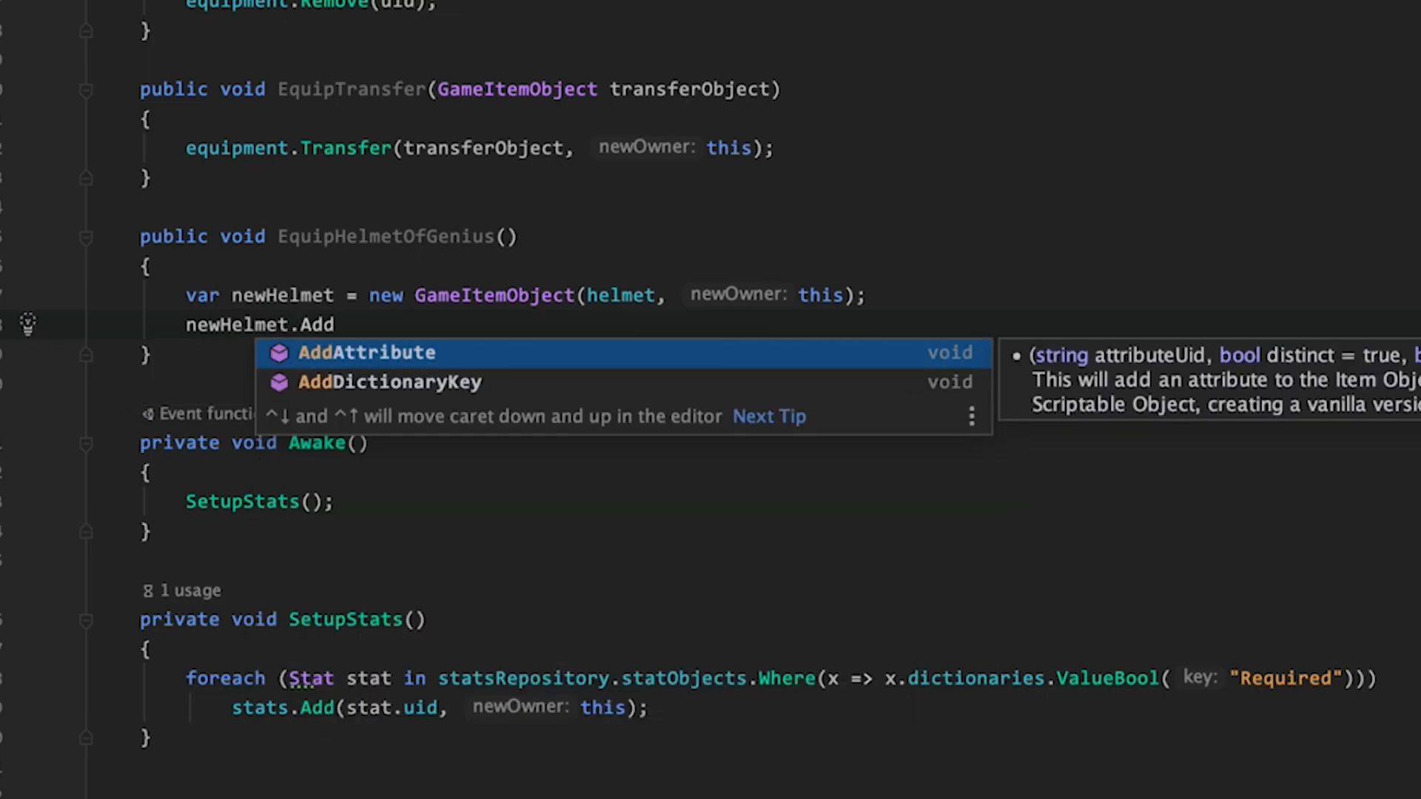
key(Return)
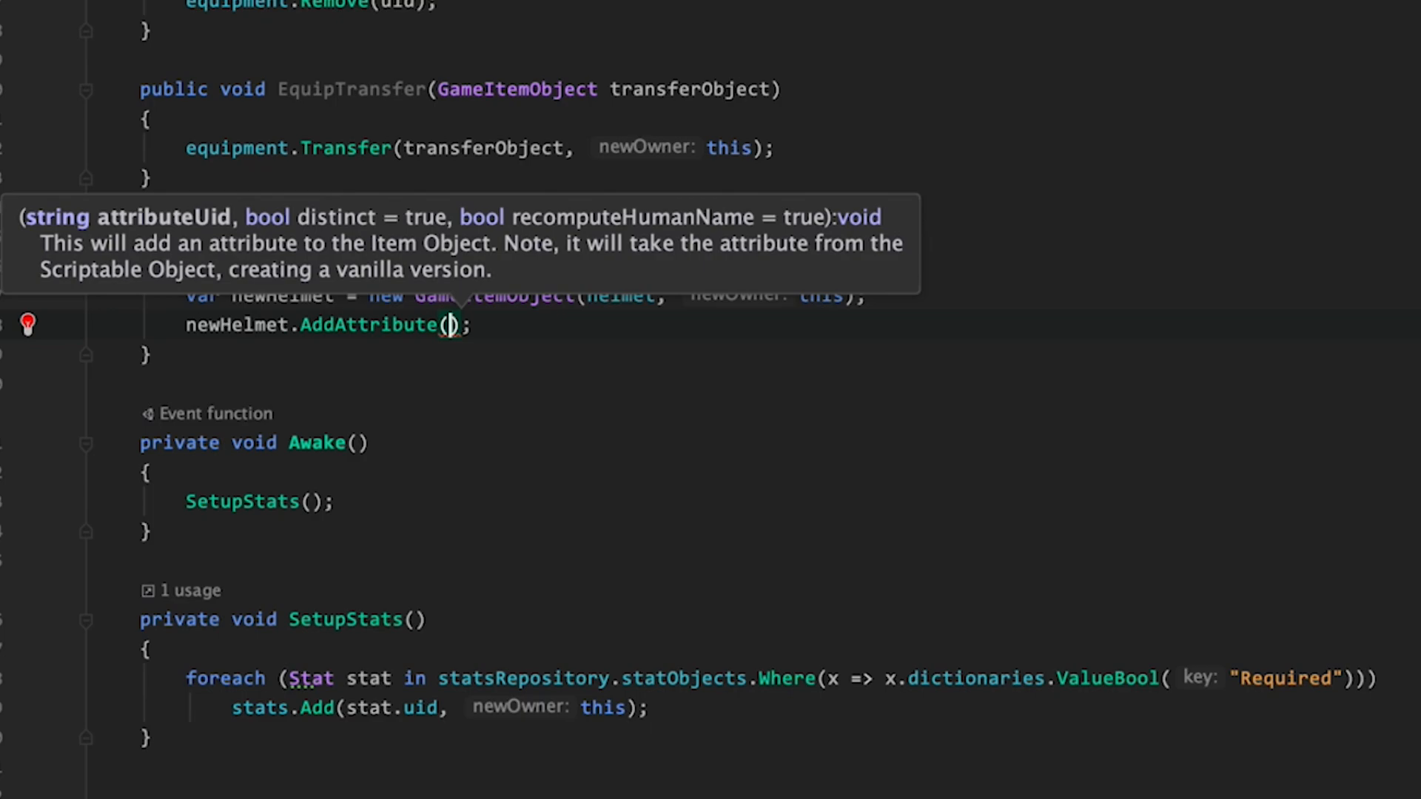
text(og.uid, t)
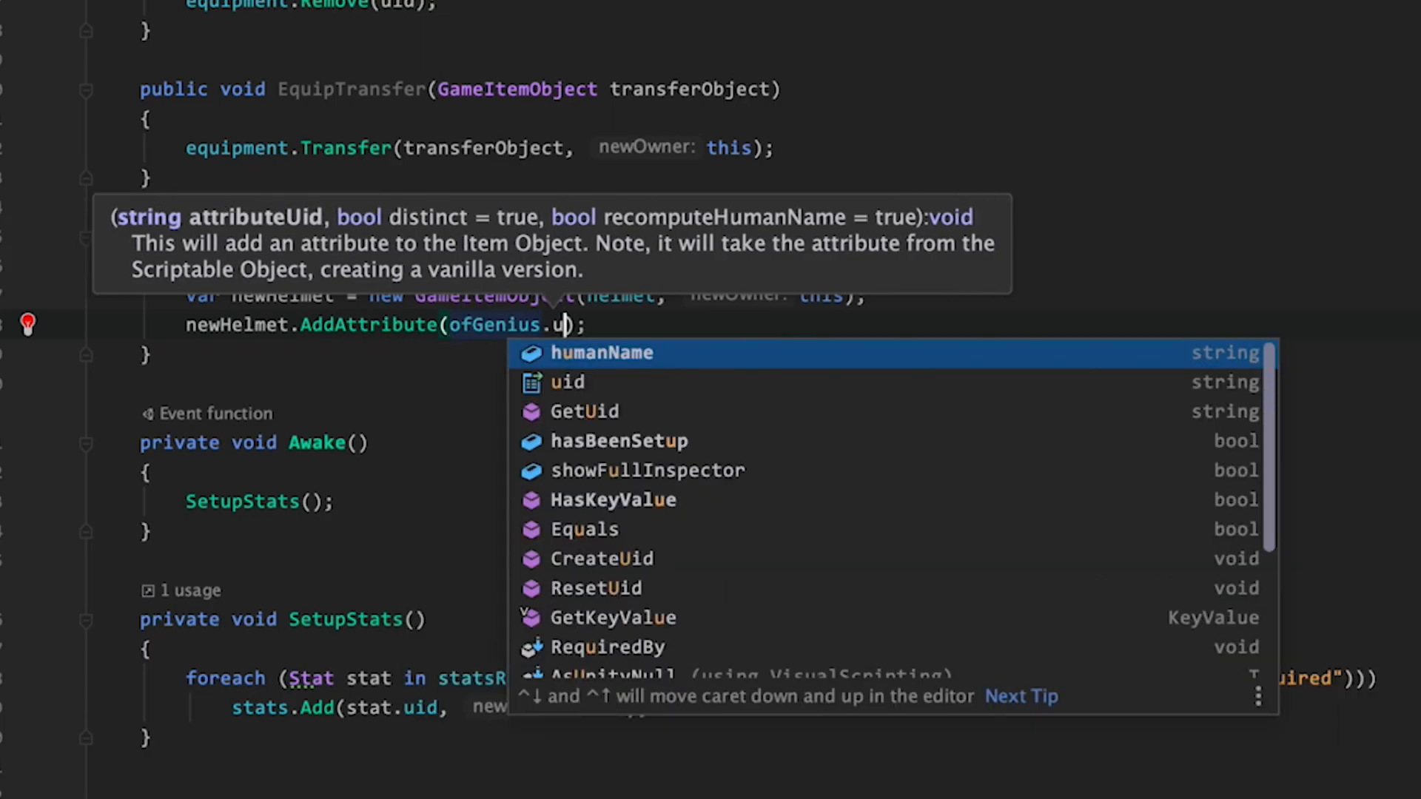
text(rue, t)
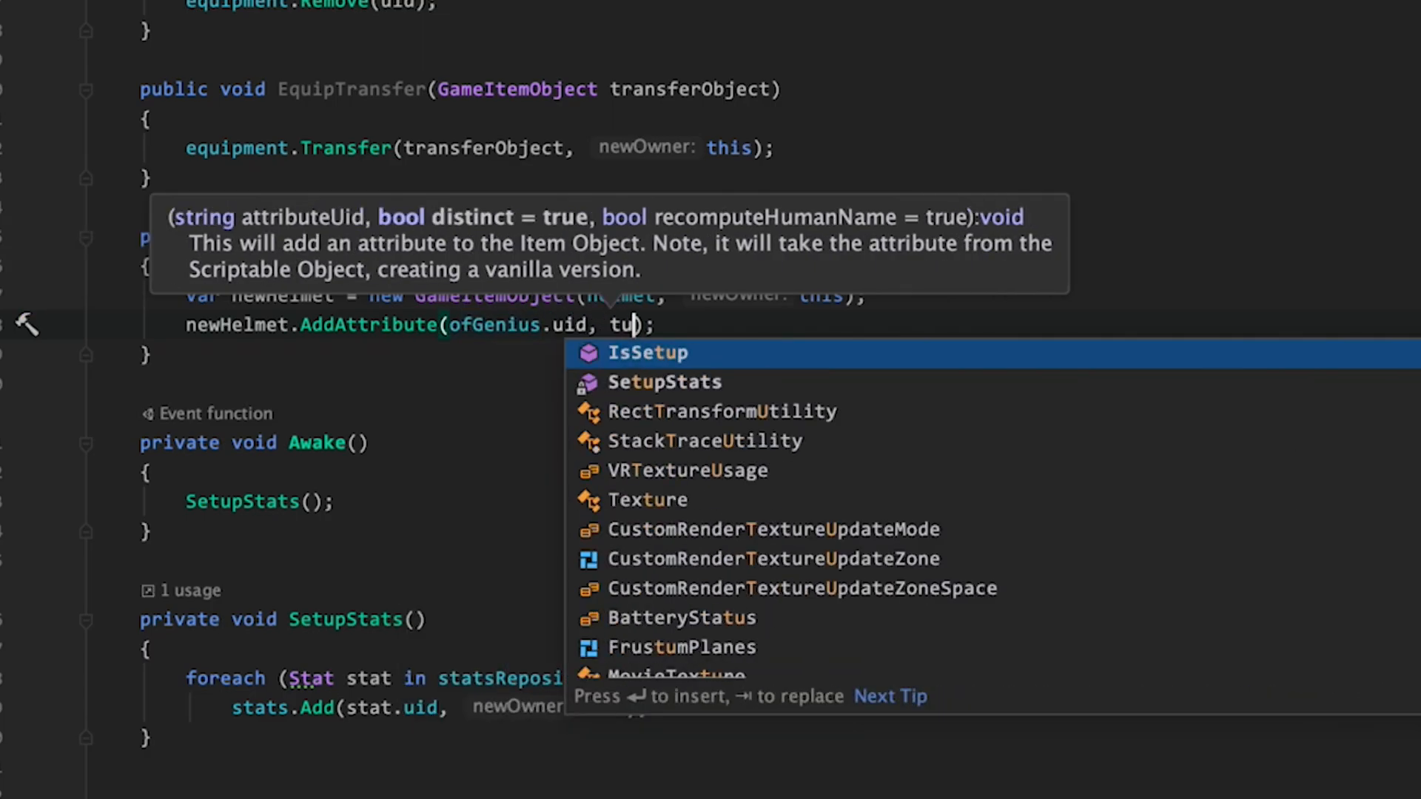
text(ure)
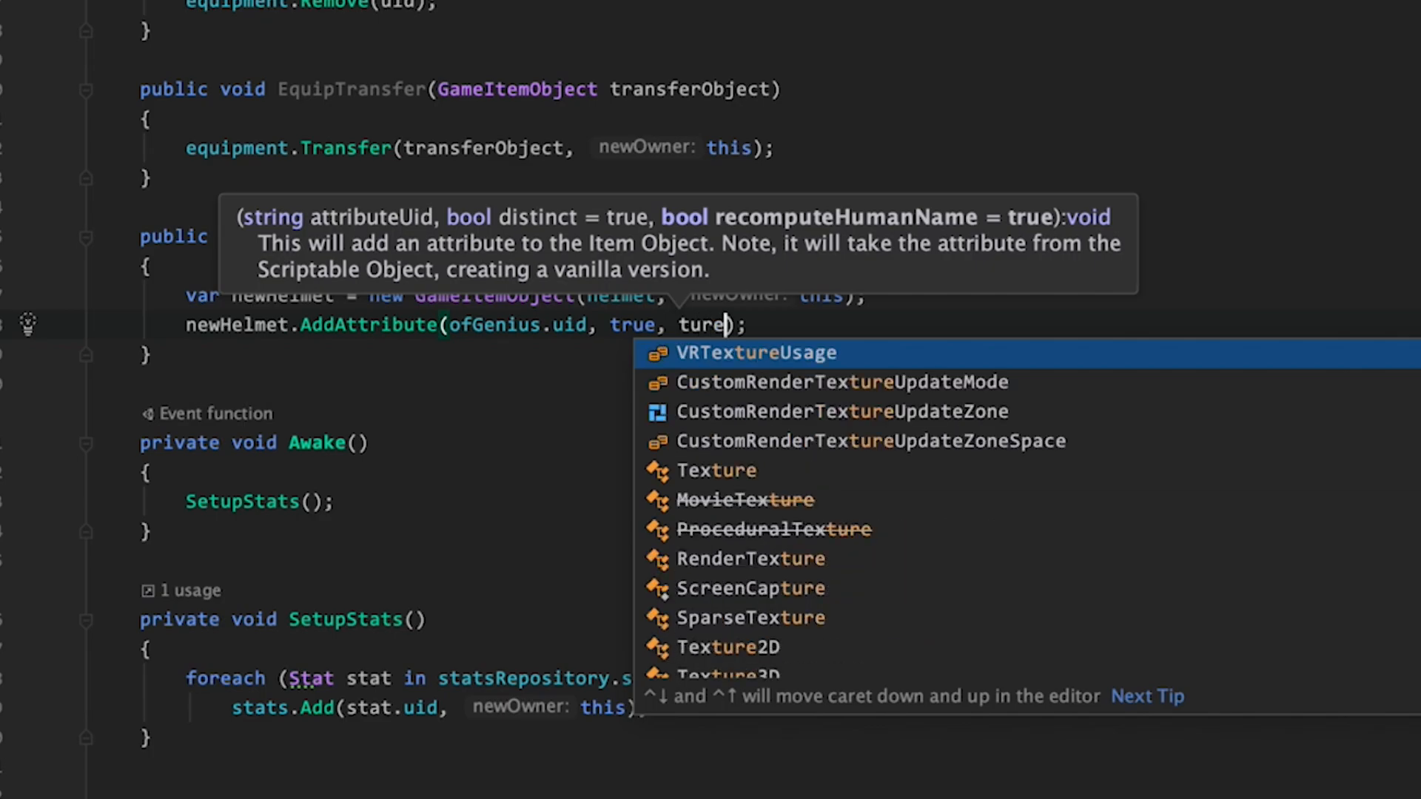
key(BackSpace)
key(BackSpace)
key(BackSpace)
text(rue)
key(Escape)
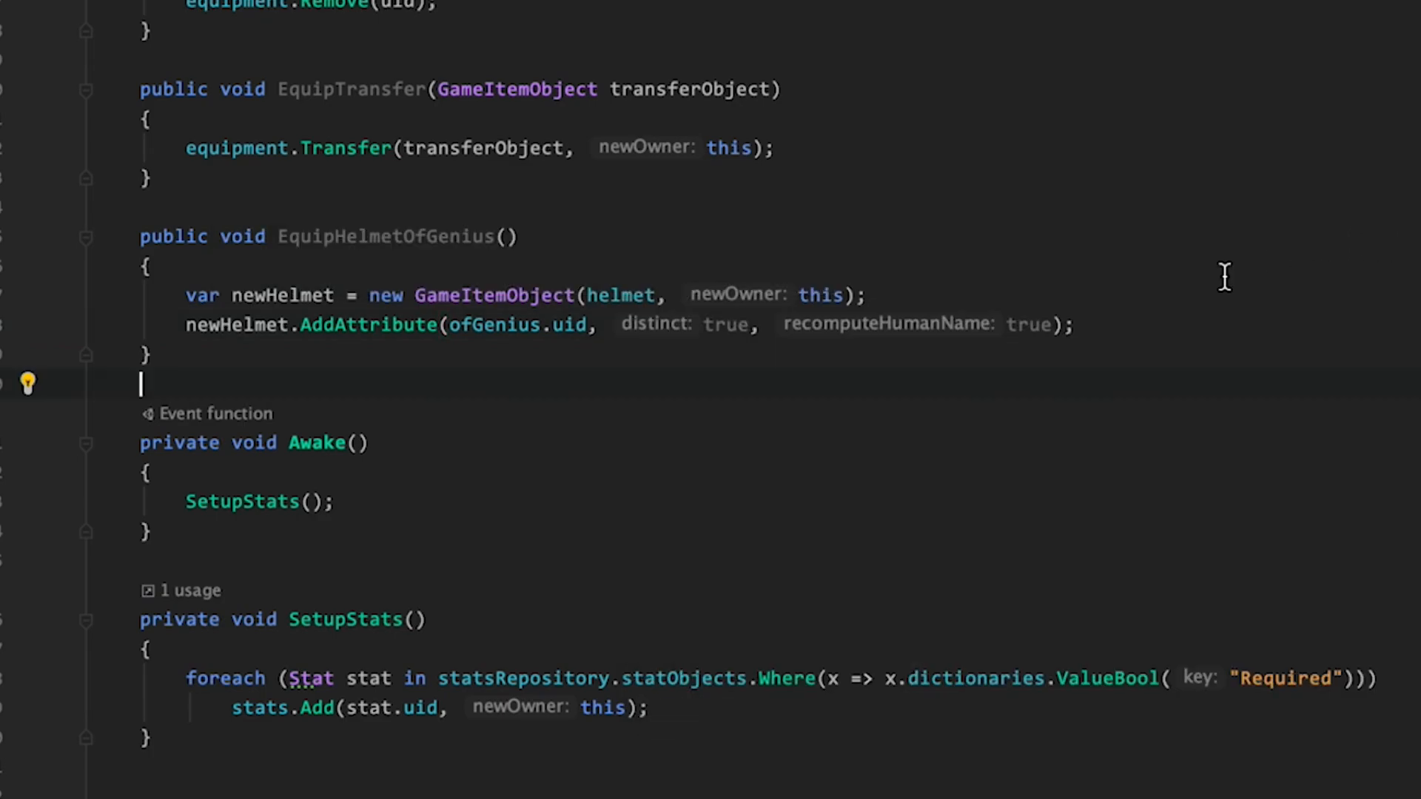
- End the EquipHelmetOfGenius method with a call to EquipTransfer that passes newHelmet
click(1135, 323)
key(Return)
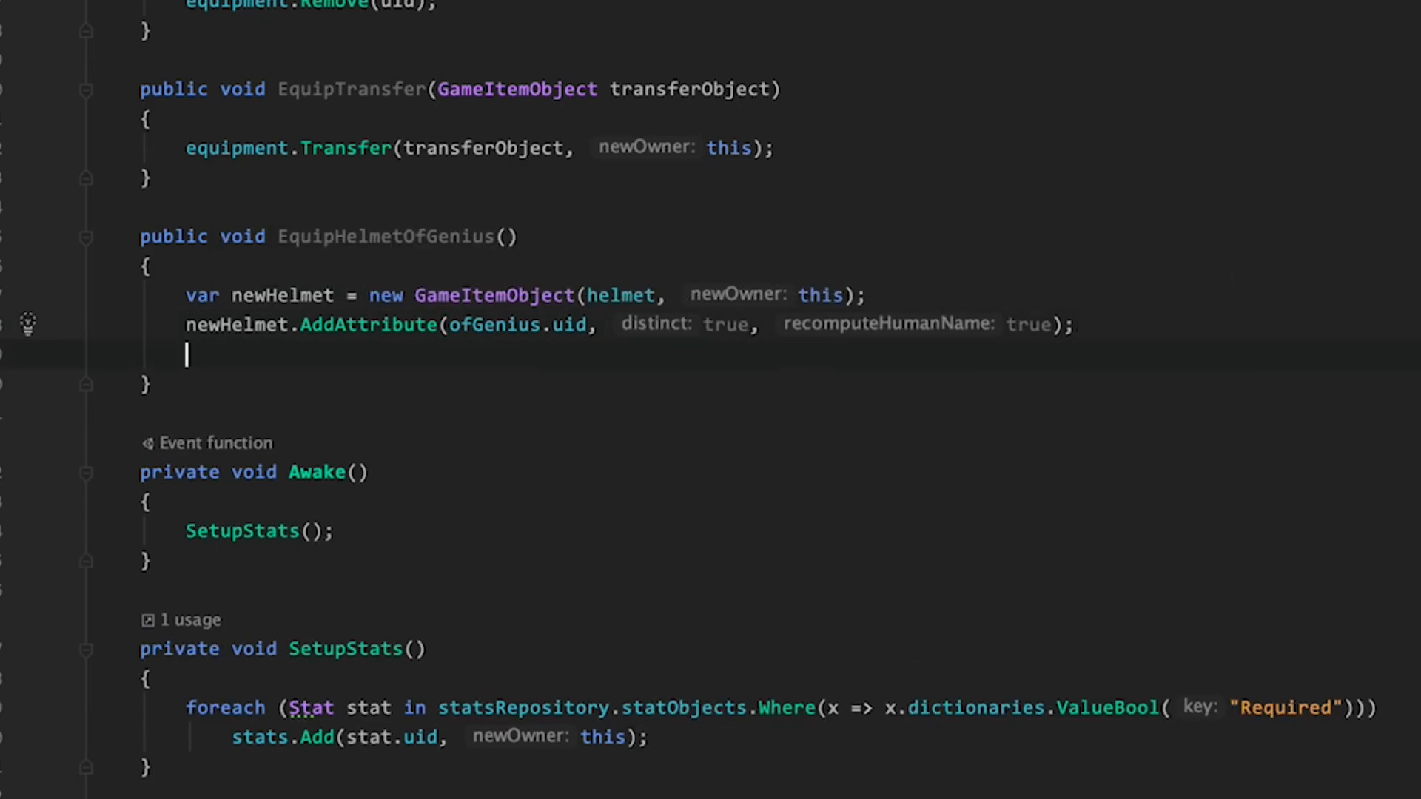
text(EquipT)
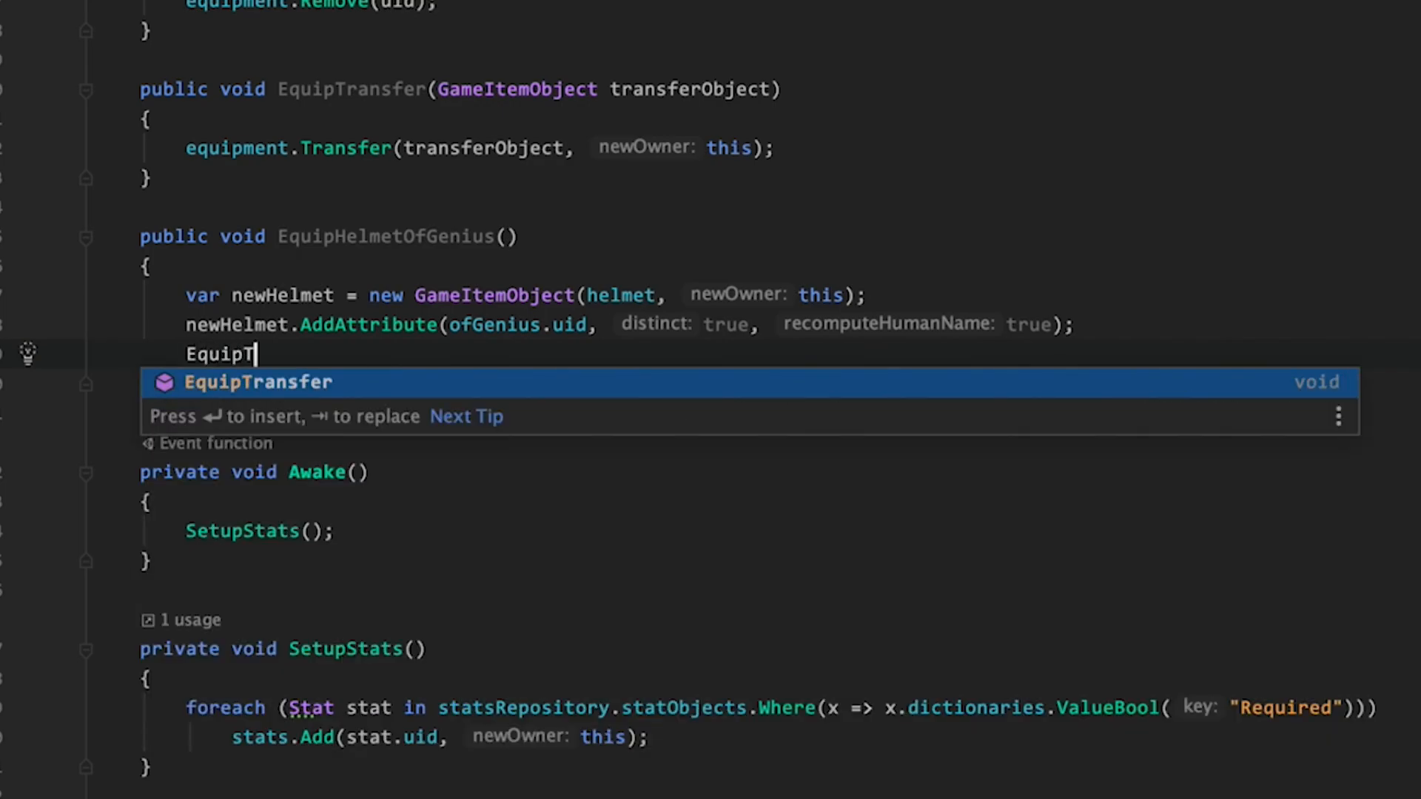
key(Return)
text(new);)
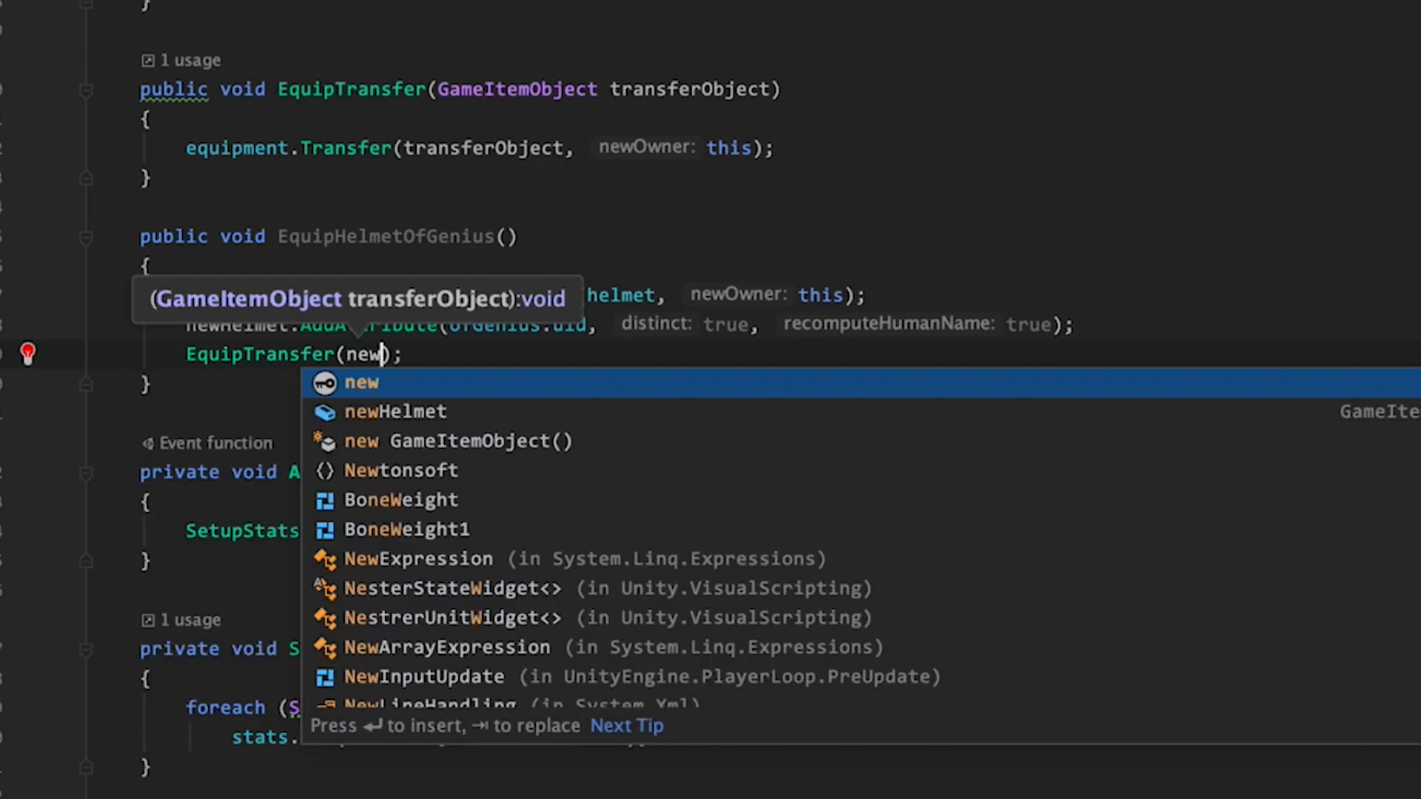
key(Down)
key(Return)
key(End)
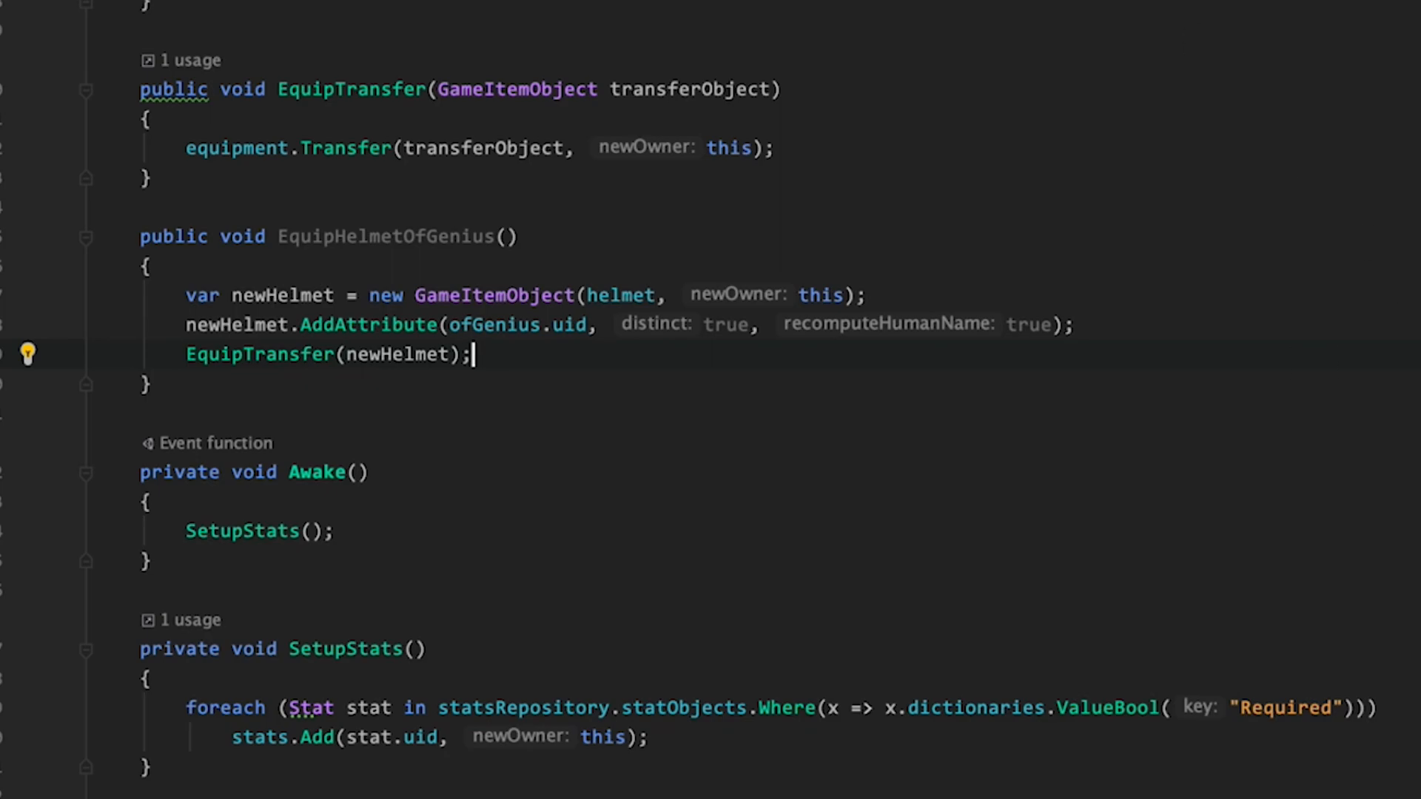
- Add stats.SetDirty() and skills.SetDirty() calls after the equipment.Transfer line in the EquipTransfer method
scroll(711, 400, up, 3)
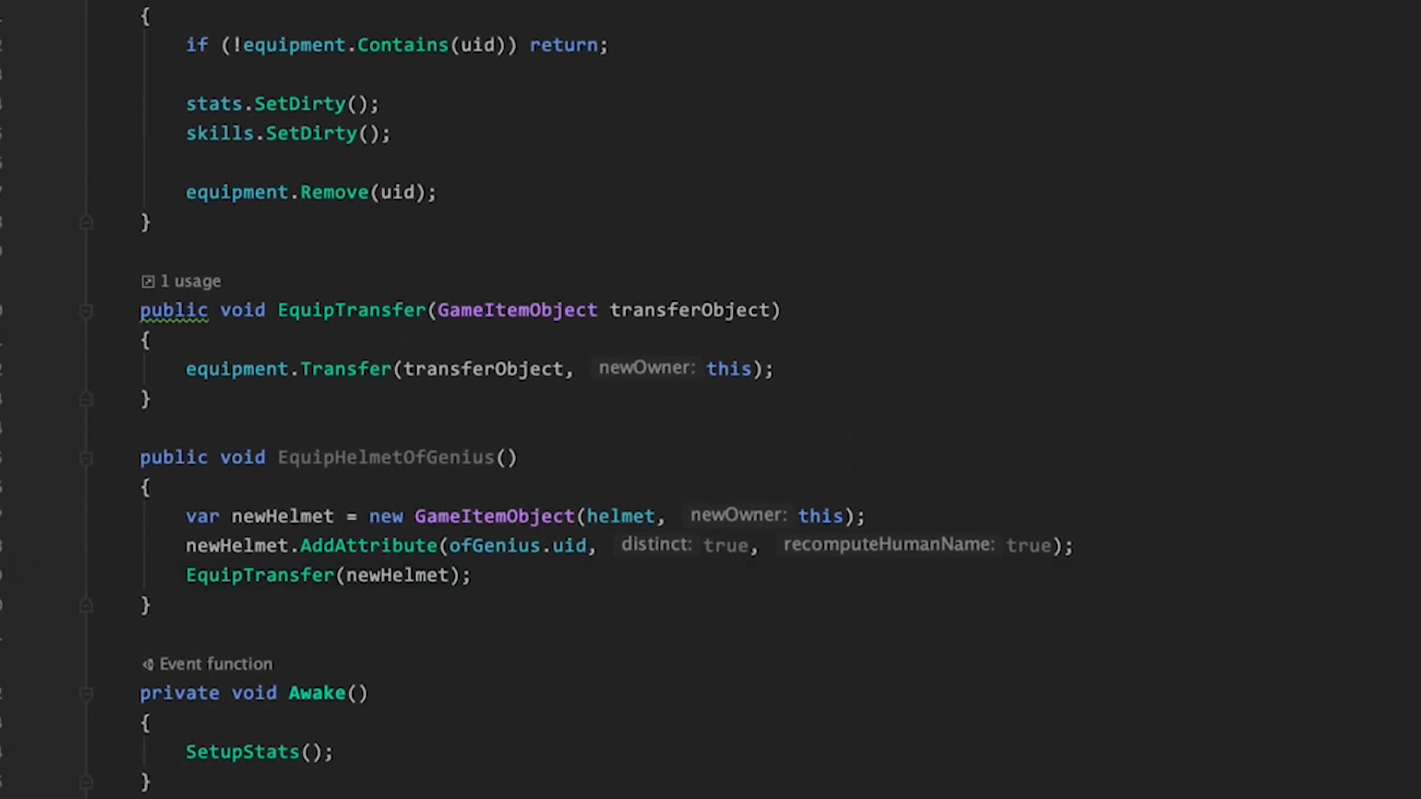
click(811, 372)
key(Return)
text(stats.SetDirty(); skills.SetDirty();)
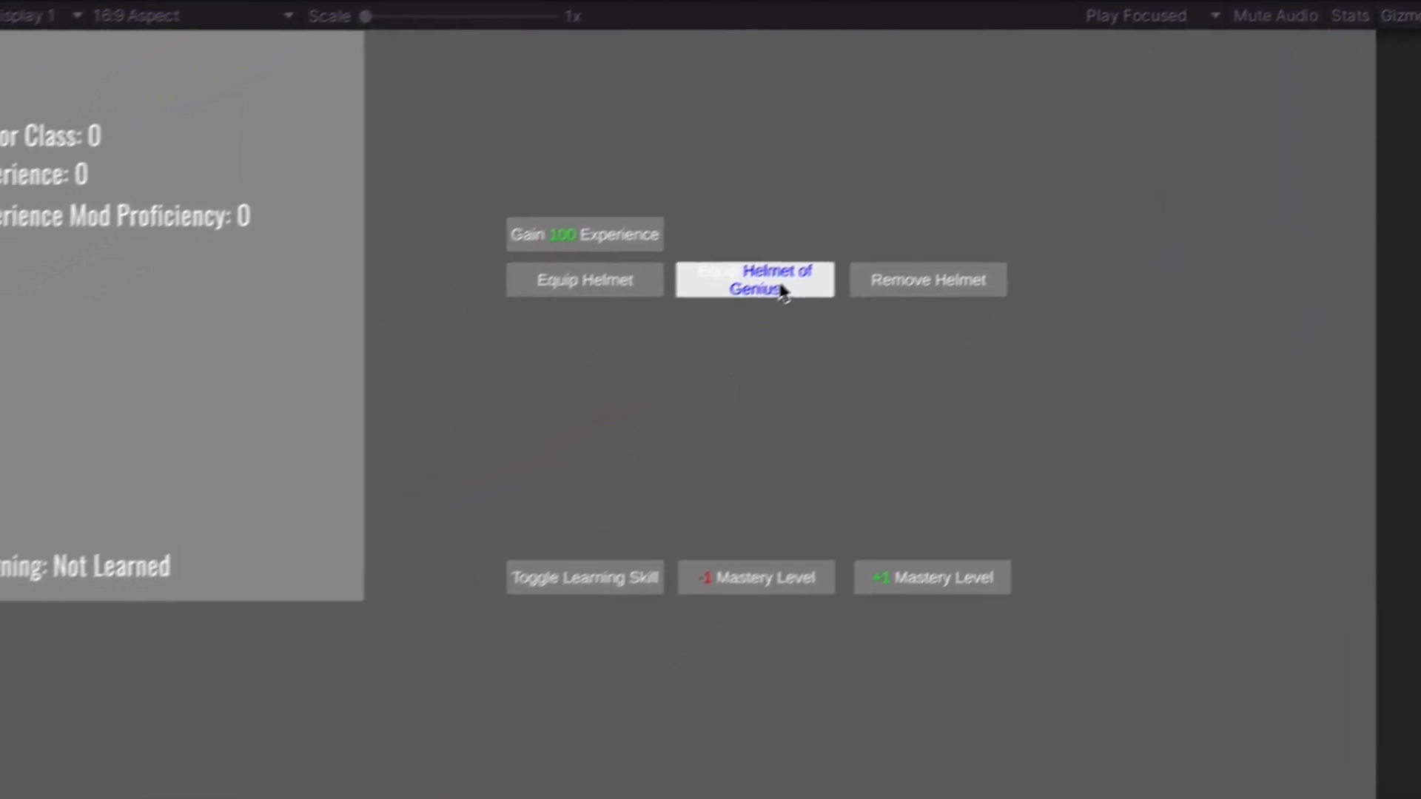
- Switch to the running Unity demo, equip the Helmet of Genius and gain 100 experience once
click(111, 709)
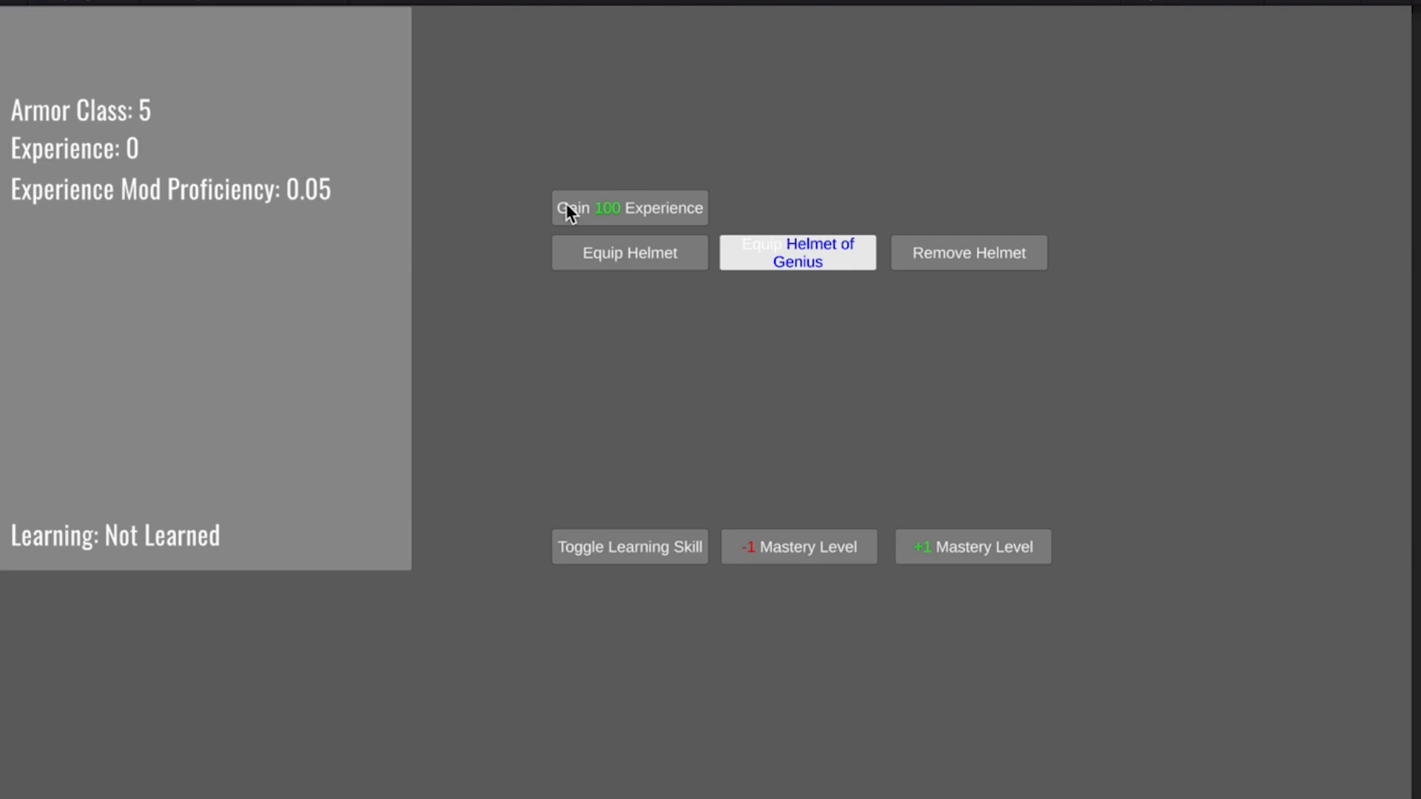
click(627, 207)
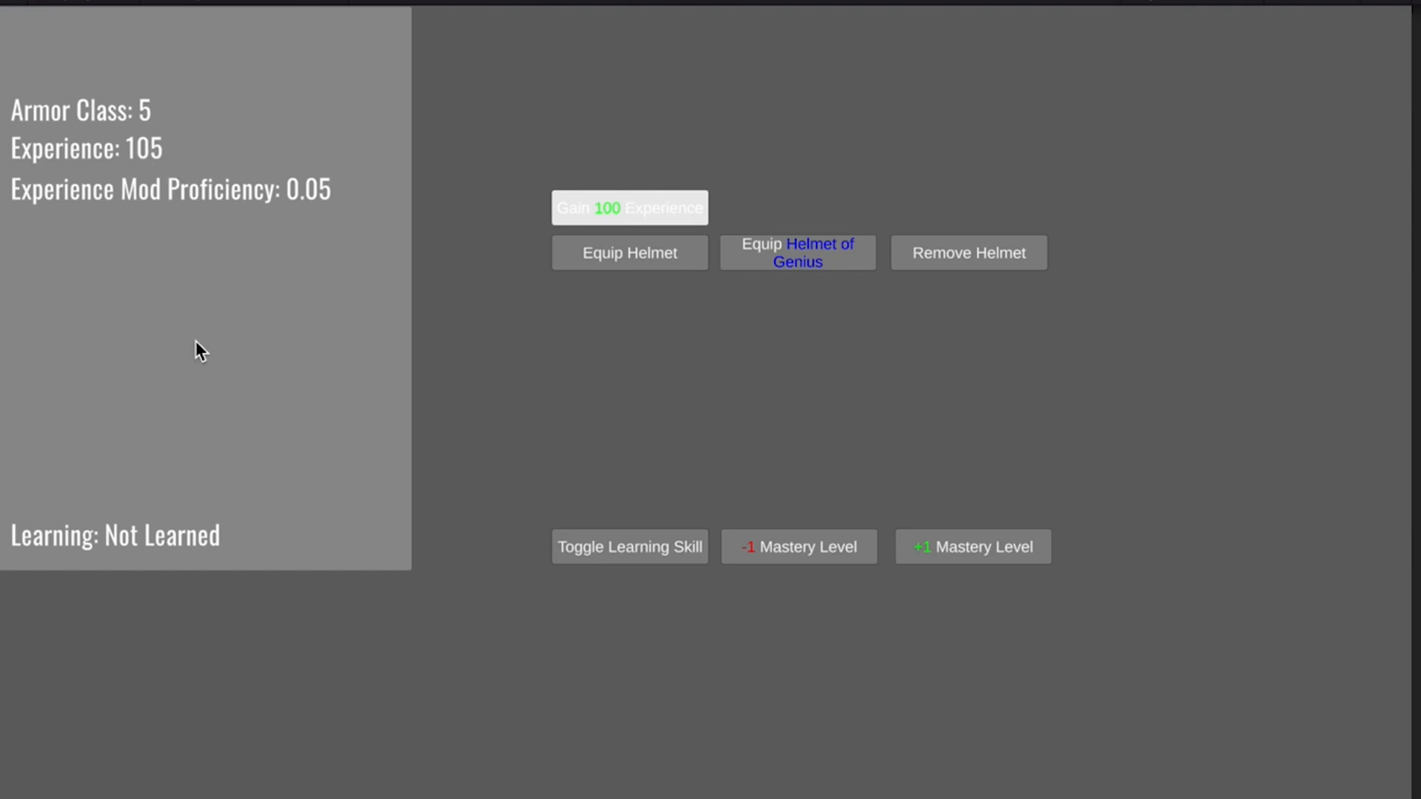
- Toggle the Learning skill on and gain 100 experience six more times to test the combined modifiers
click(636, 546)
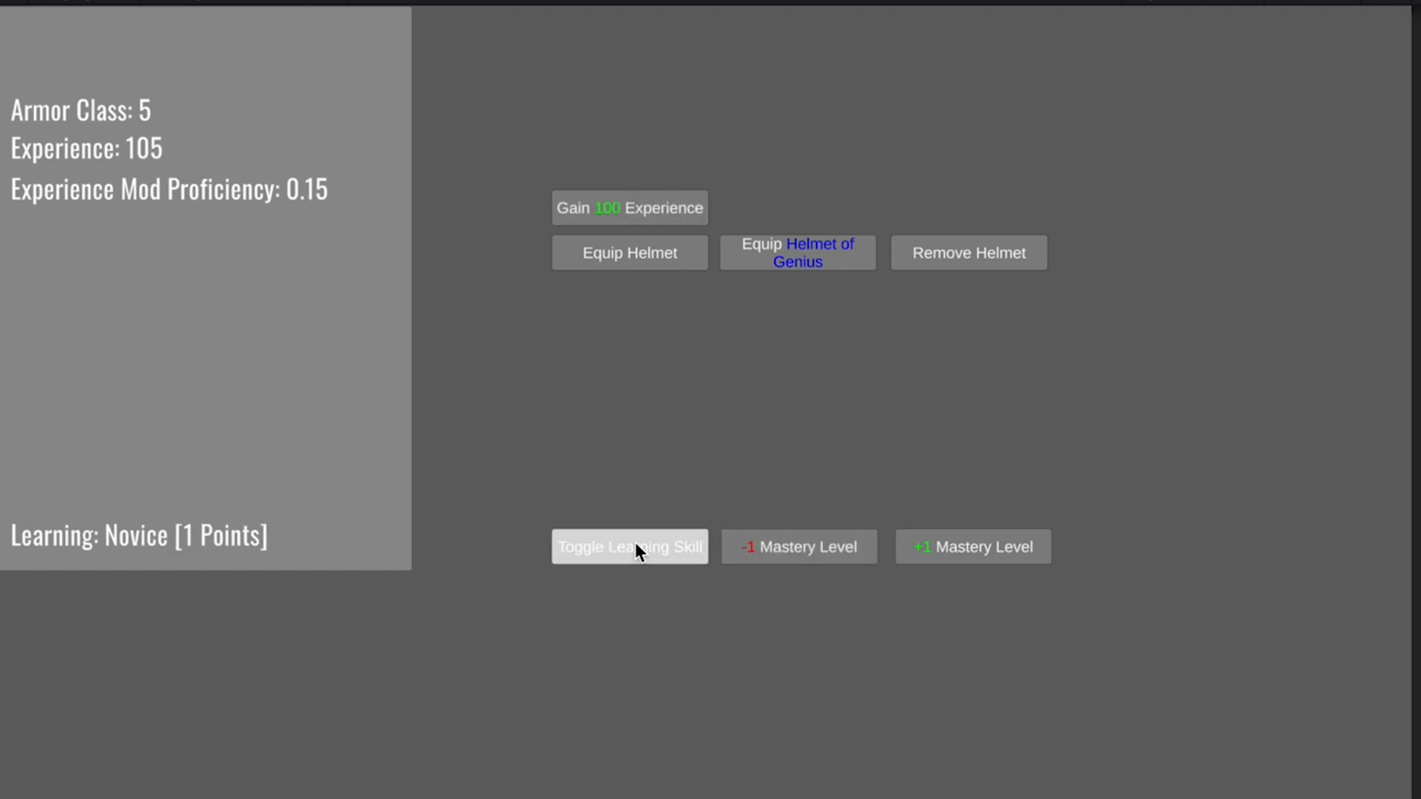
click(643, 212)
click(643, 212)
click(642, 211)
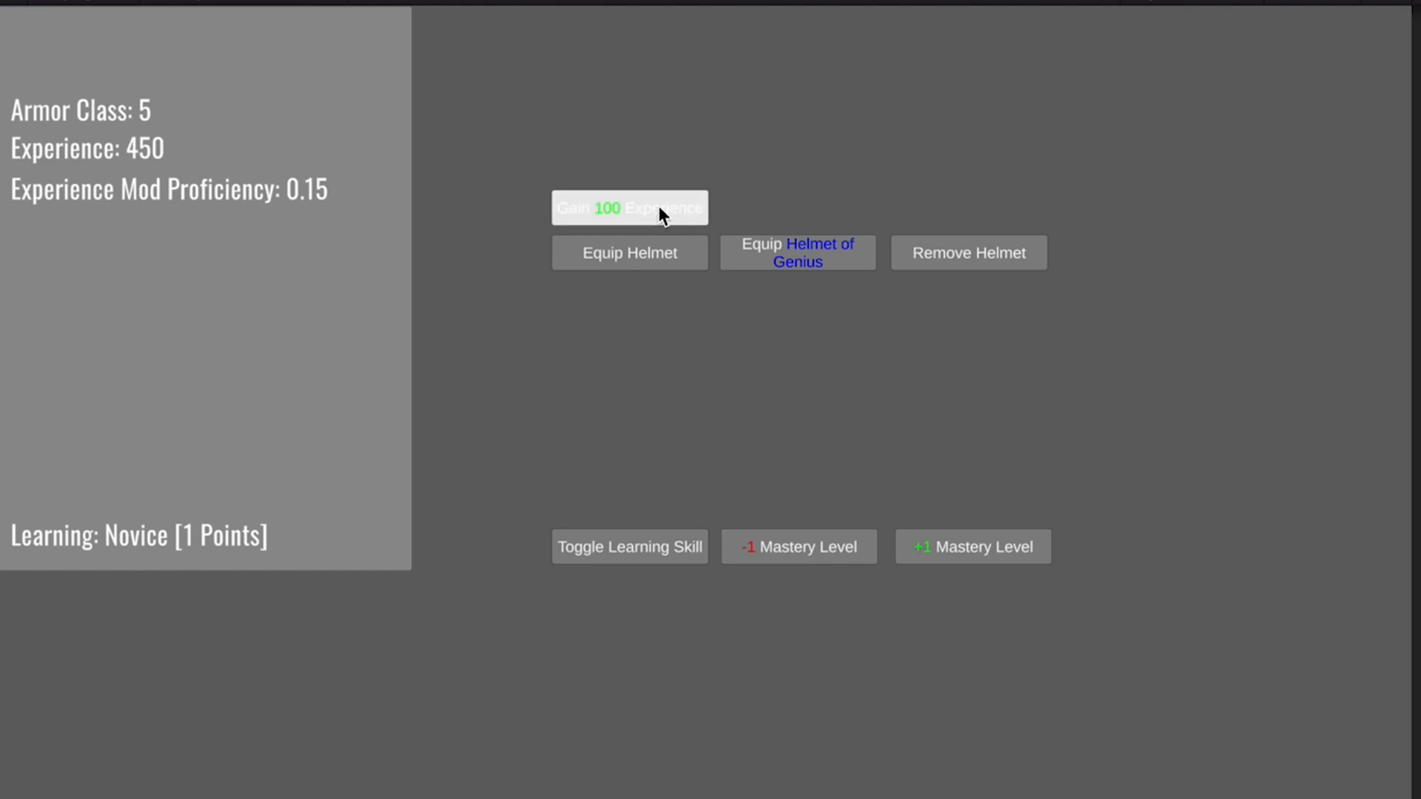
click(659, 205)
click(660, 206)
click(660, 213)
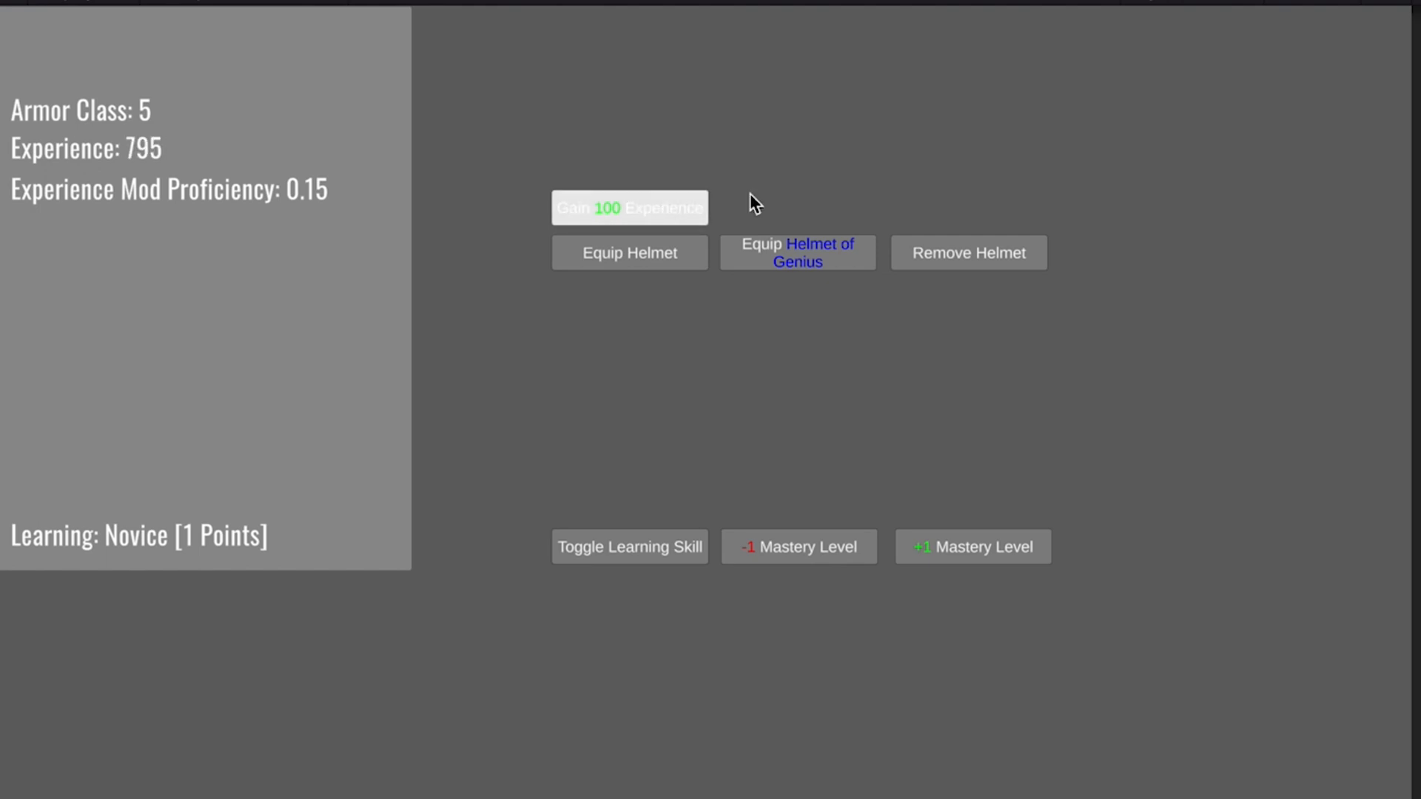